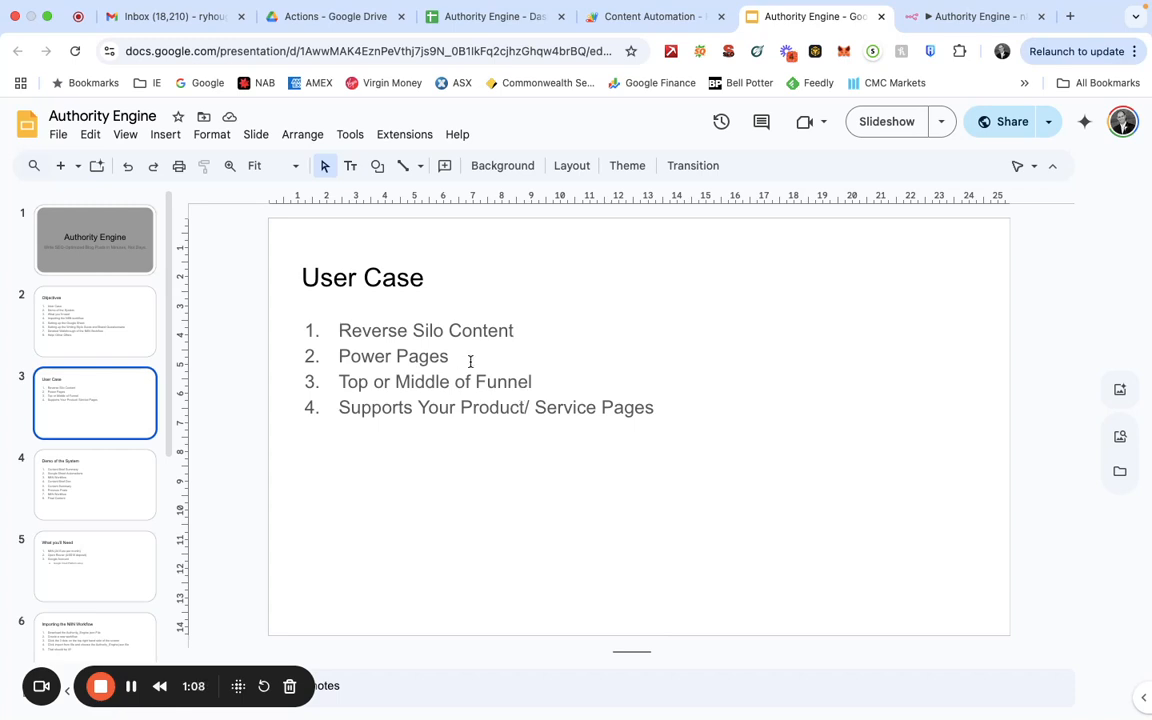
- Show the Demo of the System slide, and review the Authority Engine dashboard sheet's columns and trigger options for modern kitchen cabinets
{"action": "left_click", "coordinate": [93, 497]}
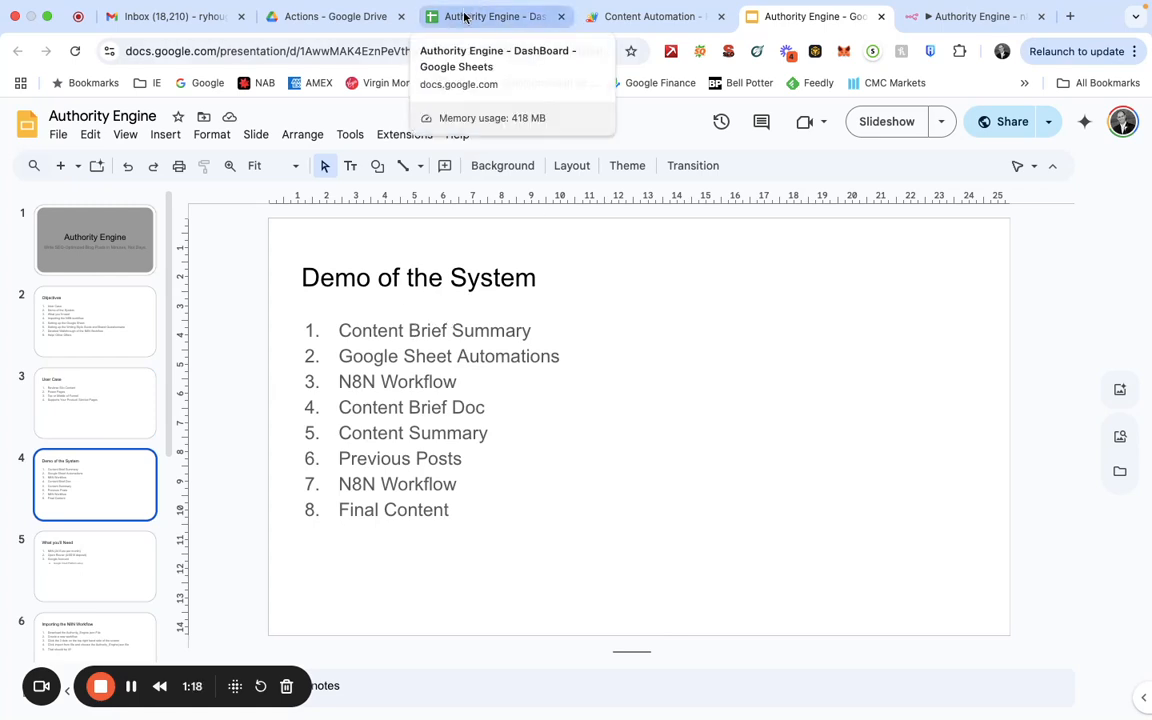
{"action": "left_click", "coordinate": [464, 17]}
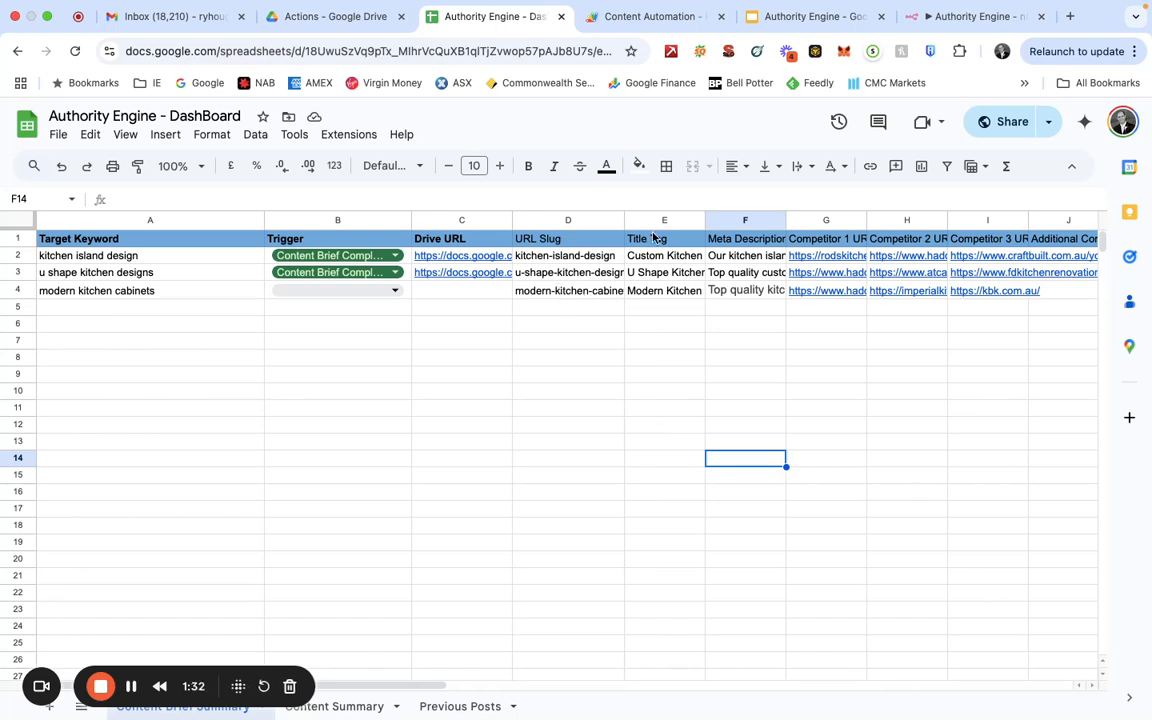
{"action": "scroll", "coordinate": [786, 364], "scroll_direction": "right", "scroll_amount": 2}
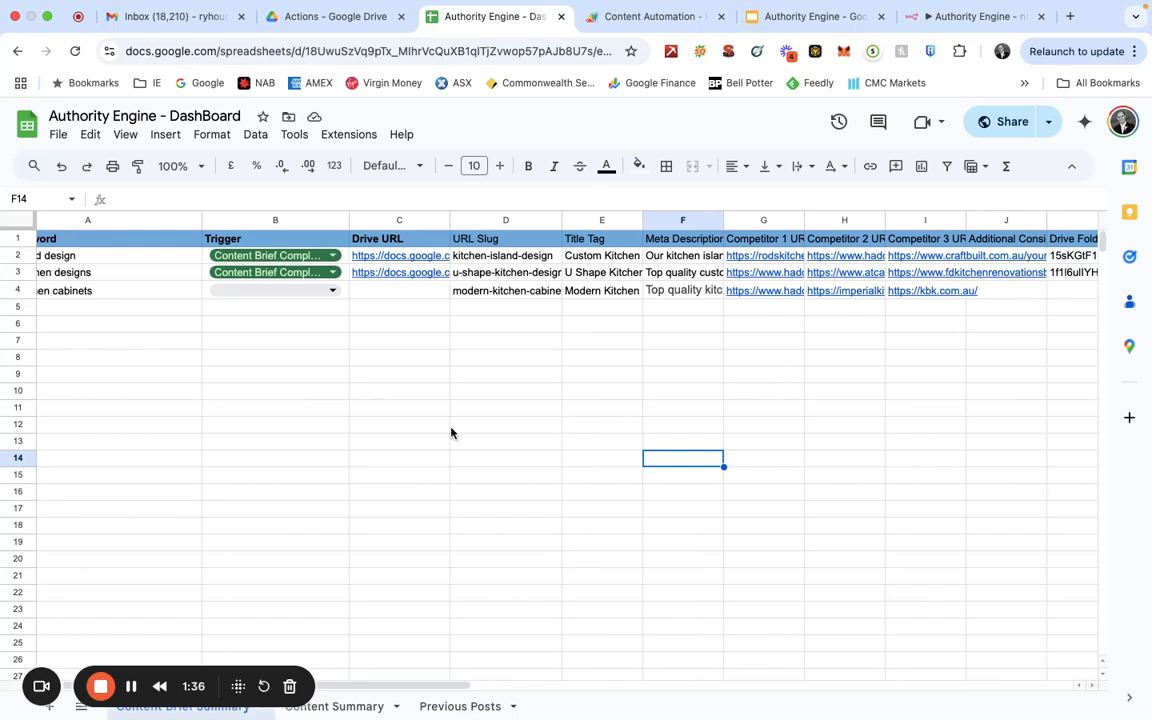
{"action": "scroll", "coordinate": [450, 432], "scroll_direction": "left", "scroll_amount": 2}
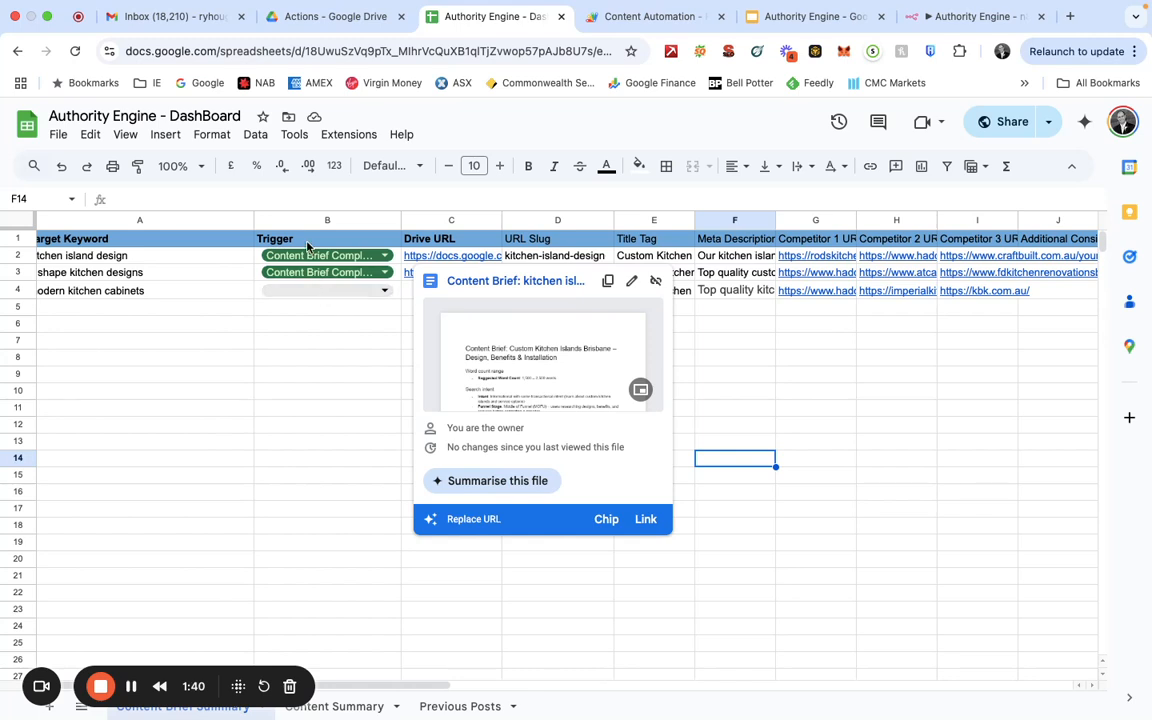
{"action": "left_click", "coordinate": [385, 292]}
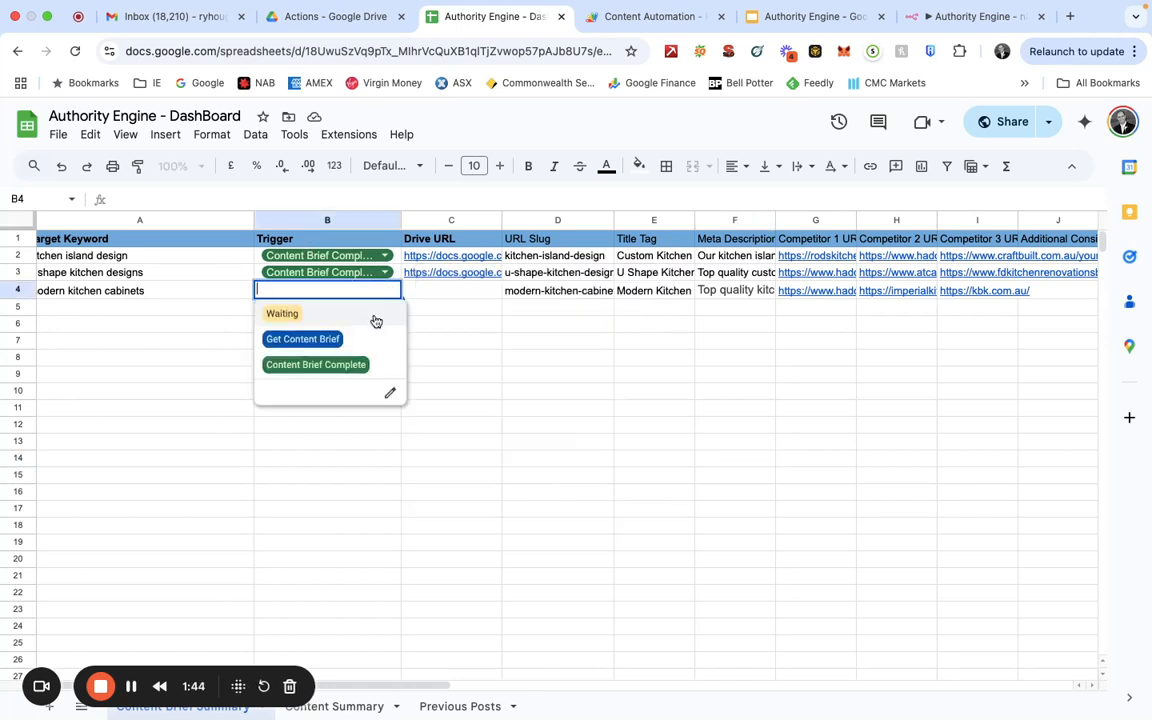
{"action": "left_click", "coordinate": [482, 330]}
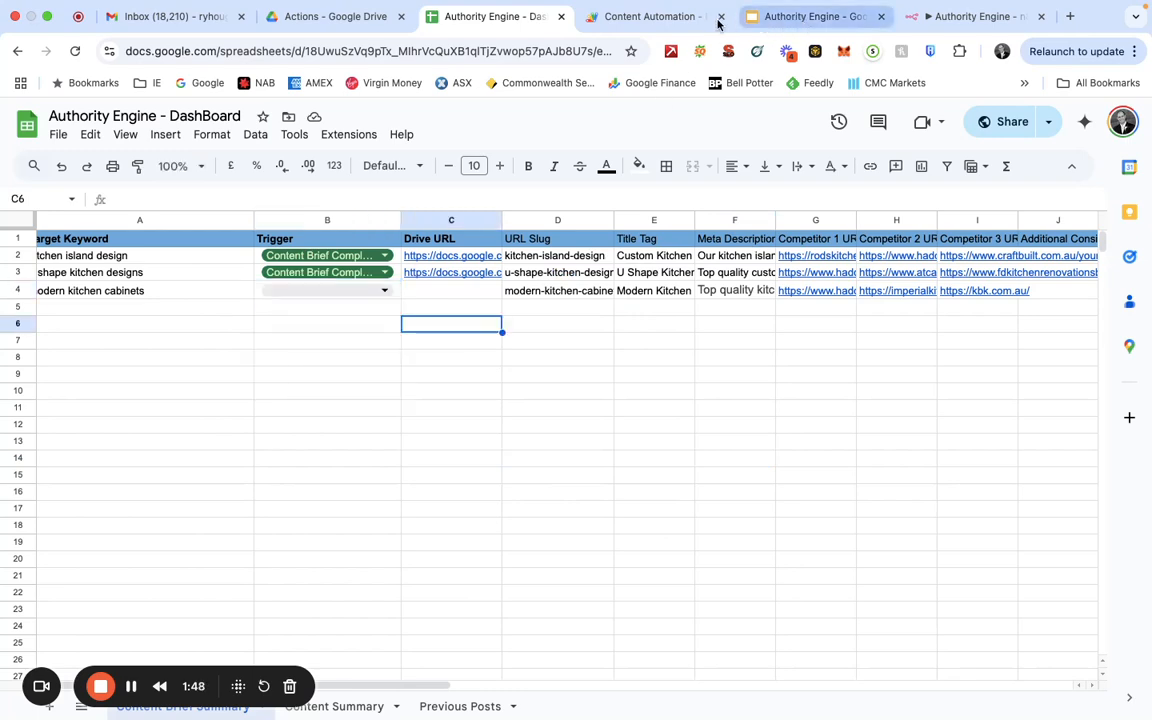
- Glance at the Content Automation script, and start a test run of the Authority Engine workflow in n8n
{"action": "left_click", "coordinate": [643, 17]}
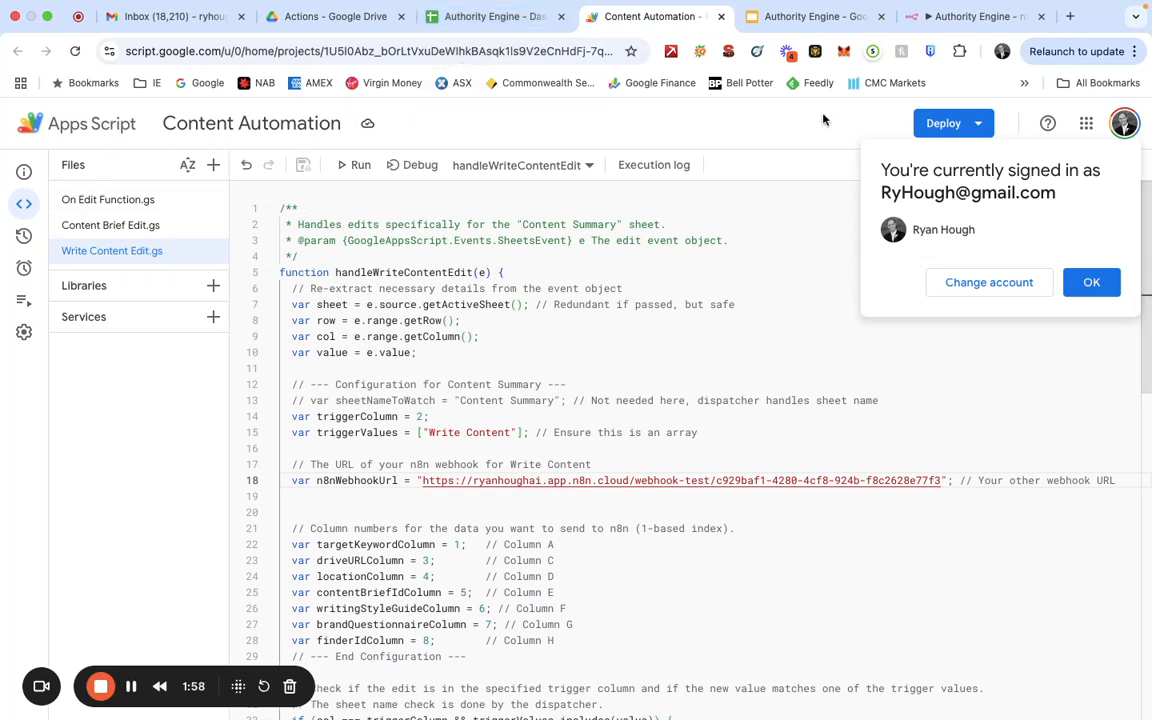
{"action": "left_click", "coordinate": [965, 15]}
{"action": "scroll", "coordinate": [862, 496], "scroll_direction": "right", "scroll_amount": 5}
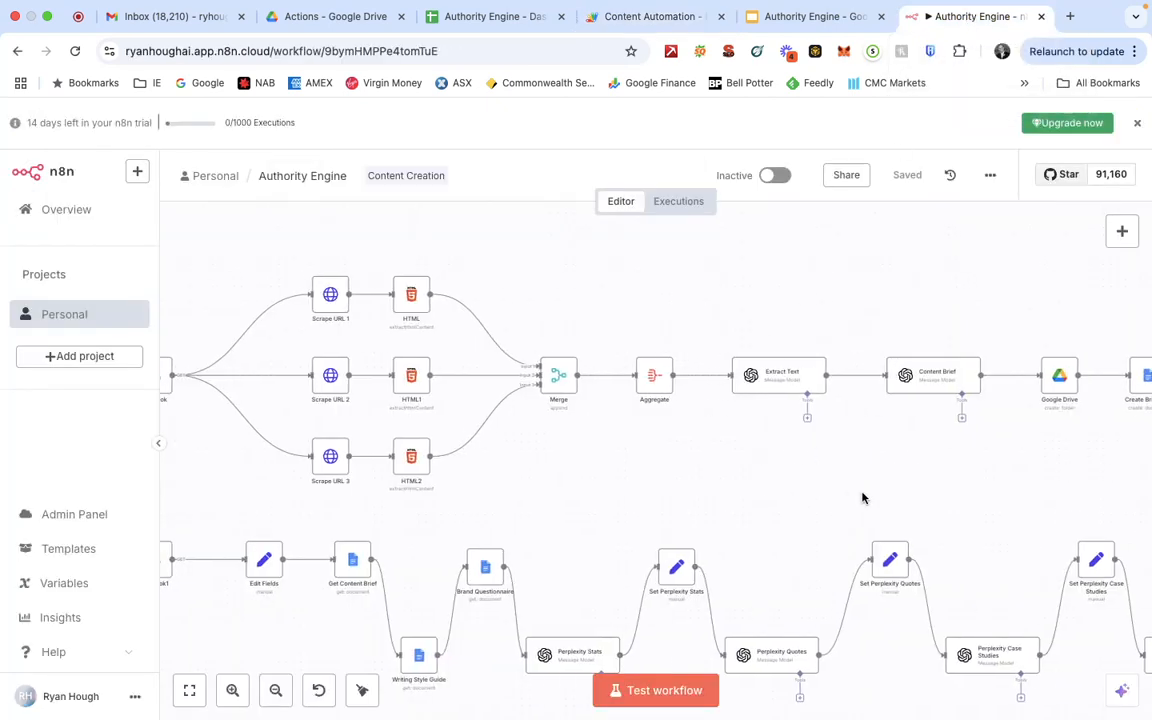
{"action": "scroll", "coordinate": [862, 496], "scroll_direction": "right", "scroll_amount": 2}
{"action": "scroll", "coordinate": [862, 496], "scroll_direction": "left", "scroll_amount": 8}
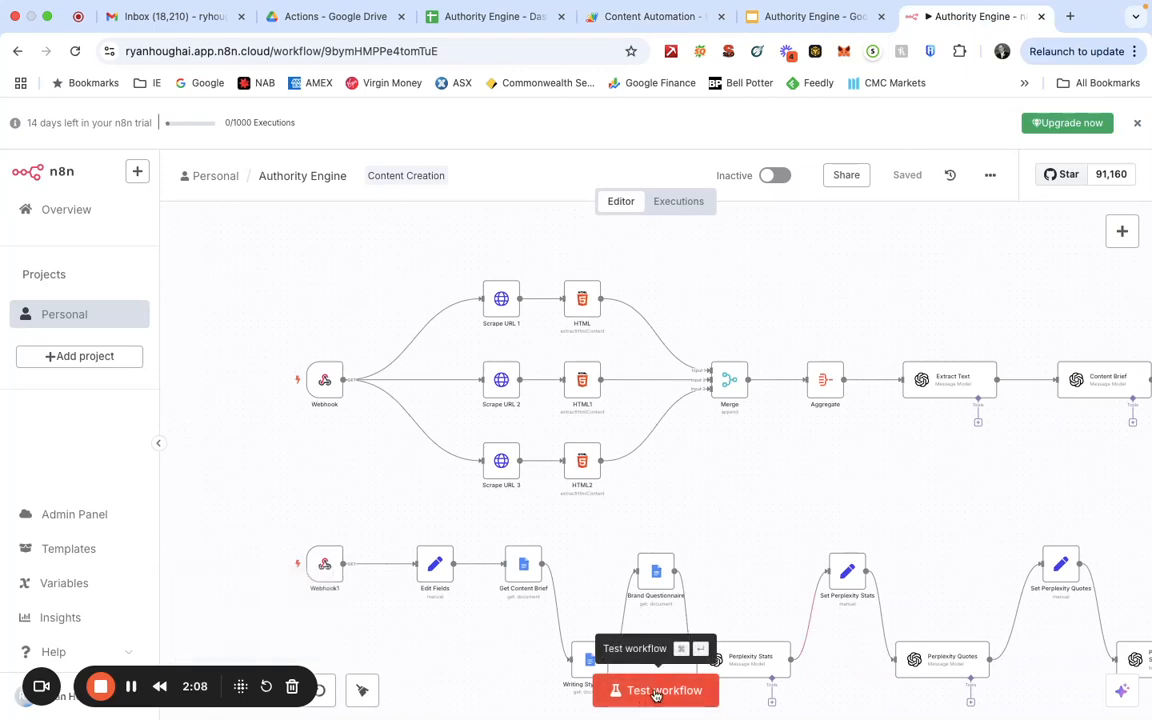
{"action": "left_click", "coordinate": [656, 691]}
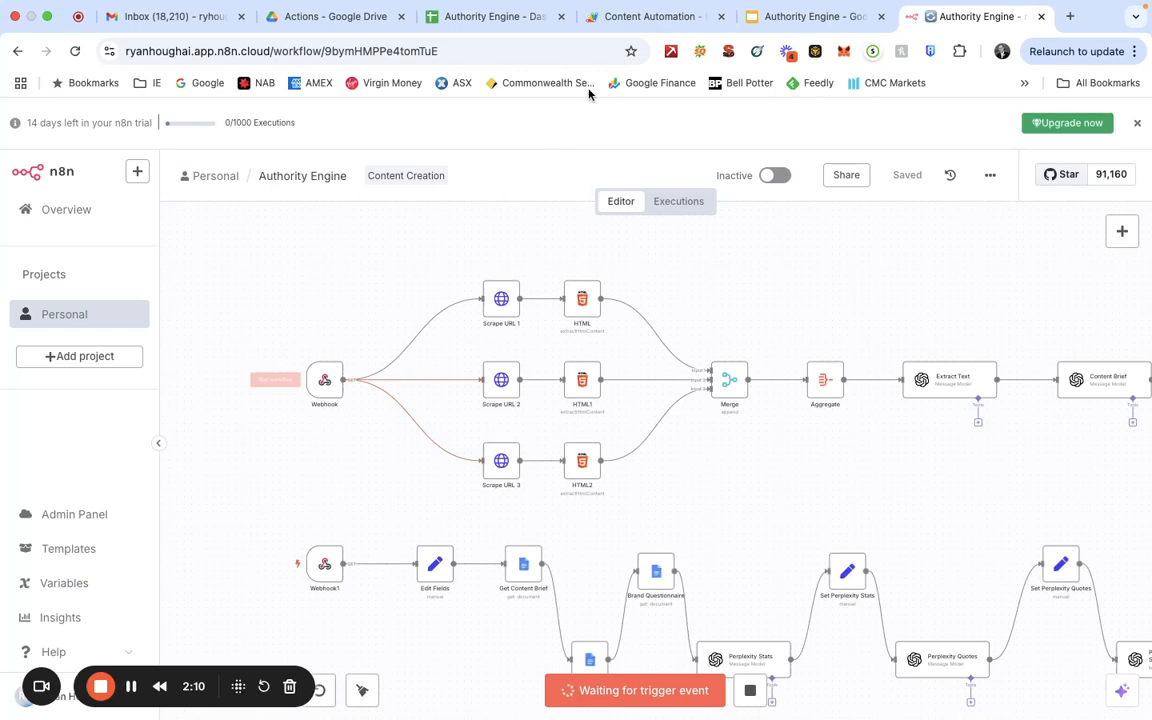
- In the Authority Engine dashboard sheet, set the trigger for modern kitchen cabinets to Get Content Brief
{"action": "left_click", "coordinate": [492, 18]}
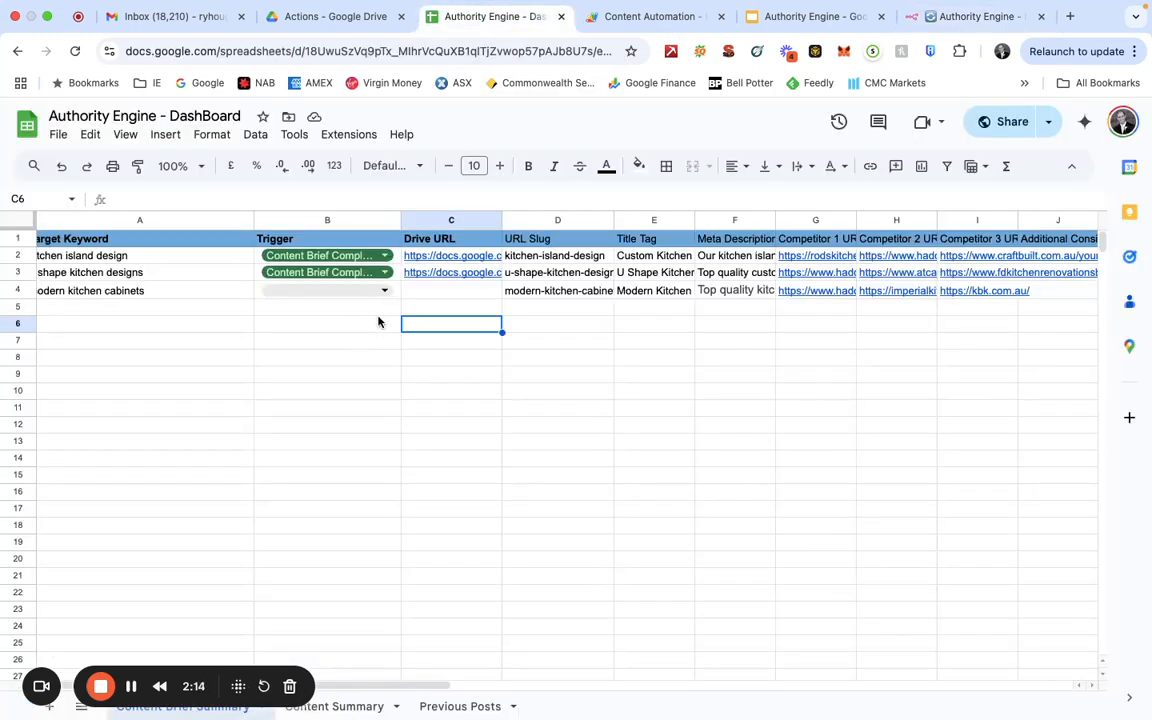
{"action": "left_click", "coordinate": [385, 290]}
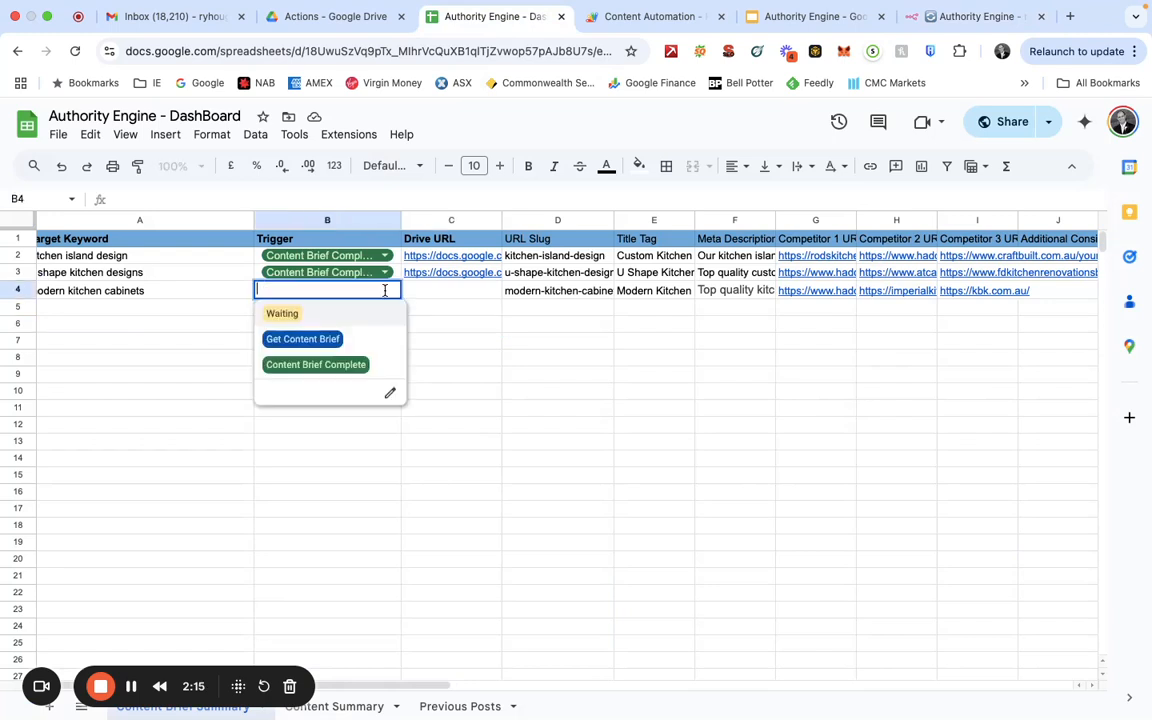
{"action": "left_click", "coordinate": [337, 341]}
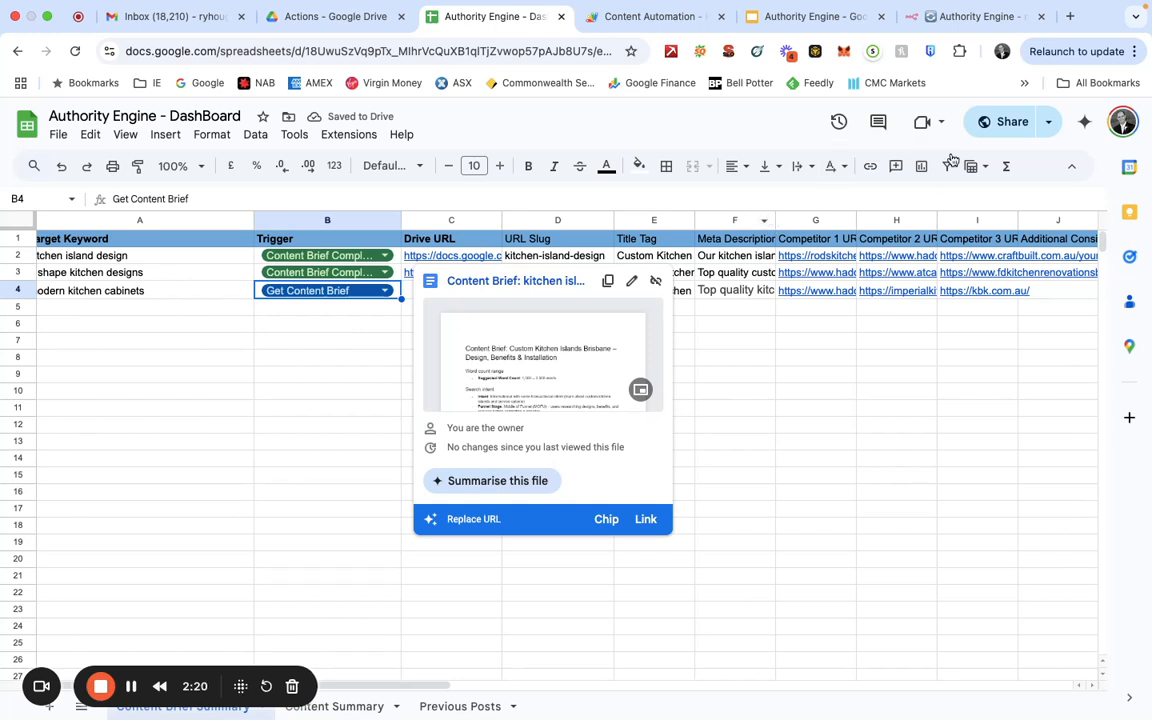
- Follow the workflow's execution in n8n along the upper branch, from the URL scraping nodes to Update Brief Sheet
{"action": "left_click", "coordinate": [951, 20]}
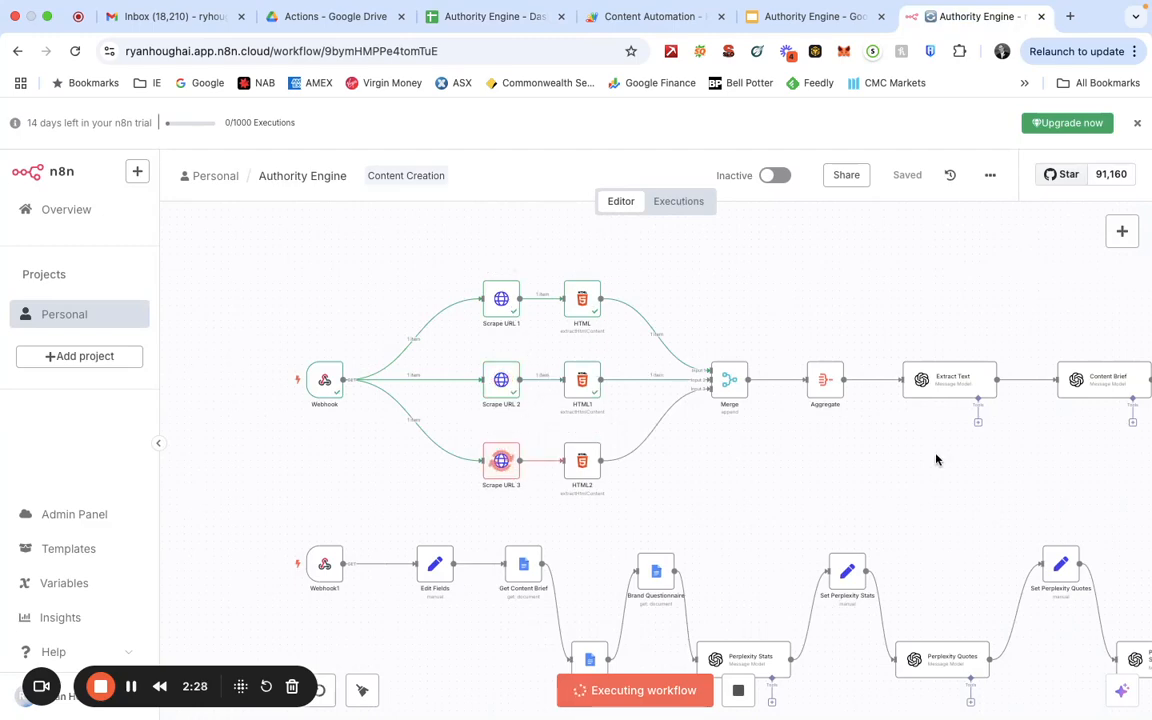
{"action": "scroll", "coordinate": [940, 462], "scroll_direction": "right", "scroll_amount": 5}
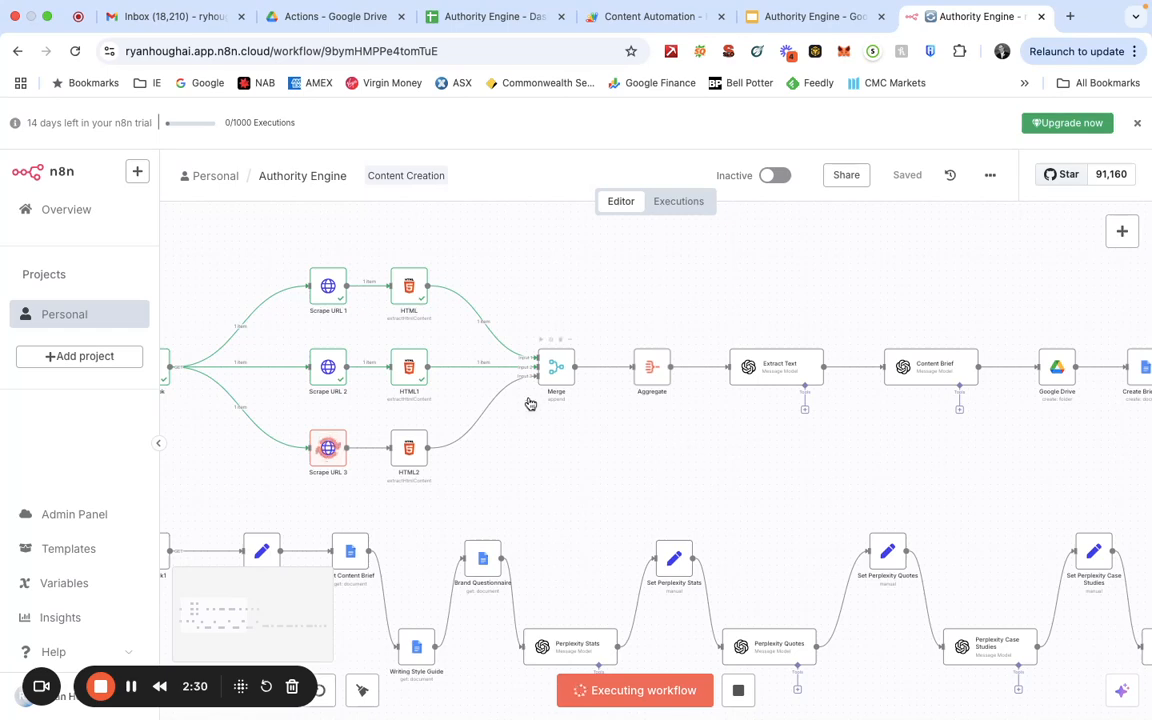
{"action": "scroll", "coordinate": [633, 435], "scroll_direction": "right", "scroll_amount": 1}
{"action": "scroll", "coordinate": [633, 435], "scroll_direction": "right", "scroll_amount": 2}
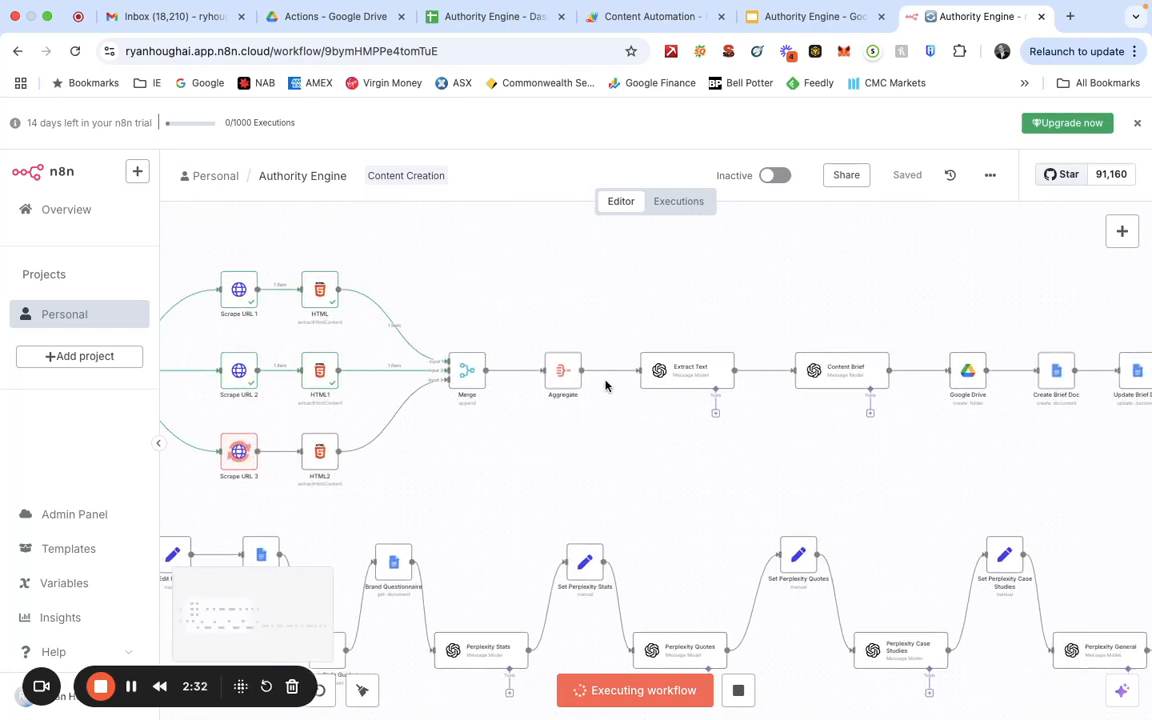
{"action": "scroll", "coordinate": [663, 442], "scroll_direction": "right", "scroll_amount": 3}
{"action": "scroll", "coordinate": [661, 445], "scroll_direction": "right", "scroll_amount": 3}
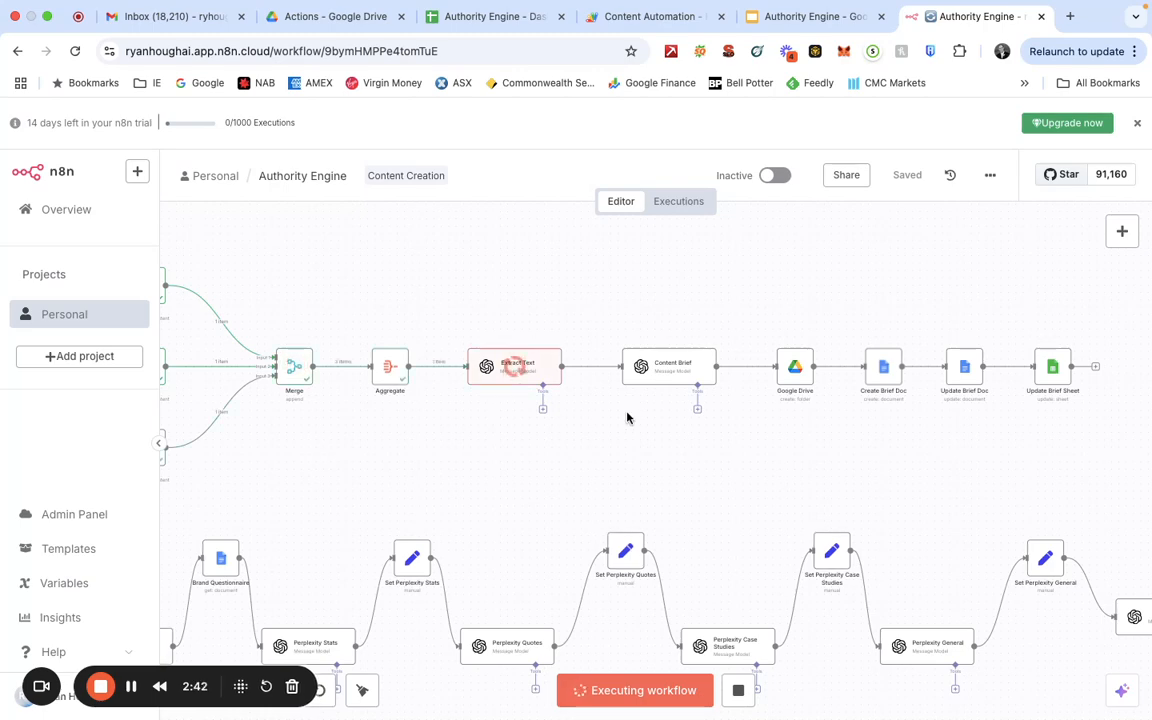
{"action": "scroll", "coordinate": [635, 413], "scroll_direction": "right", "scroll_amount": 5}
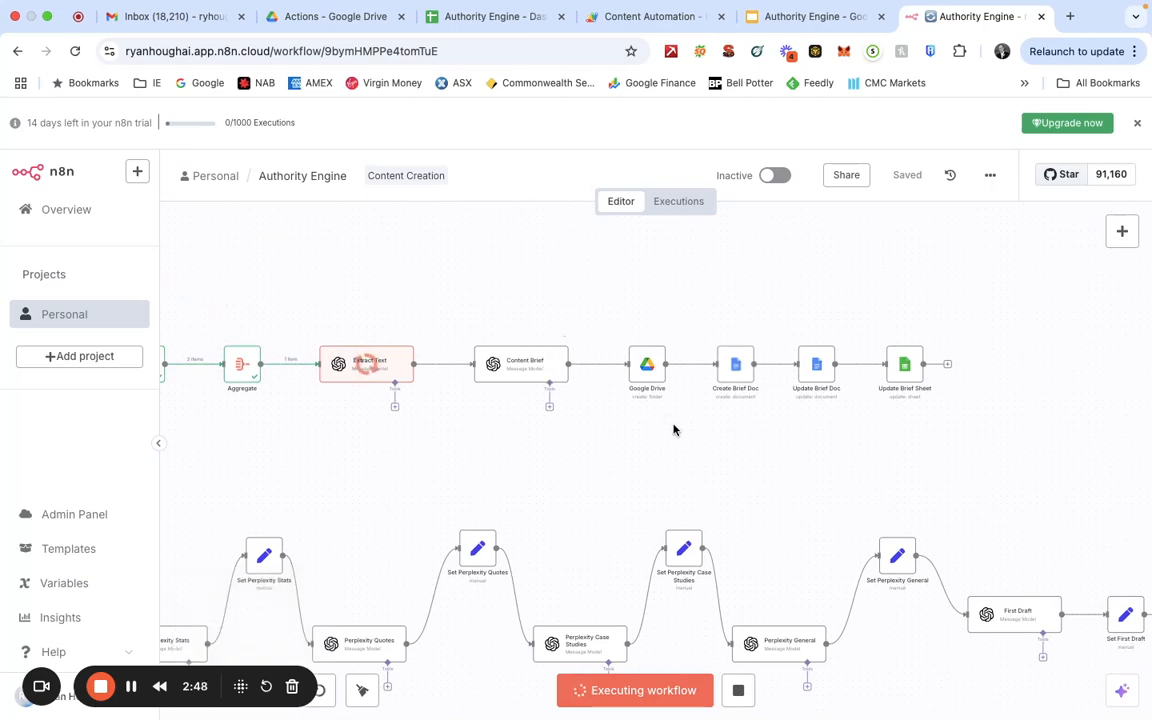
{"action": "scroll", "coordinate": [673, 430], "scroll_direction": "right", "scroll_amount": 2}
{"action": "scroll", "coordinate": [673, 430], "scroll_direction": "right", "scroll_amount": 4}
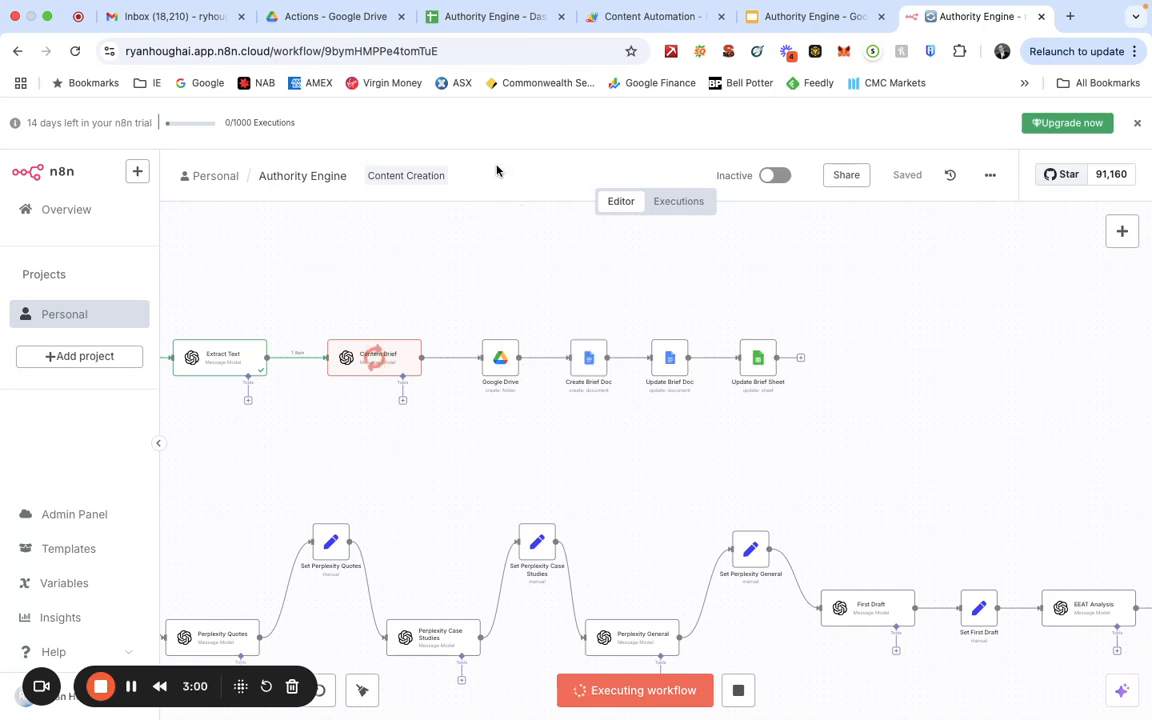
- From the dashboard sheet, open the content brief document linked as the Drive URL for modern kitchen cabinets and skim it
{"action": "left_click", "coordinate": [481, 17]}
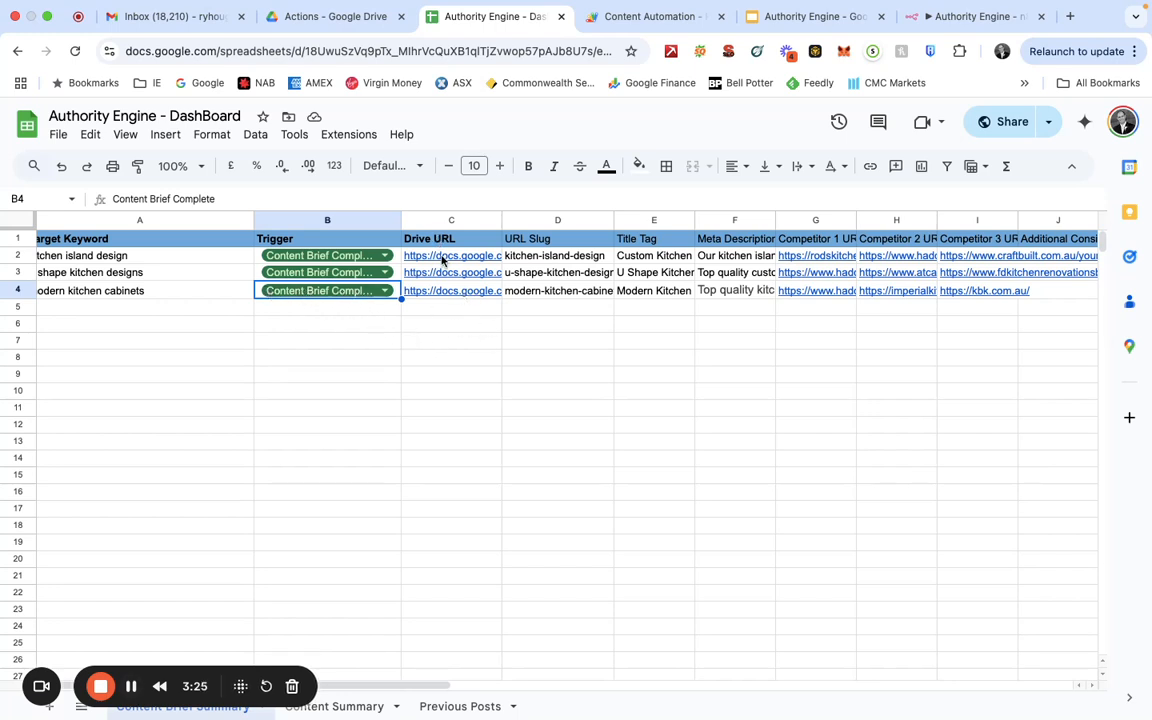
{"action": "left_click", "coordinate": [448, 291]}
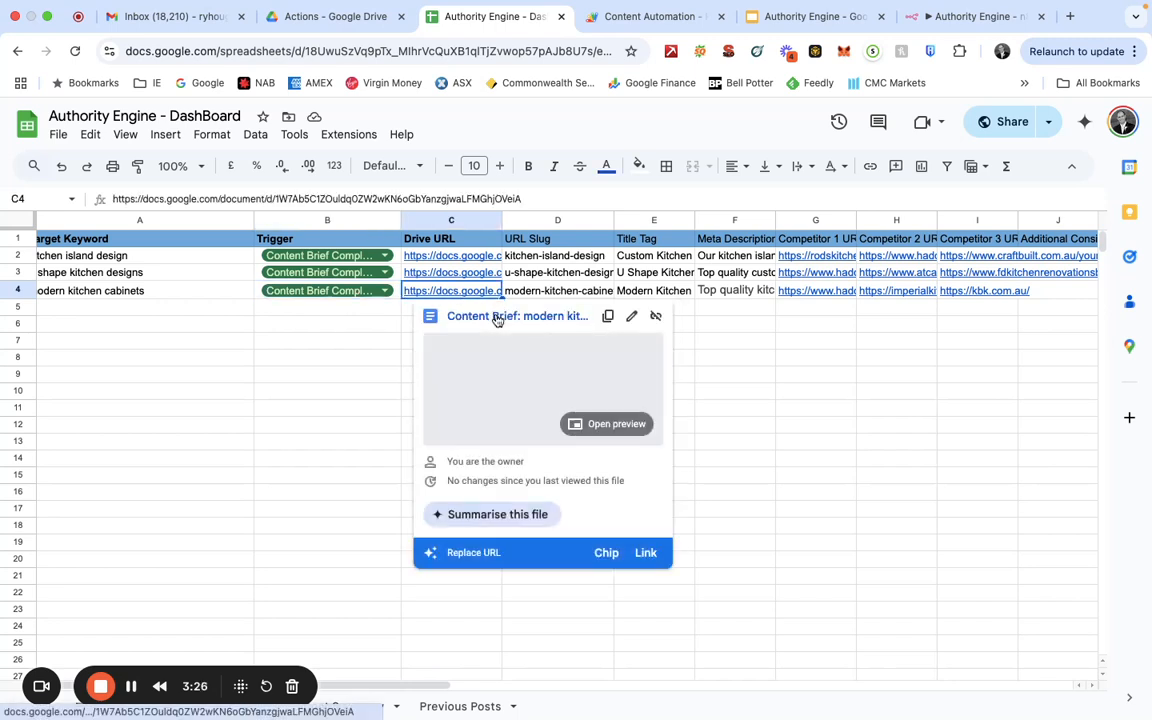
{"action": "left_click", "coordinate": [496, 317]}
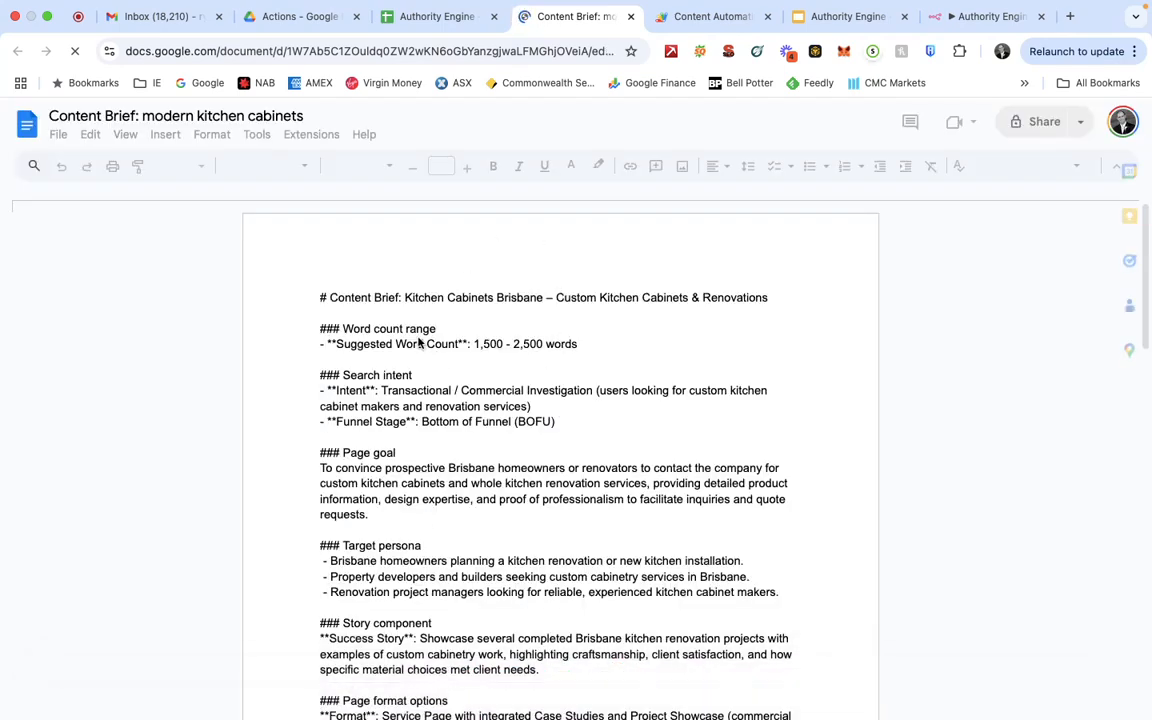
{"action": "scroll", "coordinate": [460, 457], "scroll_direction": "down", "scroll_amount": 4}
{"action": "scroll", "coordinate": [460, 457], "scroll_direction": "up", "scroll_amount": 4}
{"action": "left_click", "coordinate": [451, 20]}
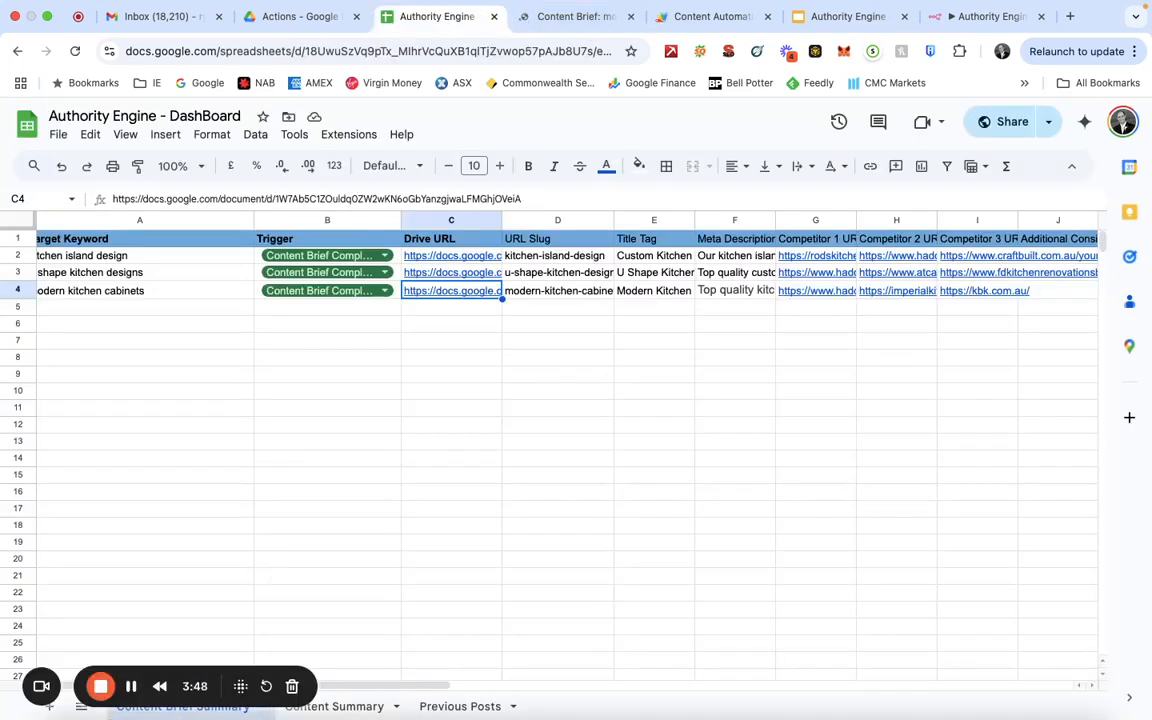
{"action": "mouse_move", "coordinate": [116, 690]}
- Replace the brief's entire raw Markdown text with the same content pasted from Markdown as formatted text
{"action": "left_click", "coordinate": [572, 18]}
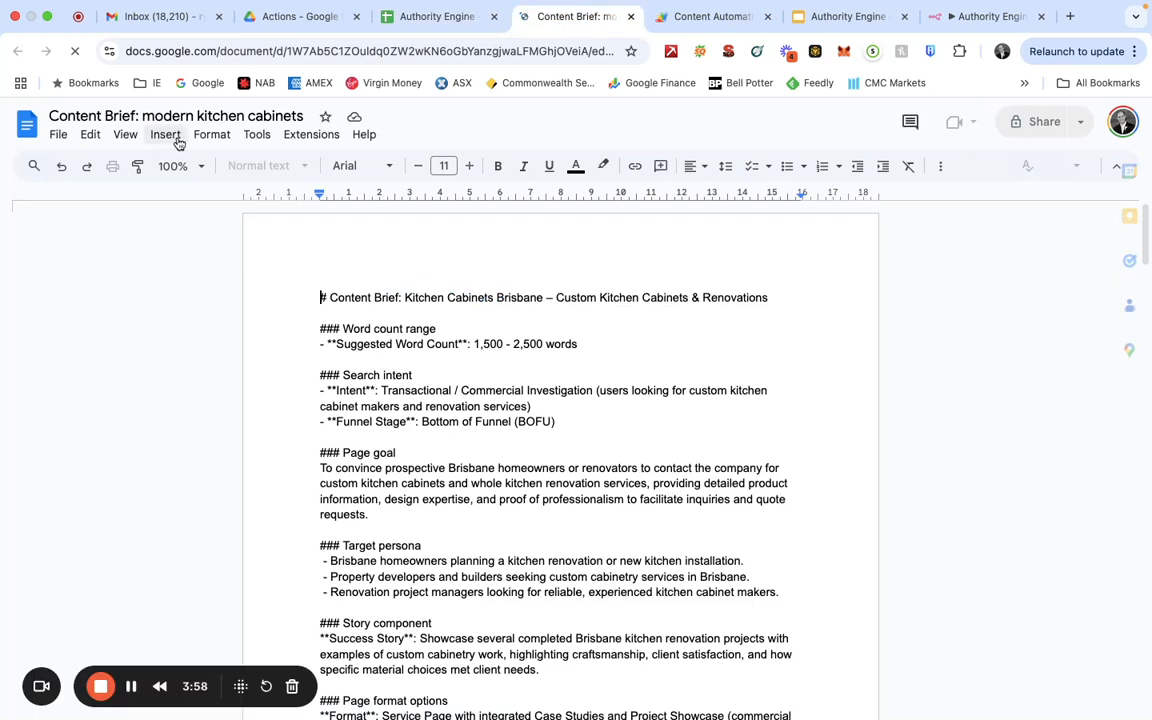
{"action": "left_click", "coordinate": [91, 135]}
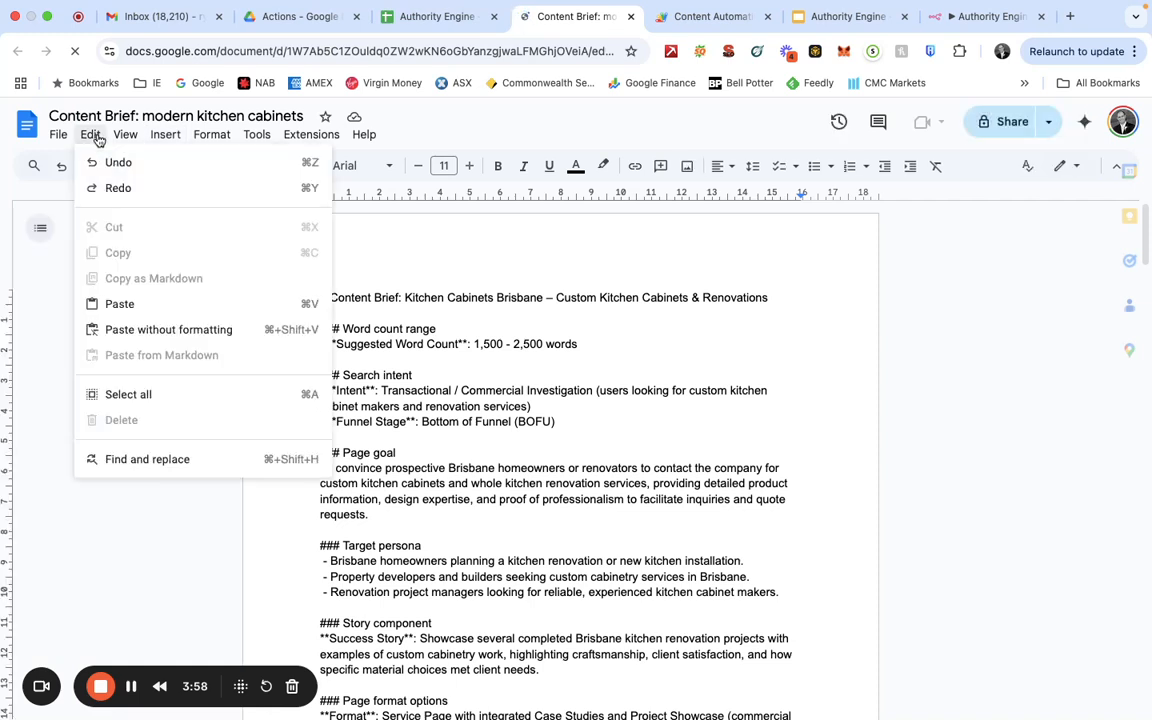
{"action": "left_click", "coordinate": [128, 395]}
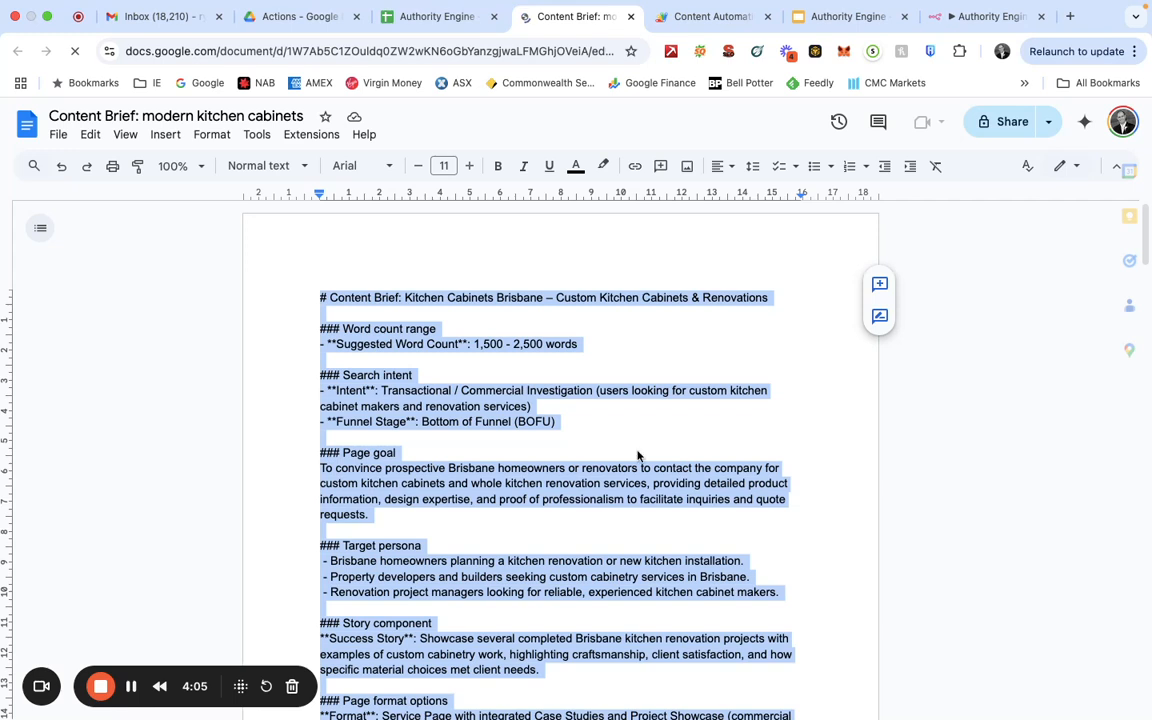
{"action": "key", "text": "BackSpace"}
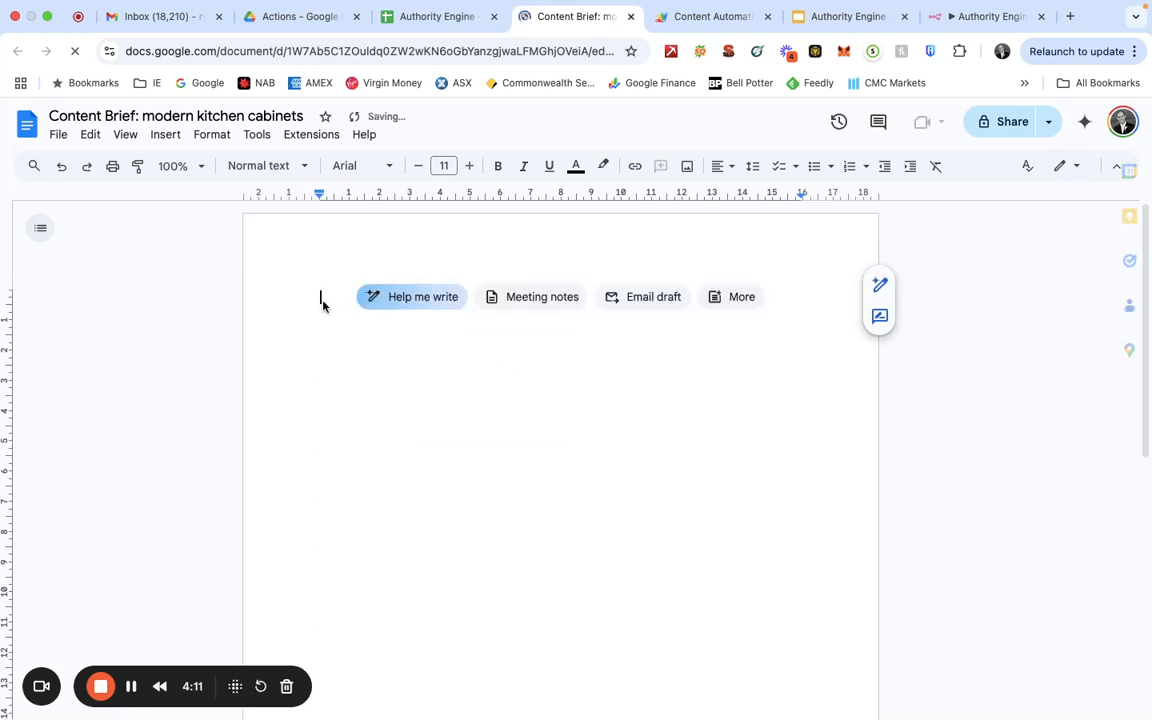
{"action": "right_click", "coordinate": [323, 305]}
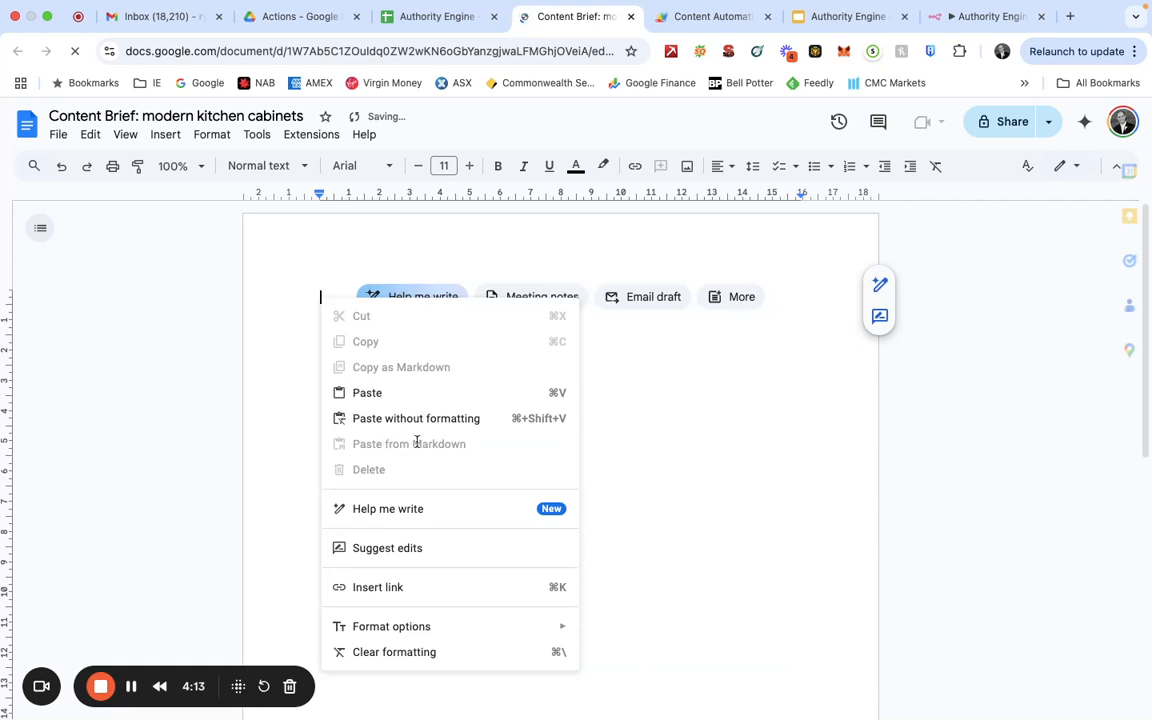
{"action": "left_click", "coordinate": [309, 309]}
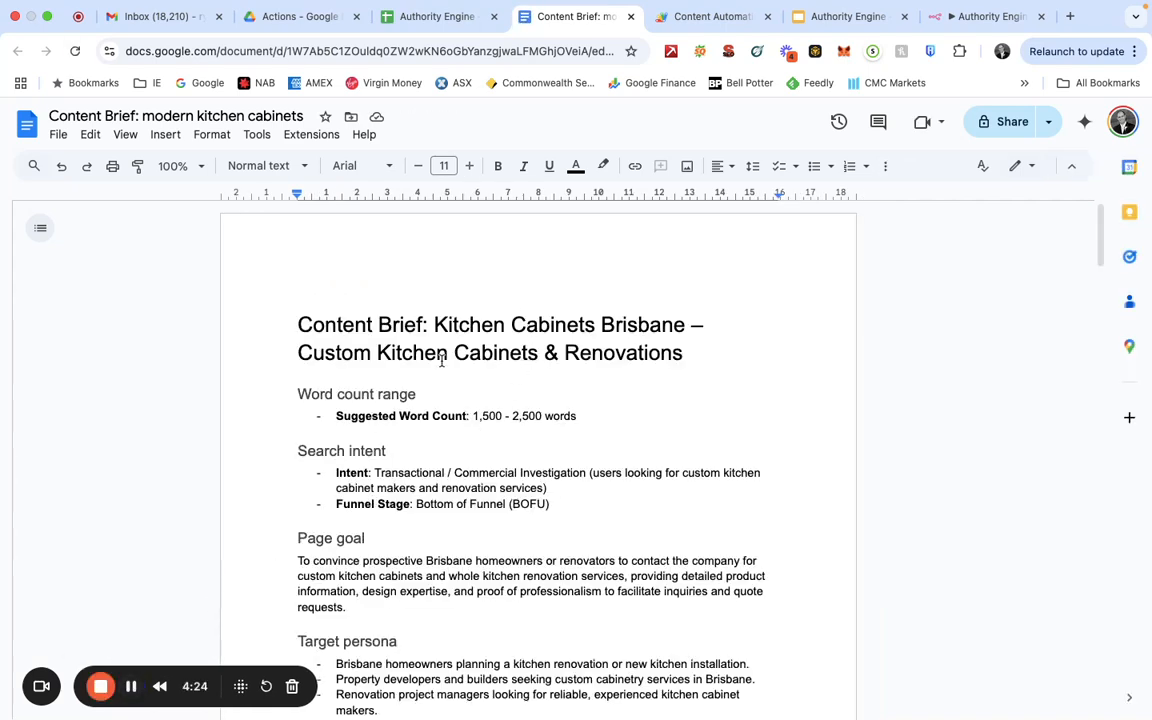
- Read the formatted brief's opening sections, from word count range and search intent through the meta description, URL slug and H1 ideas
{"action": "scroll", "coordinate": [470, 410], "scroll_direction": "down", "scroll_amount": 2}
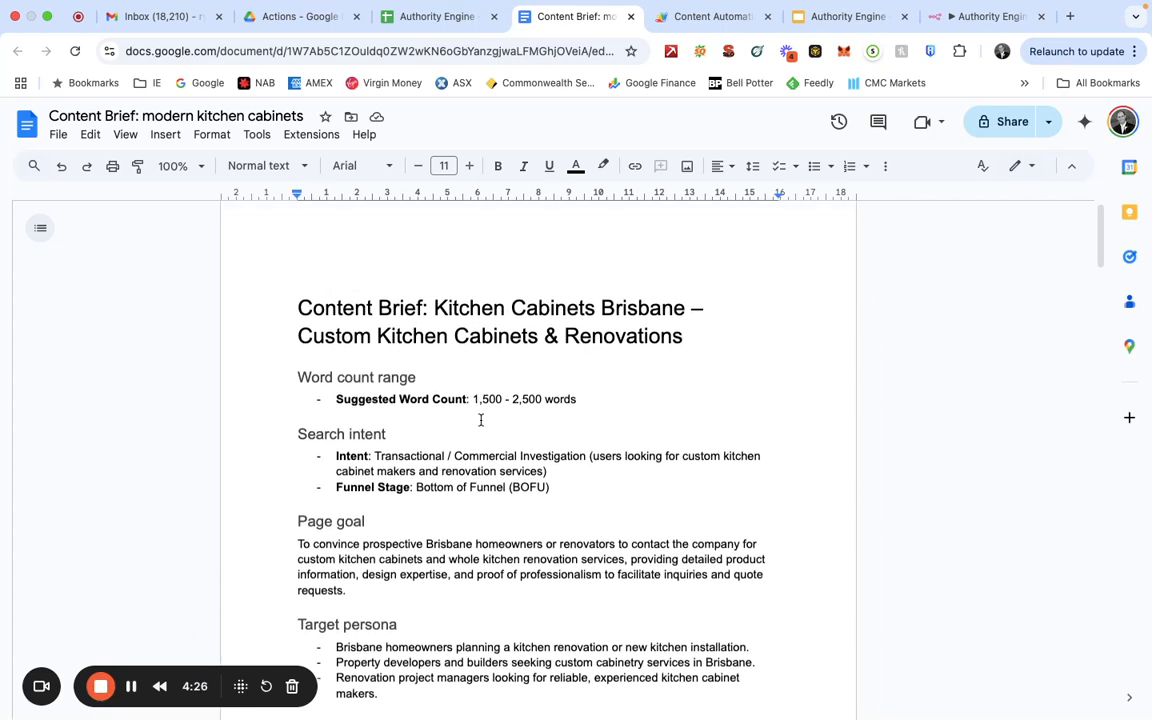
{"action": "scroll", "coordinate": [481, 420], "scroll_direction": "down", "scroll_amount": 2}
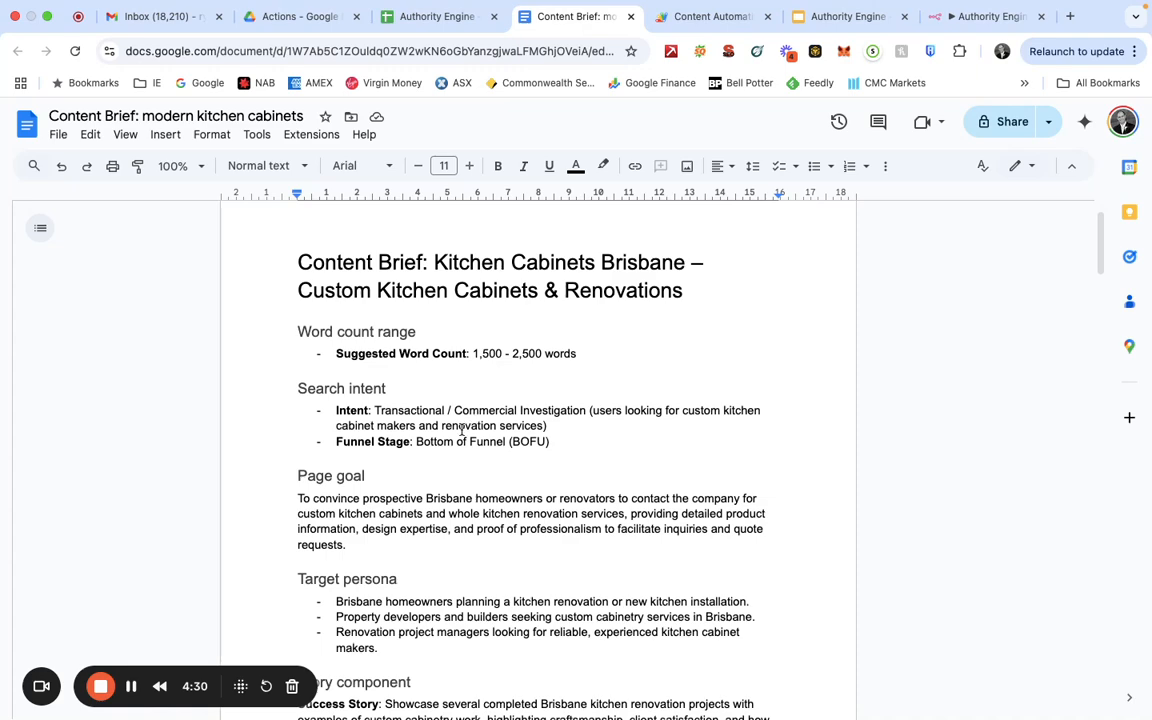
{"action": "scroll", "coordinate": [460, 425], "scroll_direction": "down", "scroll_amount": 2}
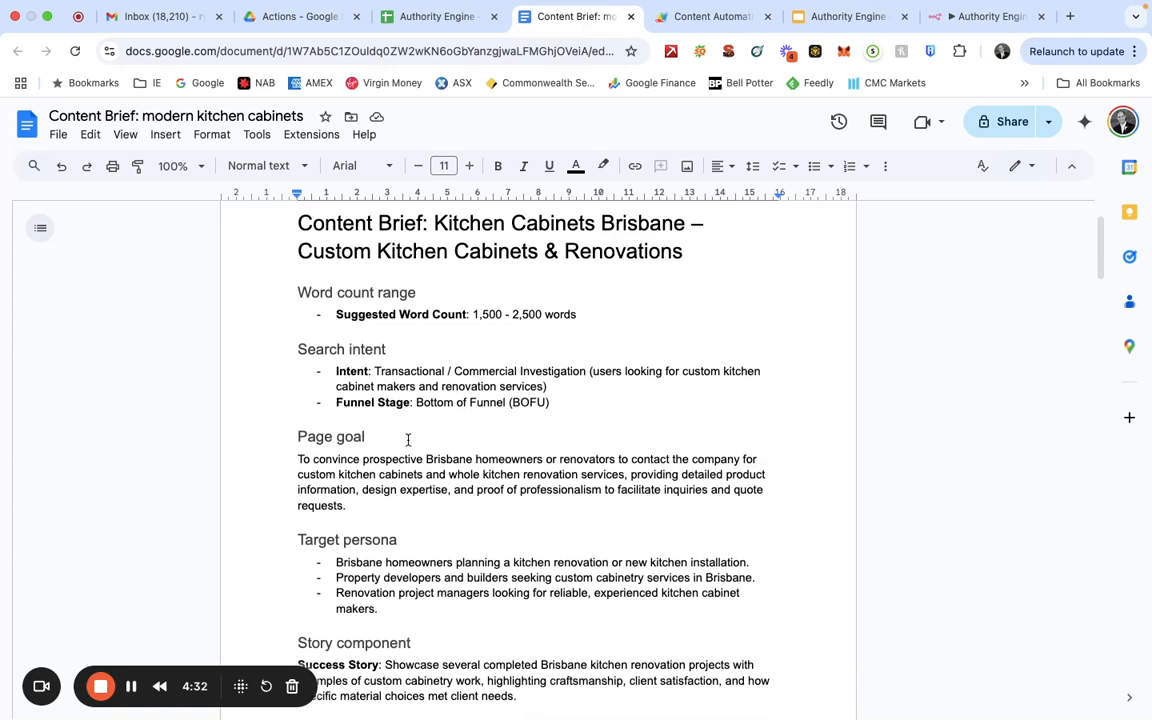
{"action": "scroll", "coordinate": [408, 440], "scroll_direction": "down", "scroll_amount": 2}
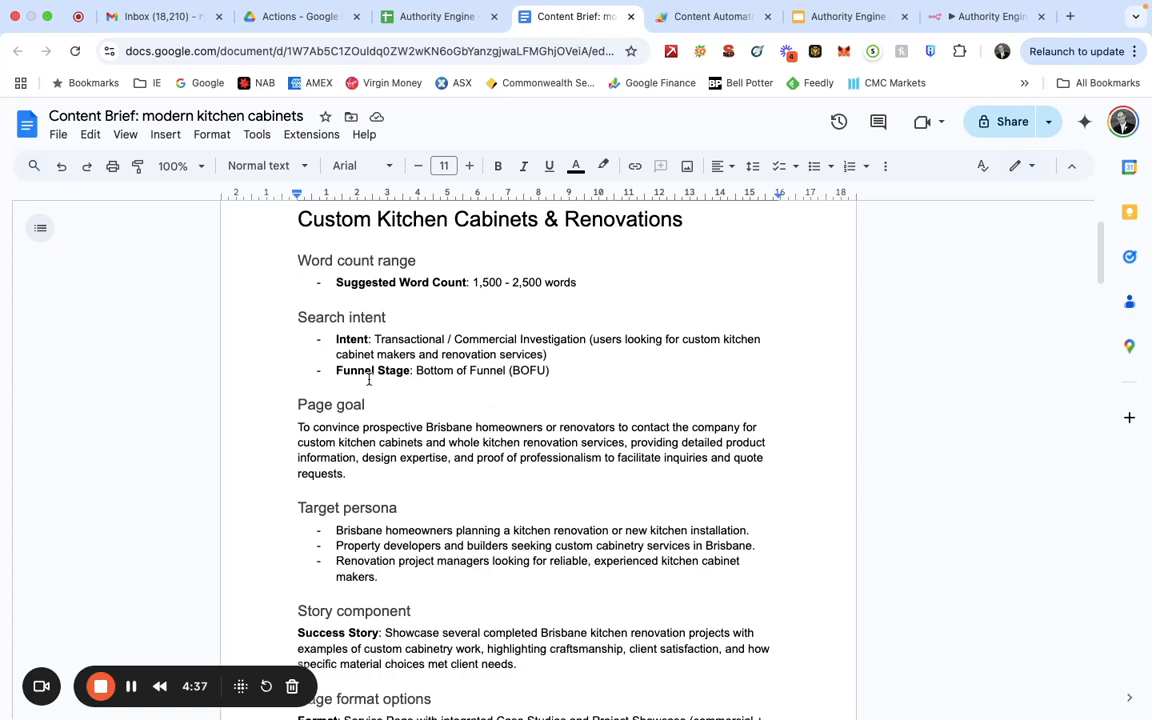
{"action": "scroll", "coordinate": [533, 423], "scroll_direction": "down", "scroll_amount": 3}
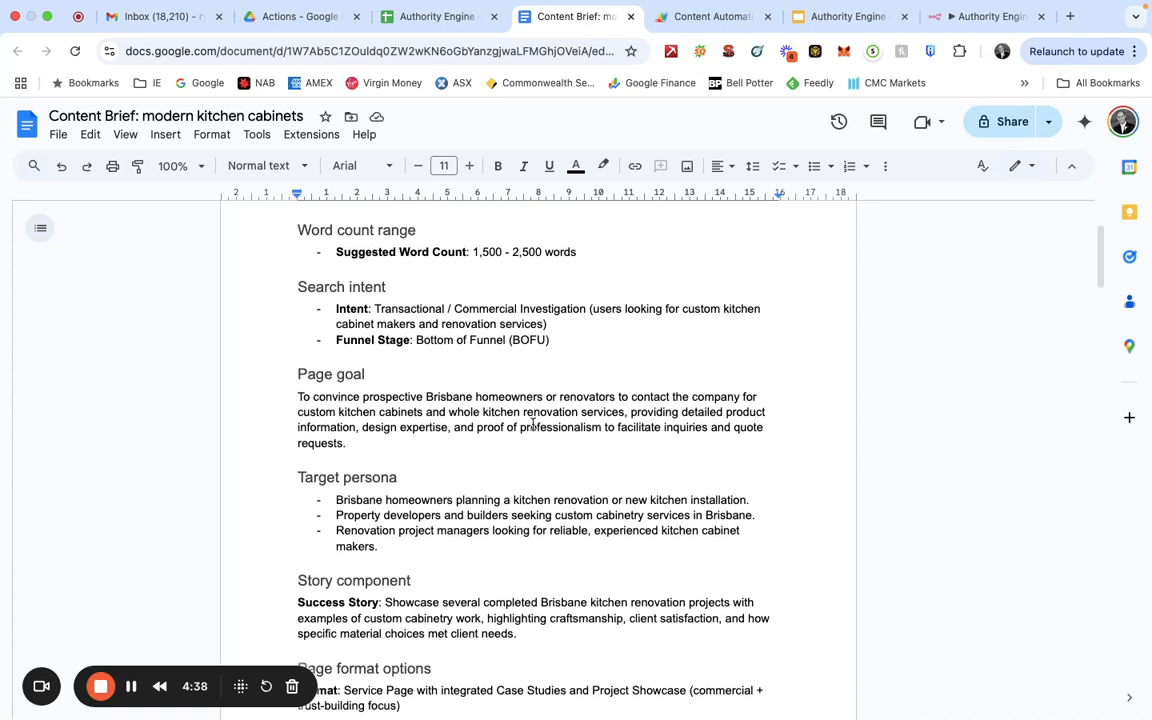
{"action": "scroll", "coordinate": [487, 441], "scroll_direction": "down", "scroll_amount": 3}
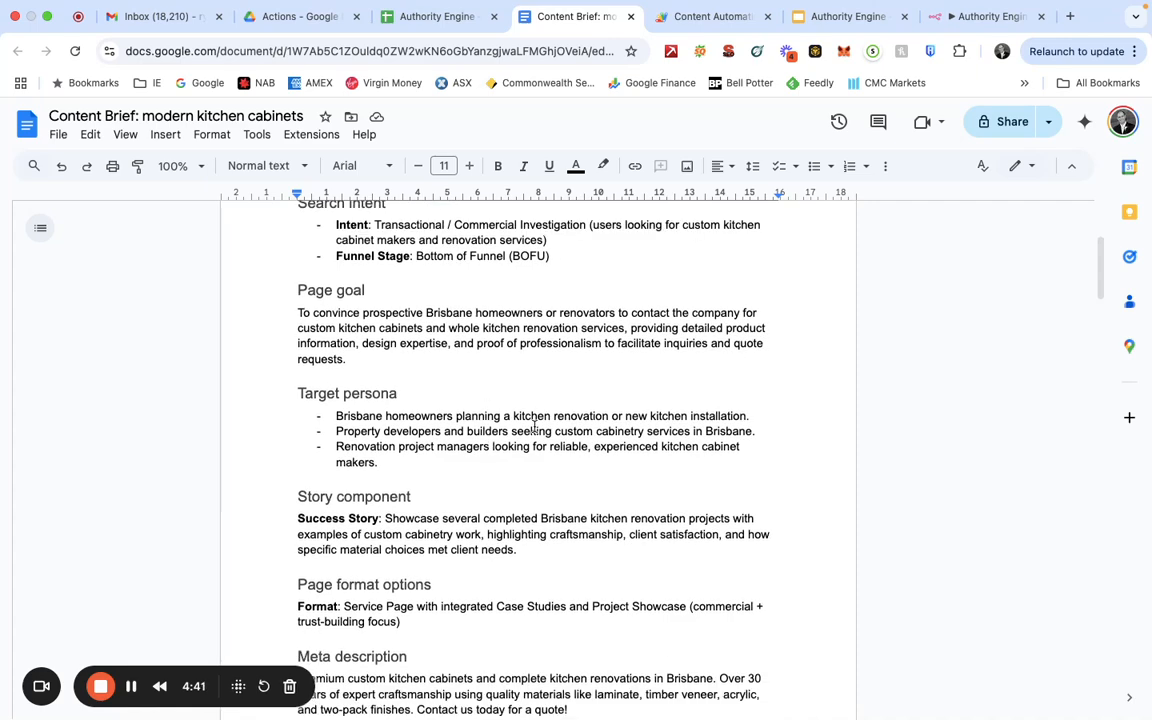
{"action": "scroll", "coordinate": [510, 449], "scroll_direction": "down", "scroll_amount": 10}
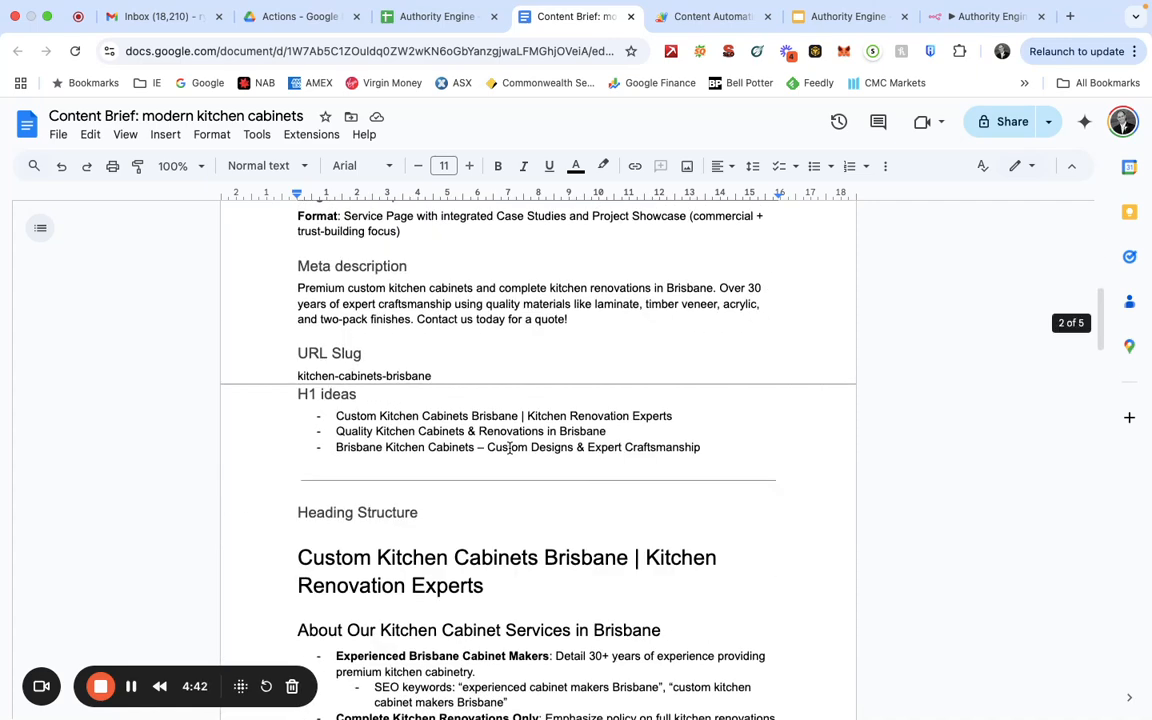
{"action": "scroll", "coordinate": [489, 436], "scroll_direction": "up", "scroll_amount": 5}
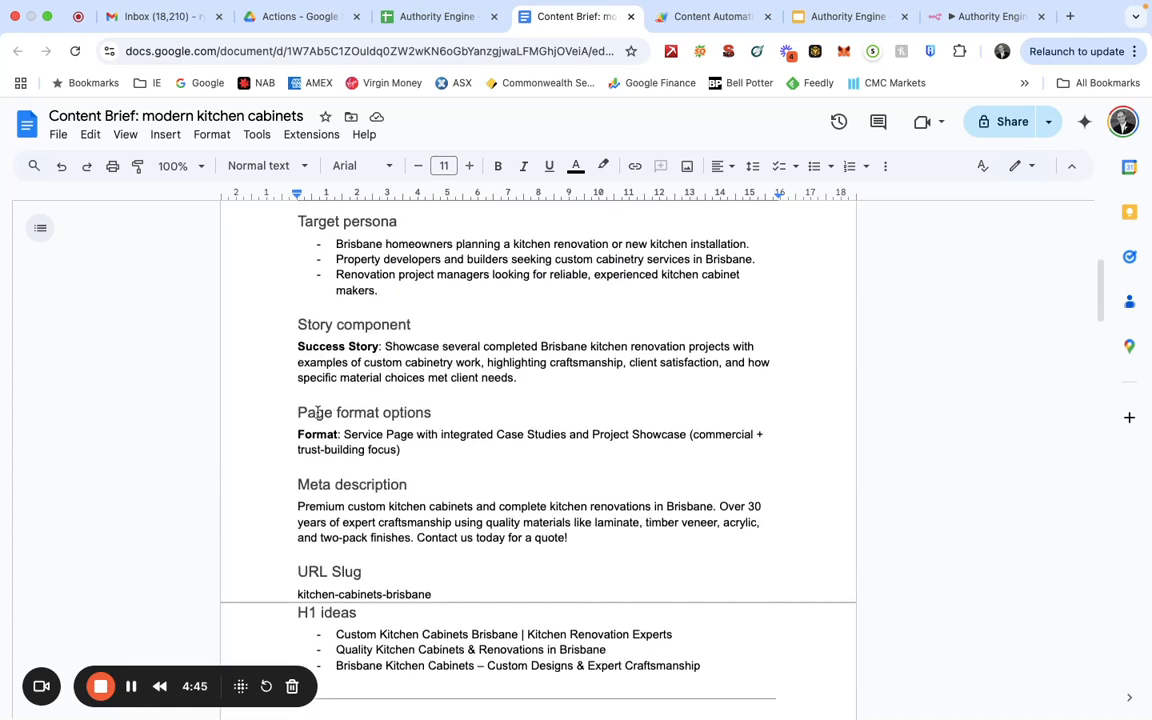
{"action": "scroll", "coordinate": [400, 440], "scroll_direction": "down", "scroll_amount": 5}
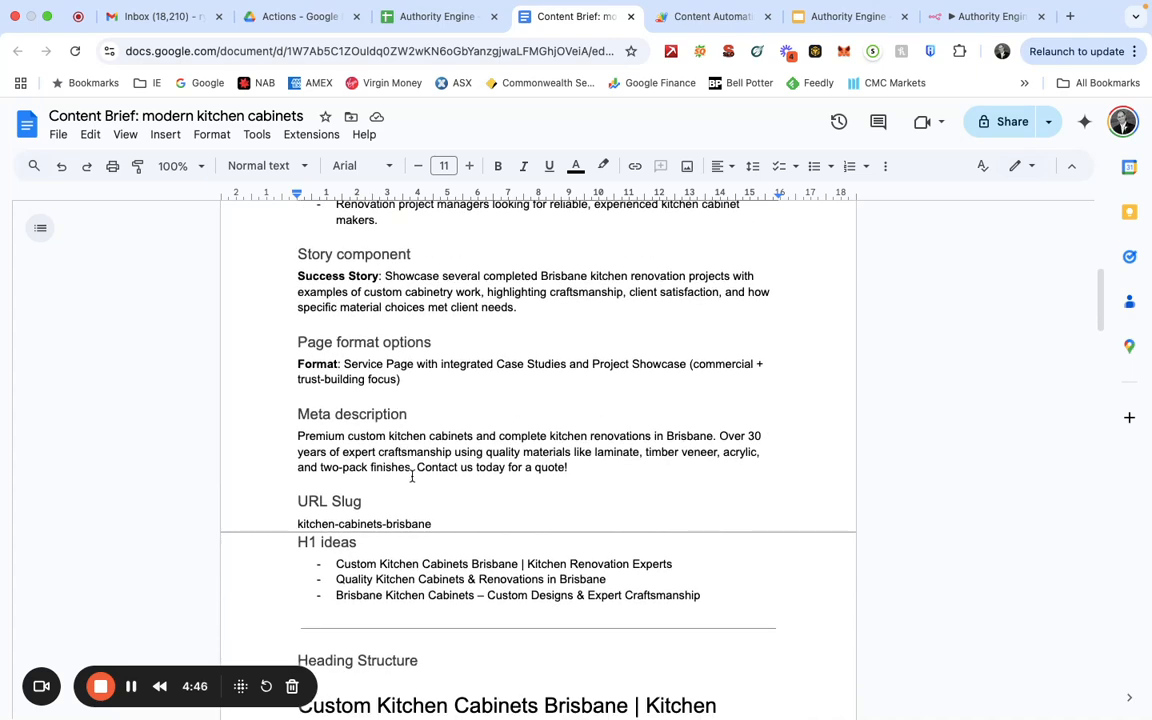
{"action": "scroll", "coordinate": [423, 476], "scroll_direction": "down", "scroll_amount": 4}
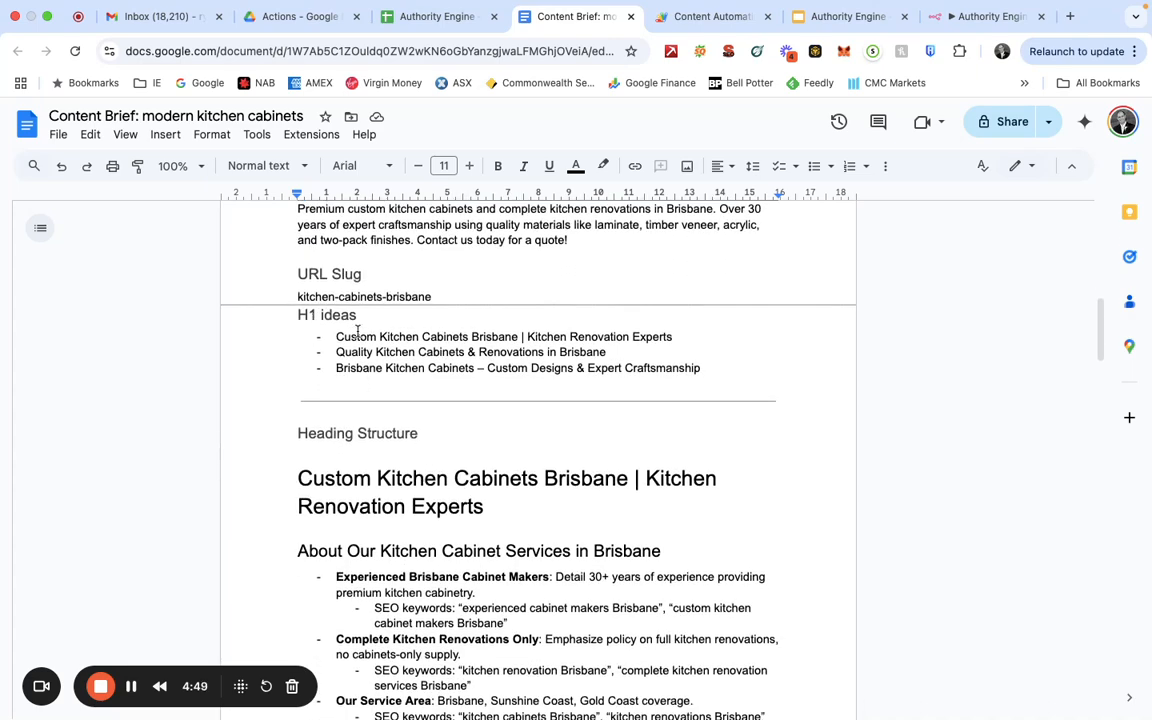
- Review the brief's heading structure, its entity, FAQ, link and media ideas and the competitor summary, then return to the document's beginning
{"action": "scroll", "coordinate": [452, 421], "scroll_direction": "down", "scroll_amount": 5}
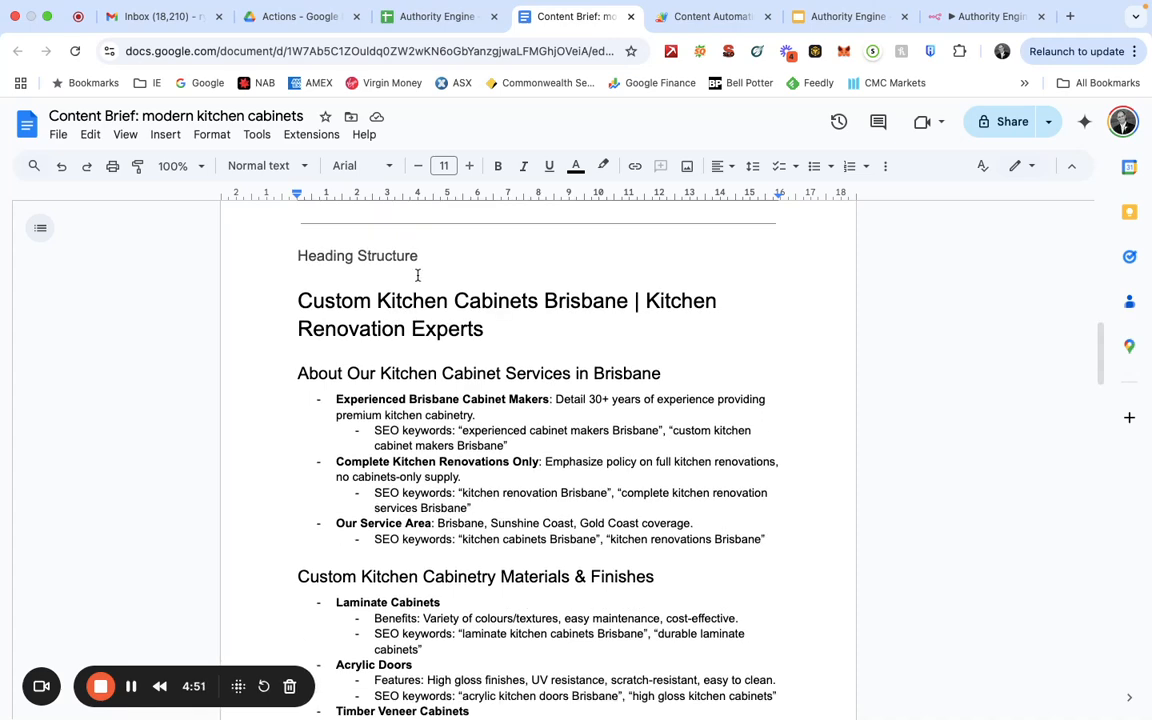
{"action": "scroll", "coordinate": [498, 437], "scroll_direction": "down", "scroll_amount": 2}
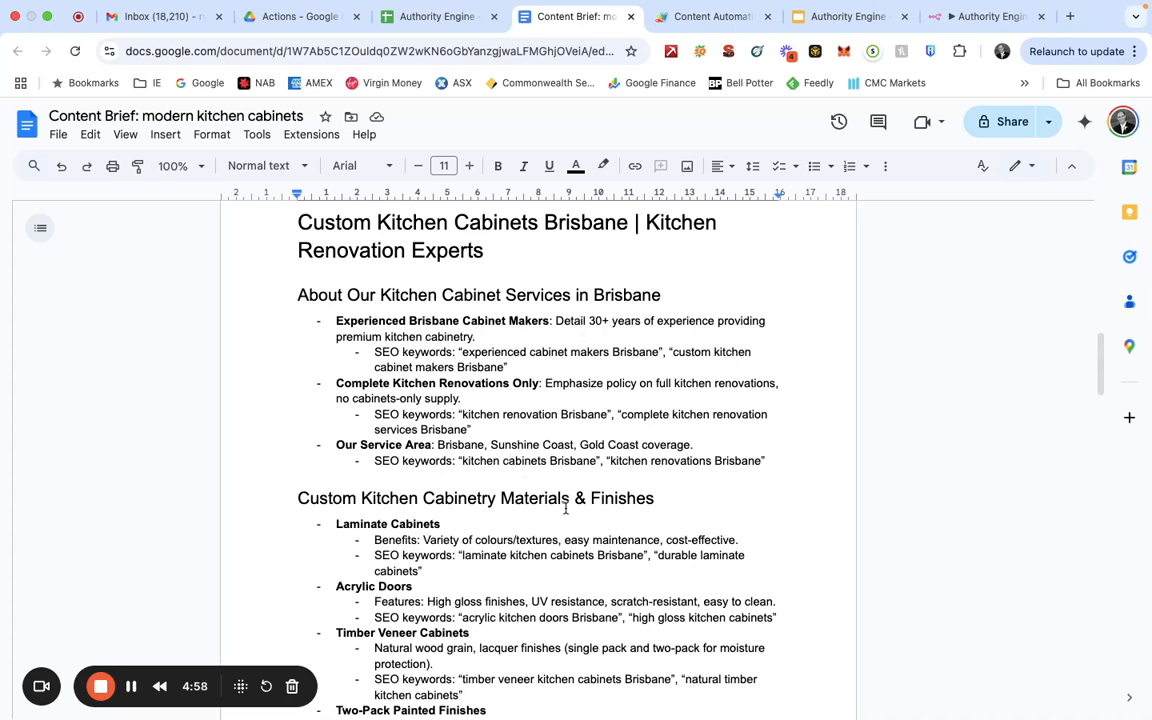
{"action": "scroll", "coordinate": [565, 508], "scroll_direction": "down", "scroll_amount": 10}
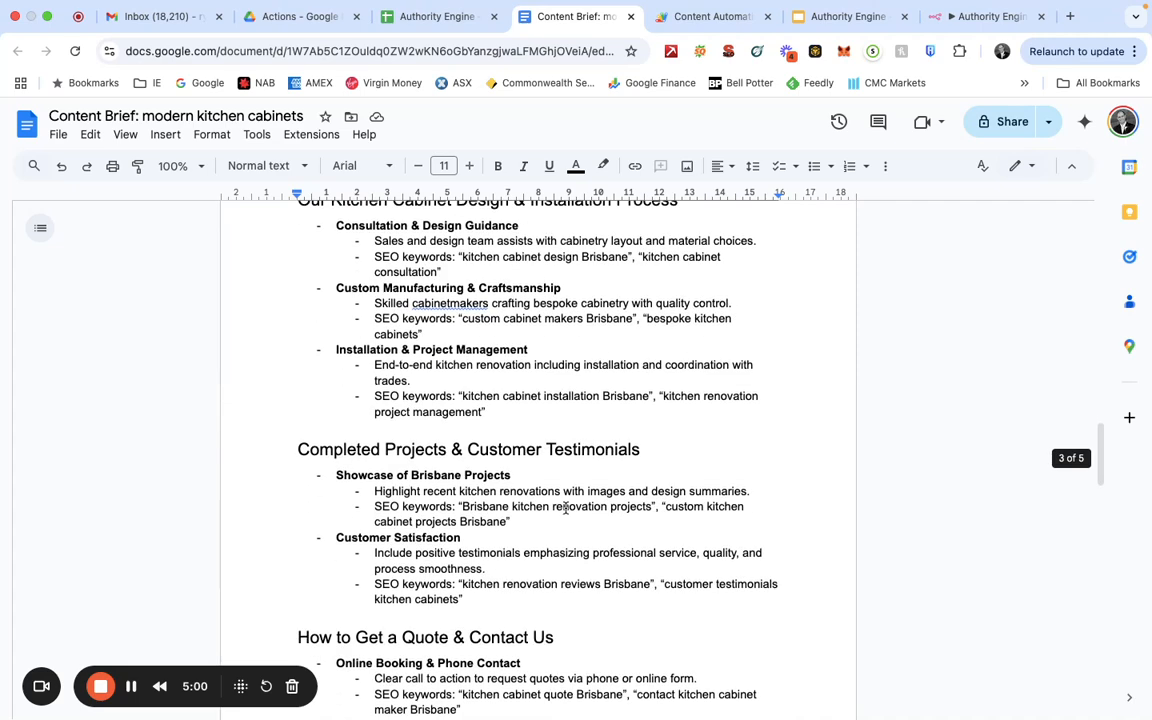
{"action": "scroll", "coordinate": [565, 508], "scroll_direction": "down", "scroll_amount": 10}
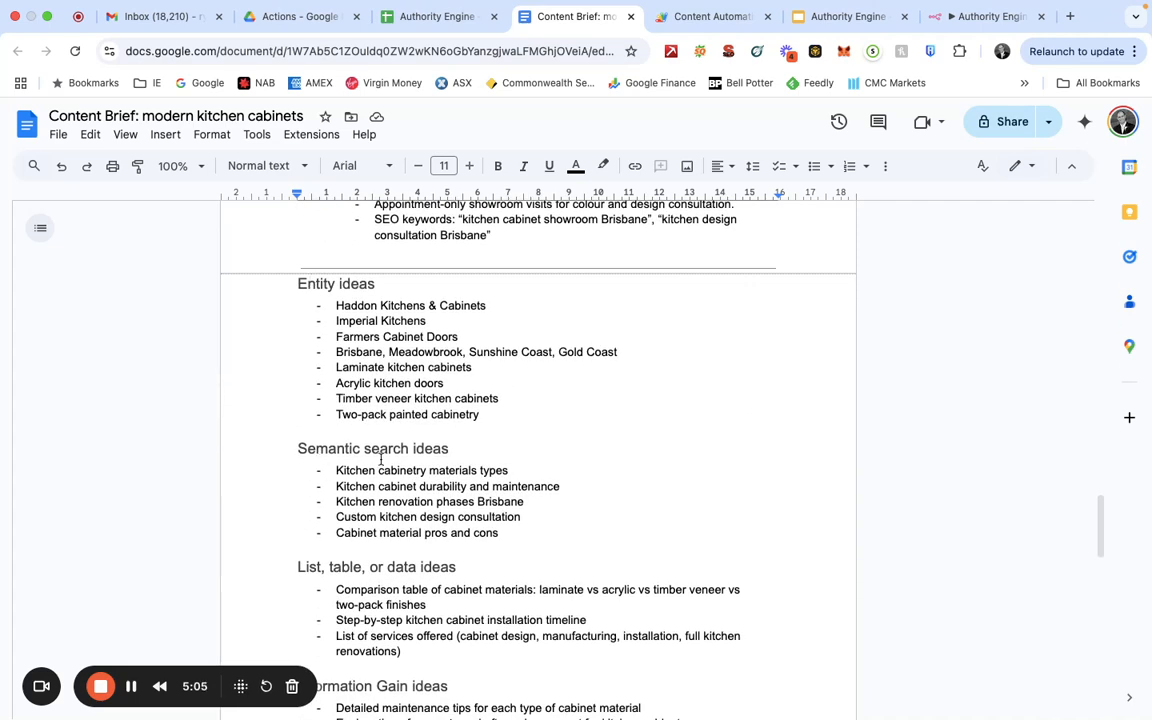
{"action": "scroll", "coordinate": [340, 413], "scroll_direction": "down", "scroll_amount": 5}
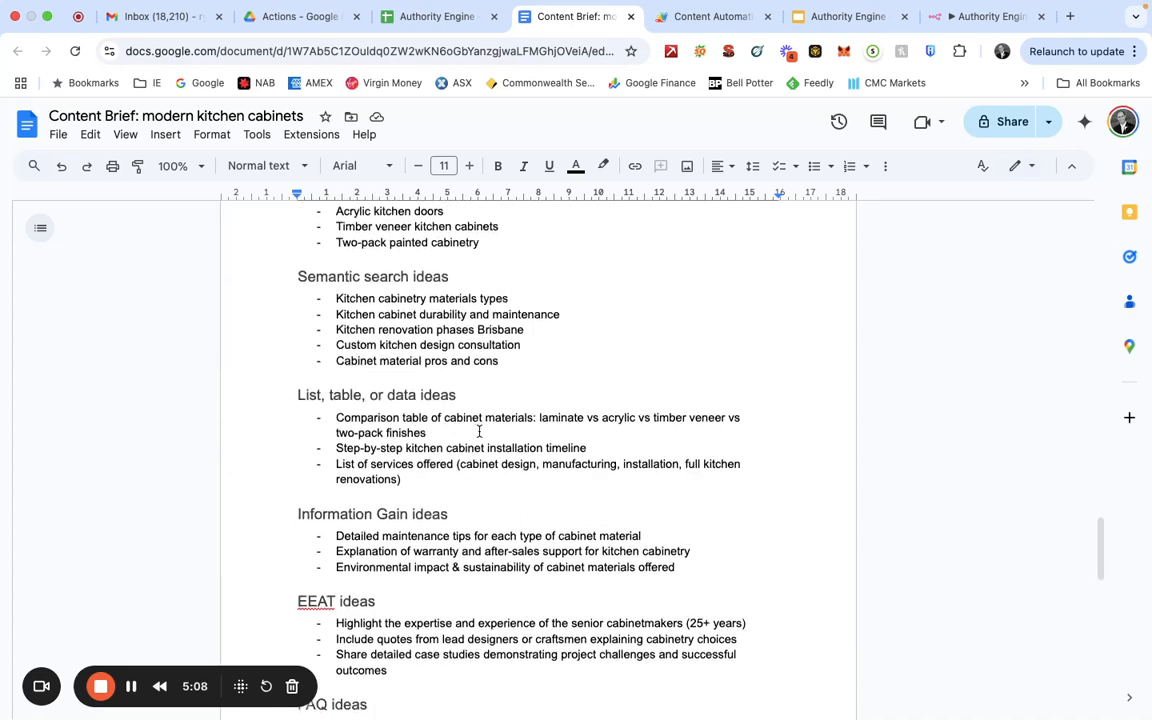
{"action": "scroll", "coordinate": [478, 432], "scroll_direction": "down", "scroll_amount": 4}
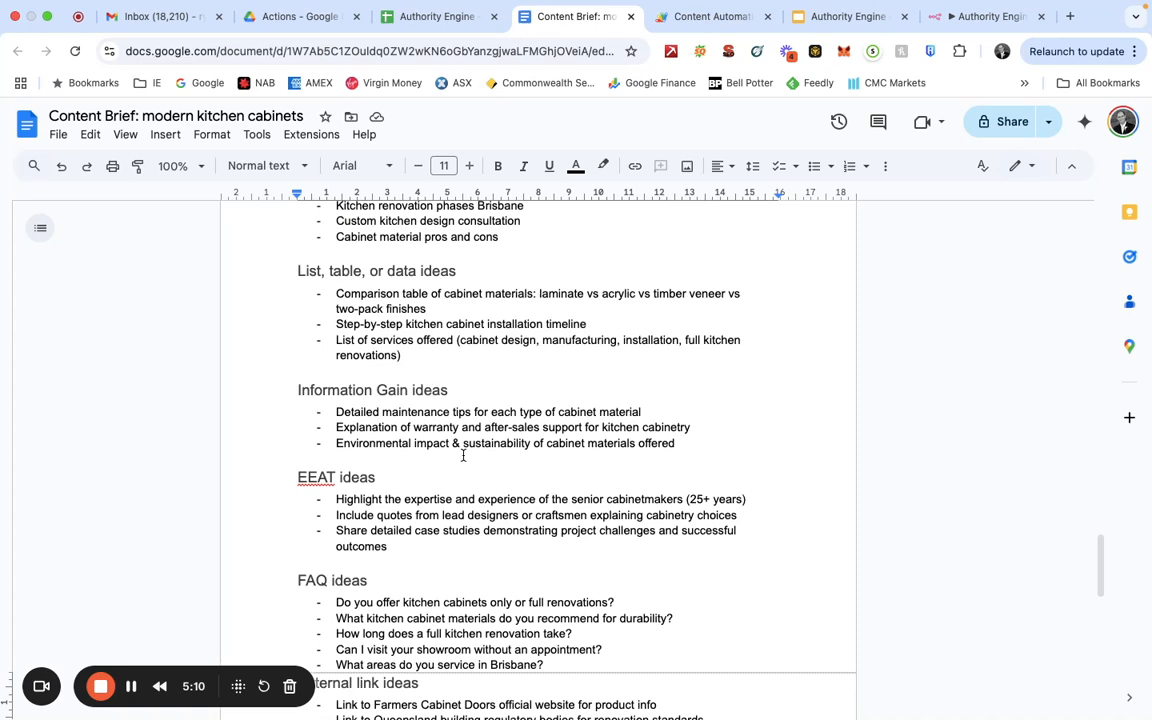
{"action": "scroll", "coordinate": [463, 456], "scroll_direction": "down", "scroll_amount": 5}
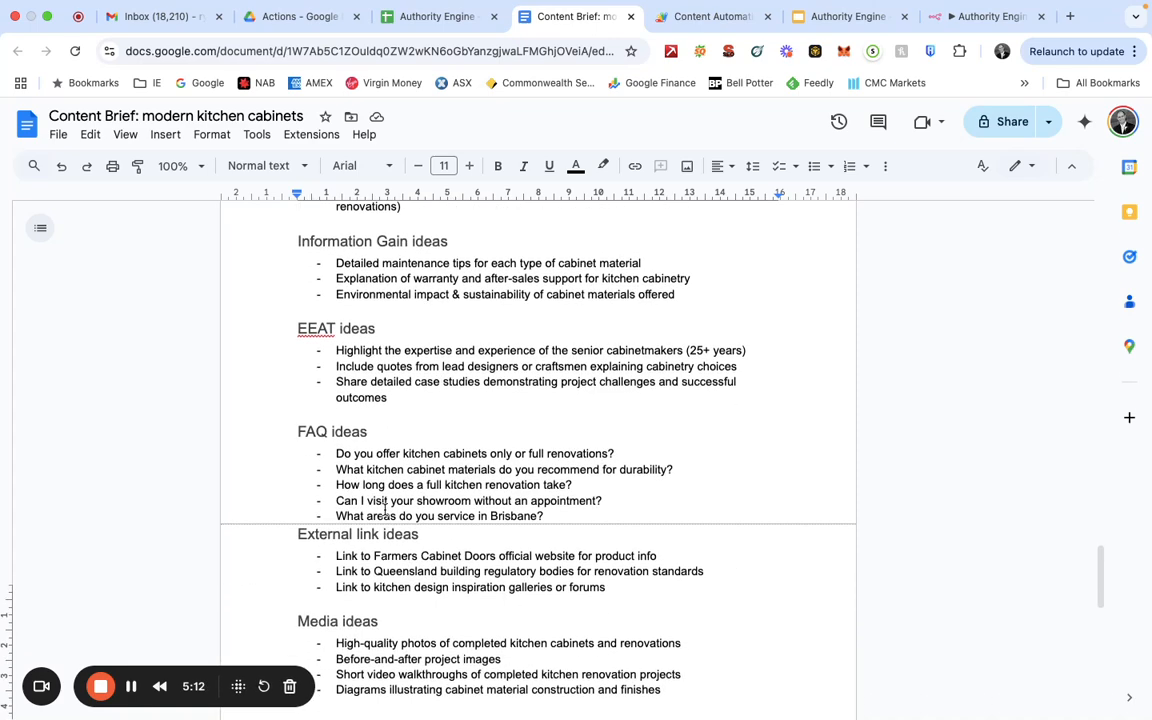
{"action": "scroll", "coordinate": [370, 490], "scroll_direction": "down", "scroll_amount": 4}
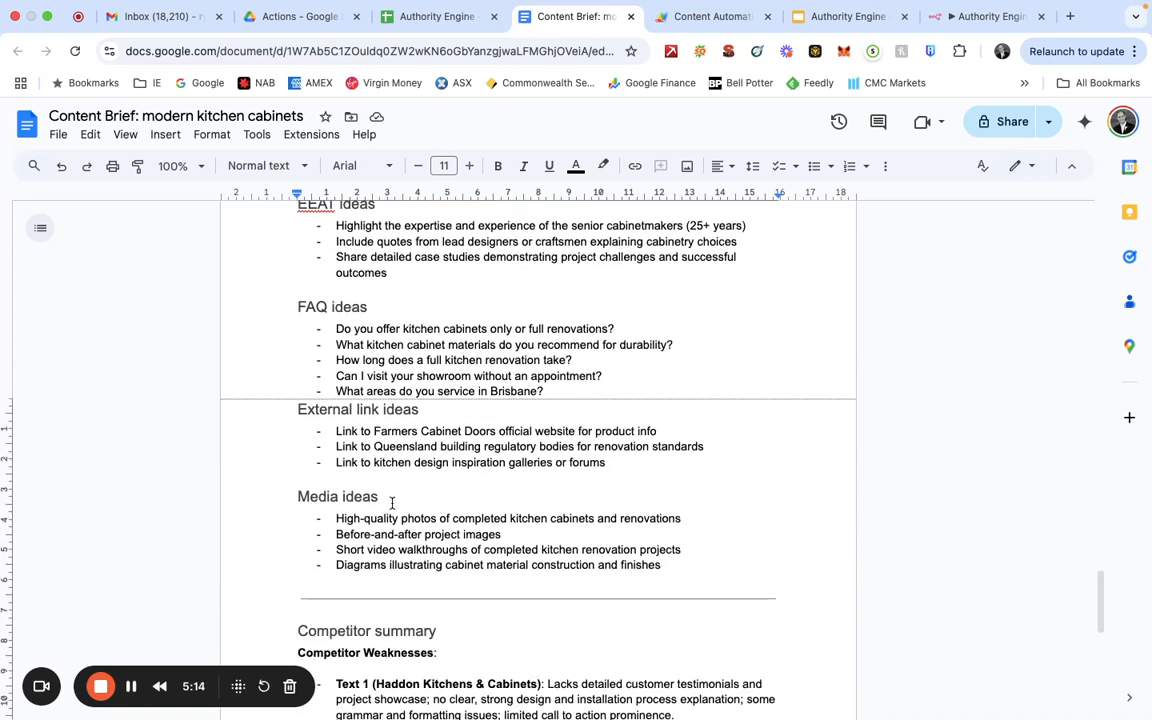
{"action": "scroll", "coordinate": [391, 503], "scroll_direction": "down", "scroll_amount": 10}
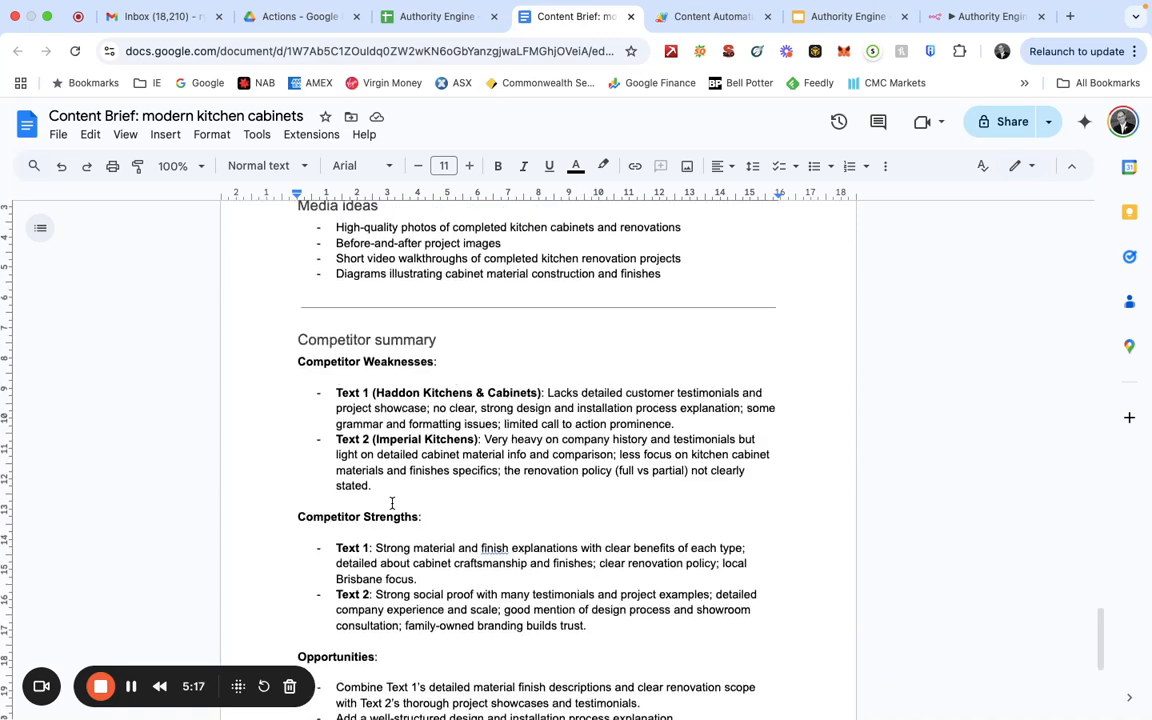
{"action": "scroll", "coordinate": [447, 470], "scroll_direction": "down", "scroll_amount": 4}
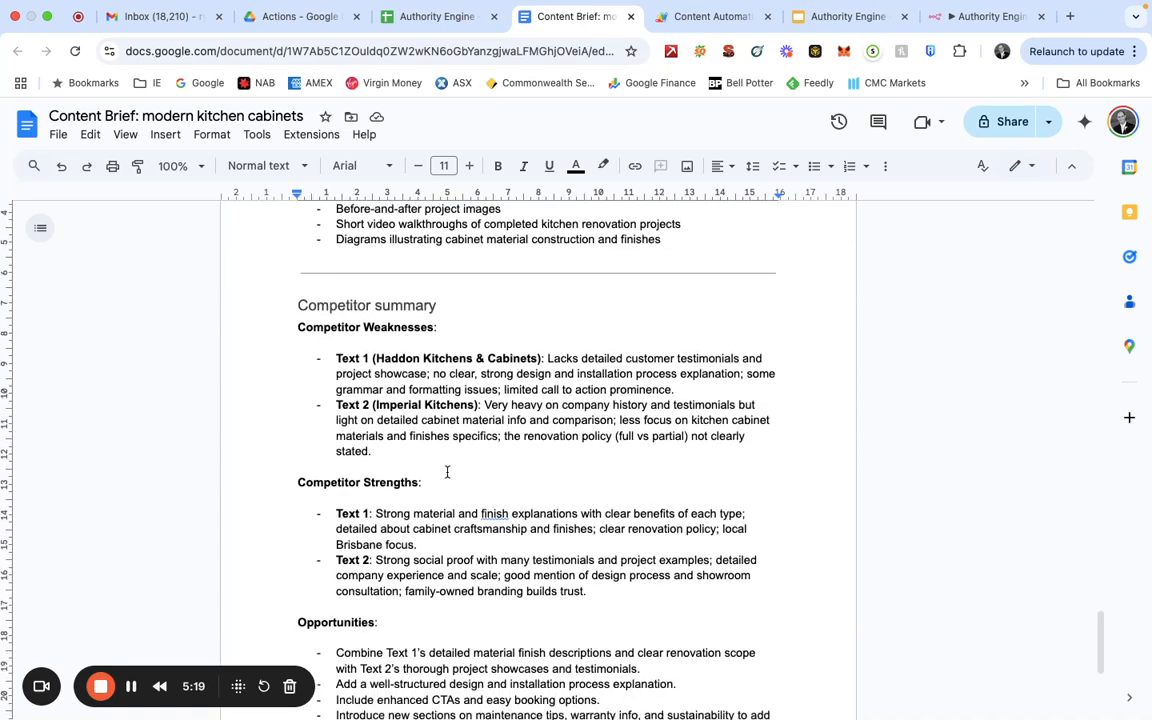
{"action": "scroll", "coordinate": [466, 484], "scroll_direction": "down", "scroll_amount": 7}
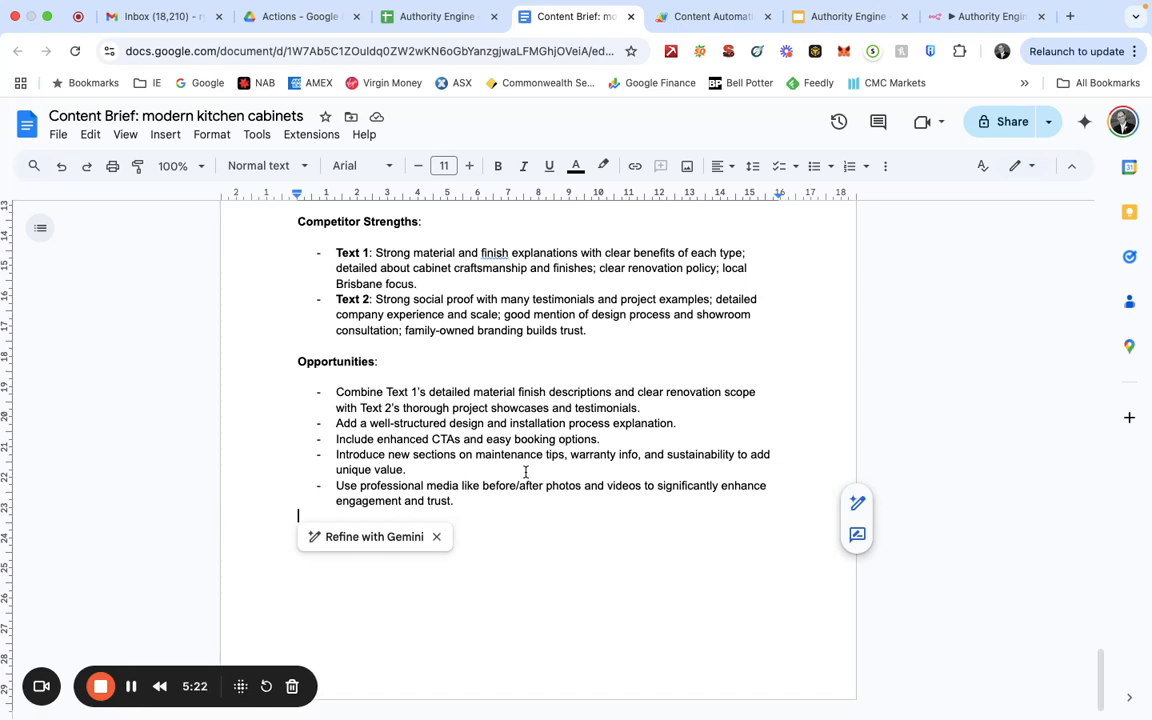
{"action": "scroll", "coordinate": [525, 471], "scroll_direction": "up", "scroll_amount": 20}
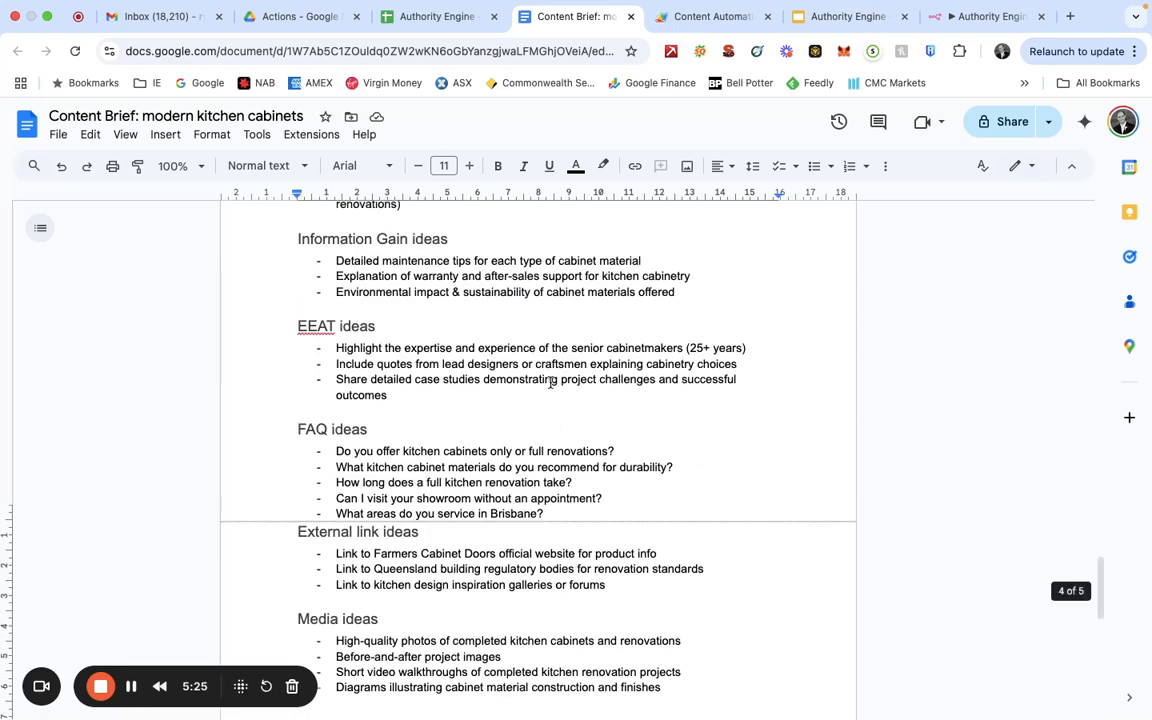
{"action": "scroll", "coordinate": [550, 382], "scroll_direction": "up", "scroll_amount": 15}
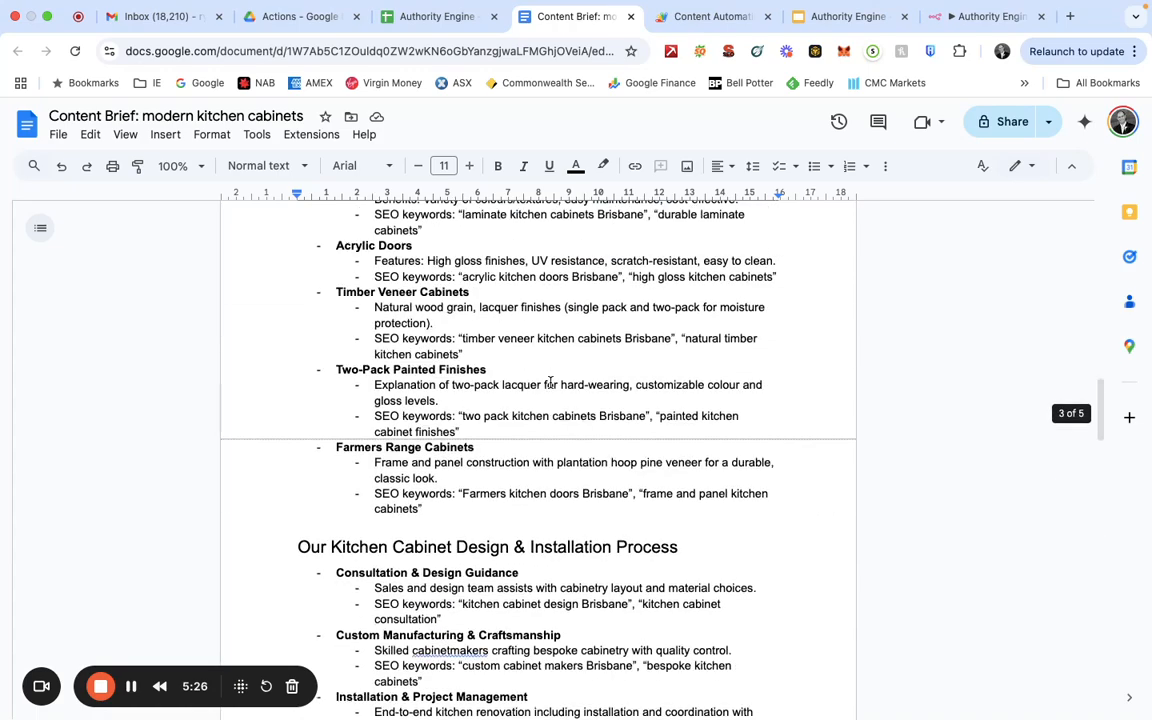
{"action": "scroll", "coordinate": [550, 382], "scroll_direction": "up", "scroll_amount": 1}
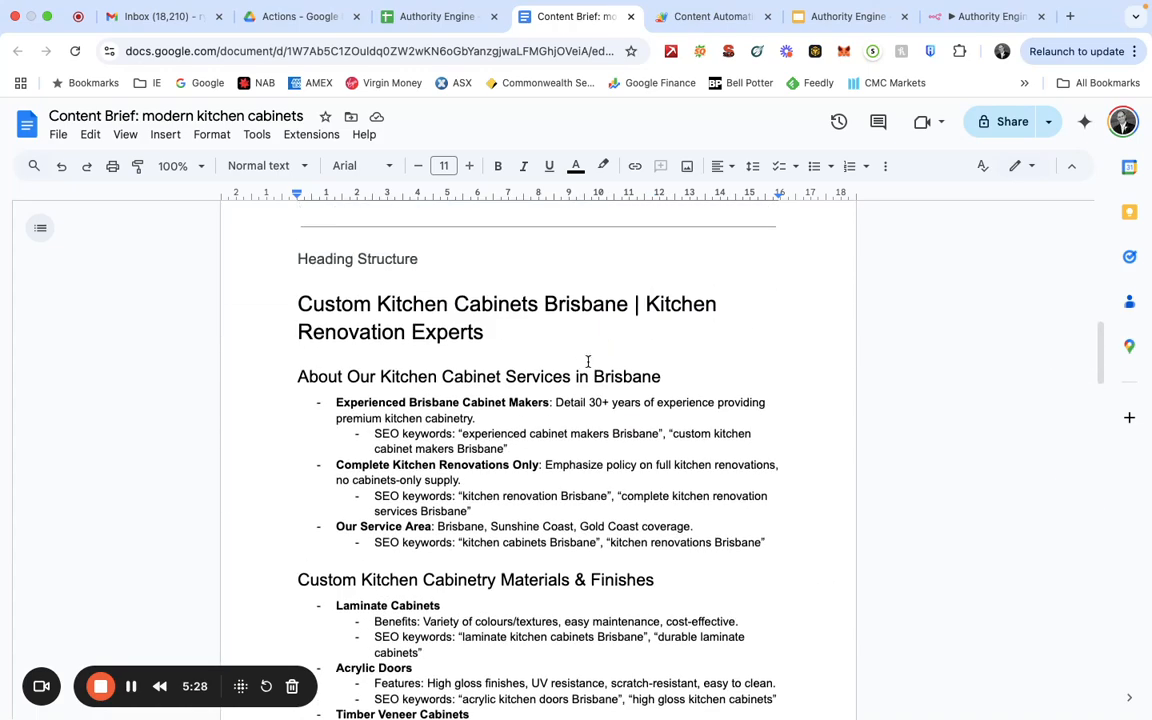
{"action": "scroll", "coordinate": [588, 361], "scroll_direction": "up", "scroll_amount": 12}
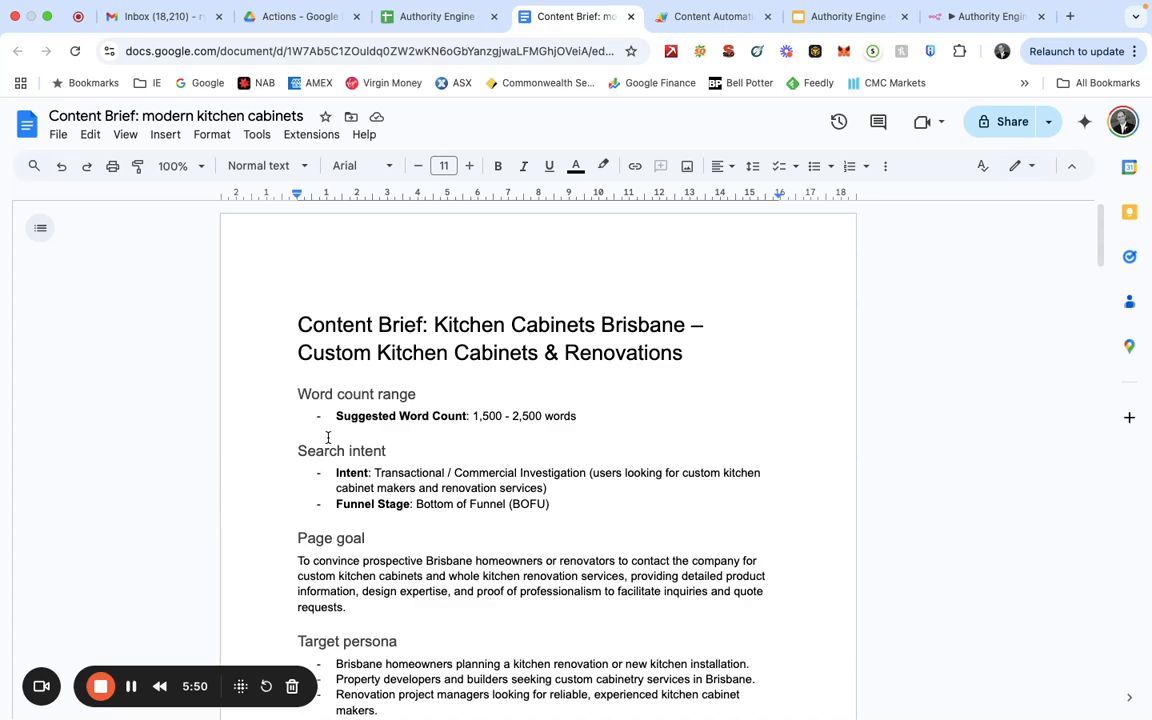
- Switch to the dashboard's Content Summary sheet and examine its columns from Trigger and Content Brief ID through Folder ID and HUB URL
{"action": "left_click", "coordinate": [436, 27]}
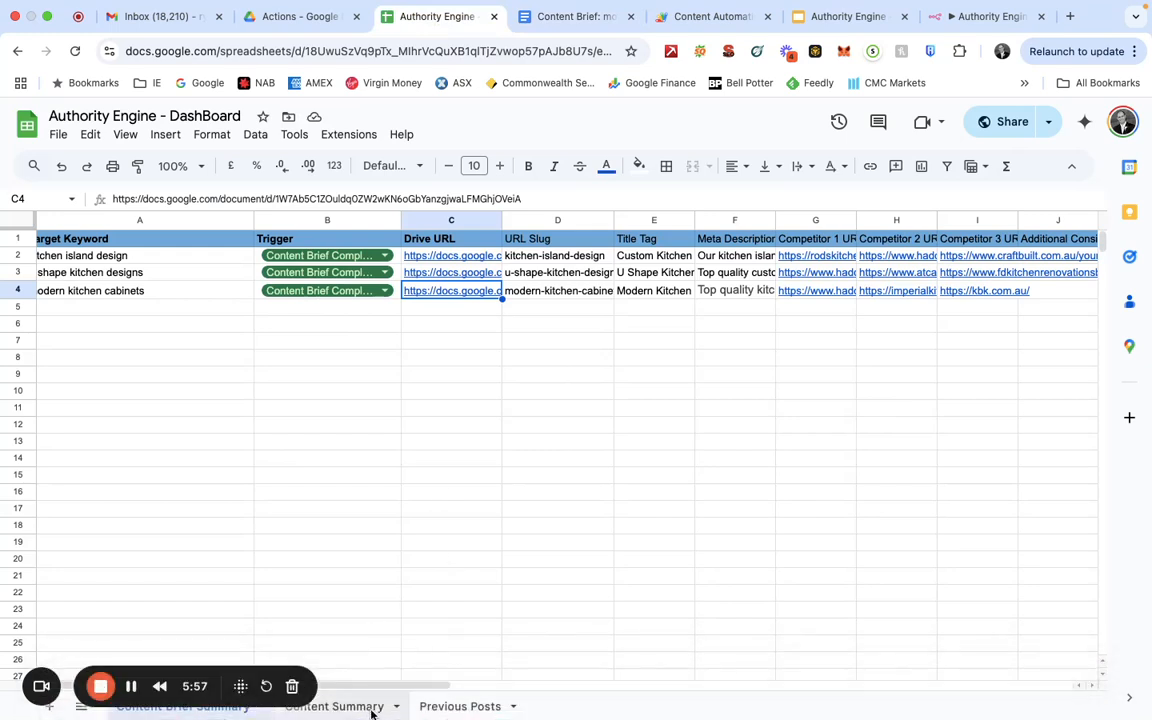
{"action": "left_click", "coordinate": [336, 706]}
{"action": "scroll", "coordinate": [550, 383], "scroll_direction": "right", "scroll_amount": 1}
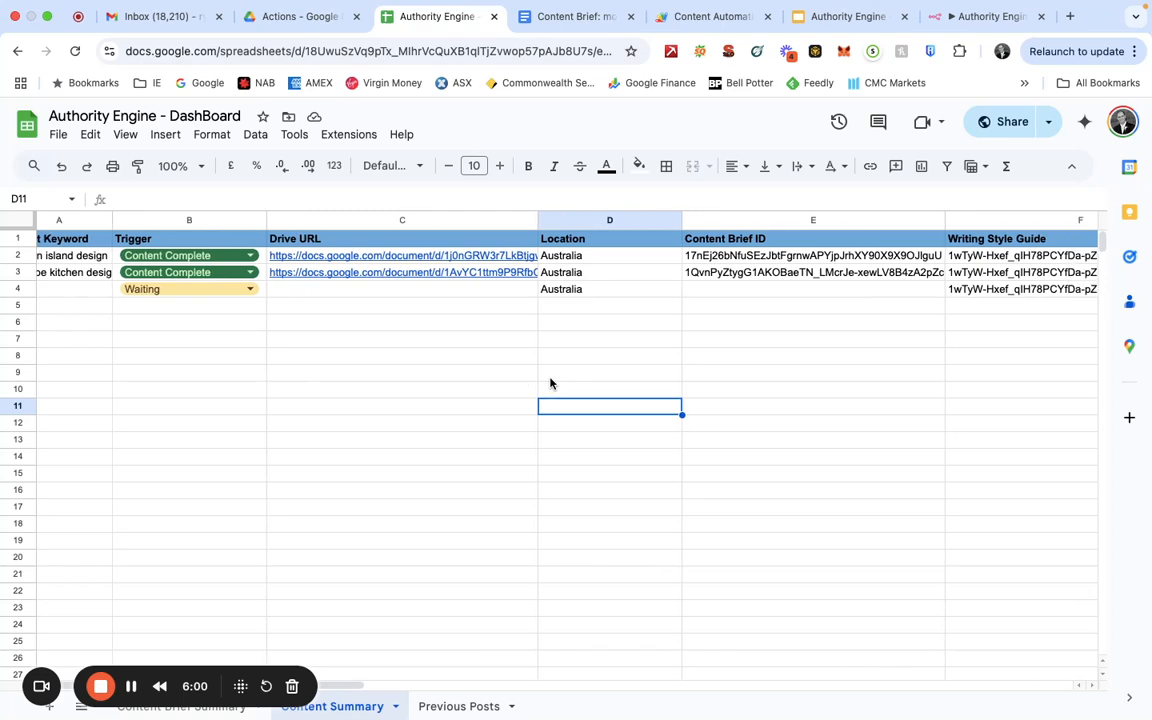
{"action": "scroll", "coordinate": [550, 383], "scroll_direction": "right", "scroll_amount": 5}
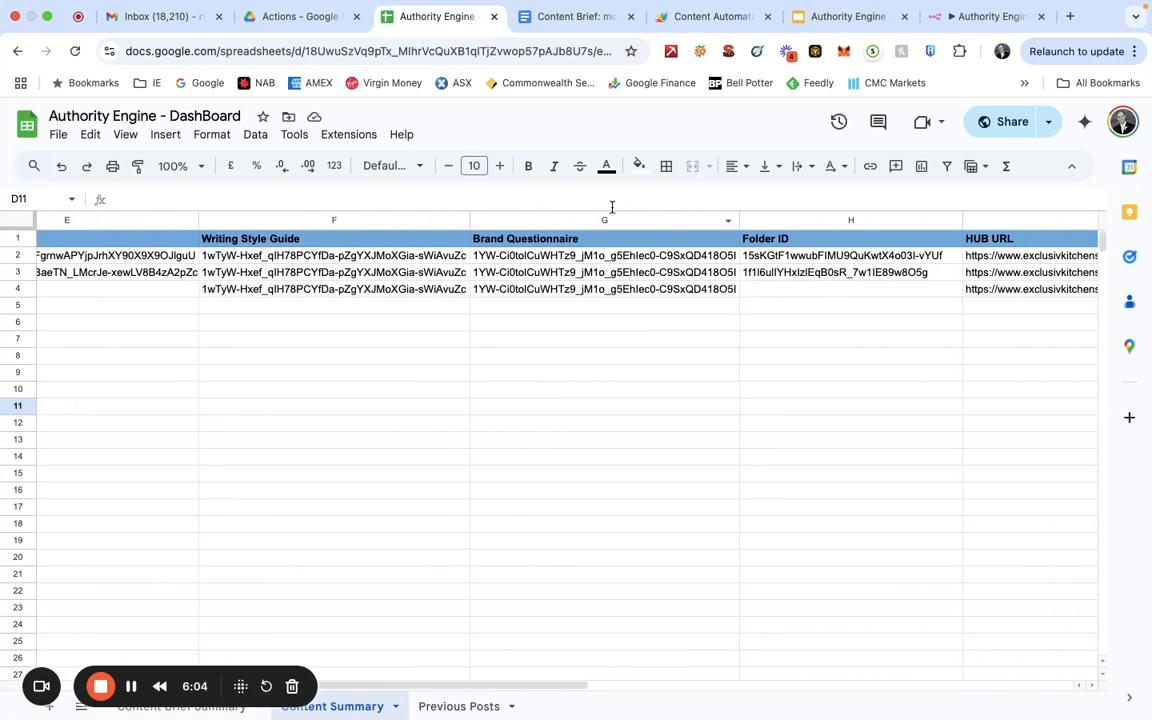
{"action": "scroll", "coordinate": [652, 308], "scroll_direction": "right", "scroll_amount": 3}
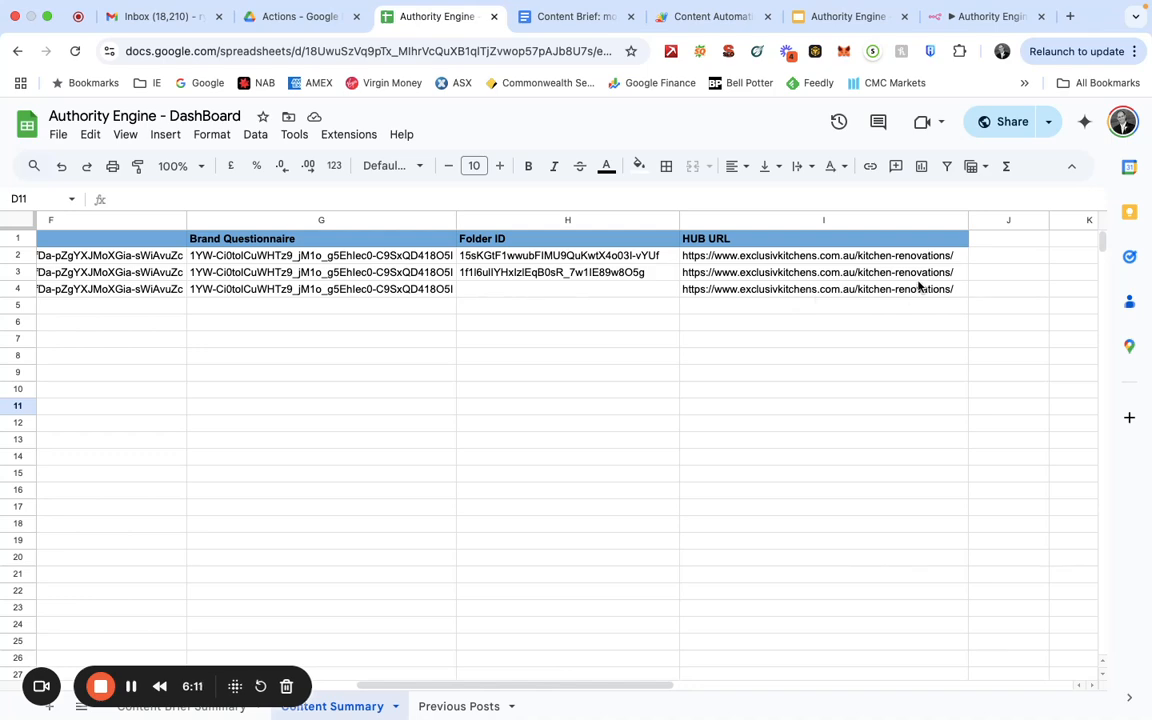
{"action": "scroll", "coordinate": [440, 429], "scroll_direction": "left", "scroll_amount": 3}
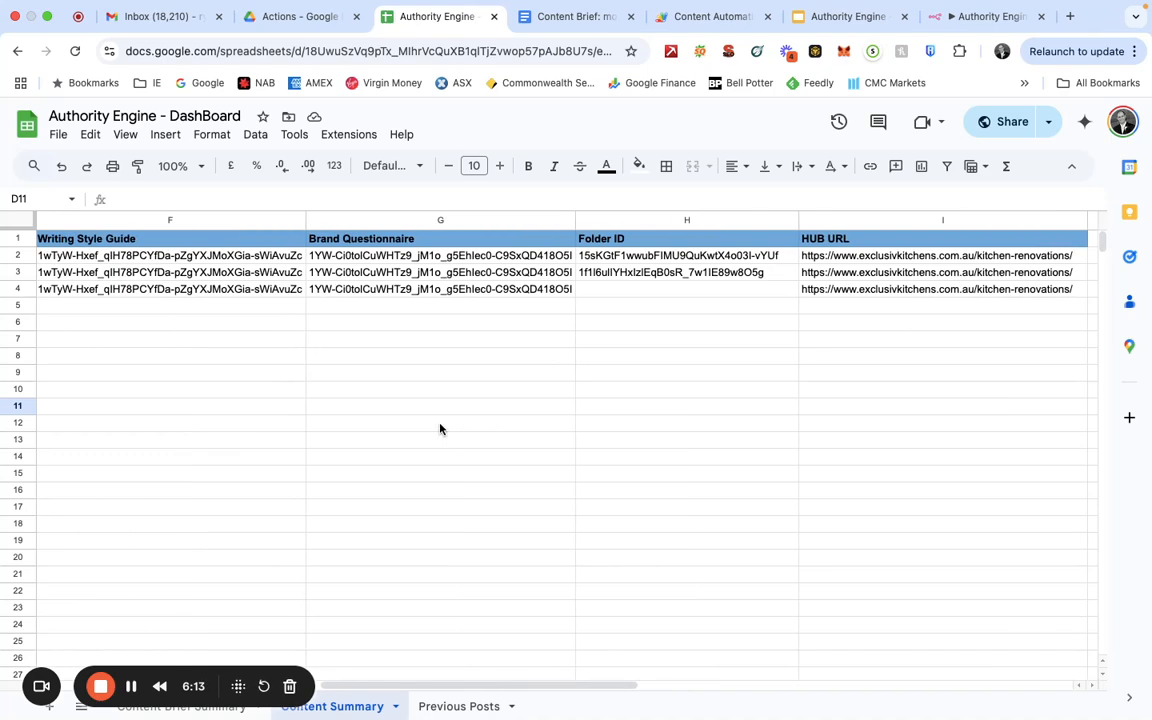
- Copy the modern kitchen cabinets Drive Folder ID from Content Brief Summary into Folder ID in row 4 of Content Summary
{"action": "left_click", "coordinate": [185, 712]}
{"action": "scroll", "coordinate": [687, 366], "scroll_direction": "right", "scroll_amount": 5}
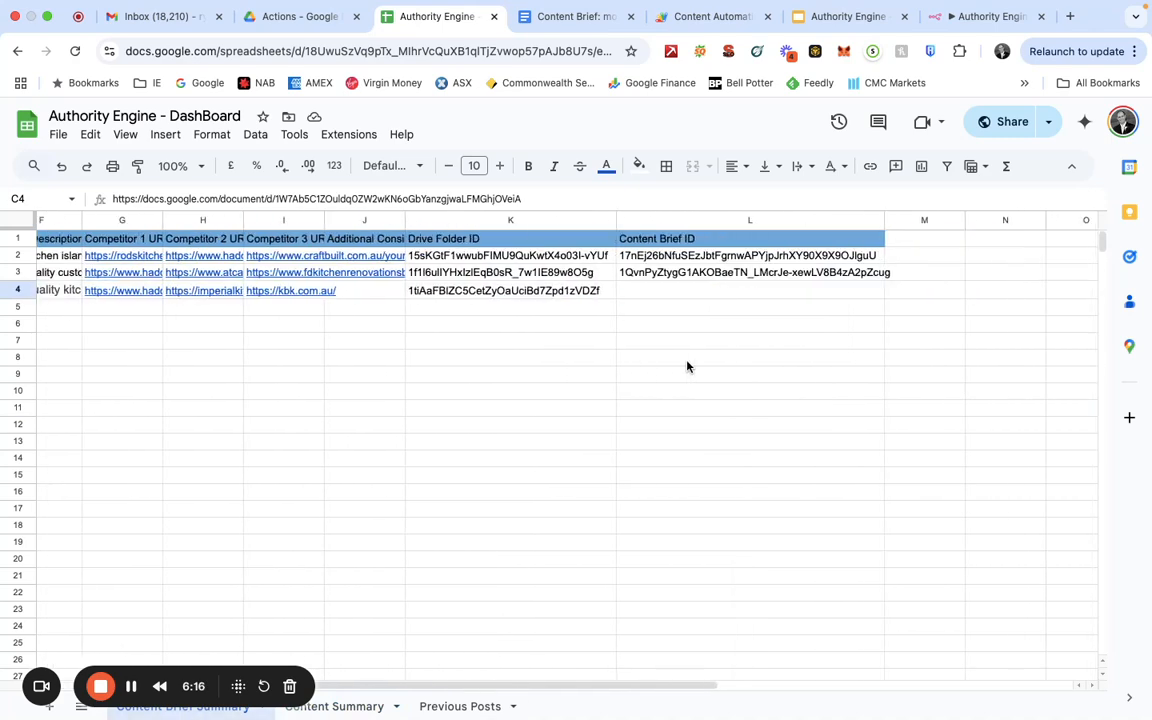
{"action": "left_click", "coordinate": [491, 291]}
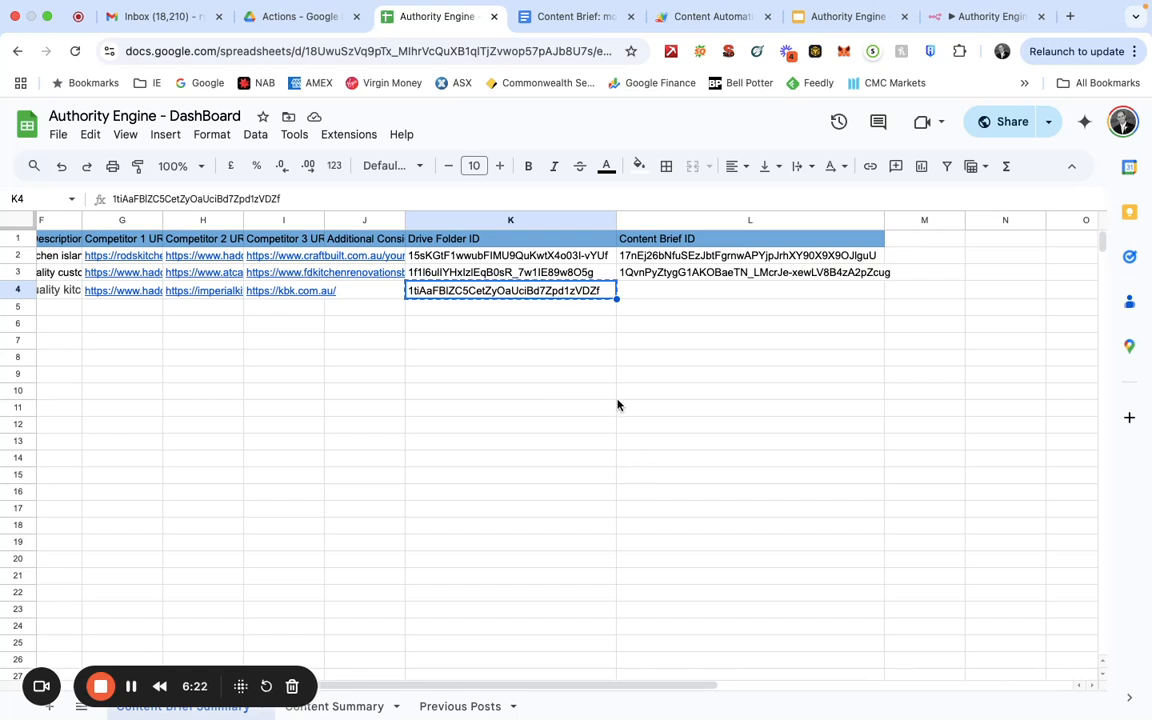
{"action": "left_click", "coordinate": [575, 258]}
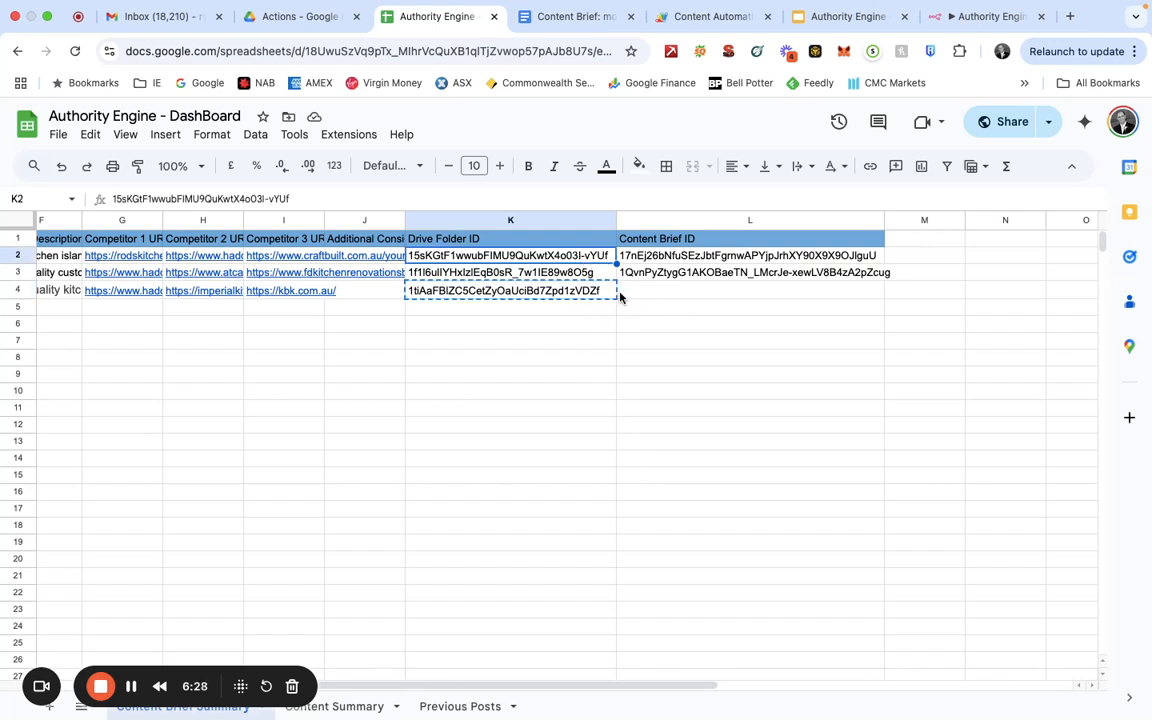
{"action": "left_click", "coordinate": [542, 296]}
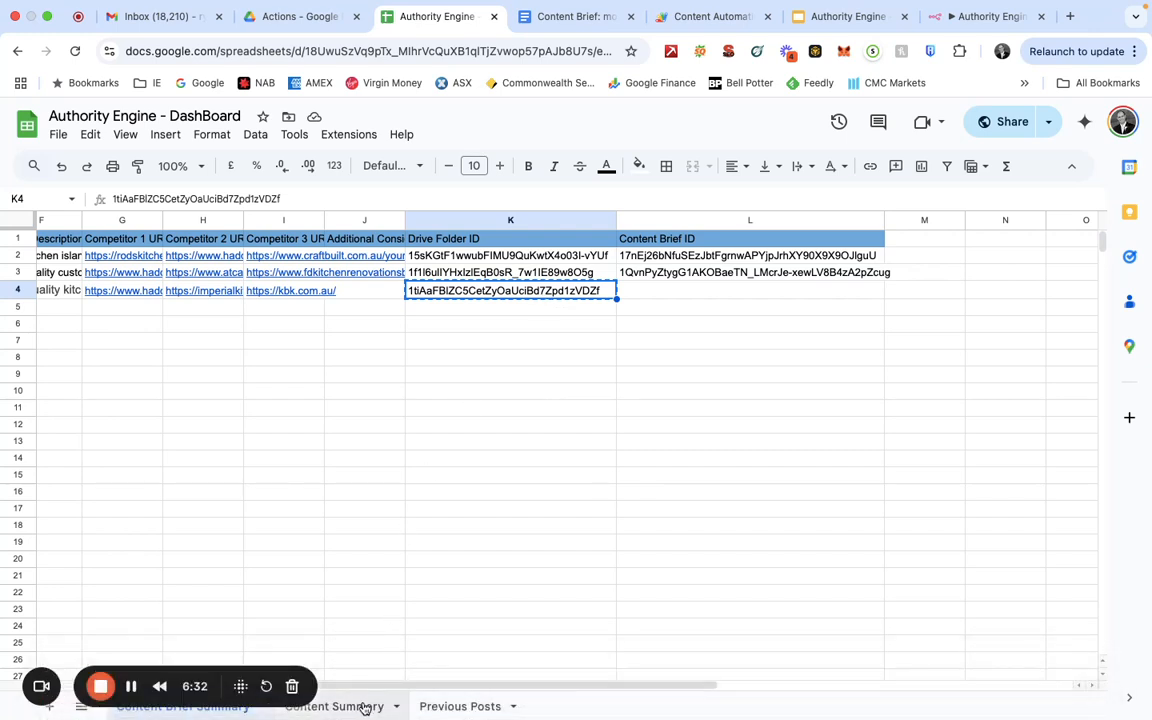
{"action": "left_click", "coordinate": [363, 706]}
{"action": "left_click", "coordinate": [861, 288]}
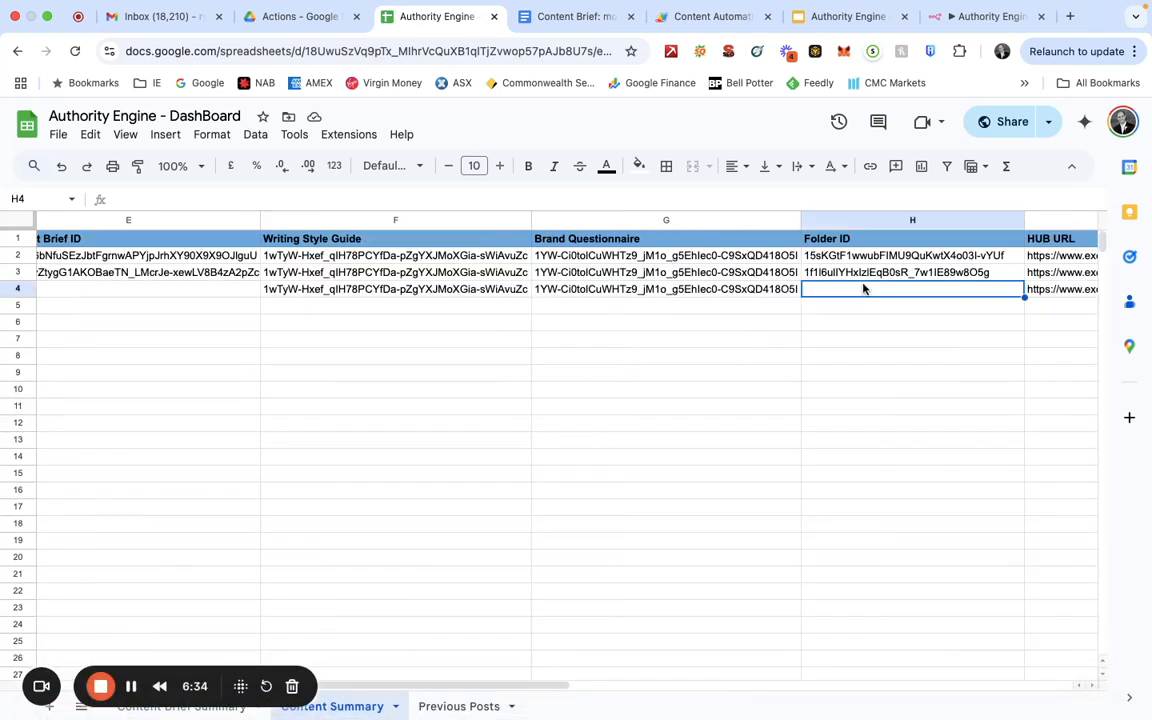
{"action": "key", "text": "super+v"}
{"action": "scroll", "coordinate": [848, 344], "scroll_direction": "right", "scroll_amount": 4}
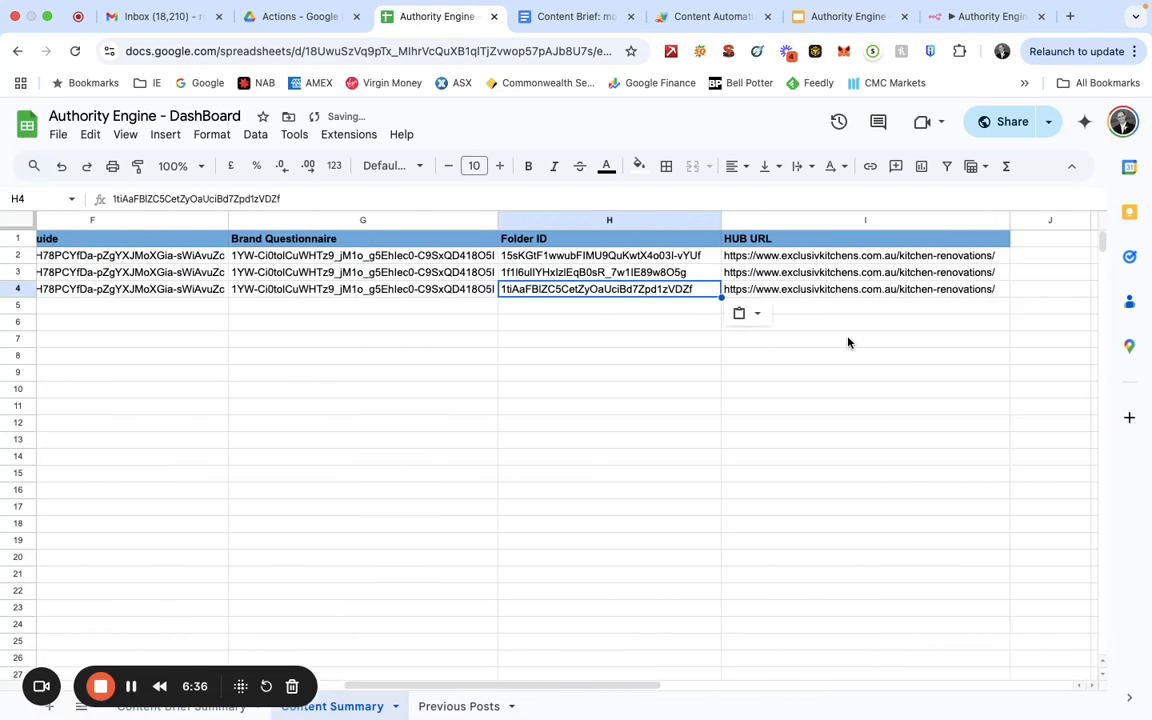
{"action": "scroll", "coordinate": [848, 343], "scroll_direction": "left", "scroll_amount": 6}
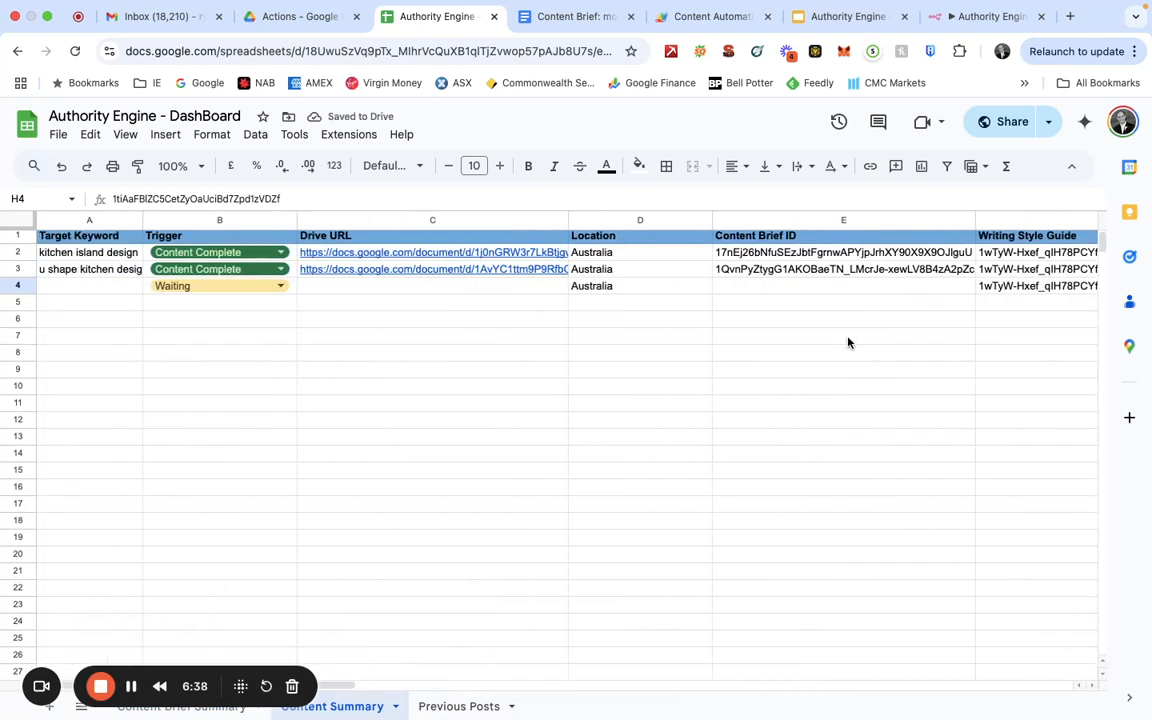
- Extend the Content Brief ID extraction formula in the Content Brief Summary sheet from row 3 down to row 4
{"action": "left_click", "coordinate": [231, 705]}
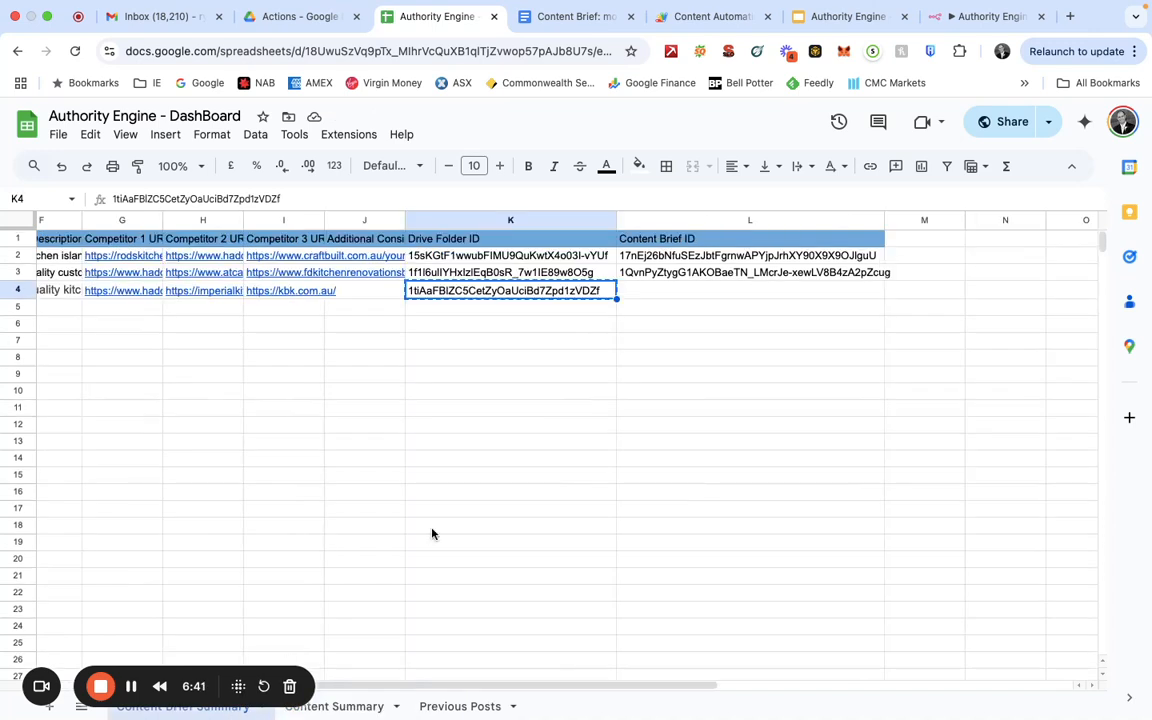
{"action": "left_click", "coordinate": [727, 268]}
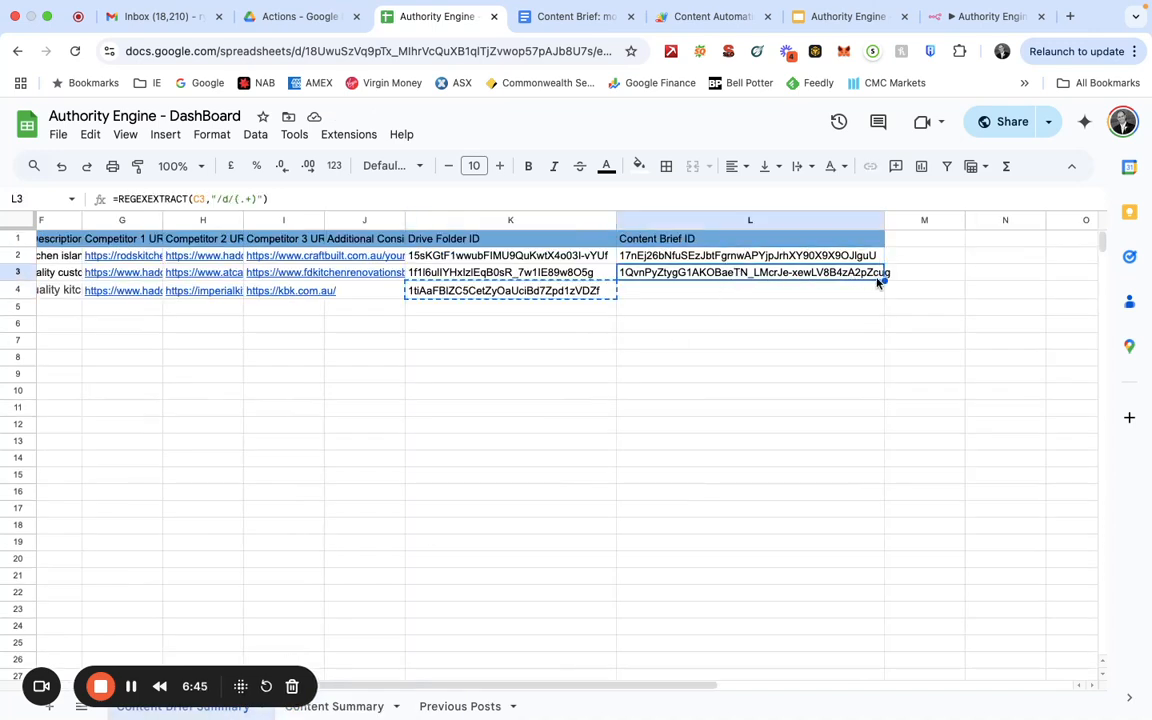
{"action": "left_click_drag", "start_coordinate": [884, 281], "coordinate": [882, 293]}
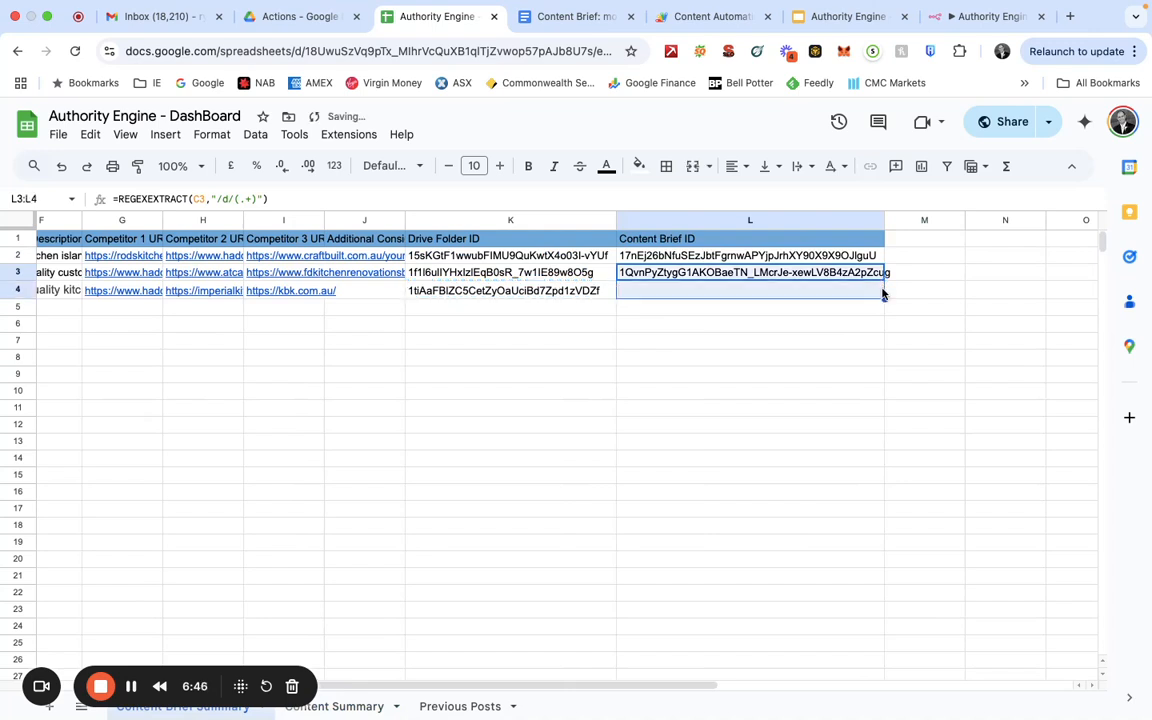
- Copy the row 4 Content Brief ID and paste it as values only into Content Brief ID in row 4 of Content Summary
{"action": "left_click", "coordinate": [723, 295]}
{"action": "key", "text": "super+c"}
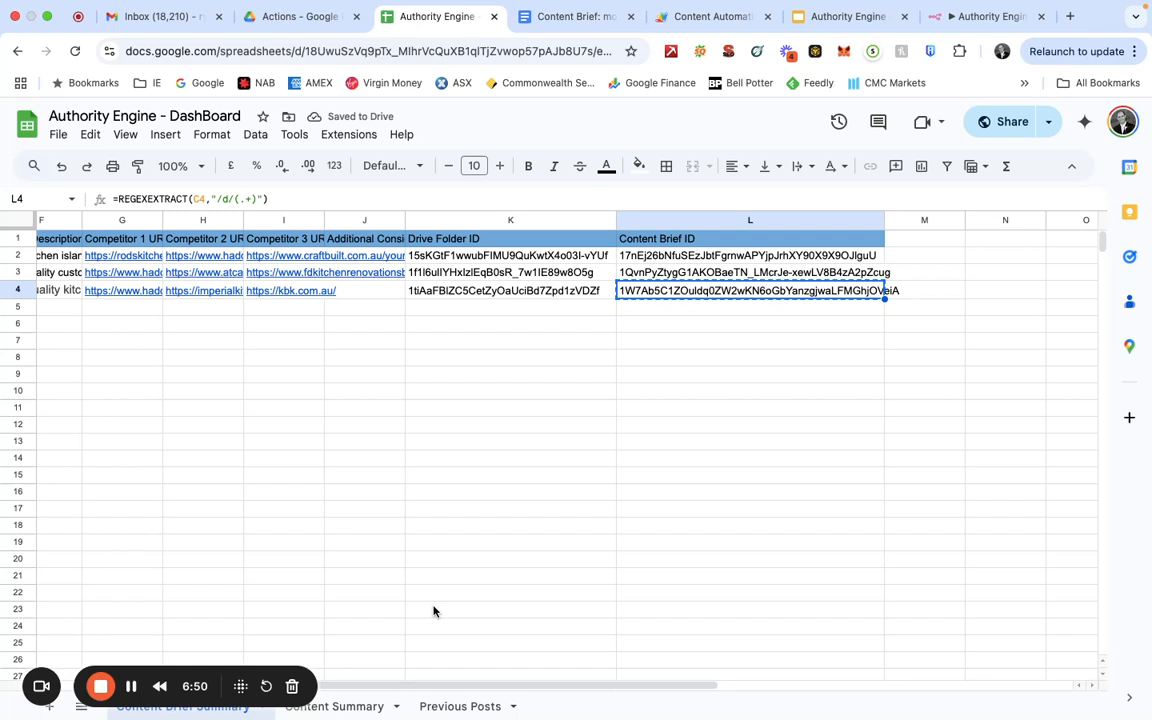
{"action": "left_click", "coordinate": [376, 710]}
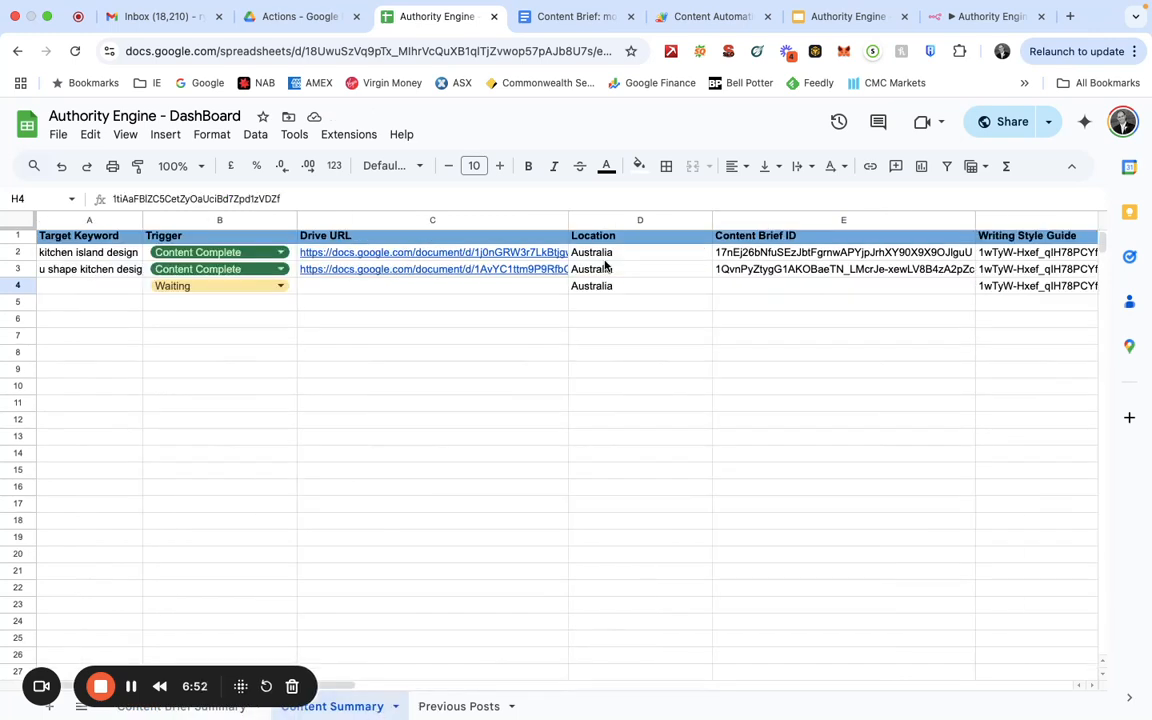
{"action": "left_click", "coordinate": [765, 288]}
{"action": "right_click", "coordinate": [765, 288]}
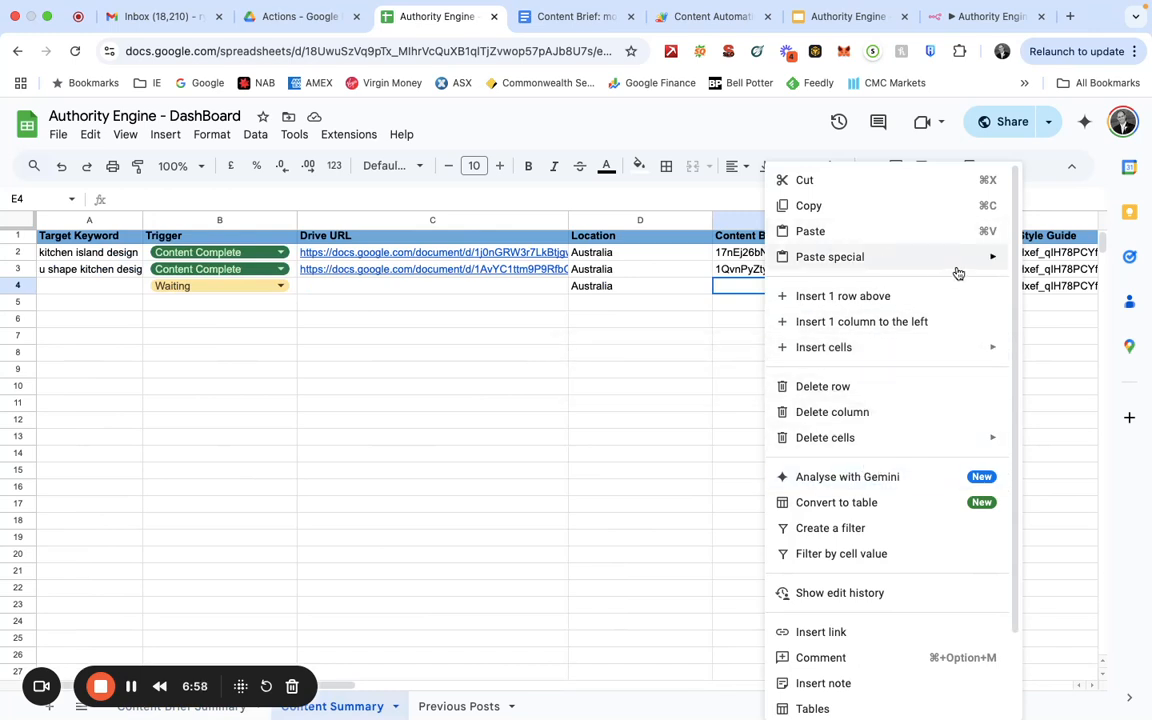
{"action": "mouse_move", "coordinate": [956, 268]}
{"action": "left_click", "coordinate": [650, 264]}
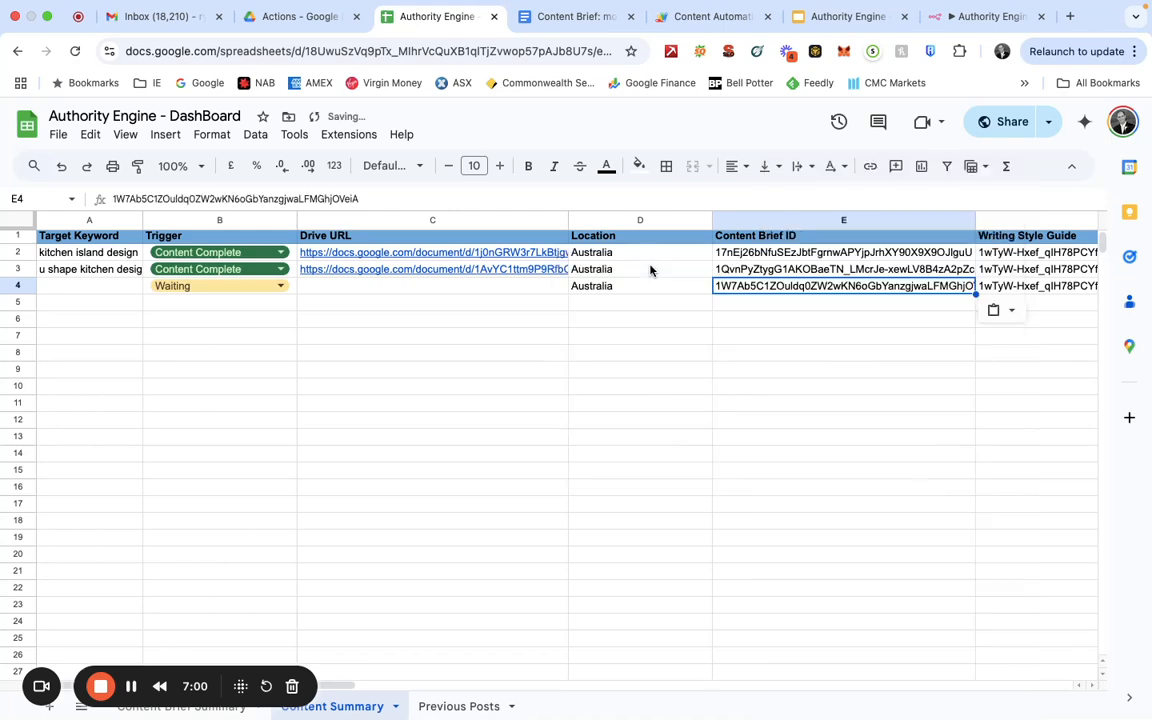
{"action": "left_click", "coordinate": [635, 358]}
{"action": "scroll", "coordinate": [635, 360], "scroll_direction": "down", "scroll_amount": 1}
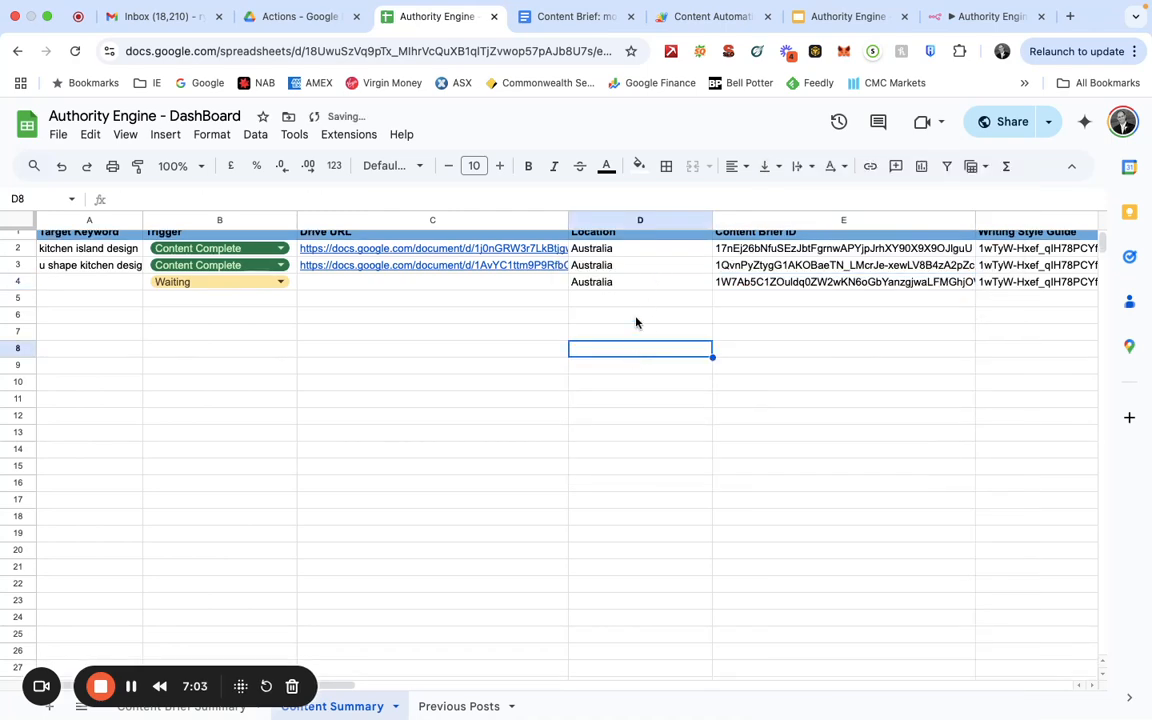
{"action": "scroll", "coordinate": [612, 369], "scroll_direction": "up", "scroll_amount": 1}
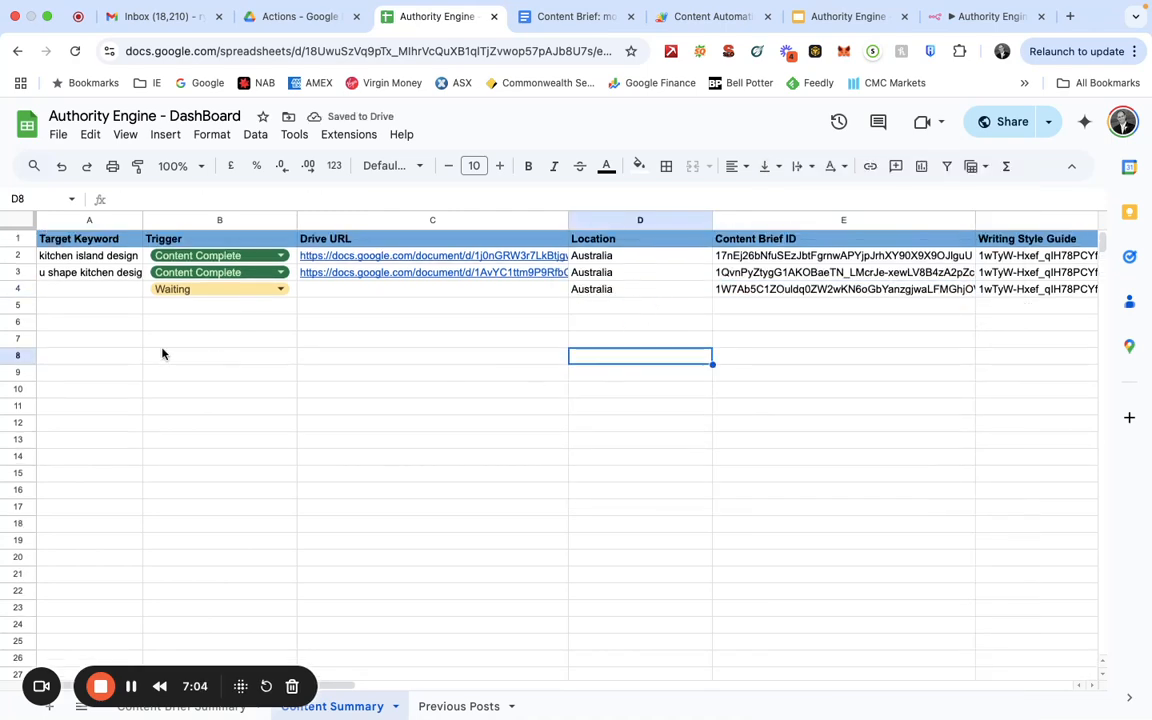
- Copy the target keyword "modern kitchen cabinets" from Content Brief Summary into Target Keyword in row 4 of Content Summary
{"action": "left_click", "coordinate": [213, 708]}
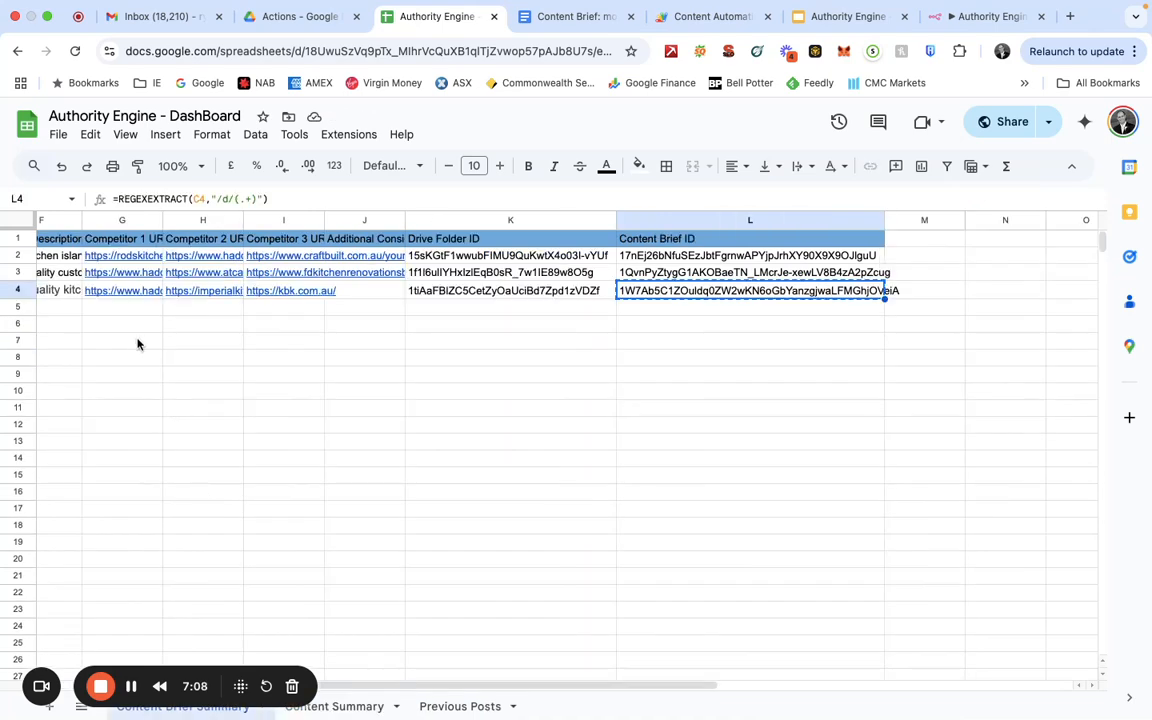
{"action": "scroll", "coordinate": [138, 344], "scroll_direction": "left", "scroll_amount": 5}
{"action": "left_click", "coordinate": [133, 293]}
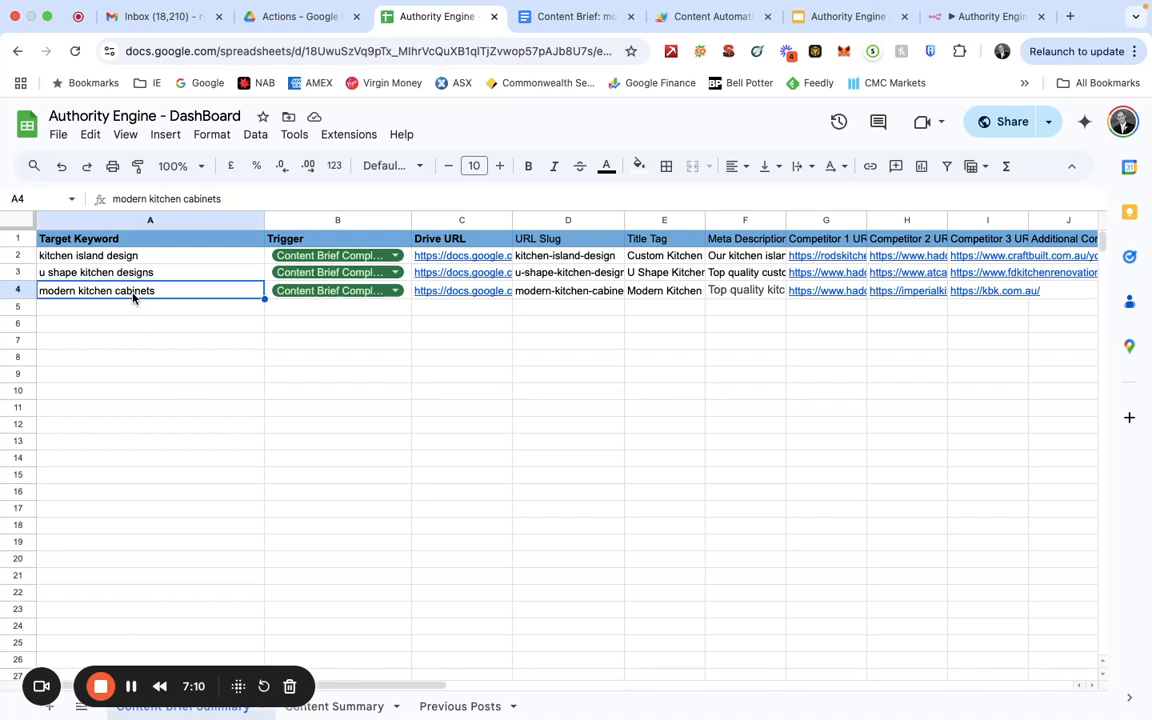
{"action": "key", "text": "super+c"}
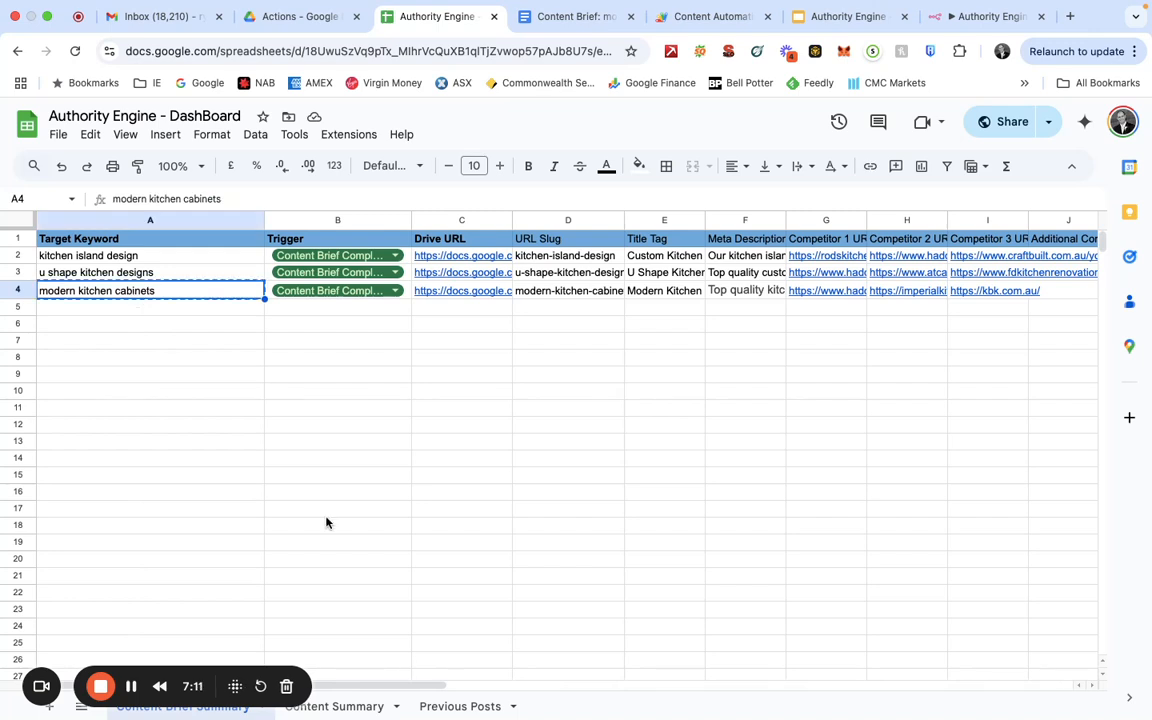
{"action": "left_click", "coordinate": [370, 708]}
{"action": "left_click", "coordinate": [97, 290]}
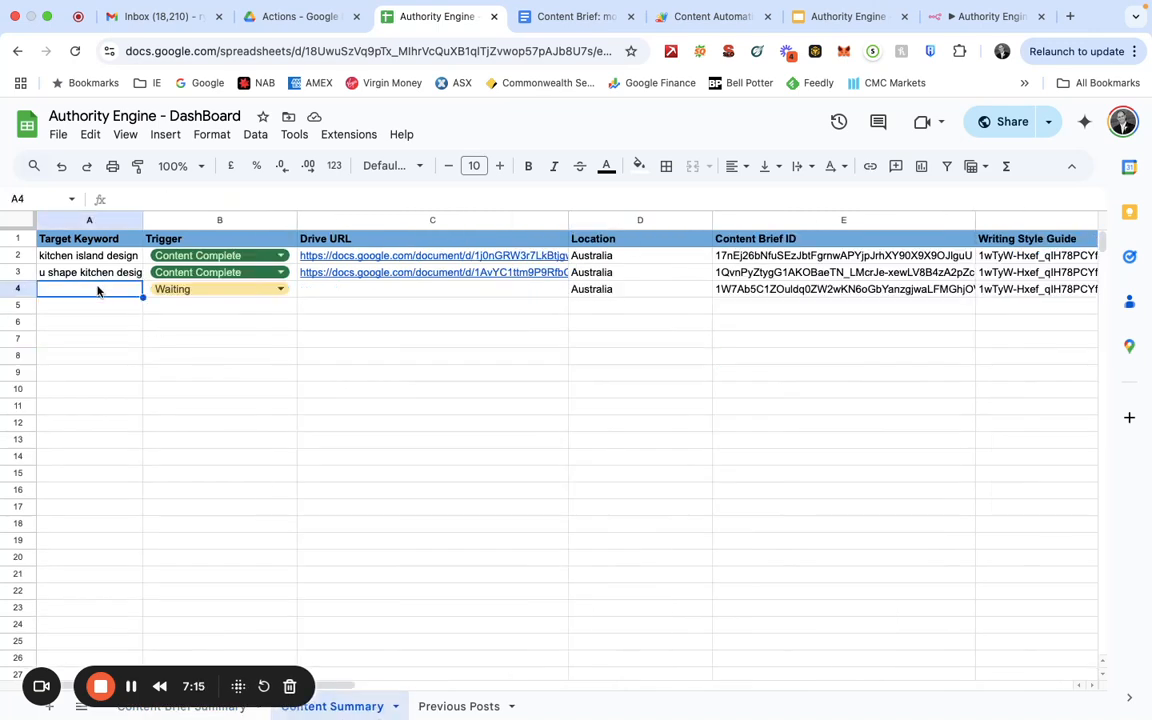
{"action": "key", "text": "super+v"}
{"action": "left_click", "coordinate": [405, 425]}
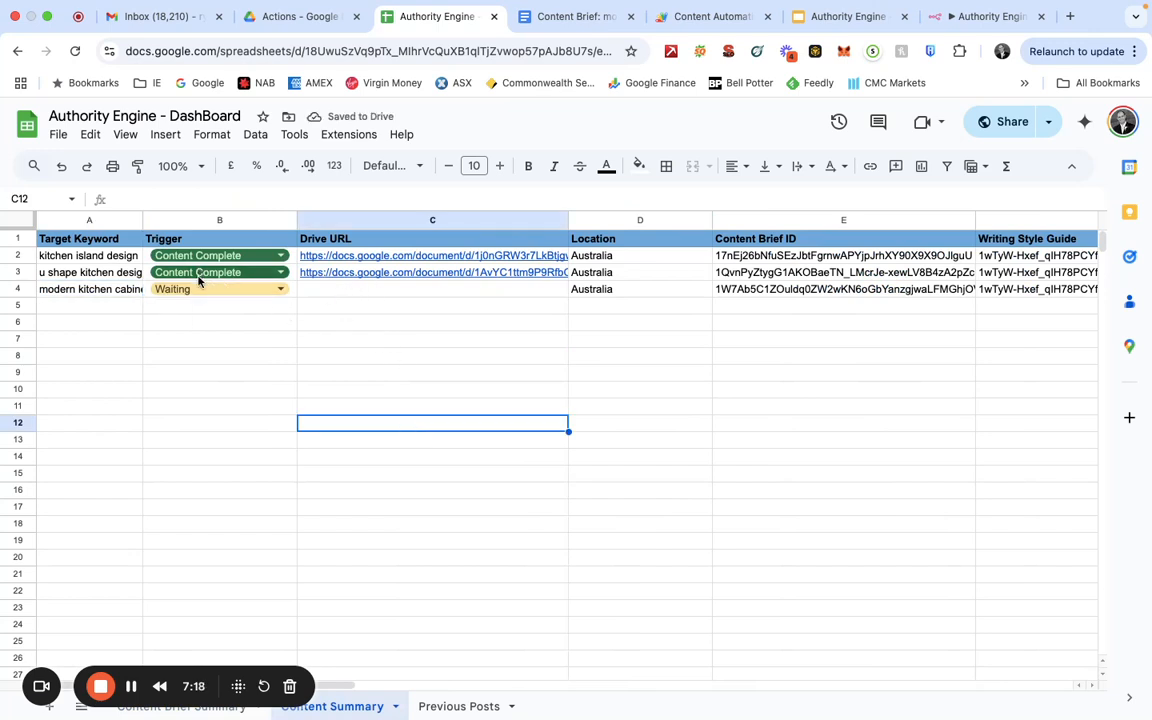
- View the Trigger options for the modern kitchen cabinets row, and start a test run of the Authority Engine workflow in n8n
{"action": "left_click", "coordinate": [284, 288]}
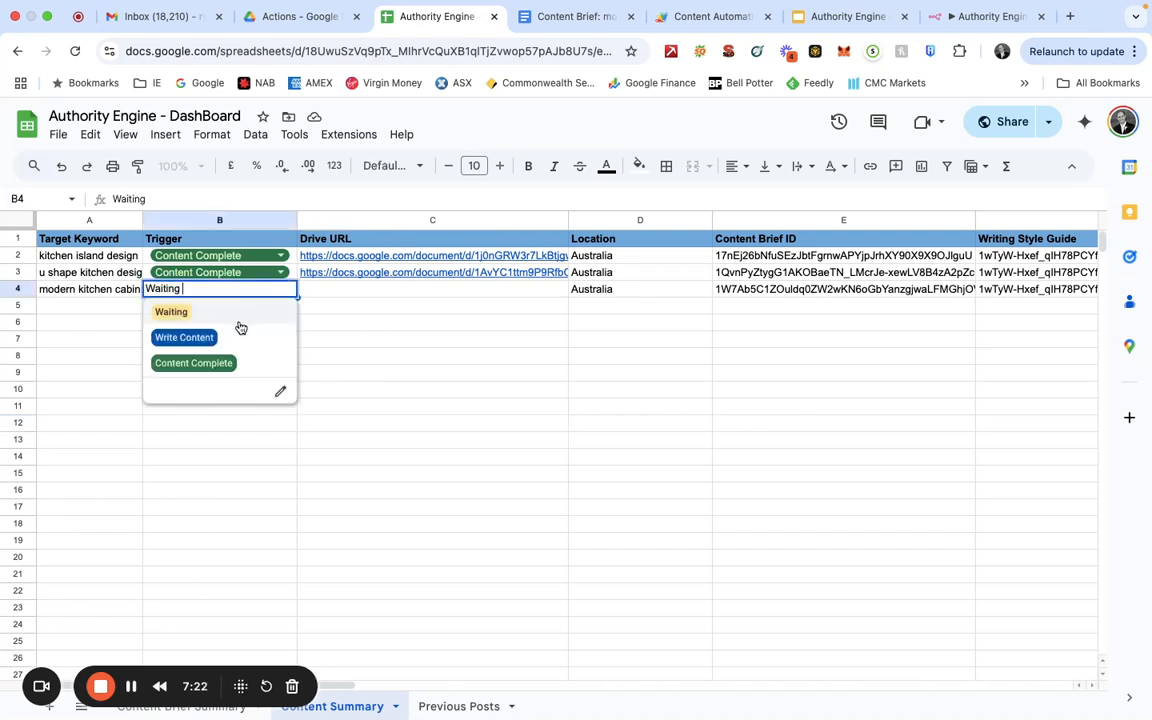
{"action": "left_click", "coordinate": [421, 323]}
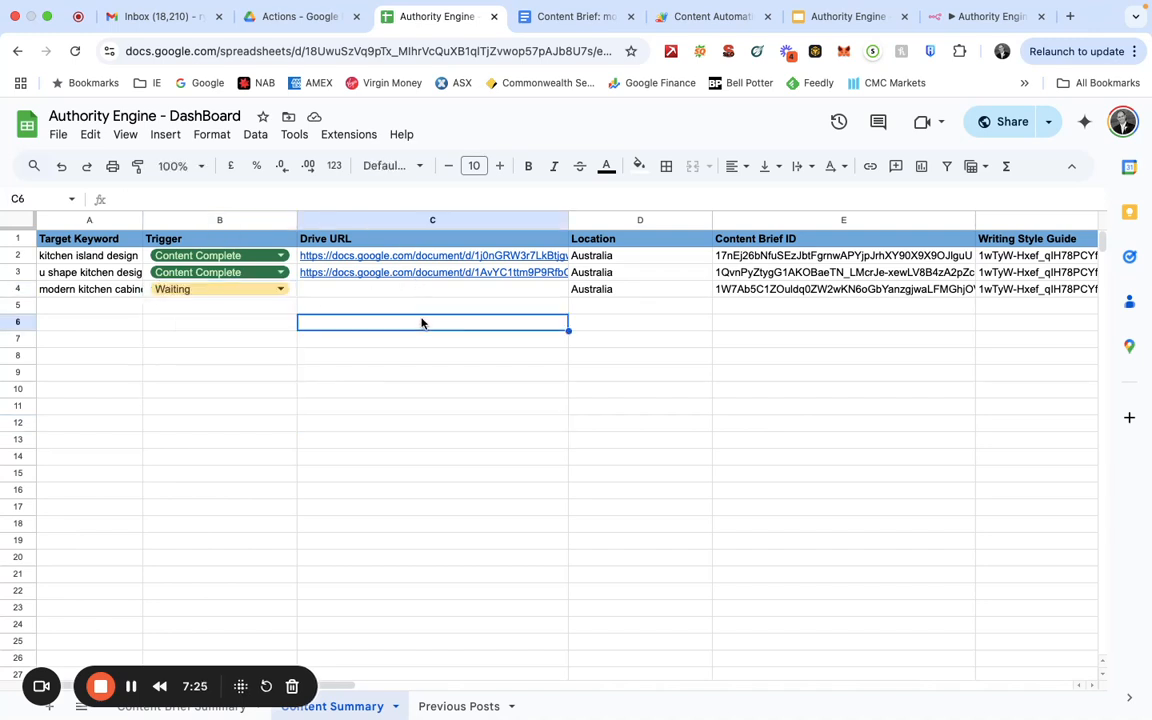
{"action": "left_click", "coordinate": [963, 22]}
{"action": "scroll", "coordinate": [714, 403], "scroll_direction": "down", "scroll_amount": 3}
{"action": "scroll", "coordinate": [714, 403], "scroll_direction": "left", "scroll_amount": 2}
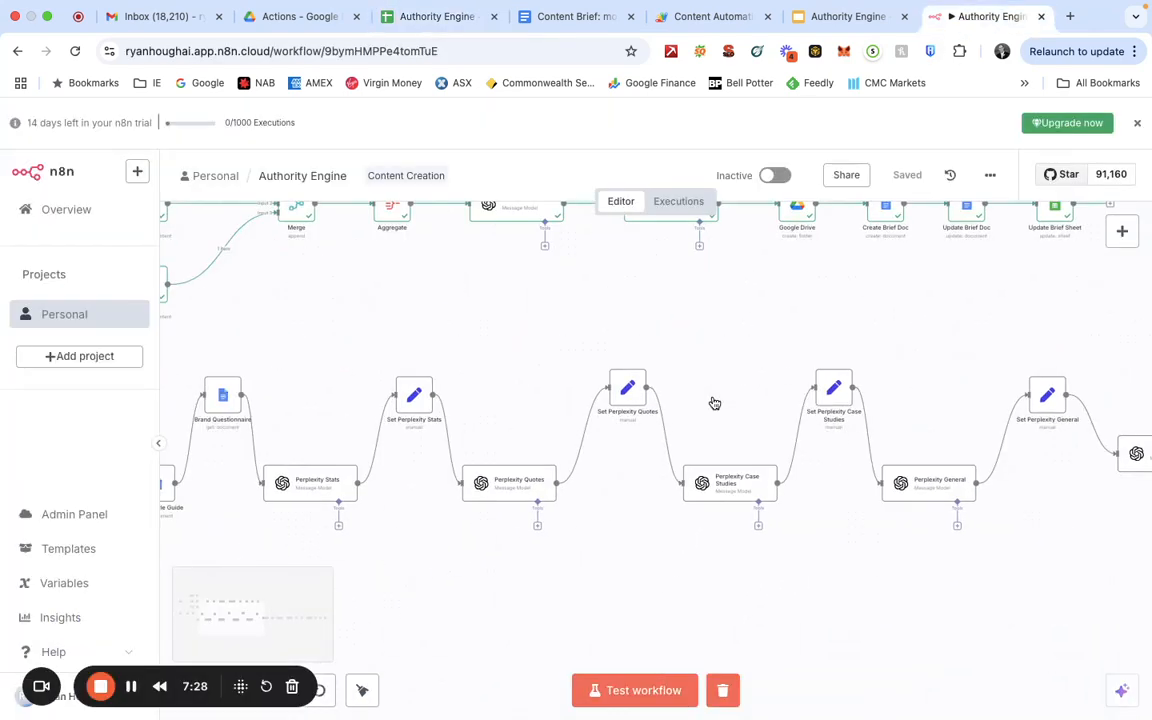
{"action": "scroll", "coordinate": [714, 403], "scroll_direction": "left", "scroll_amount": 5}
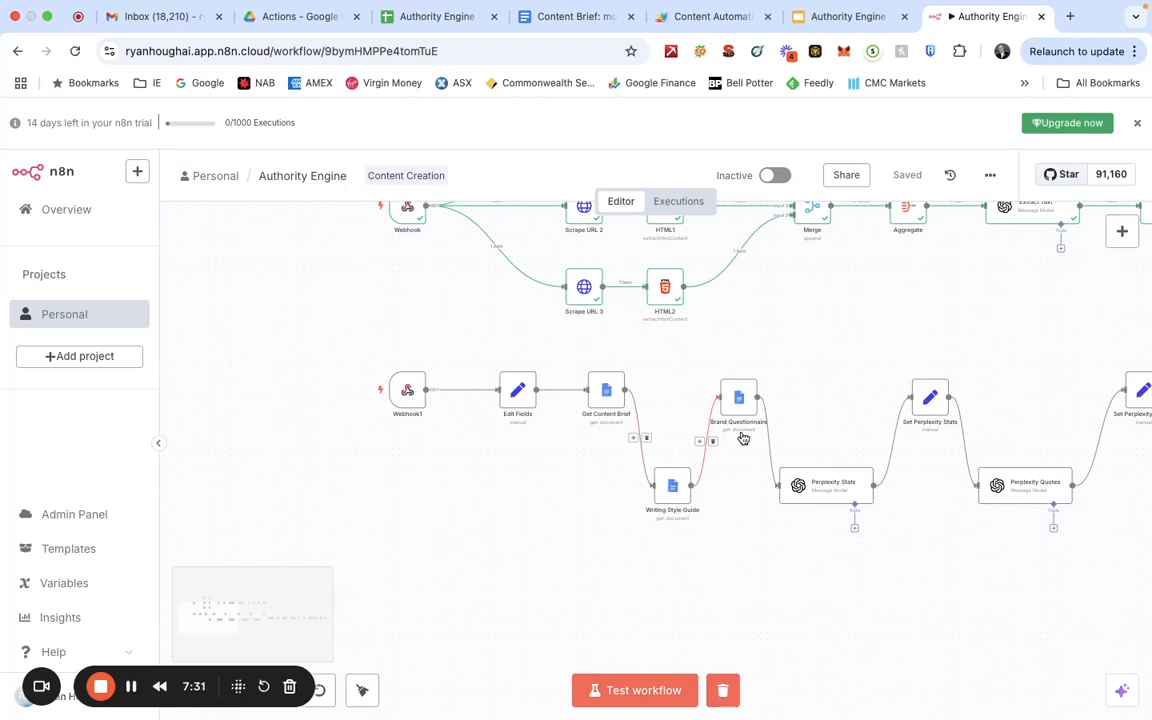
{"action": "left_click", "coordinate": [651, 690]}
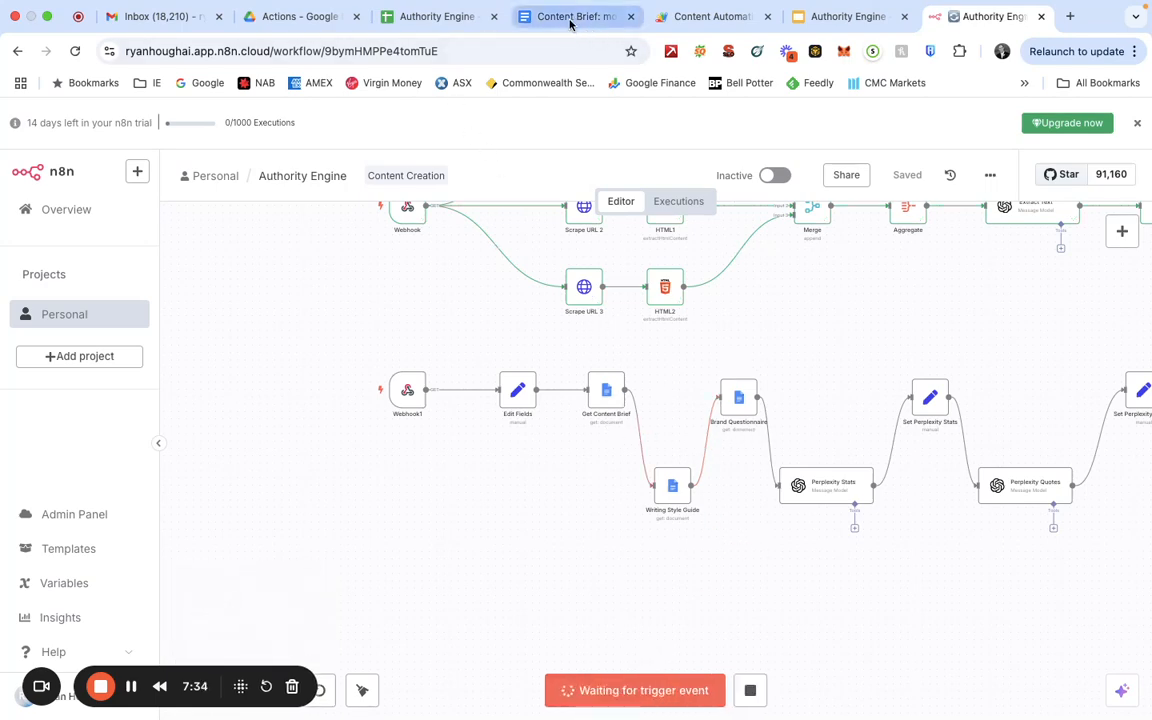
- Return to the dashboard's Content Summary sheet and set the modern kitchen cabinets row's Trigger to Write Content
{"action": "left_click", "coordinate": [437, 20]}
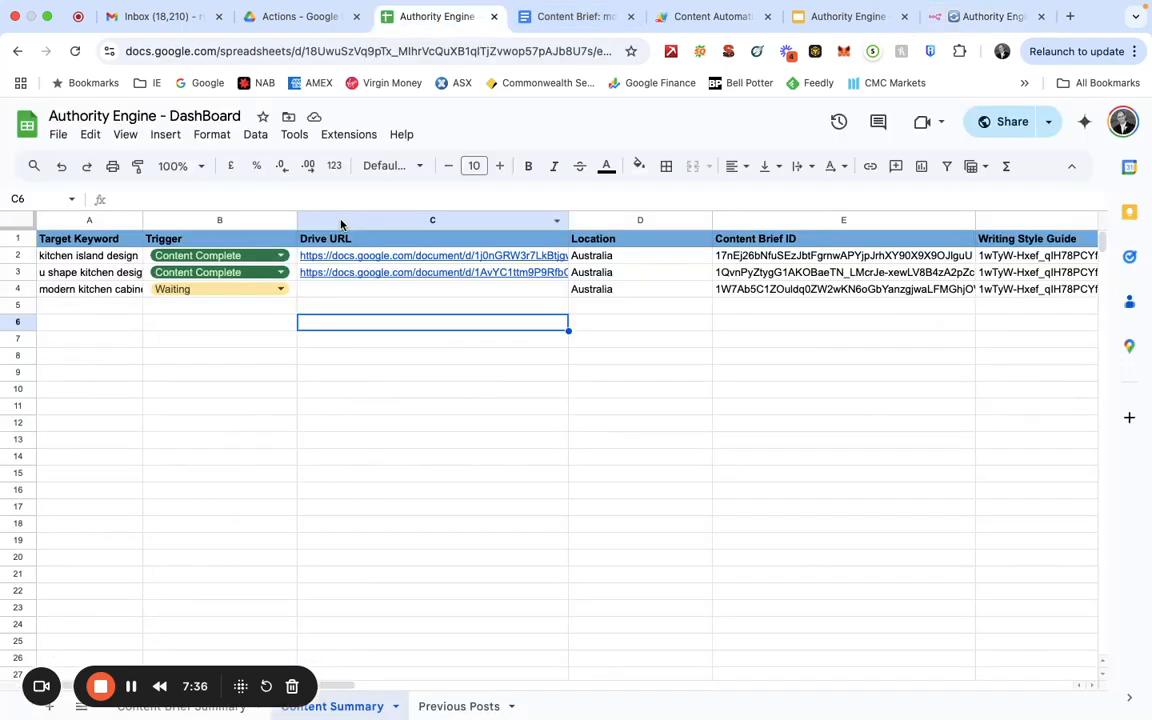
{"action": "left_click", "coordinate": [282, 289]}
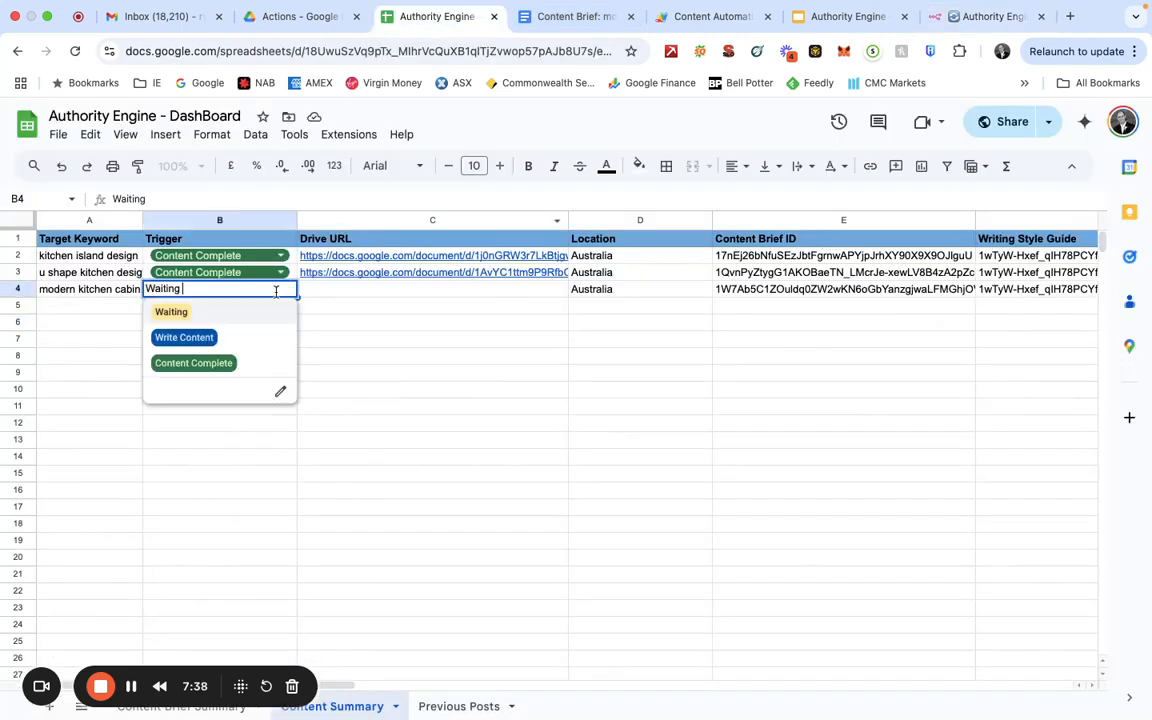
{"action": "left_click", "coordinate": [217, 337]}
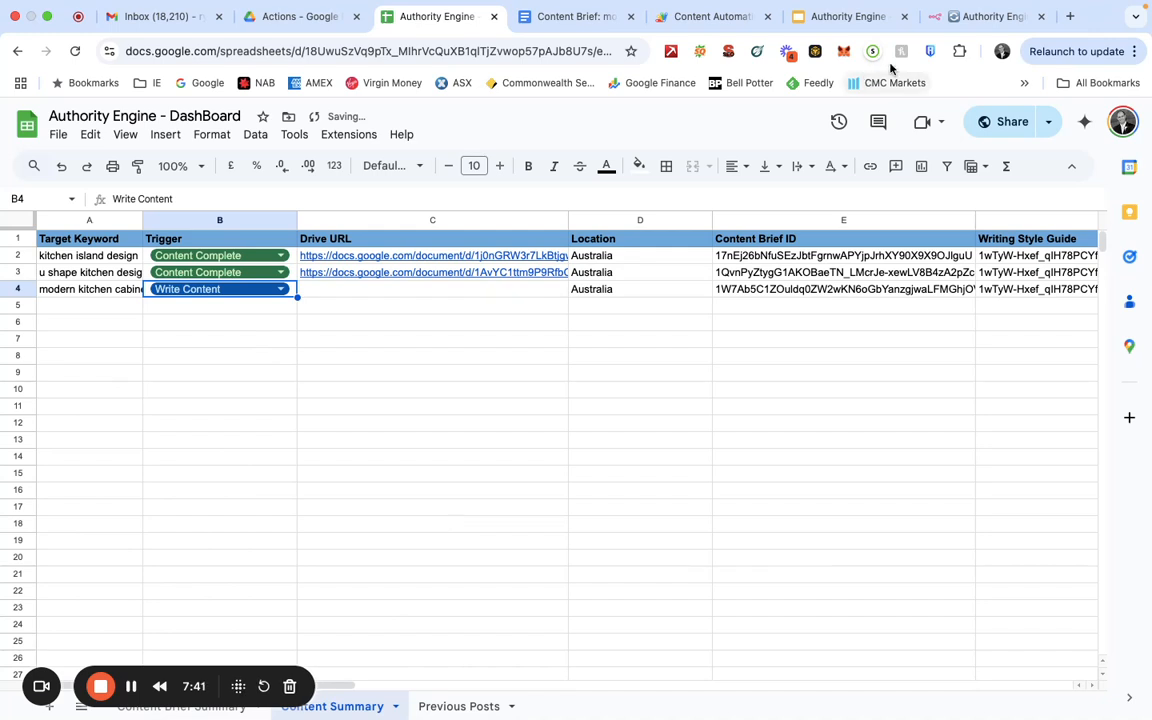
- Switch to n8n and follow the content workflow's execution from Webhook1 through the document and Perplexity nodes toward First Draft
{"action": "left_click", "coordinate": [967, 17]}
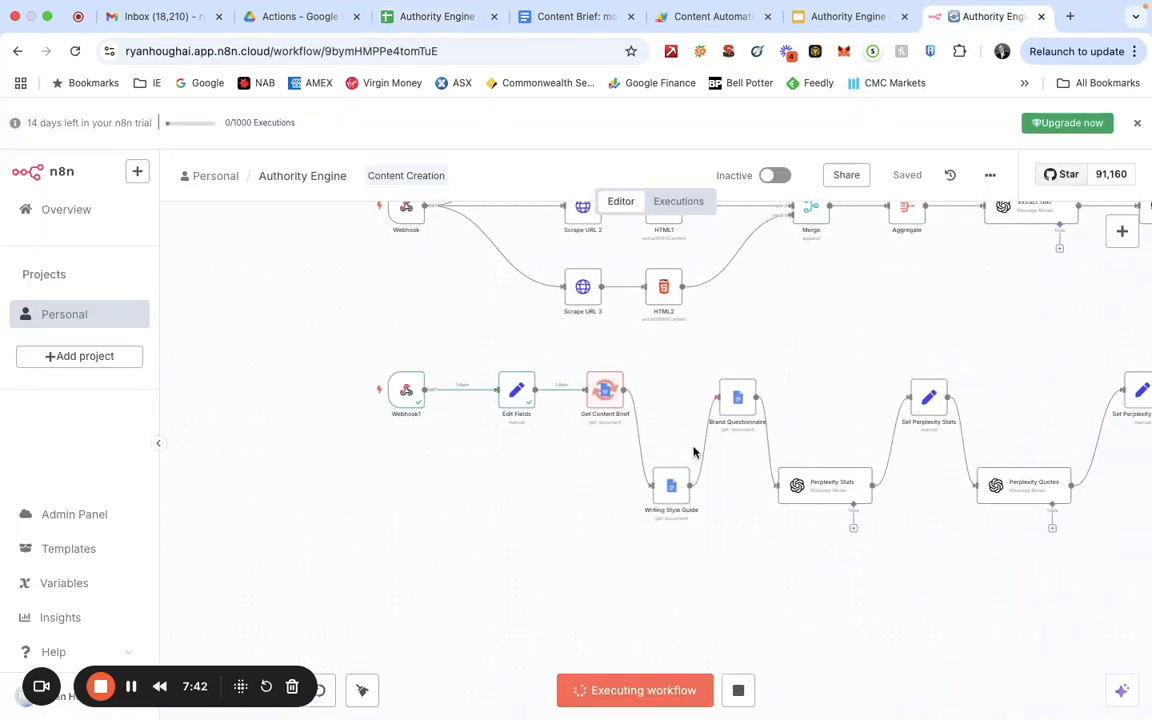
{"action": "scroll", "coordinate": [694, 452], "scroll_direction": "right", "scroll_amount": 5}
{"action": "scroll", "coordinate": [694, 452], "scroll_direction": "right", "scroll_amount": 2}
{"action": "scroll", "coordinate": [694, 452], "scroll_direction": "down", "scroll_amount": 1}
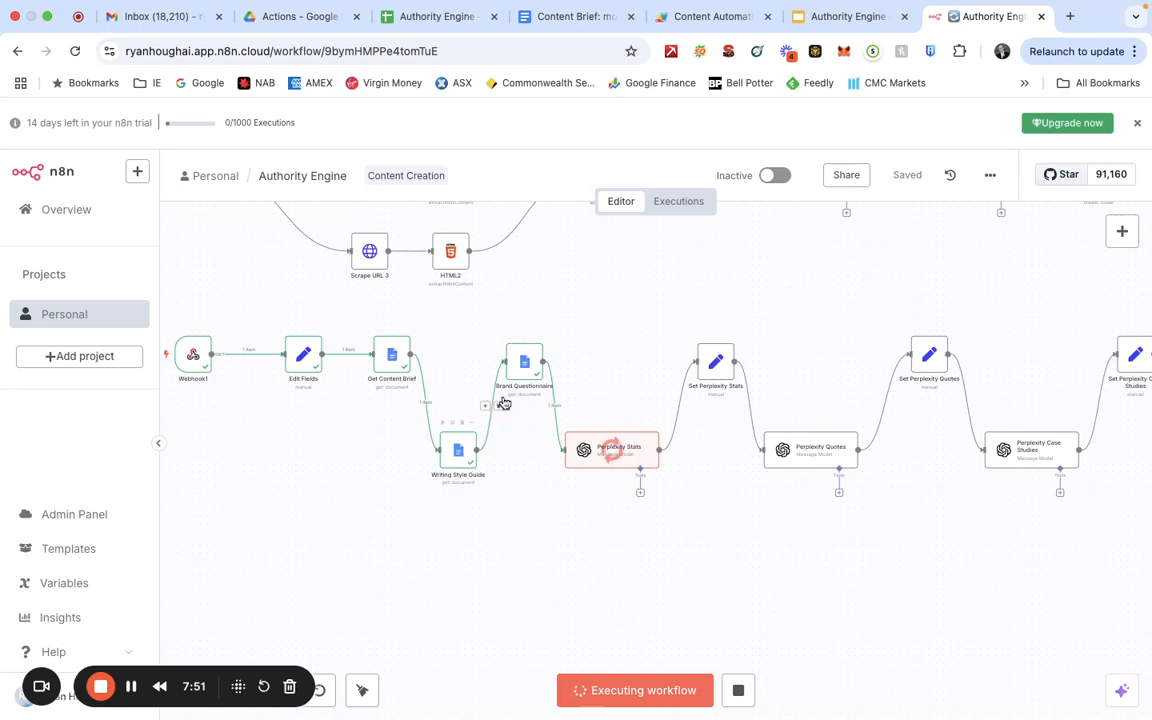
{"action": "scroll", "coordinate": [605, 559], "scroll_direction": "right", "scroll_amount": 1}
{"action": "scroll", "coordinate": [605, 559], "scroll_direction": "right", "scroll_amount": 8}
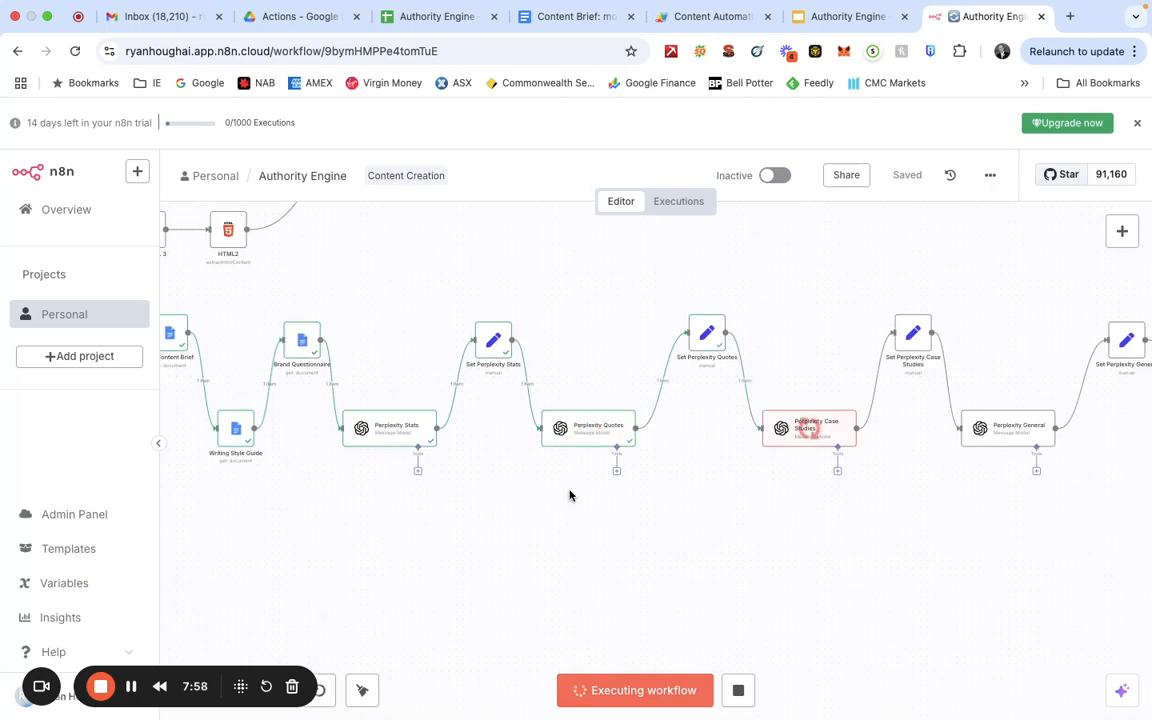
{"action": "scroll", "coordinate": [570, 495], "scroll_direction": "right", "scroll_amount": 5}
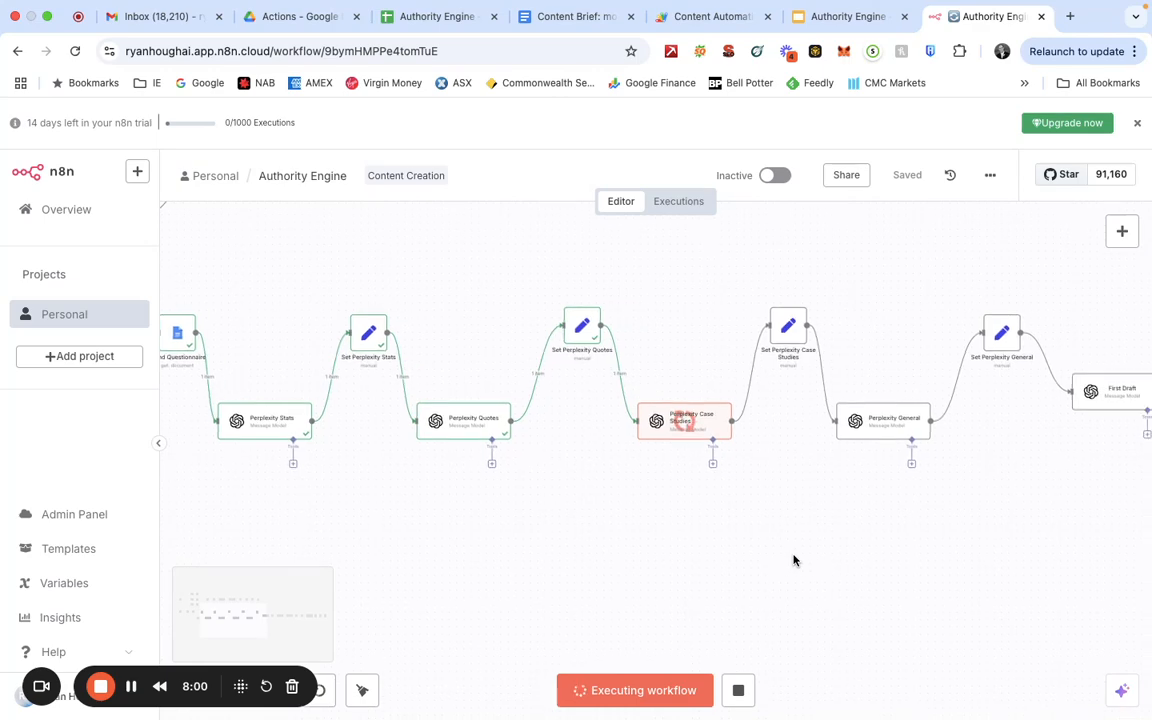
{"action": "scroll", "coordinate": [793, 560], "scroll_direction": "right", "scroll_amount": 5}
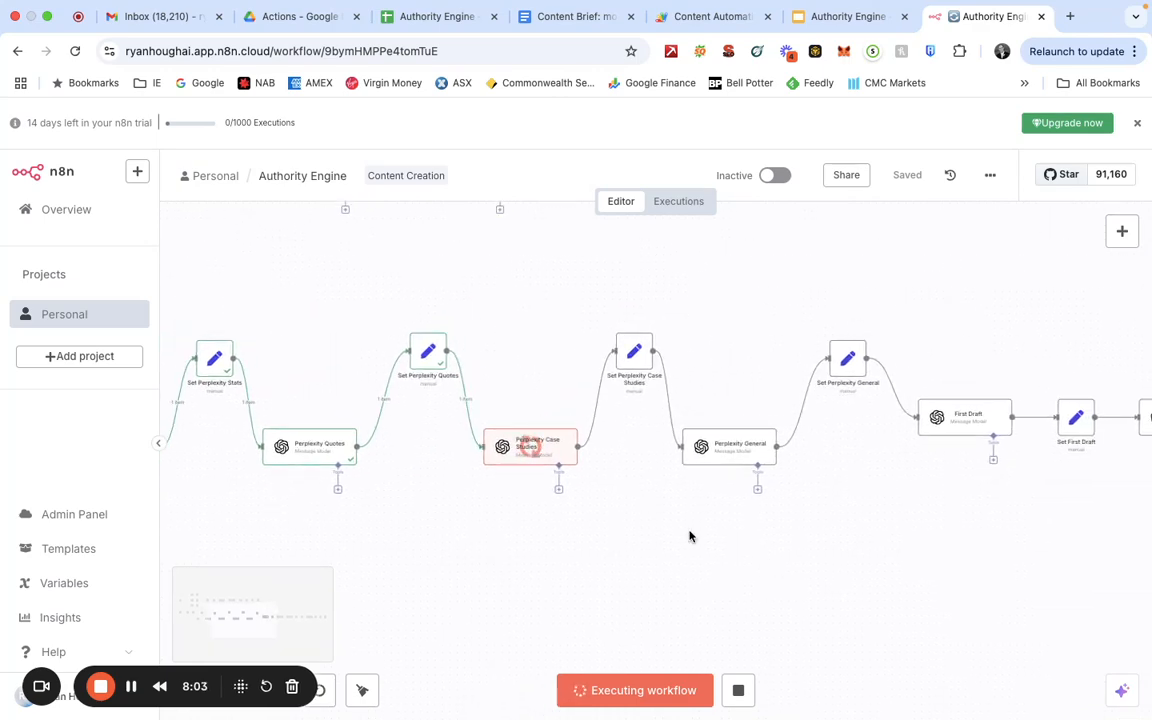
{"action": "scroll", "coordinate": [689, 536], "scroll_direction": "right", "scroll_amount": 3}
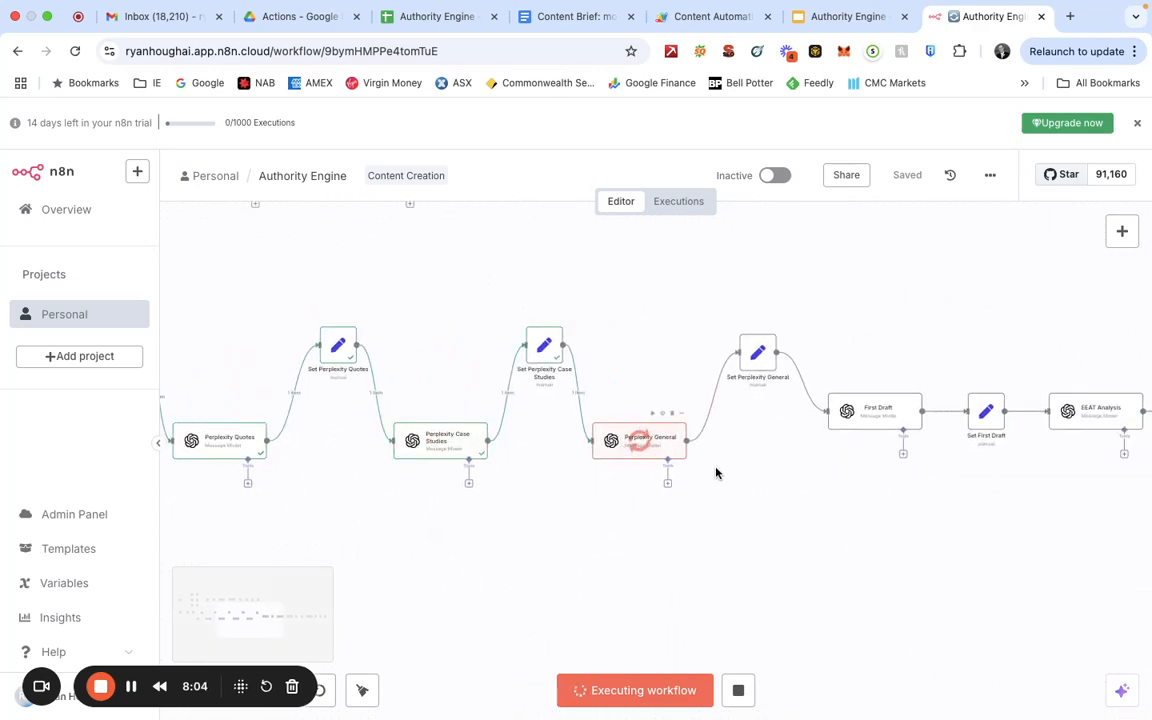
- Follow the content workflow's execution from Perplexity General through First Draft, EEAT Analysis and Rewrite to the Update Content Sheet node
{"action": "scroll", "coordinate": [725, 478], "scroll_direction": "right", "scroll_amount": 1}
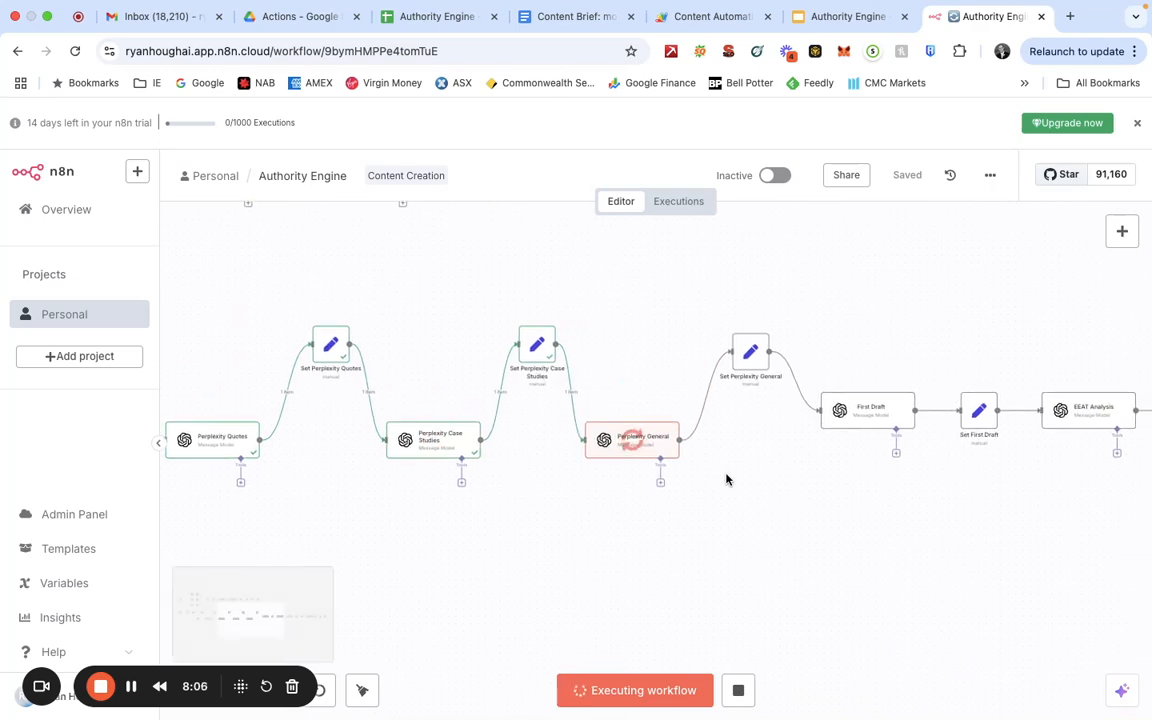
{"action": "scroll", "coordinate": [725, 478], "scroll_direction": "right", "scroll_amount": 4}
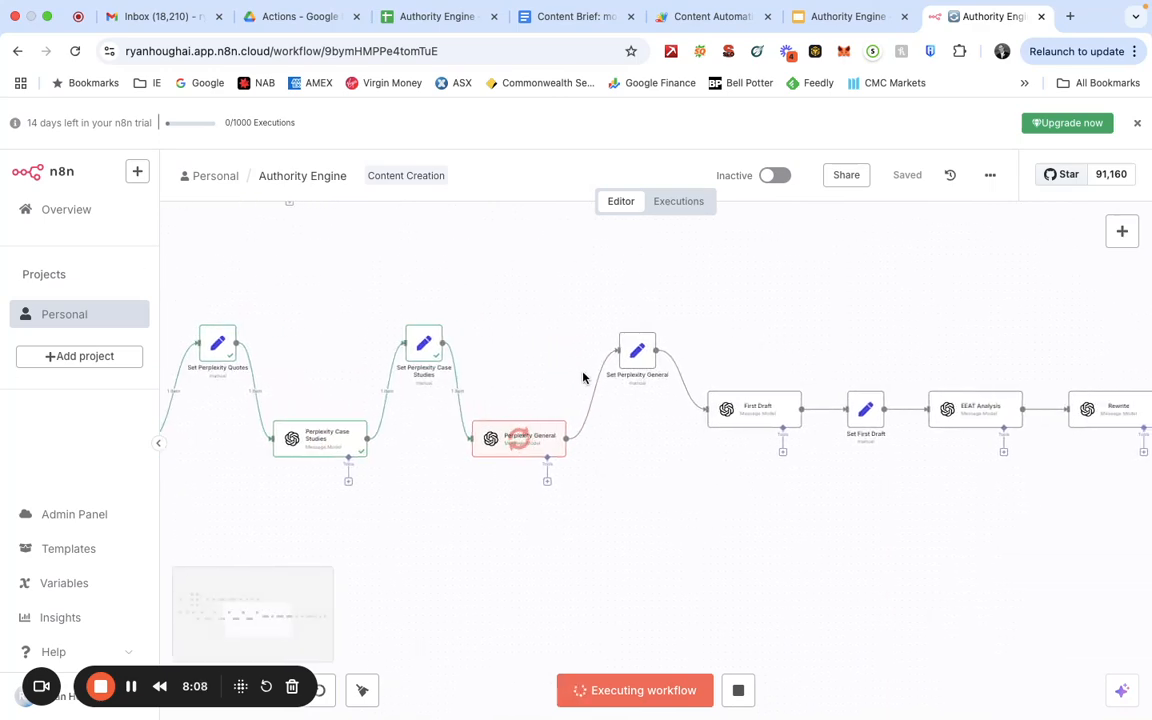
{"action": "scroll", "coordinate": [712, 474], "scroll_direction": "right", "scroll_amount": 8}
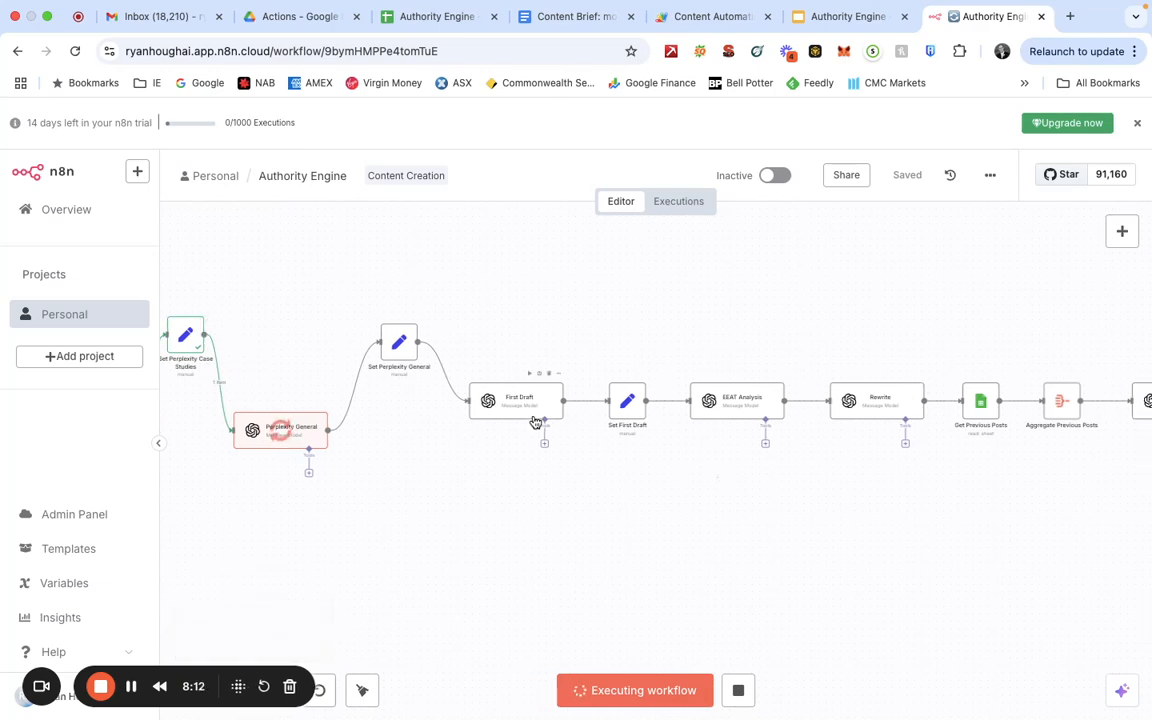
{"action": "scroll", "coordinate": [761, 524], "scroll_direction": "right", "scroll_amount": 3}
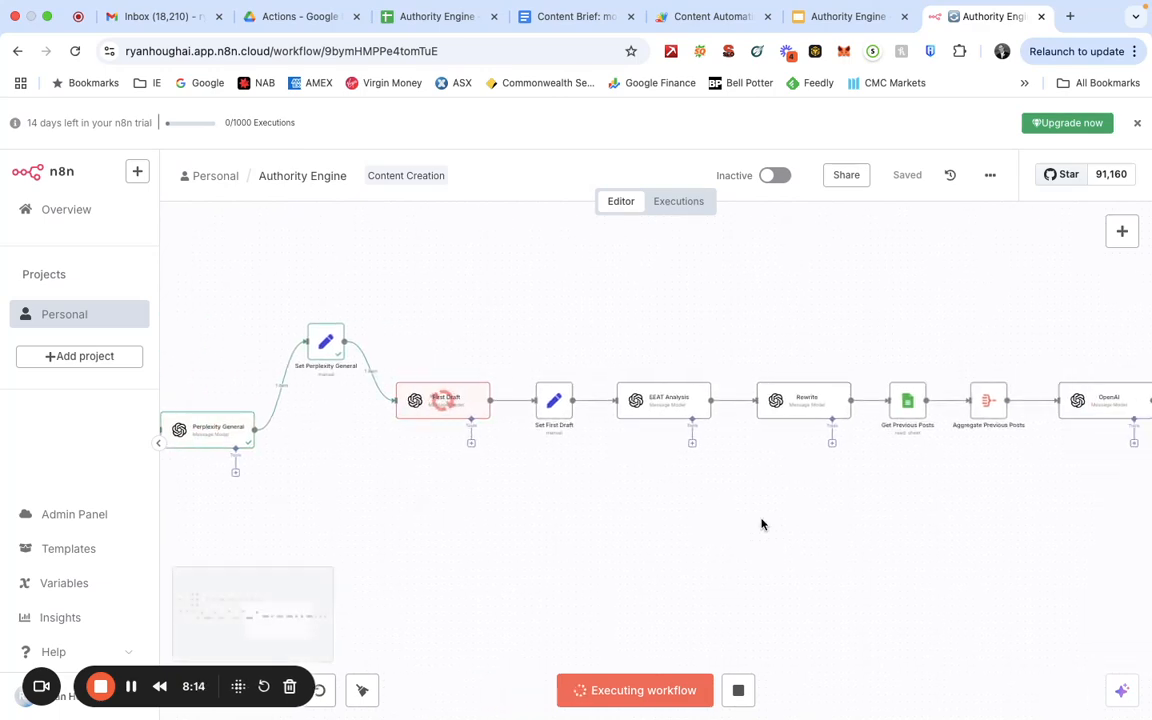
{"action": "scroll", "coordinate": [761, 524], "scroll_direction": "right", "scroll_amount": 2}
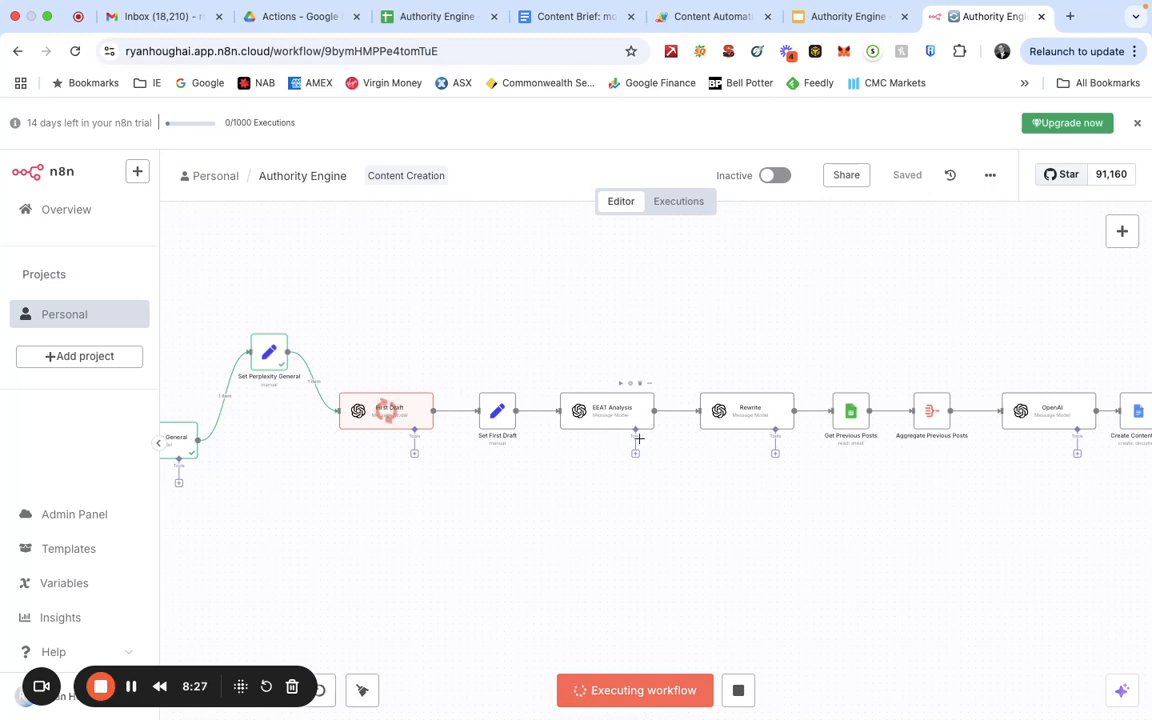
{"action": "scroll", "coordinate": [787, 579], "scroll_direction": "right", "scroll_amount": 10}
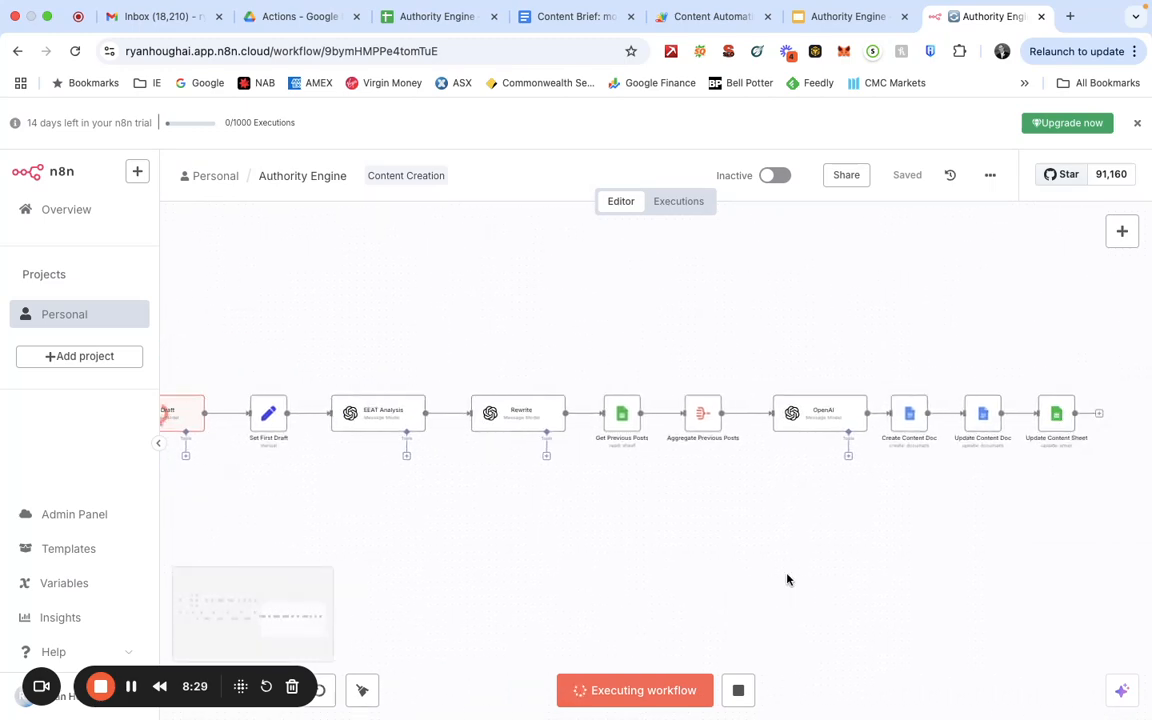
{"action": "scroll", "coordinate": [787, 579], "scroll_direction": "right", "scroll_amount": 1}
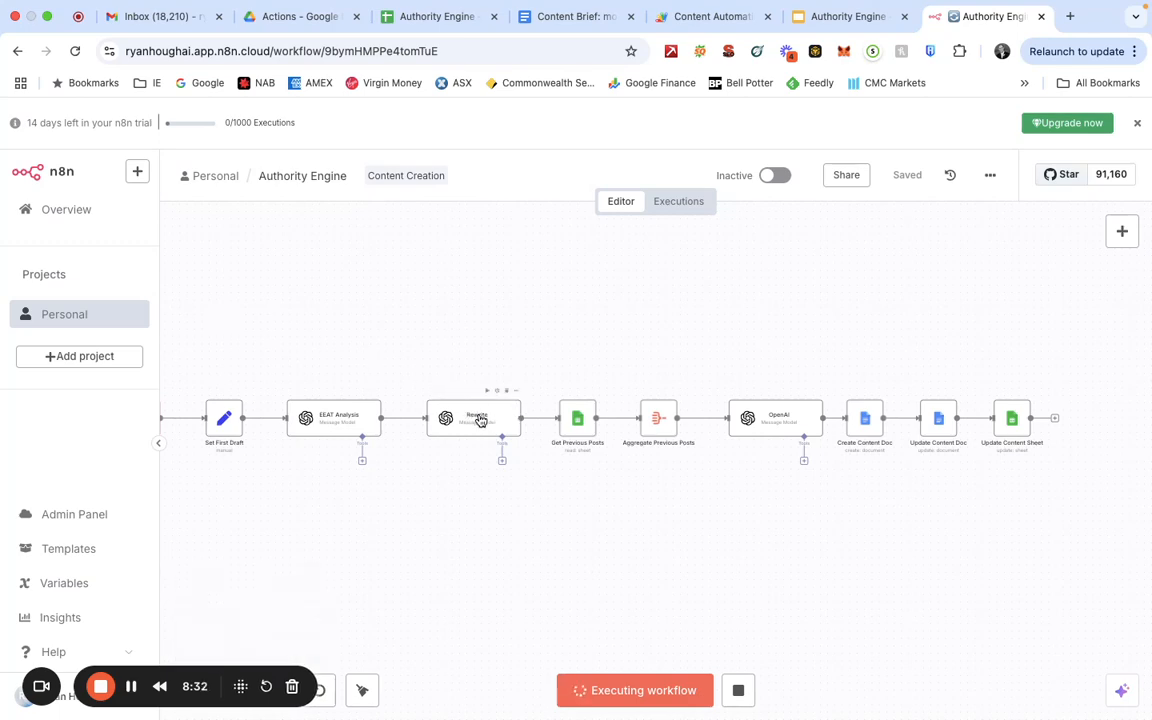
{"action": "scroll", "coordinate": [694, 527], "scroll_direction": "right", "scroll_amount": 5}
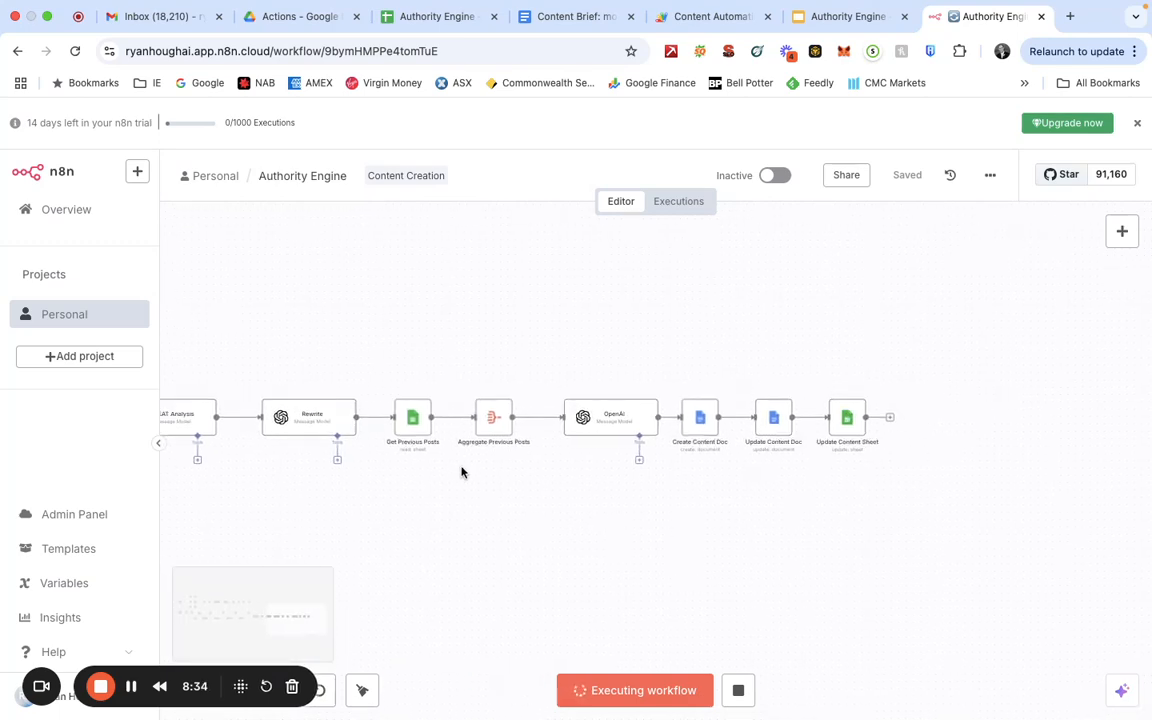
- View the dashboard's Previous Posts sheet, and return to n8n to examine the OpenAI, content document and Update Content Sheet nodes
{"action": "left_click", "coordinate": [455, 22]}
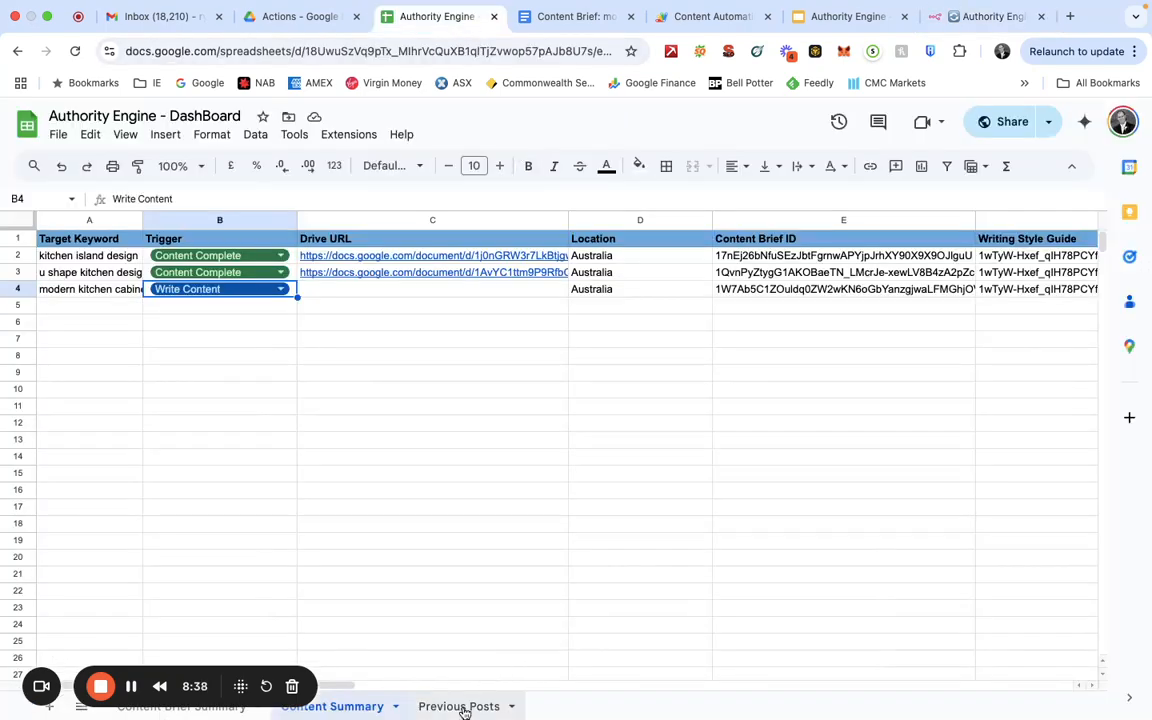
{"action": "left_click", "coordinate": [463, 706]}
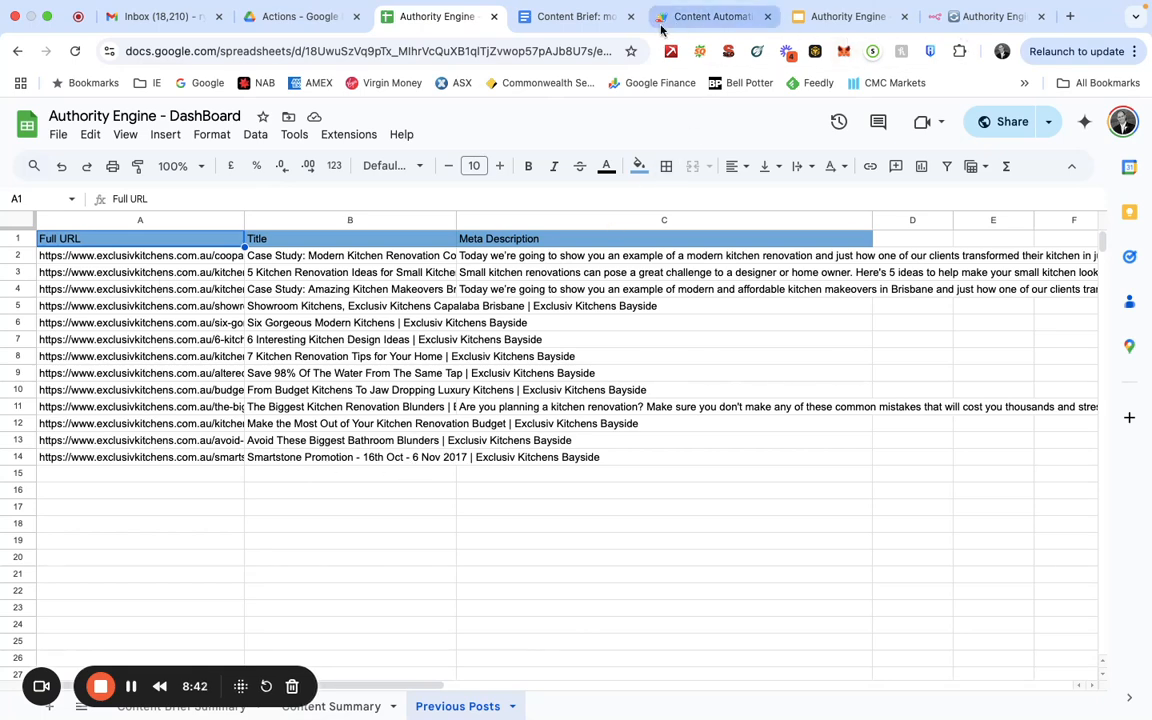
{"action": "left_click", "coordinate": [985, 18]}
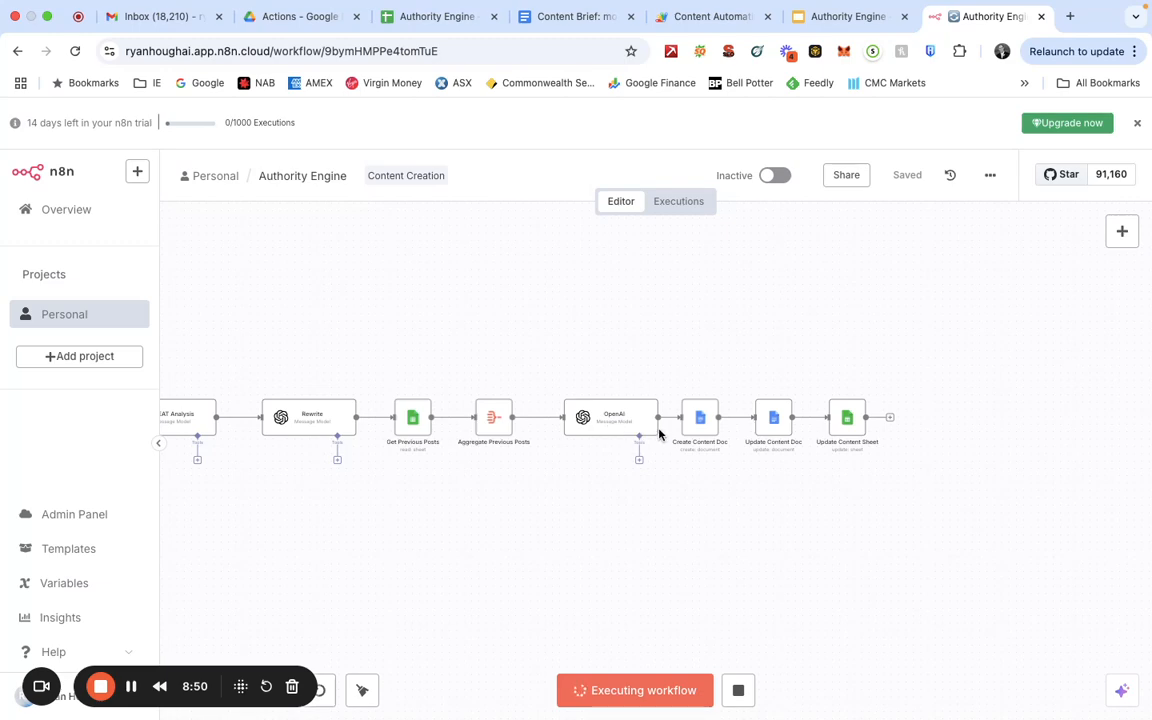
{"action": "scroll", "coordinate": [699, 481], "scroll_direction": "right", "scroll_amount": 3}
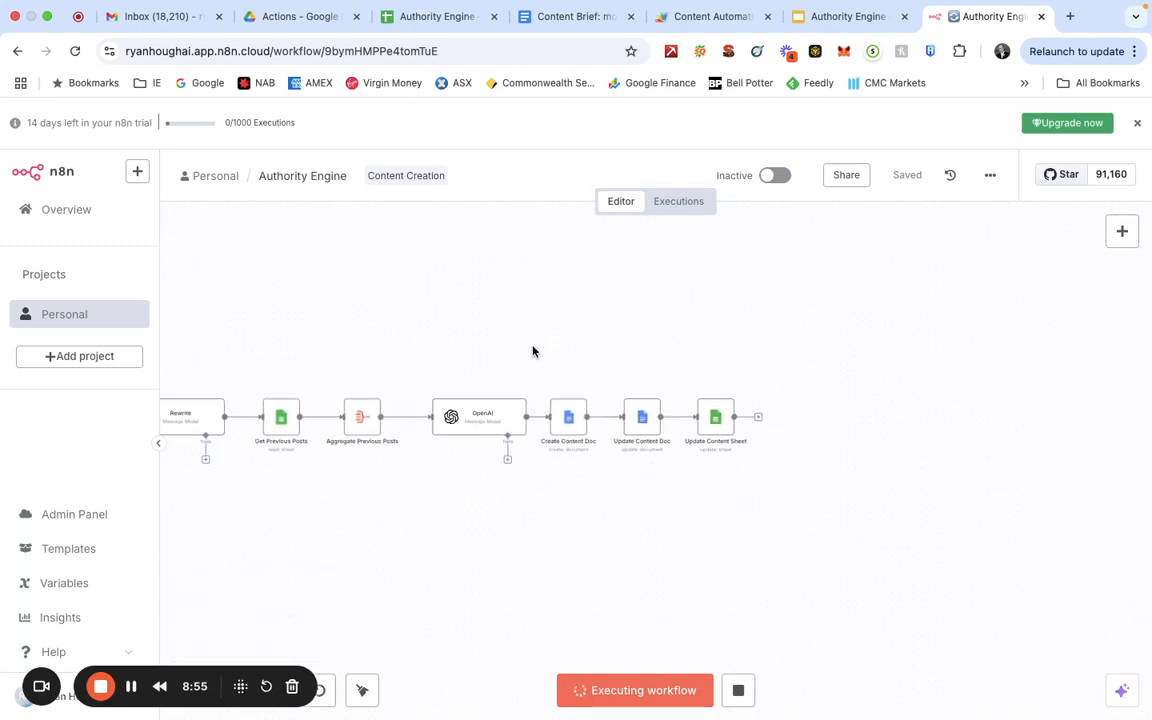
{"action": "scroll", "coordinate": [494, 314], "scroll_direction": "up", "scroll_amount": 2}
{"action": "scroll", "coordinate": [494, 317], "scroll_direction": "up", "scroll_amount": 2}
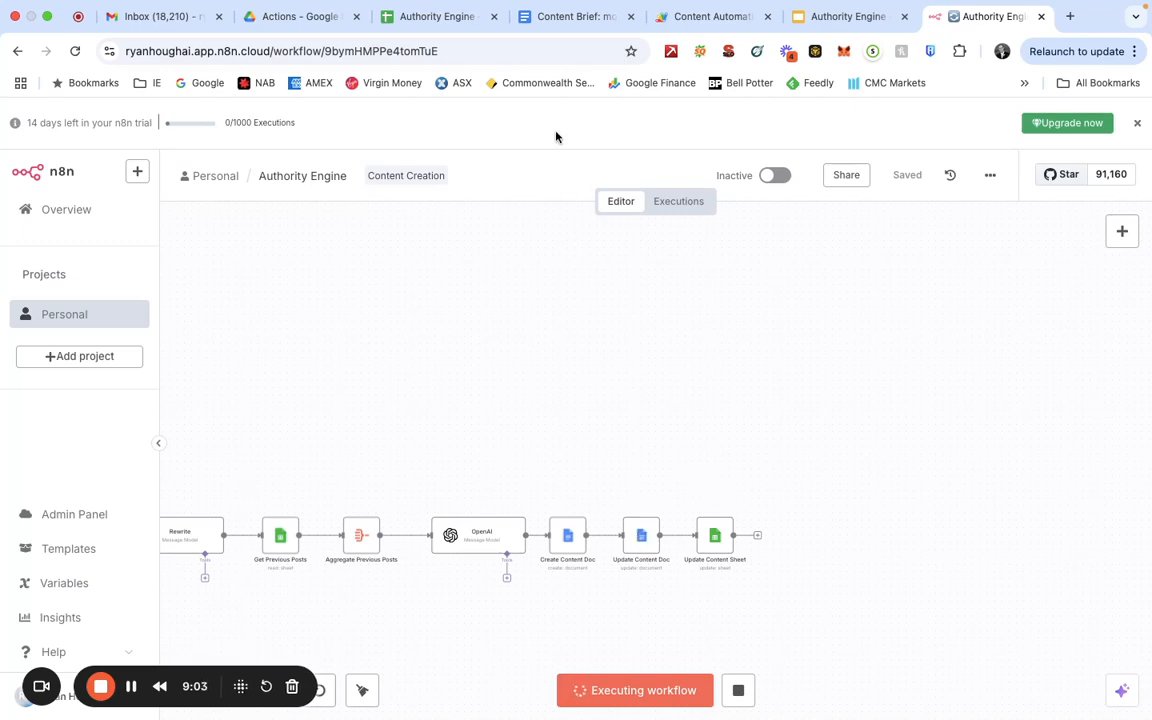
- Switch to the dashboard's Content Summary sheet and check the modern kitchen cabinets row's Trigger and Drive URL
{"action": "left_click", "coordinate": [422, 27]}
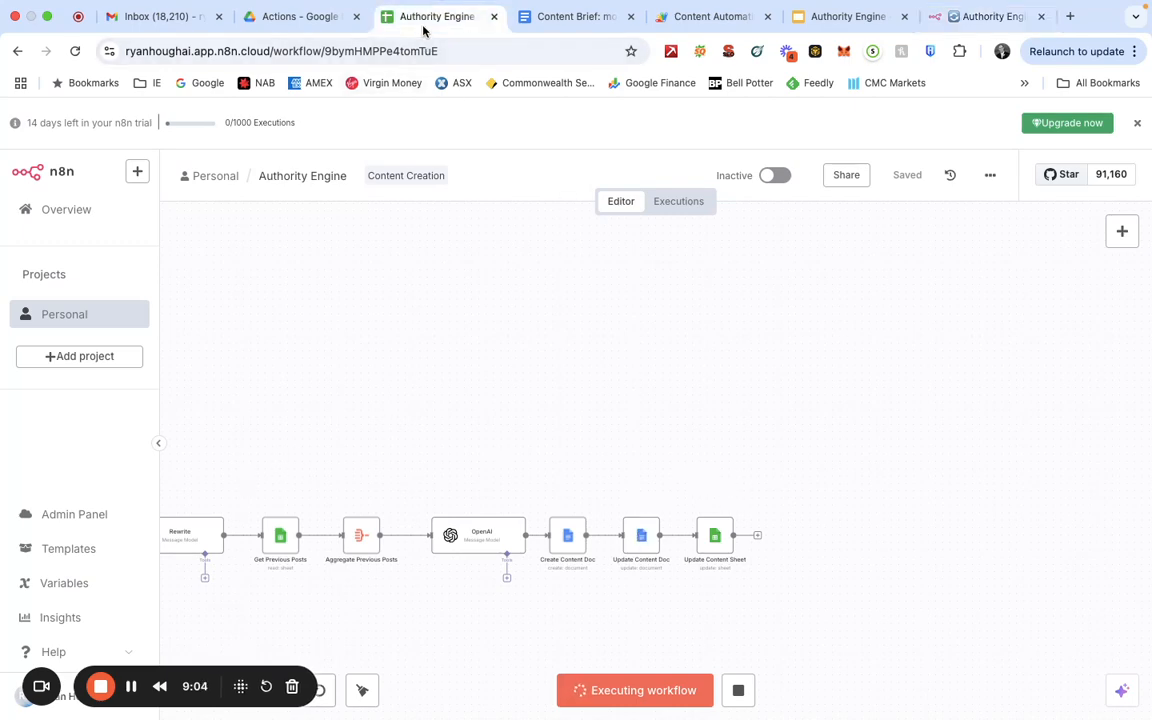
{"action": "scroll", "coordinate": [380, 551], "scroll_direction": "down", "scroll_amount": 1}
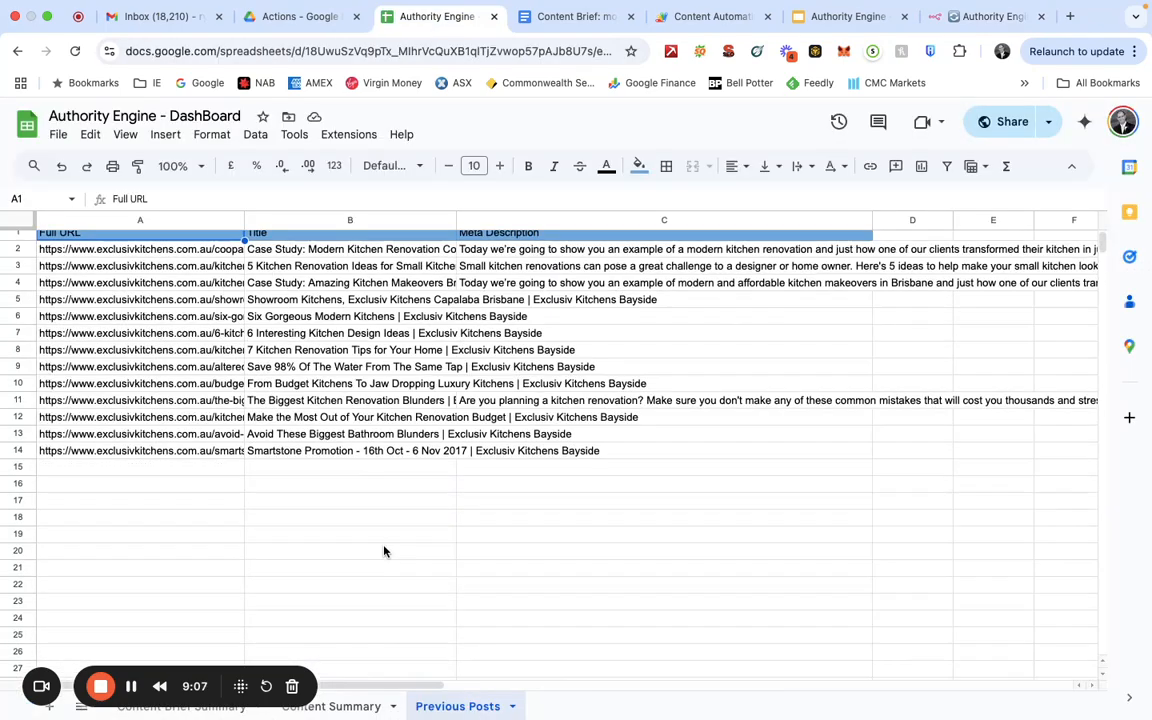
{"action": "left_click", "coordinate": [333, 706]}
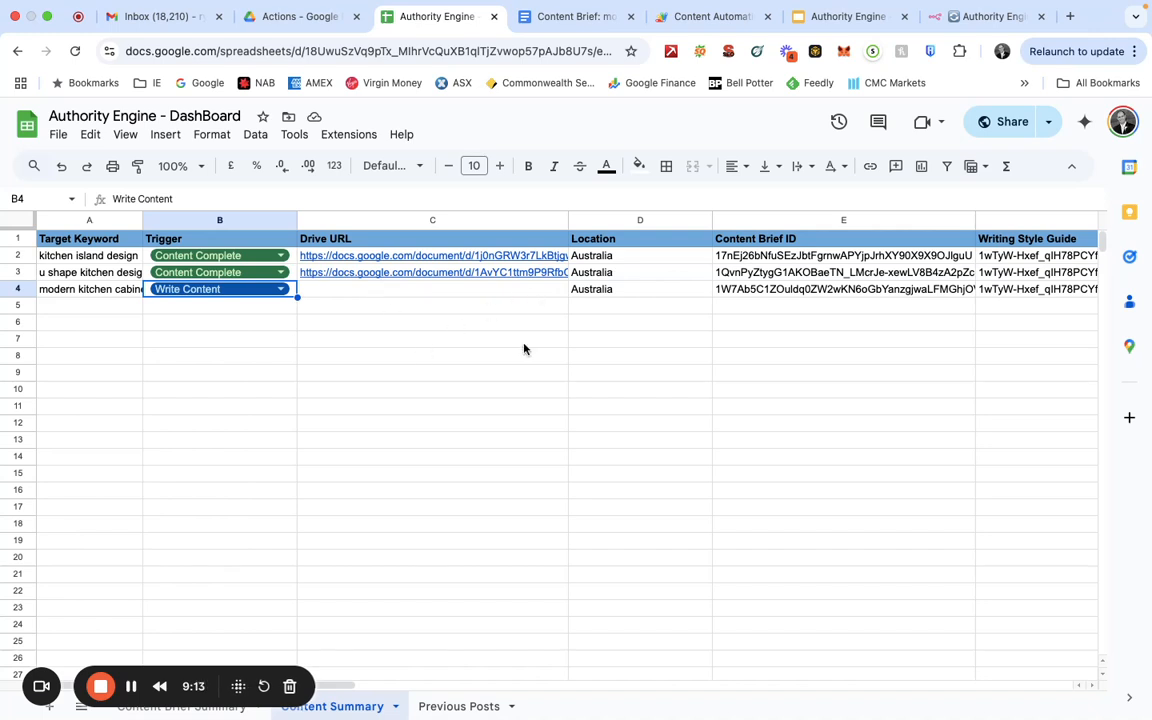
{"action": "scroll", "coordinate": [465, 443], "scroll_direction": "right", "scroll_amount": 2}
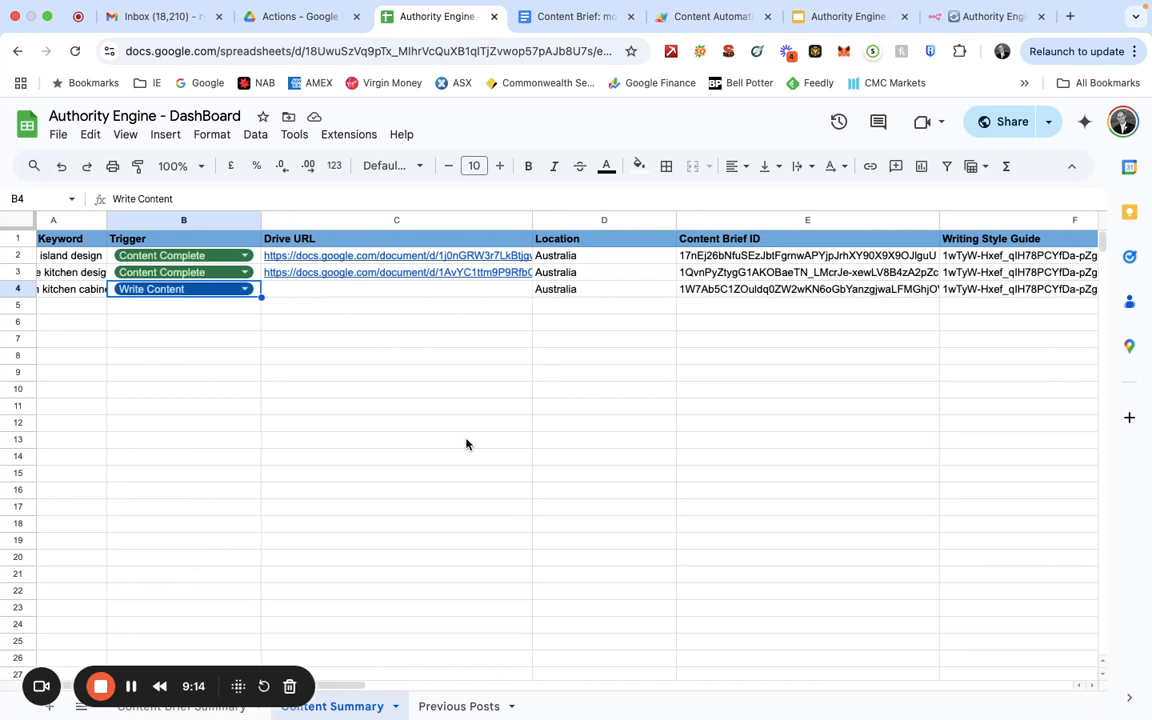
- Return to the Authority Engine workflow in n8n and check the progress of the First Draft node
{"action": "left_click", "coordinate": [985, 18]}
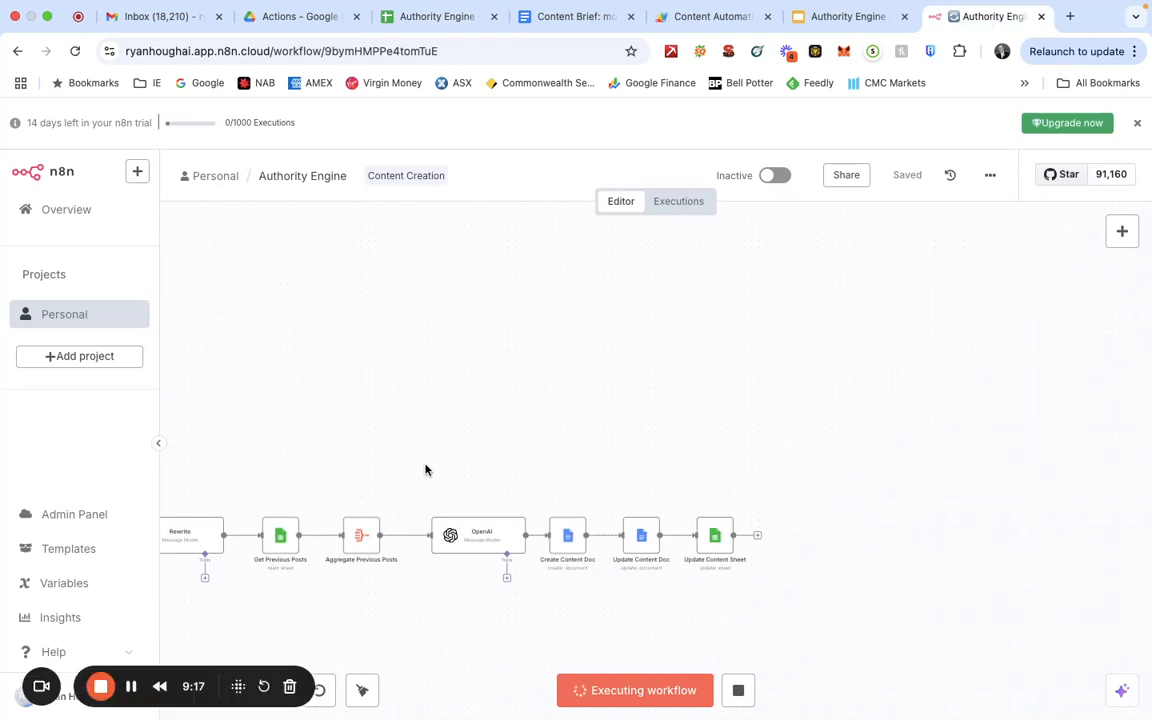
{"action": "scroll", "coordinate": [425, 470], "scroll_direction": "left", "scroll_amount": 10}
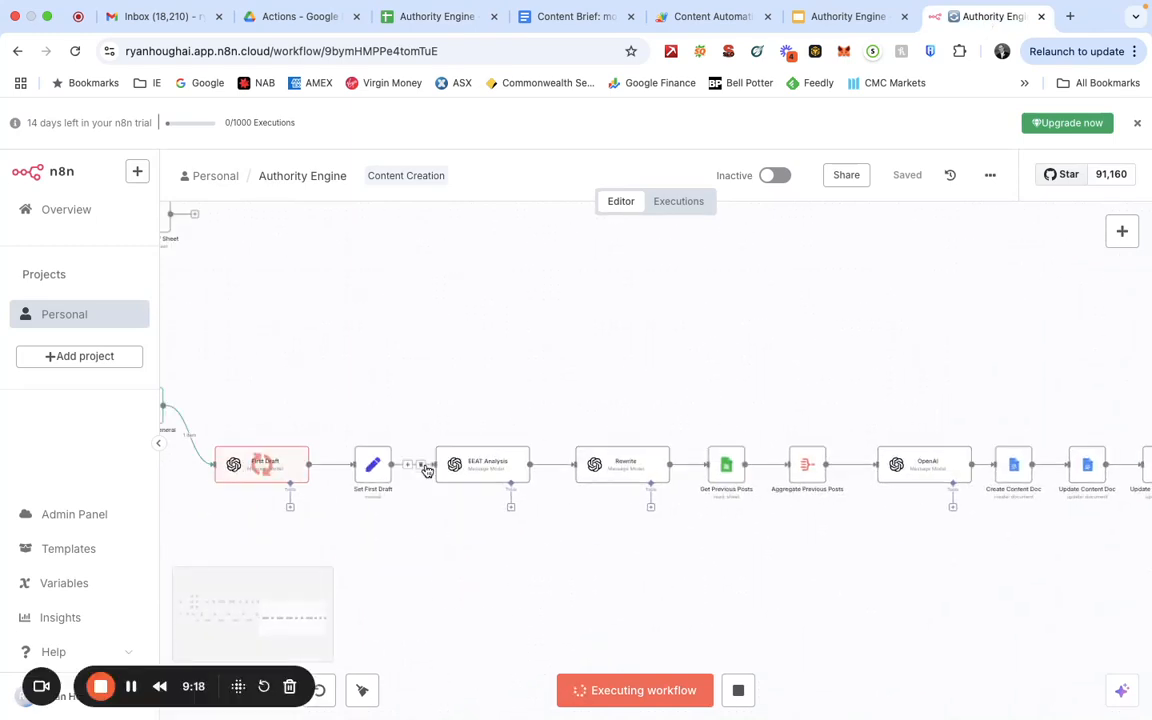
{"action": "scroll", "coordinate": [425, 470], "scroll_direction": "left", "scroll_amount": 3}
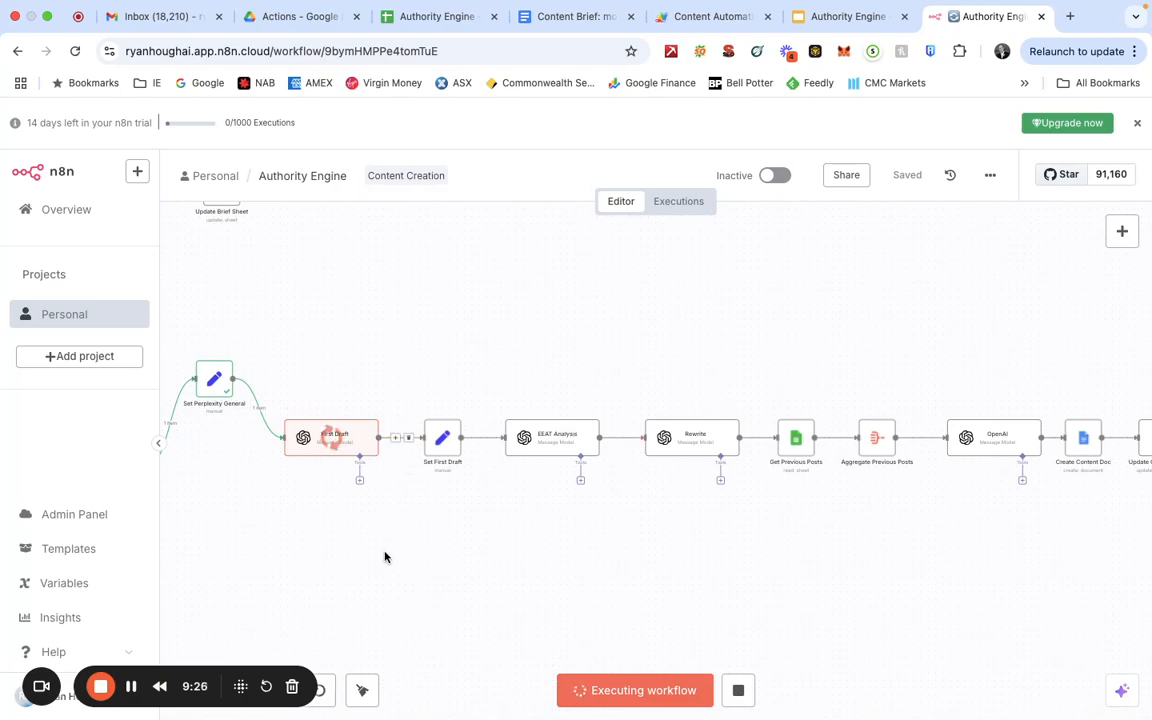
{"action": "left_click", "coordinate": [133, 687]}
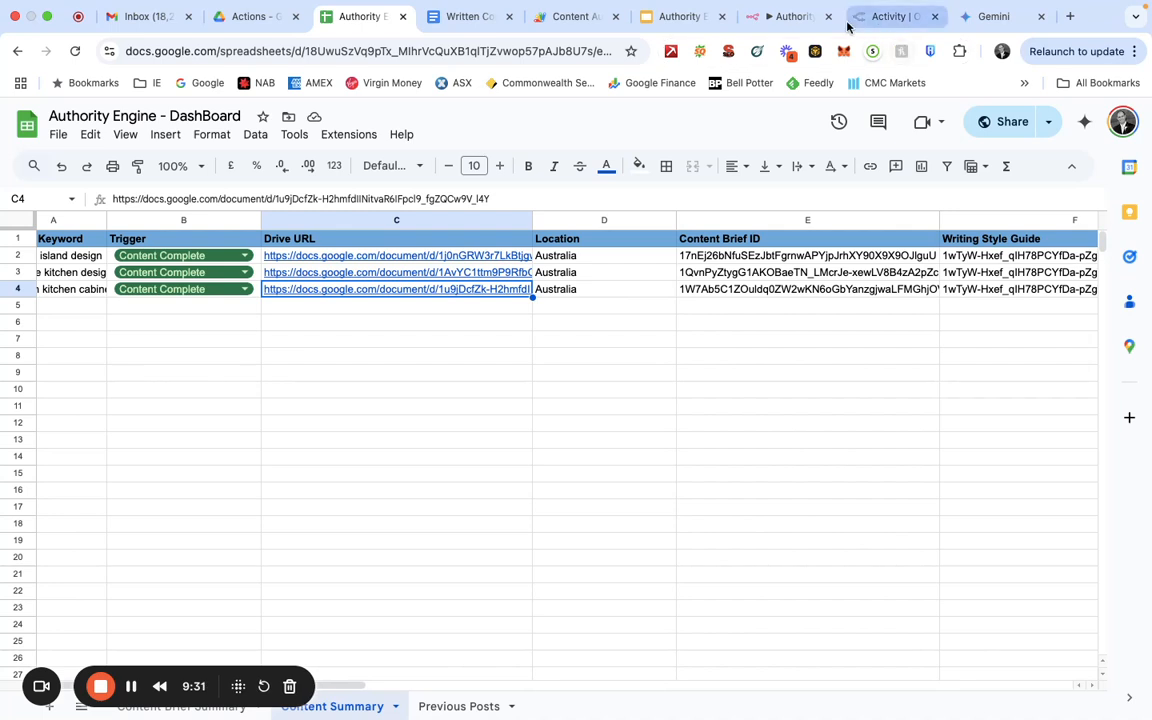
- Check the final content nodes in n8n, and preview the Drive URL document for modern kitchen cabinets in Content Summary
{"action": "left_click", "coordinate": [785, 16]}
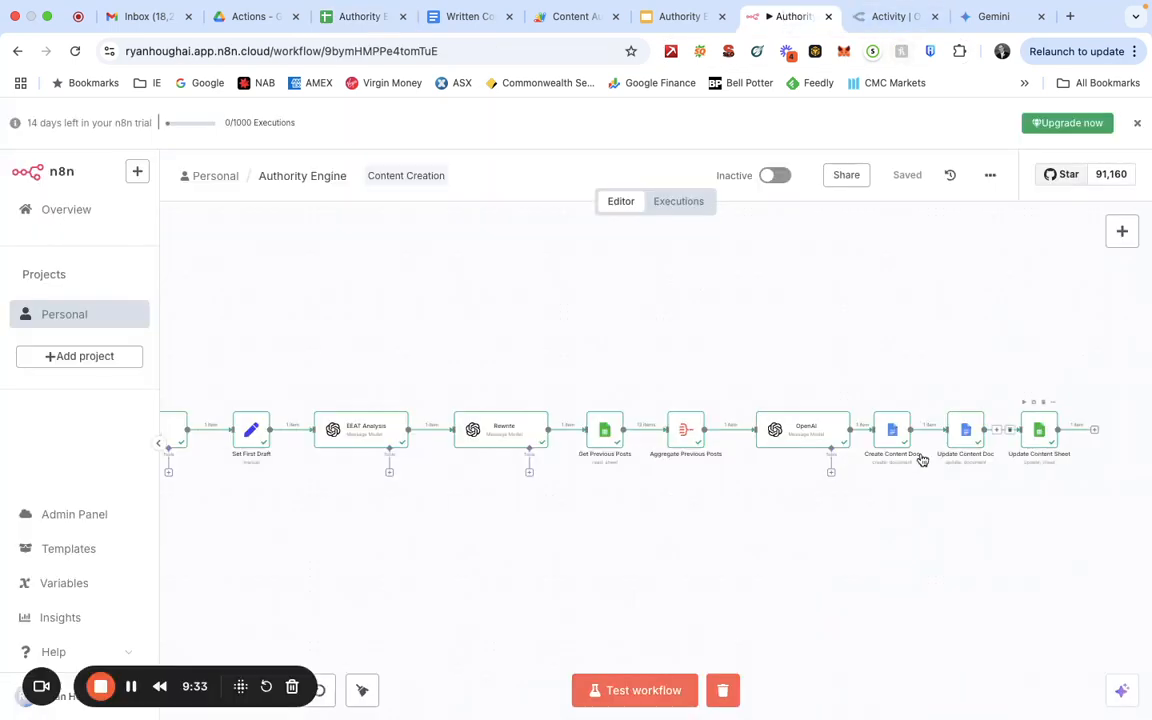
{"action": "left_click", "coordinate": [359, 22]}
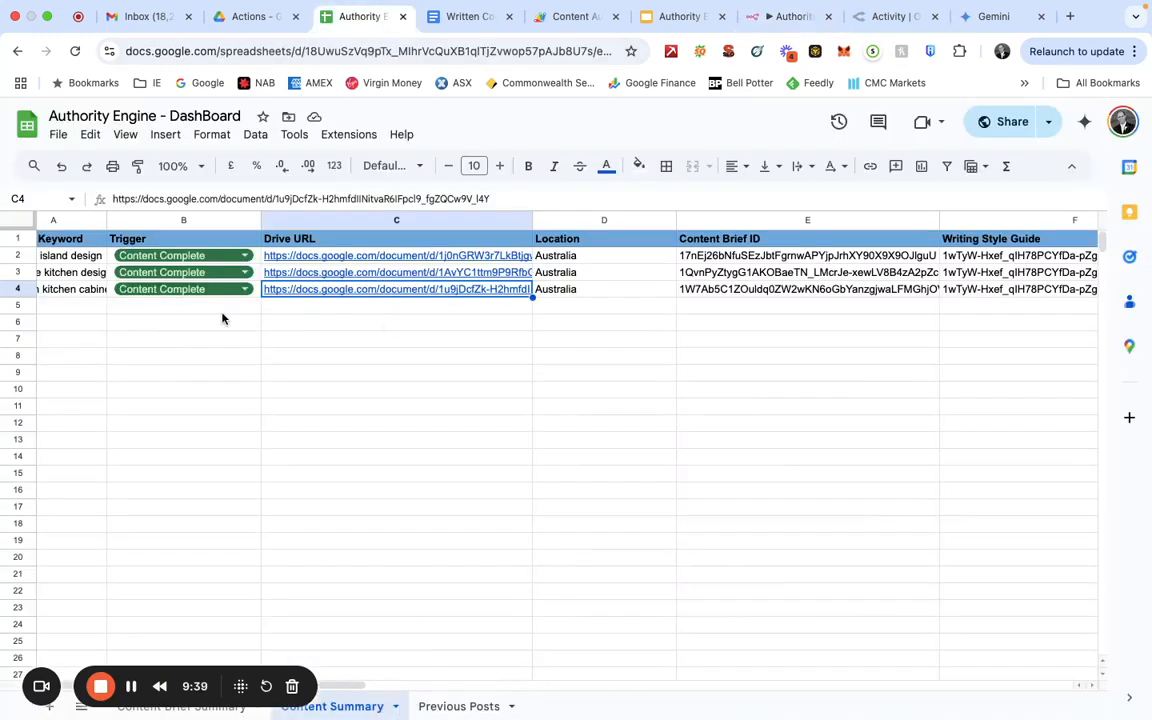
{"action": "scroll", "coordinate": [139, 388], "scroll_direction": "left", "scroll_amount": 2}
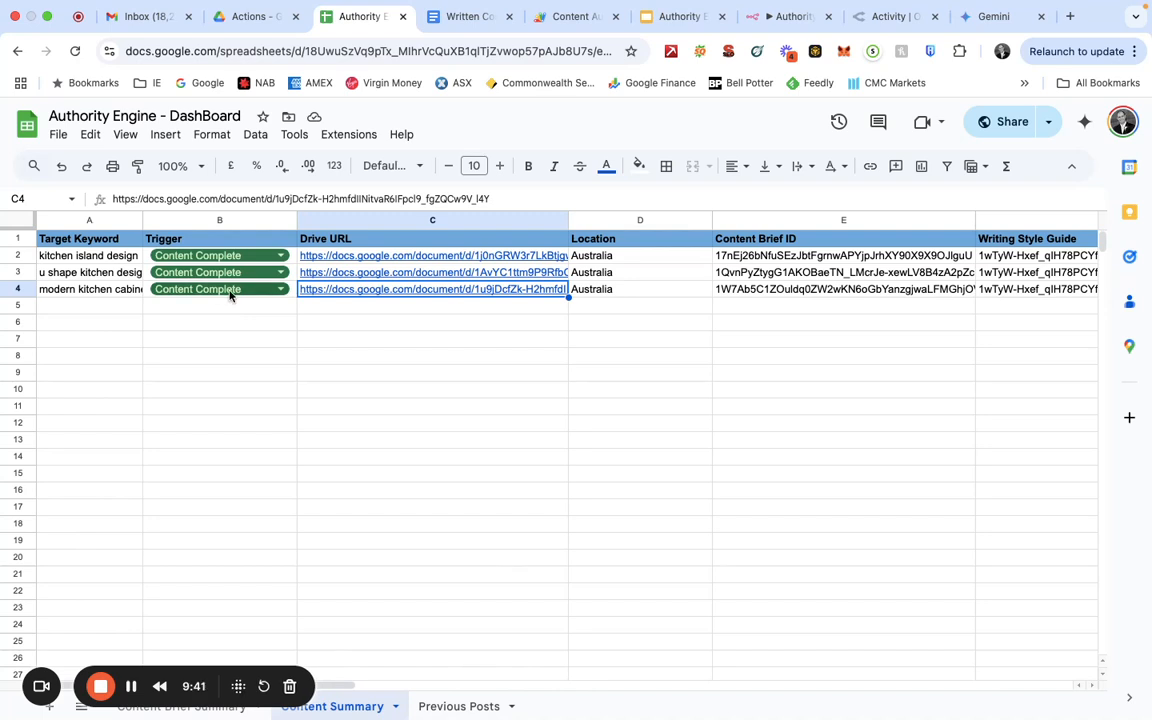
{"action": "mouse_move", "coordinate": [379, 295]}
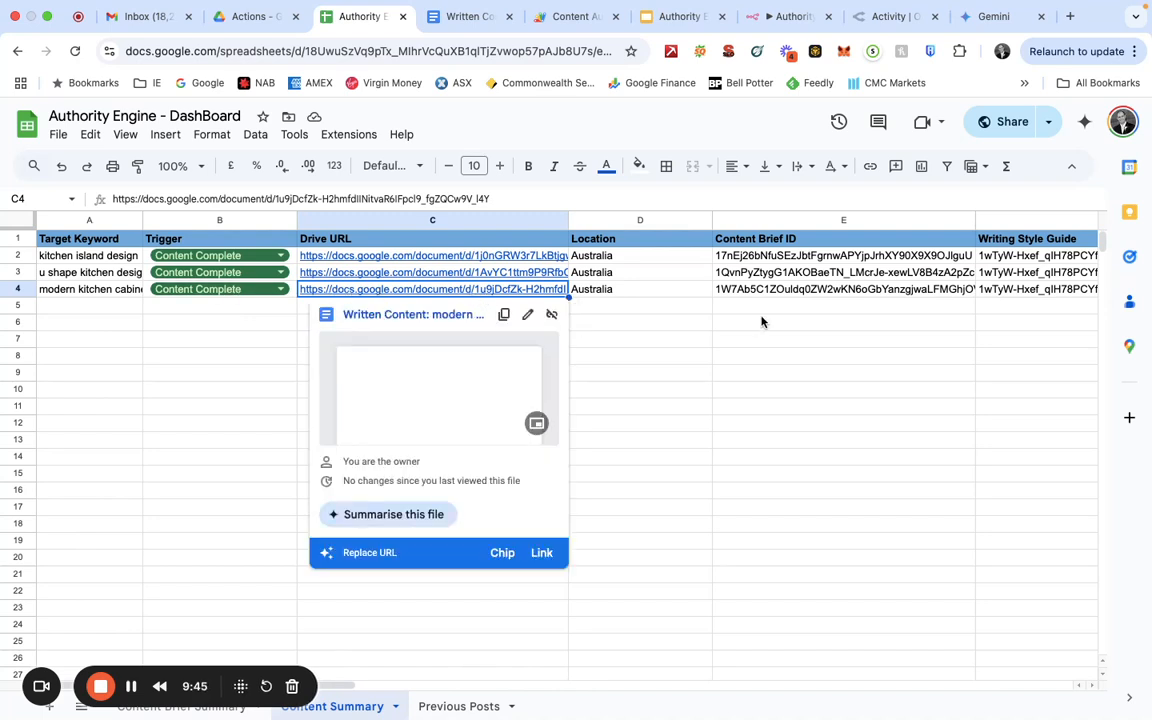
- Review the model costs in OpenRouter's activity log and the cost column calculation in the Gemini chat
{"action": "left_click", "coordinate": [893, 18]}
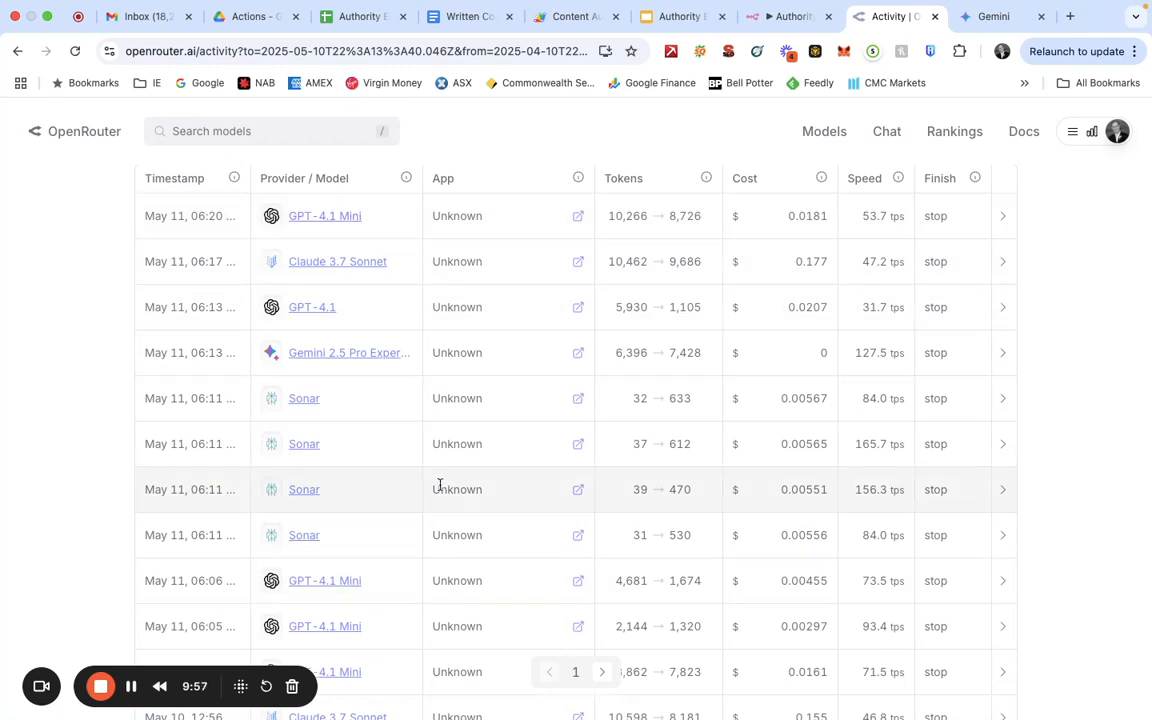
{"action": "left_click", "coordinate": [986, 18]}
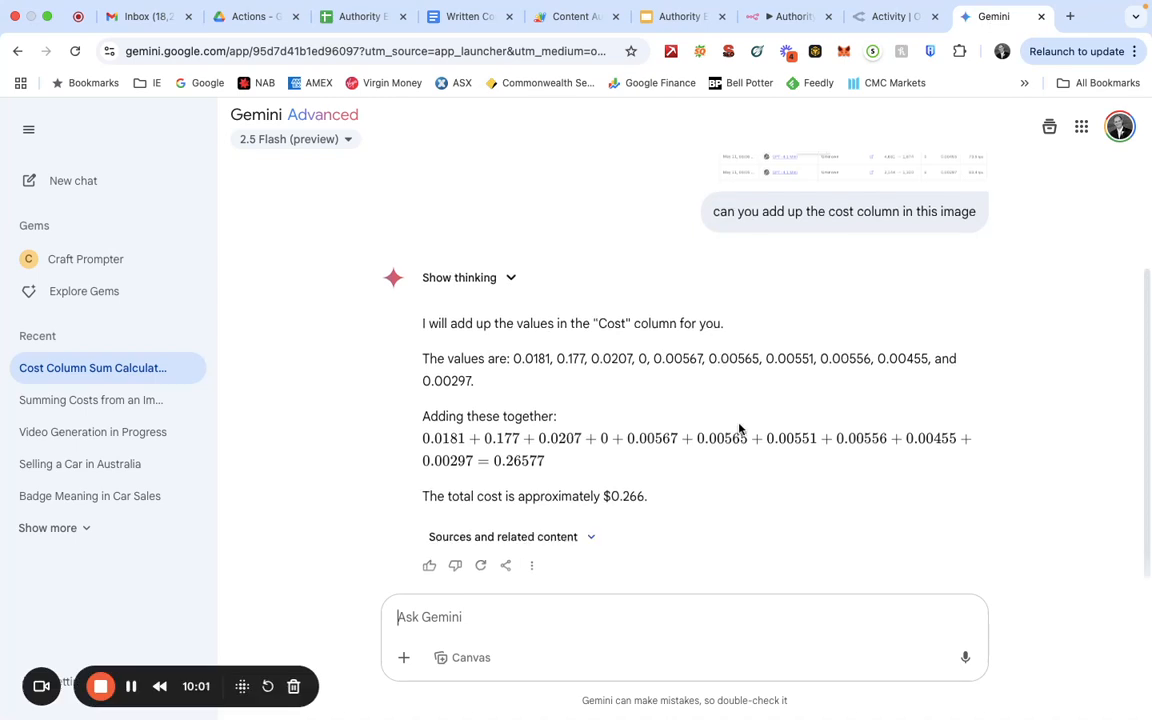
{"action": "scroll", "coordinate": [740, 428], "scroll_direction": "down", "scroll_amount": 1}
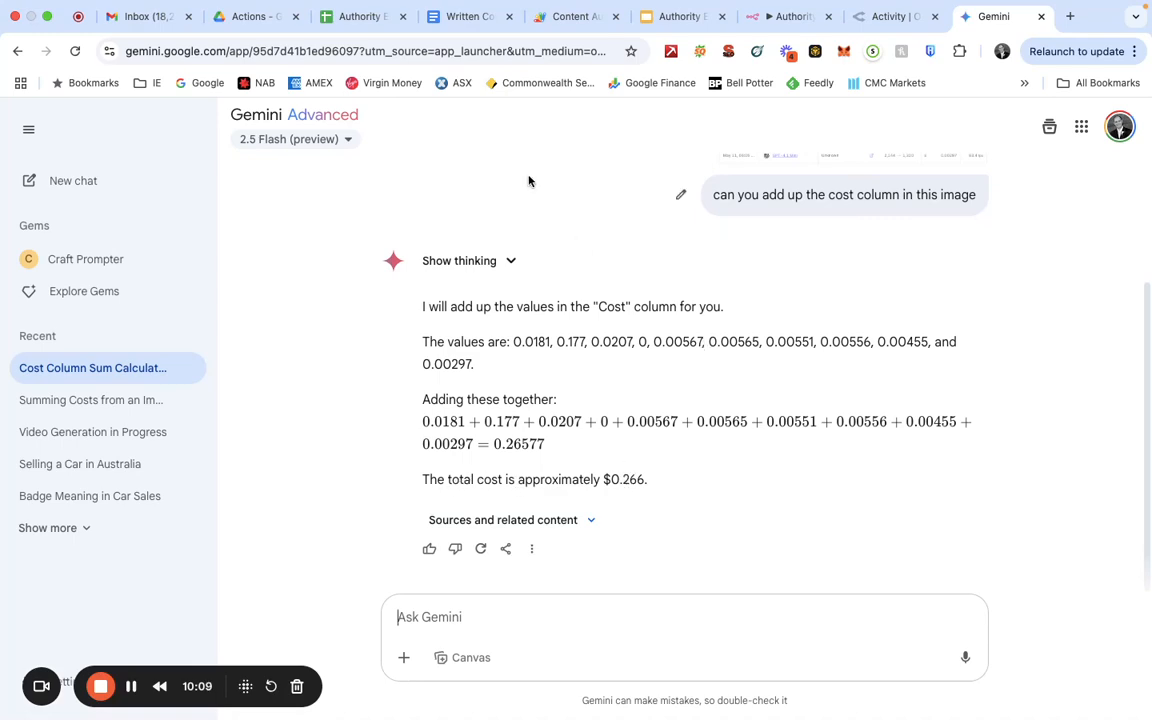
- Switch to the "Written Content: modern kitchen cabinets" document and check its word count
{"action": "left_click", "coordinate": [457, 18]}
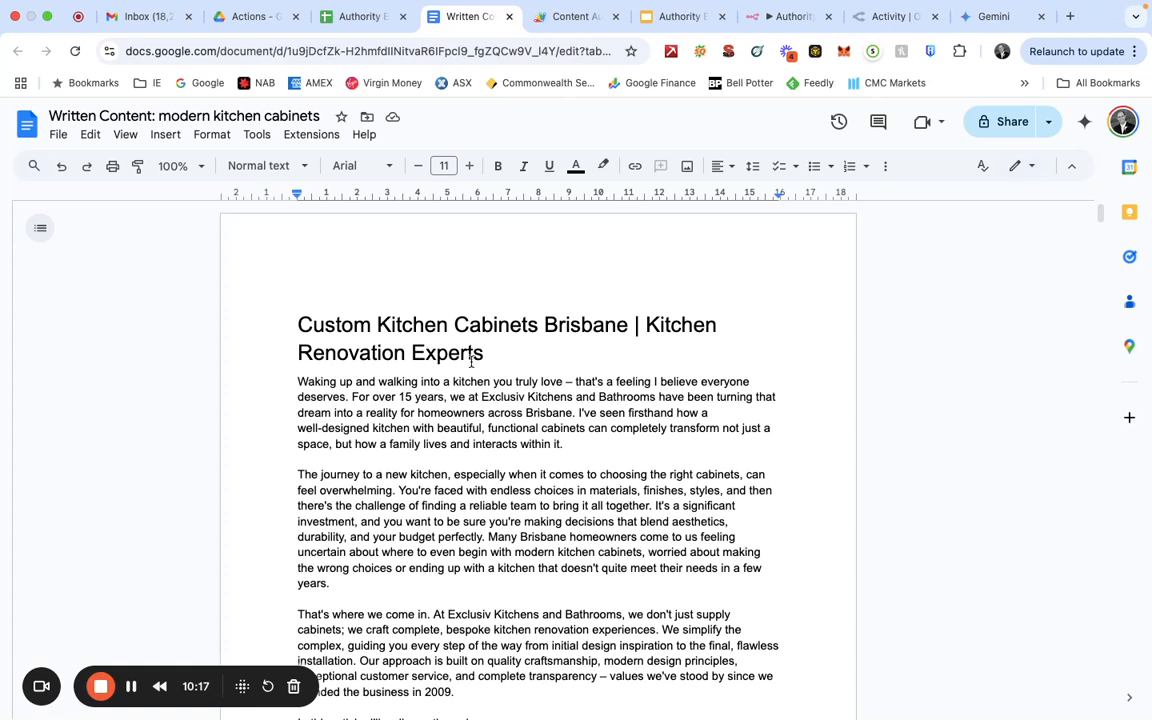
{"action": "left_click", "coordinate": [257, 138]}
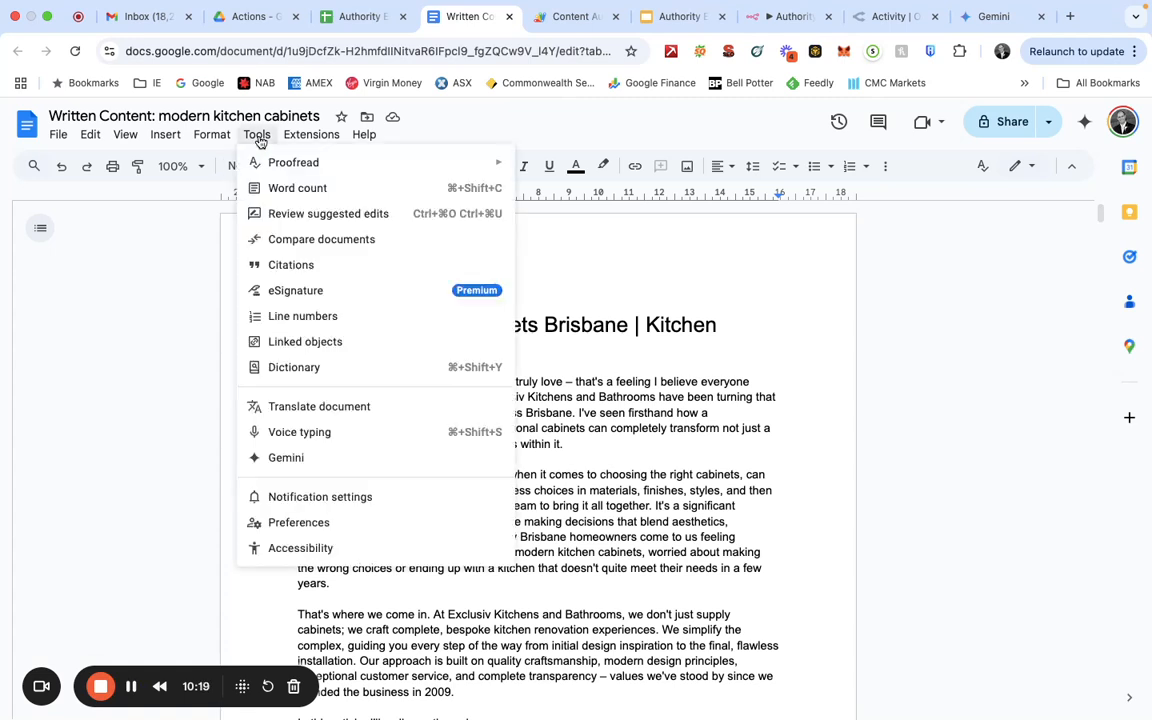
{"action": "left_click", "coordinate": [287, 189]}
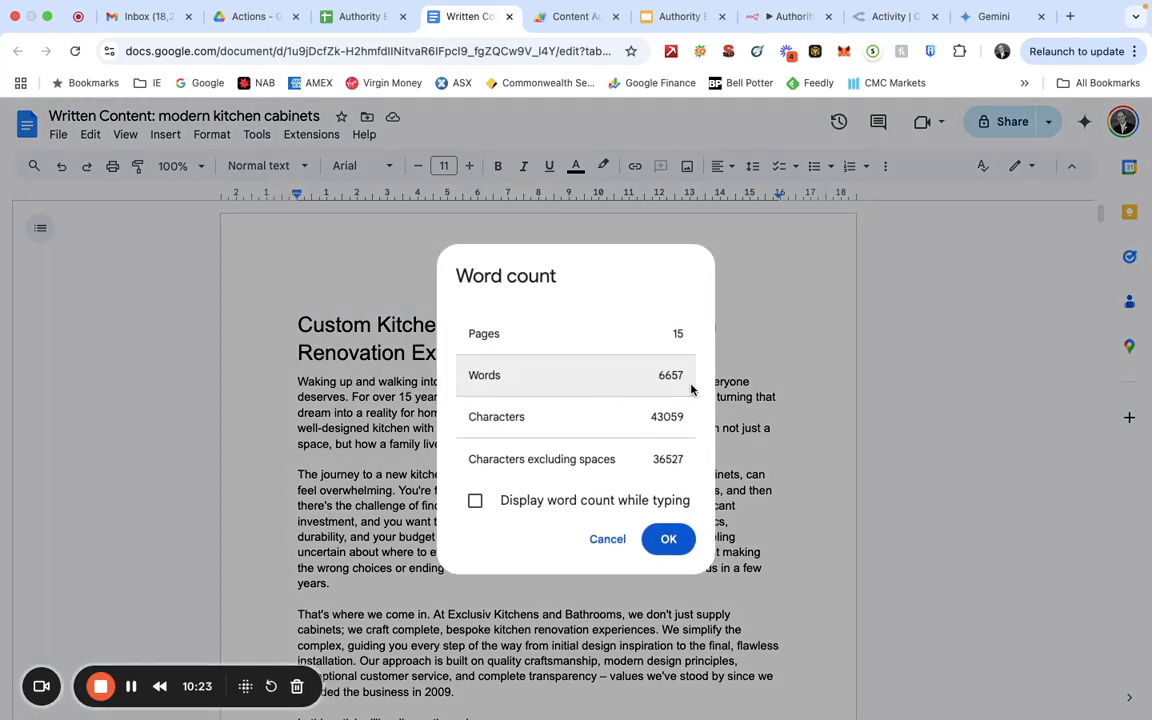
{"action": "left_click", "coordinate": [666, 539]}
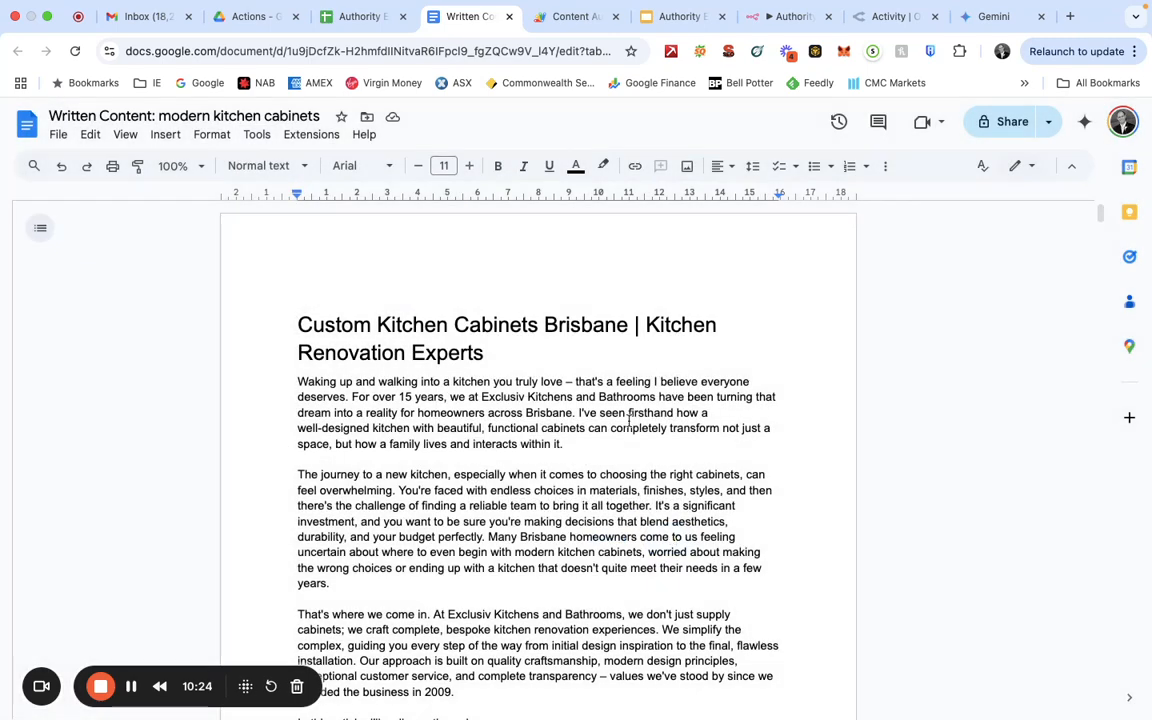
- Read the title and introduction of the Custom Kitchen Cabinets Brisbane article
{"action": "scroll", "coordinate": [627, 418], "scroll_direction": "down", "scroll_amount": 1}
{"action": "scroll", "coordinate": [627, 418], "scroll_direction": "down", "scroll_amount": 2}
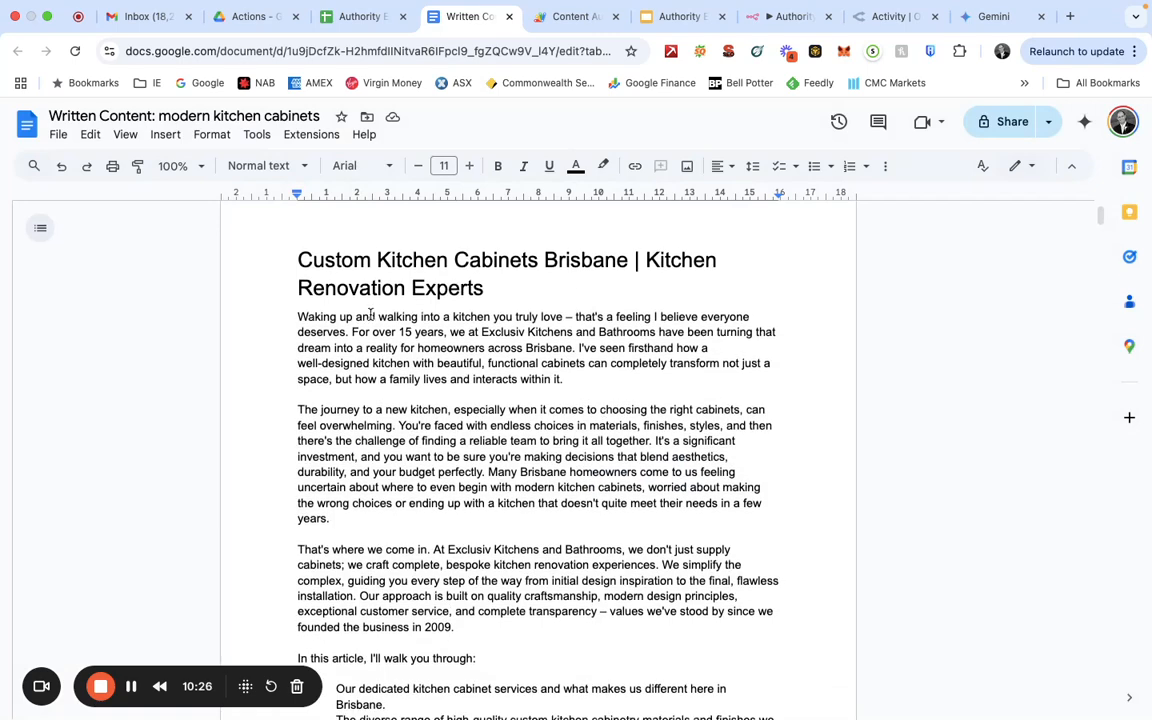
{"action": "scroll", "coordinate": [475, 428], "scroll_direction": "down", "scroll_amount": 2}
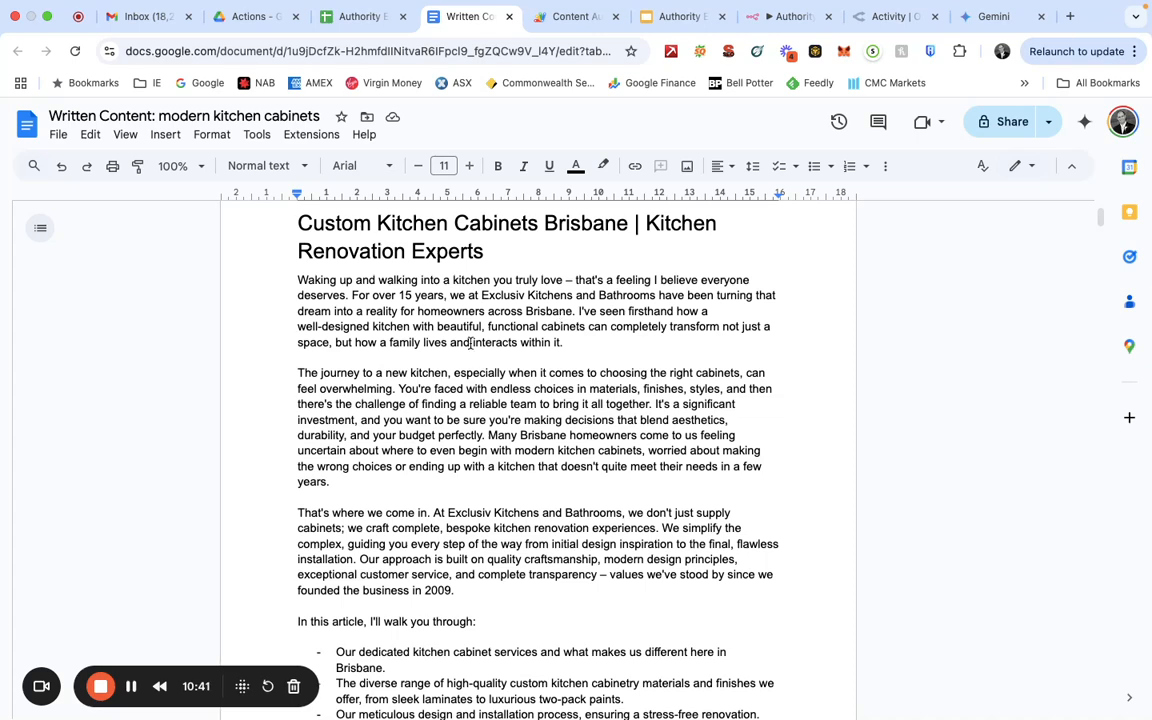
{"action": "scroll", "coordinate": [483, 361], "scroll_direction": "up", "scroll_amount": 1}
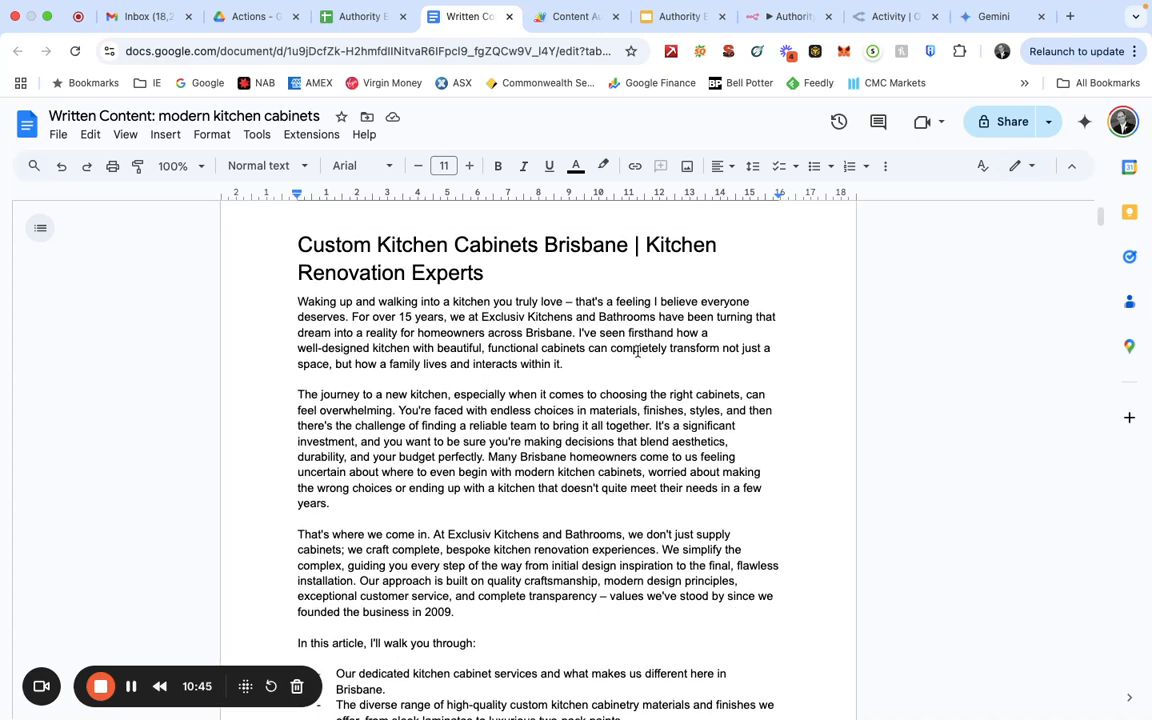
- Read the article's outline and the sections on Brisbane kitchen cabinet services and experienced cabinet makers
{"action": "scroll", "coordinate": [577, 472], "scroll_direction": "down", "scroll_amount": 6}
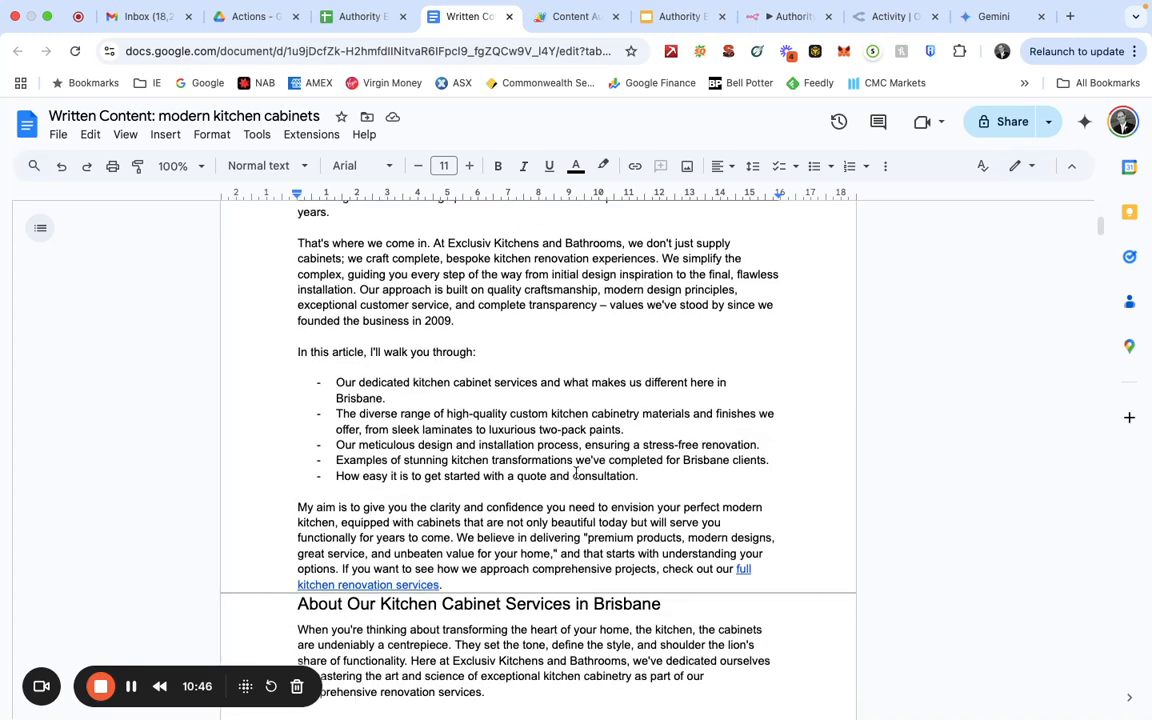
{"action": "scroll", "coordinate": [576, 472], "scroll_direction": "down", "scroll_amount": 5}
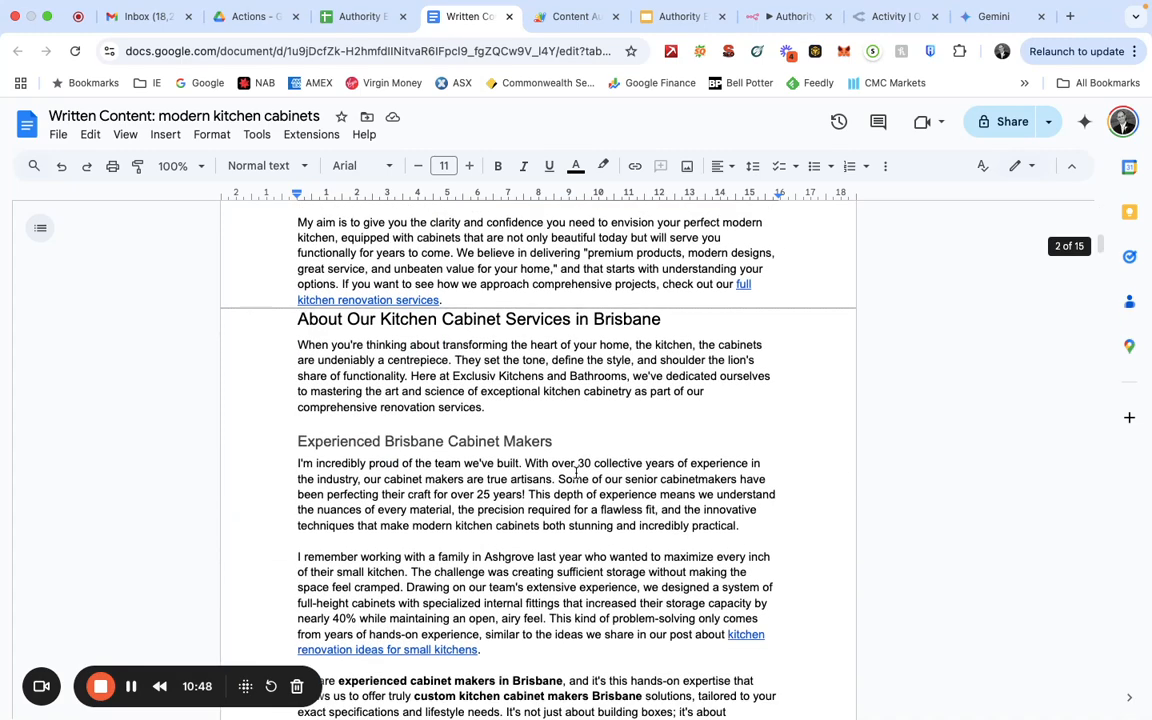
{"action": "scroll", "coordinate": [577, 472], "scroll_direction": "down", "scroll_amount": 6}
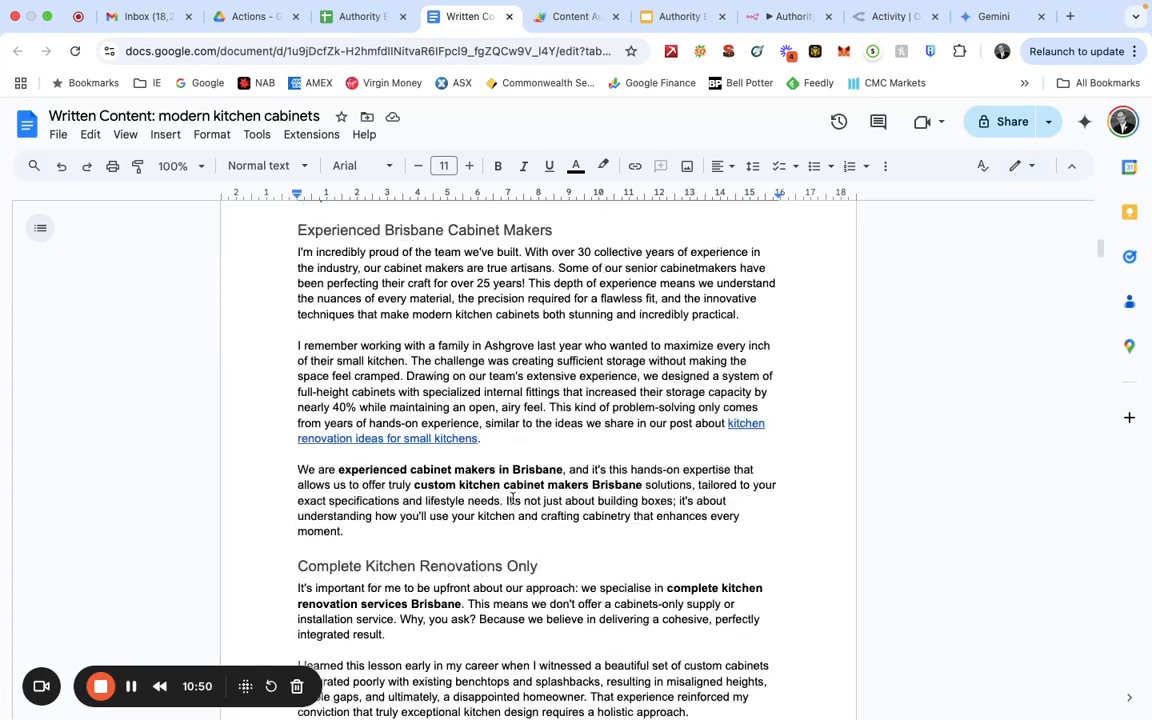
{"action": "scroll", "coordinate": [512, 498], "scroll_direction": "down", "scroll_amount": 17}
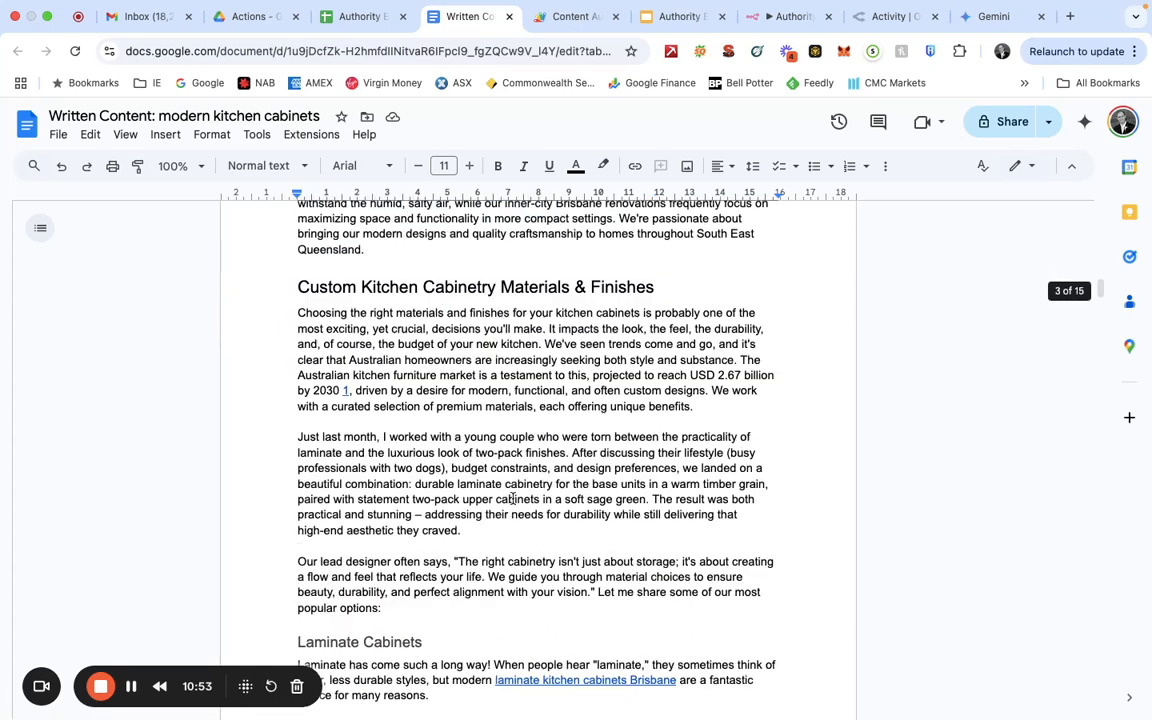
- Examine the materials and finishes sections, from laminate and acrylic to timber veneer, two-pack and Farmers Range cabinets, including their links and maintenance tips
{"action": "scroll", "coordinate": [556, 450], "scroll_direction": "down", "scroll_amount": 1}
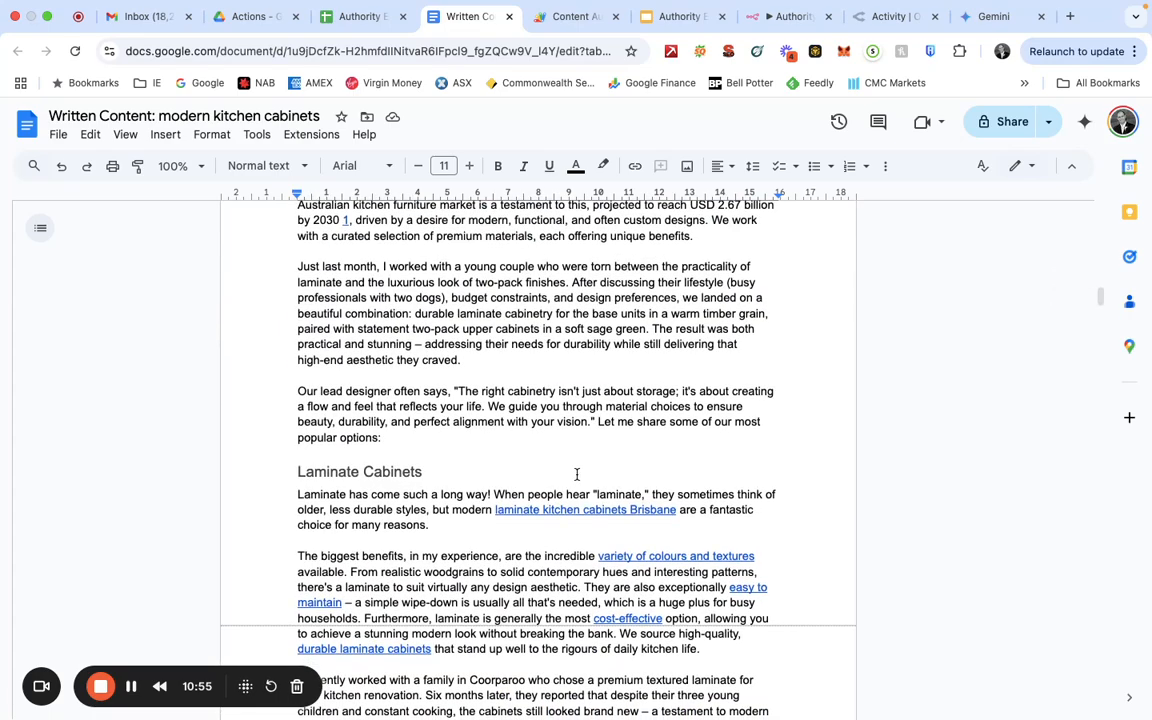
{"action": "scroll", "coordinate": [577, 474], "scroll_direction": "down", "scroll_amount": 5}
{"action": "scroll", "coordinate": [492, 466], "scroll_direction": "down", "scroll_amount": 3}
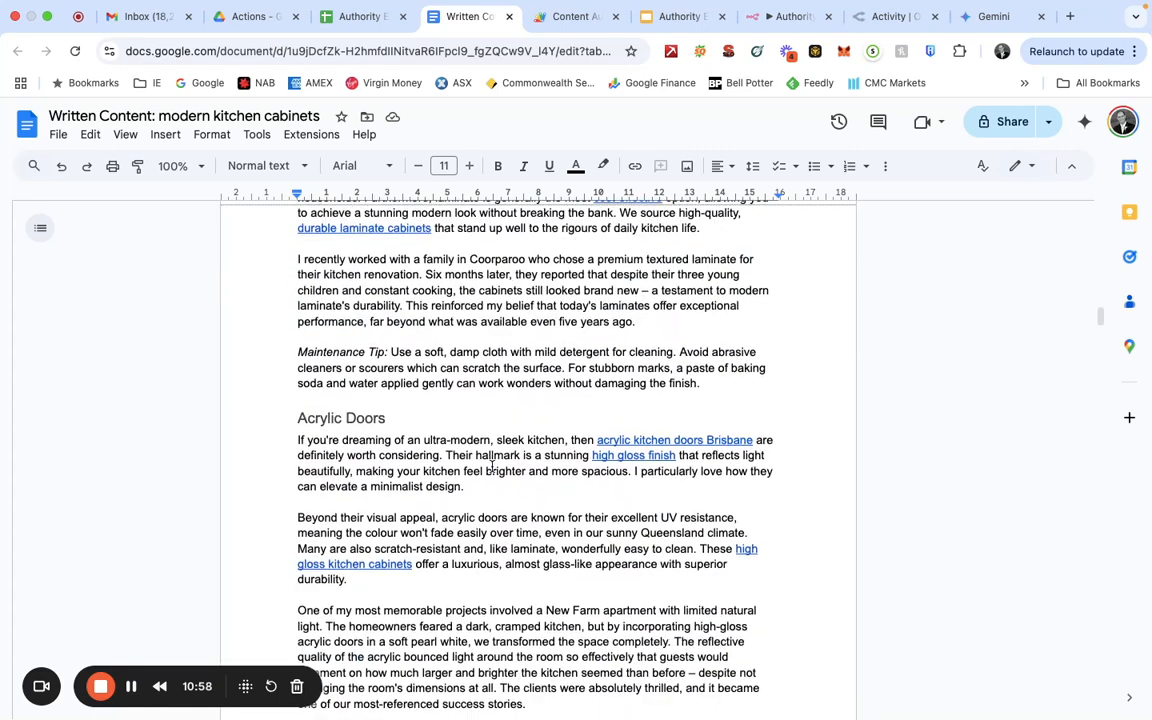
{"action": "scroll", "coordinate": [492, 466], "scroll_direction": "down", "scroll_amount": 6}
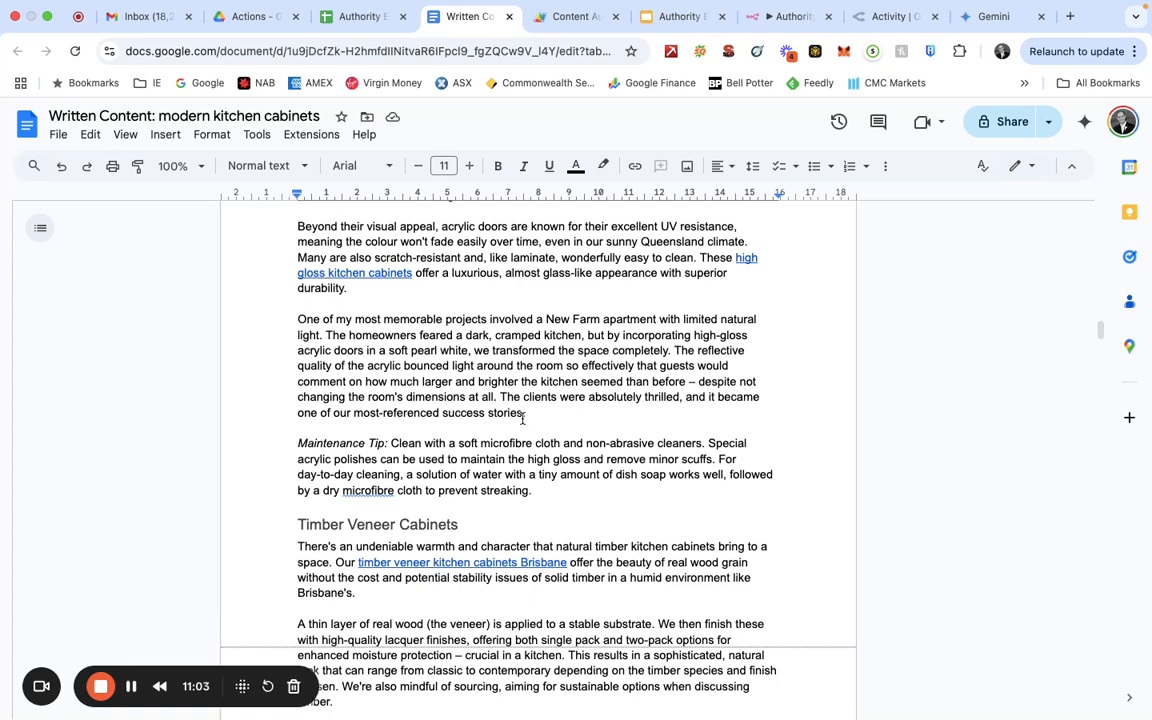
{"action": "scroll", "coordinate": [522, 419], "scroll_direction": "down", "scroll_amount": 9}
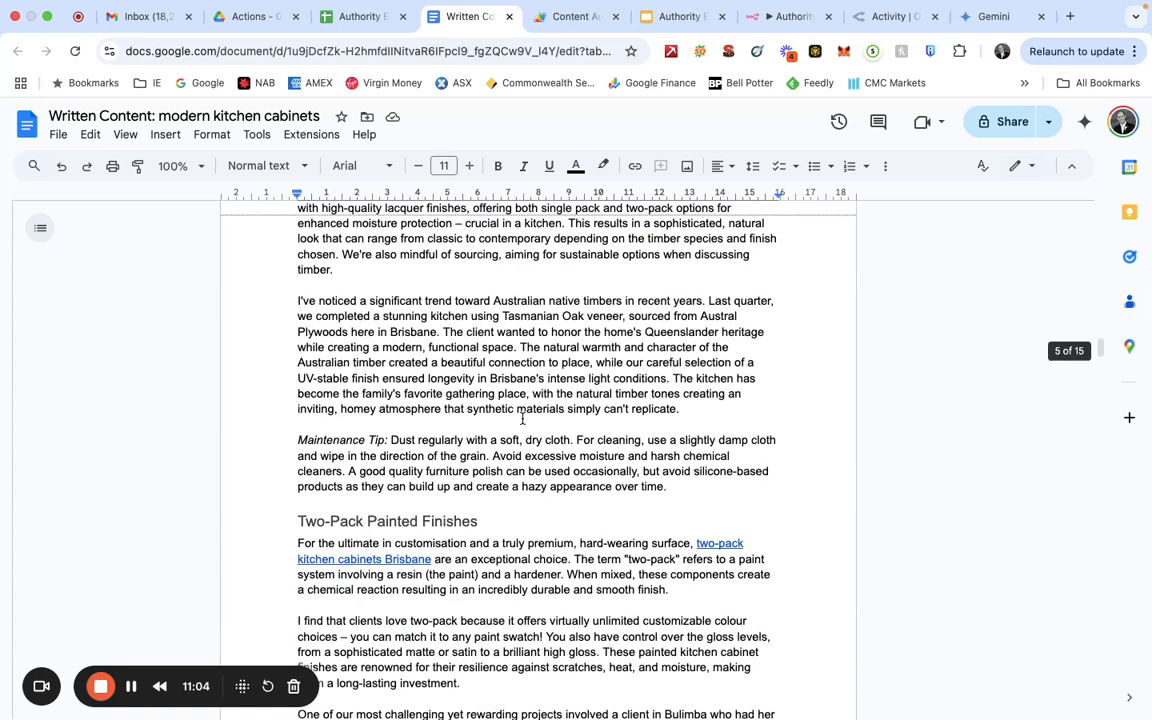
{"action": "scroll", "coordinate": [522, 419], "scroll_direction": "down", "scroll_amount": 5}
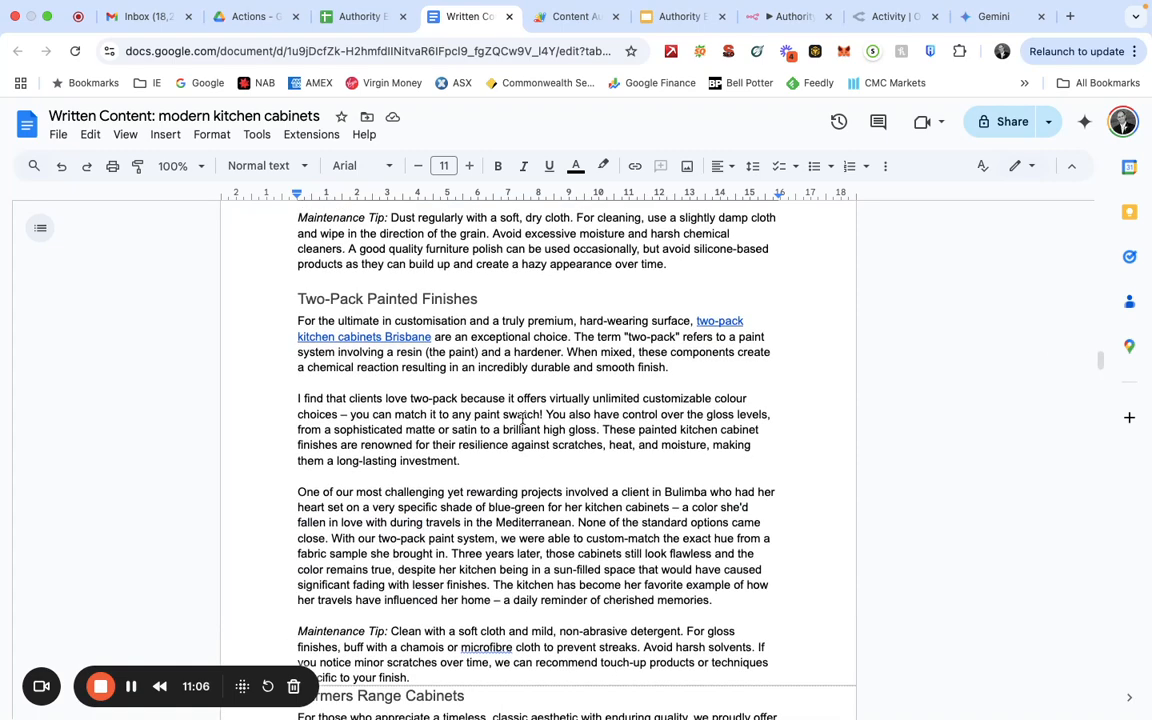
{"action": "scroll", "coordinate": [522, 419], "scroll_direction": "down", "scroll_amount": 1}
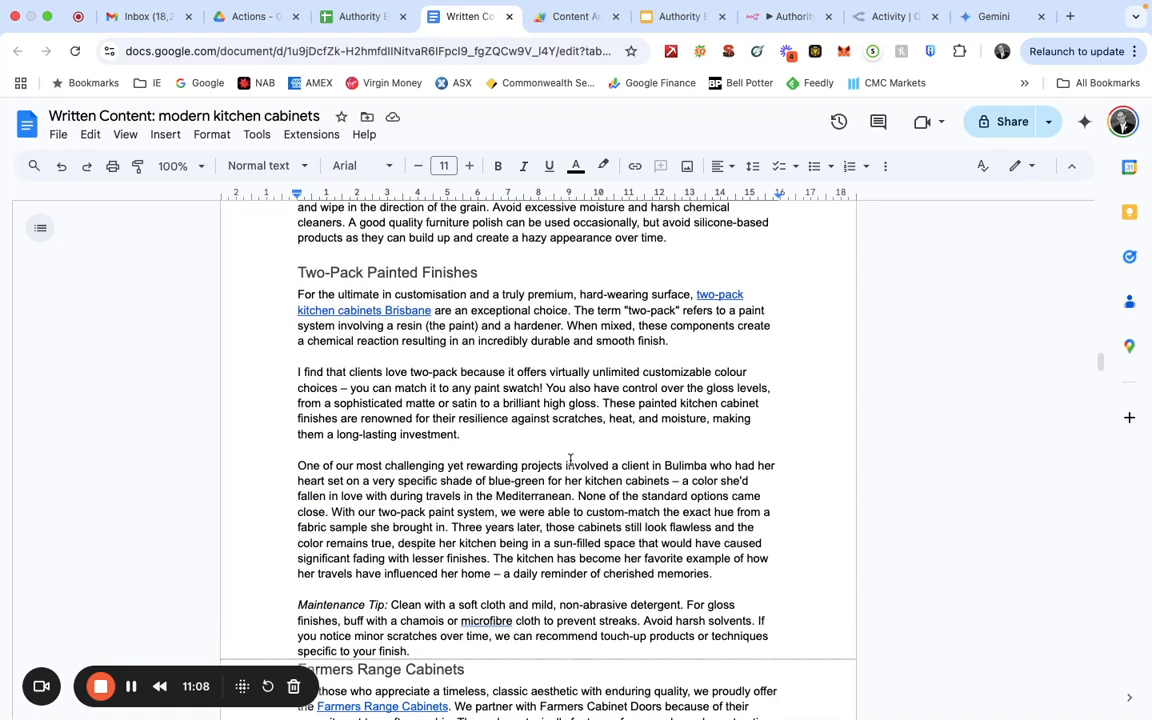
{"action": "scroll", "coordinate": [570, 459], "scroll_direction": "down", "scroll_amount": 6}
{"action": "scroll", "coordinate": [631, 470], "scroll_direction": "down", "scroll_amount": 5}
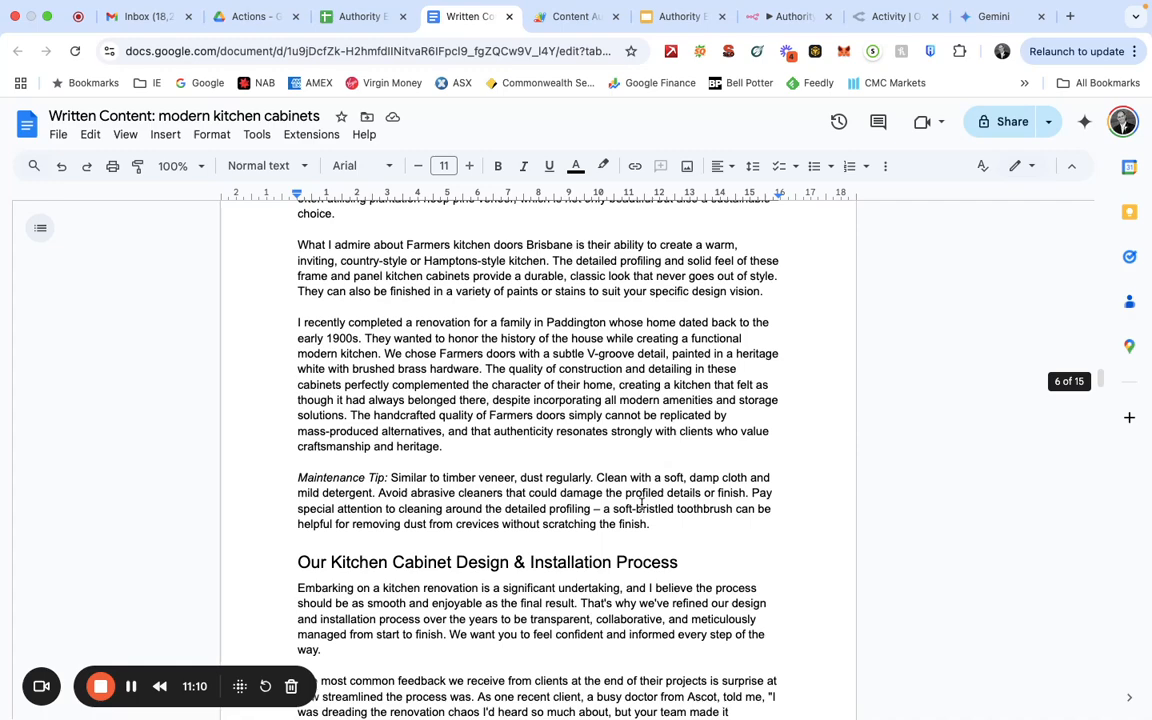
- Skim the article's design process, completed projects and contact sections, and return to the Authority Engine presentation in Google Slides
{"action": "scroll", "coordinate": [590, 410], "scroll_direction": "down", "scroll_amount": 2}
{"action": "scroll", "coordinate": [545, 362], "scroll_direction": "down", "scroll_amount": 2}
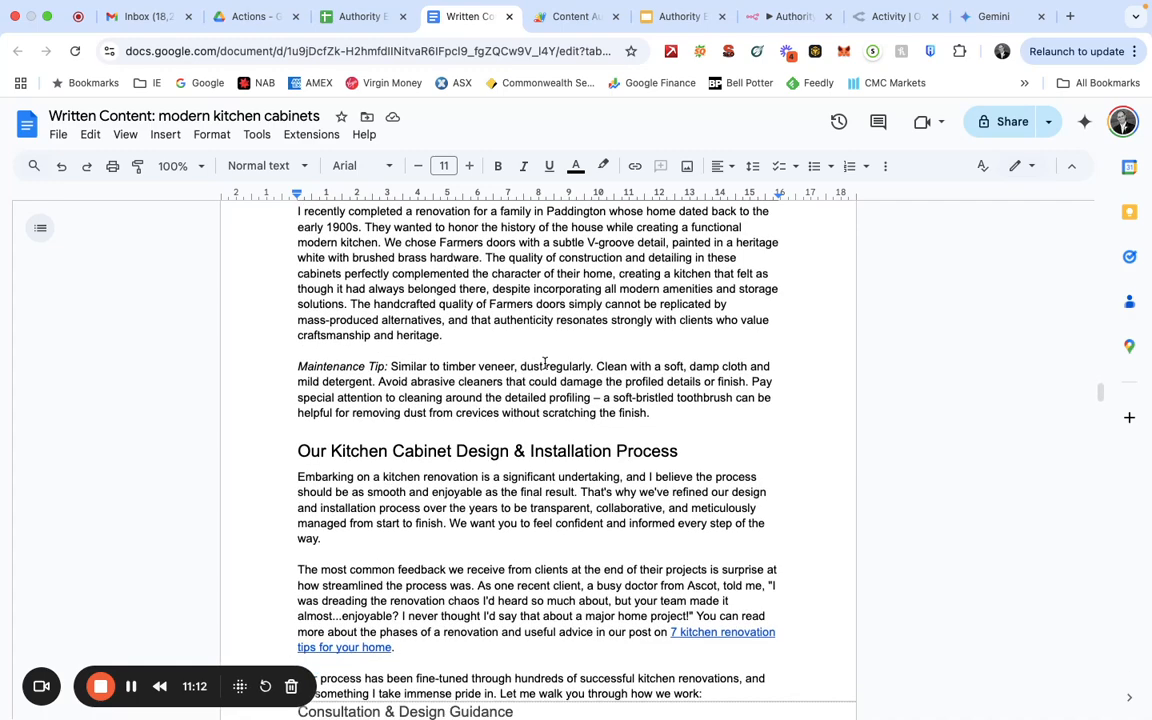
{"action": "scroll", "coordinate": [545, 362], "scroll_direction": "down", "scroll_amount": 15}
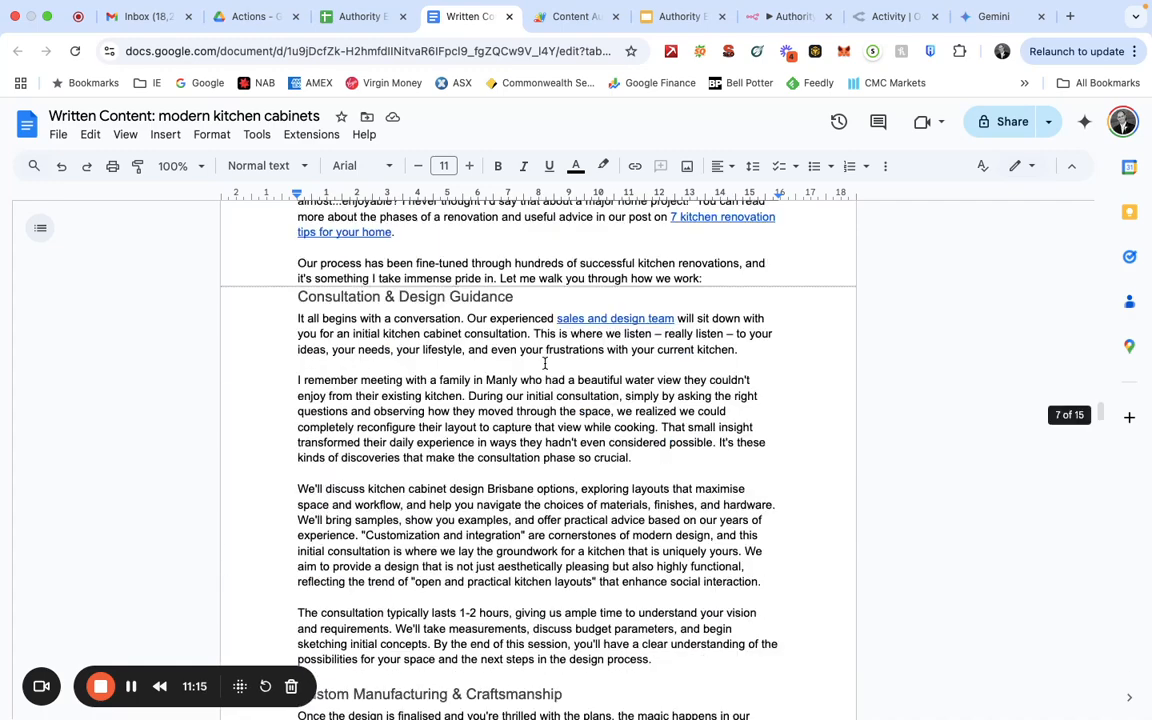
{"action": "scroll", "coordinate": [545, 362], "scroll_direction": "down", "scroll_amount": 14}
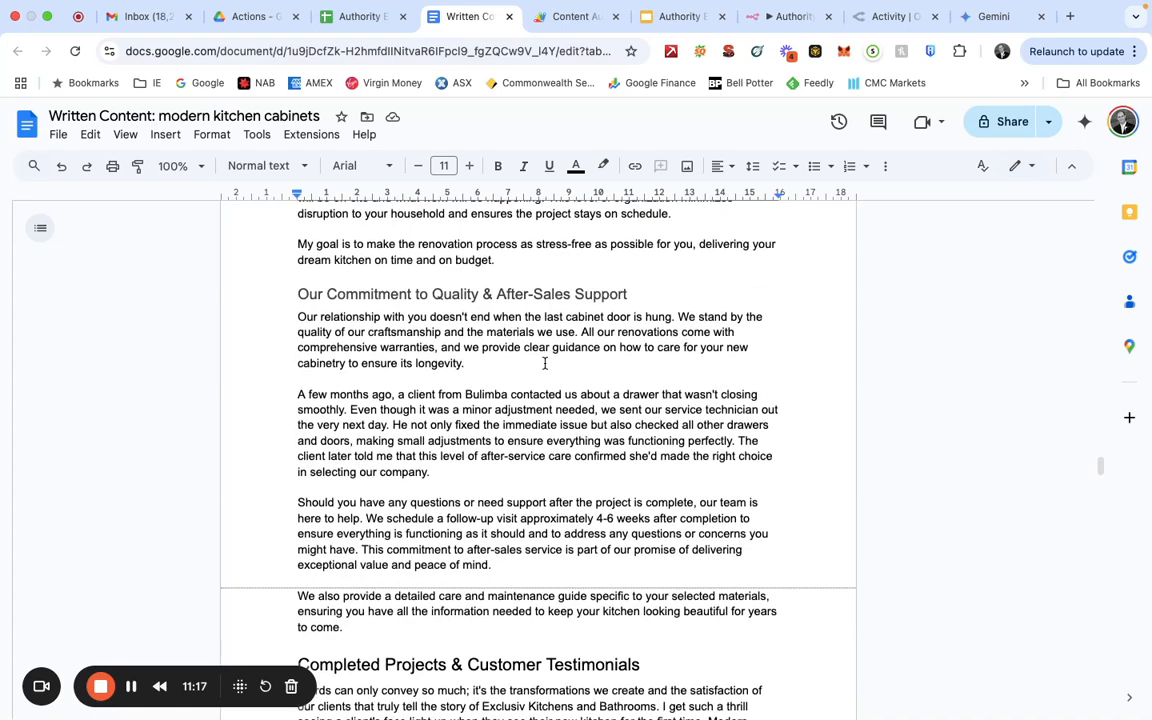
{"action": "scroll", "coordinate": [545, 362], "scroll_direction": "down", "scroll_amount": 4}
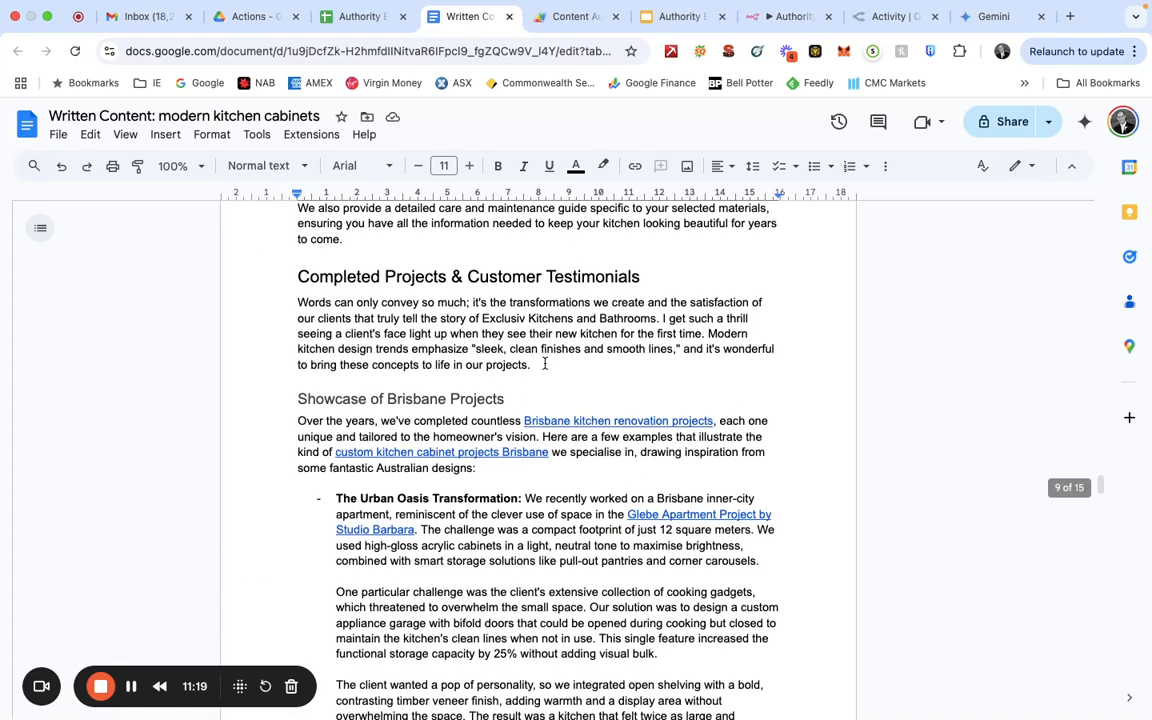
{"action": "scroll", "coordinate": [545, 362], "scroll_direction": "down", "scroll_amount": 15}
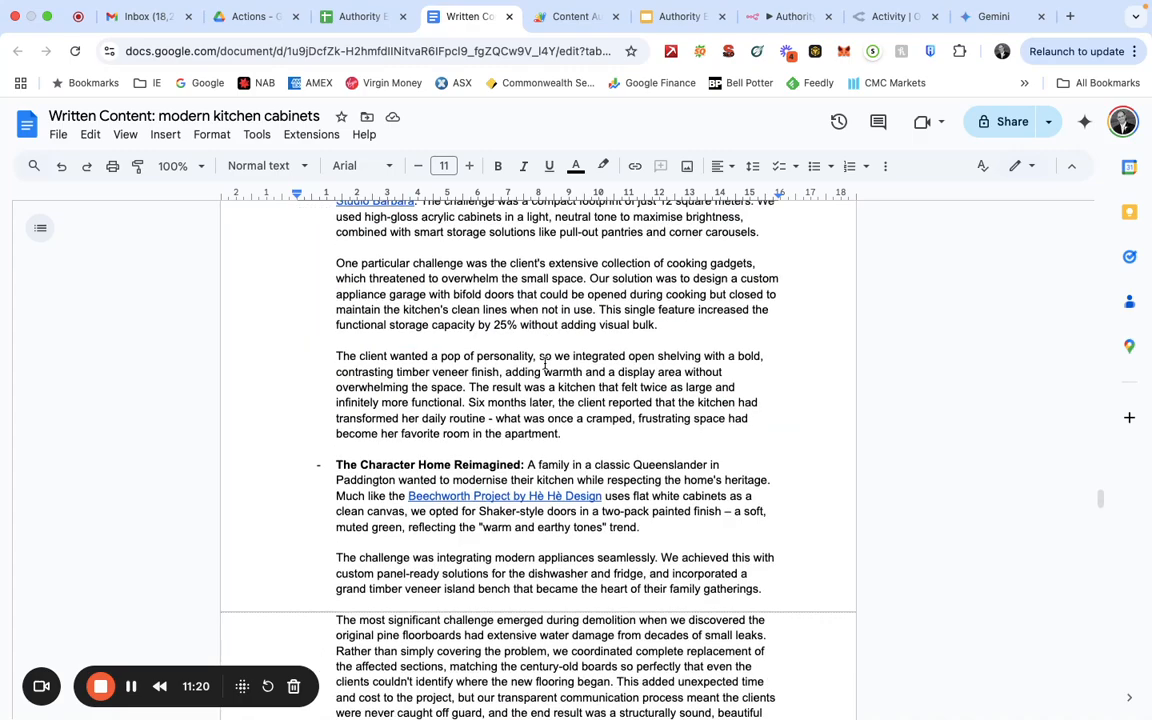
{"action": "scroll", "coordinate": [545, 362], "scroll_direction": "down", "scroll_amount": 20}
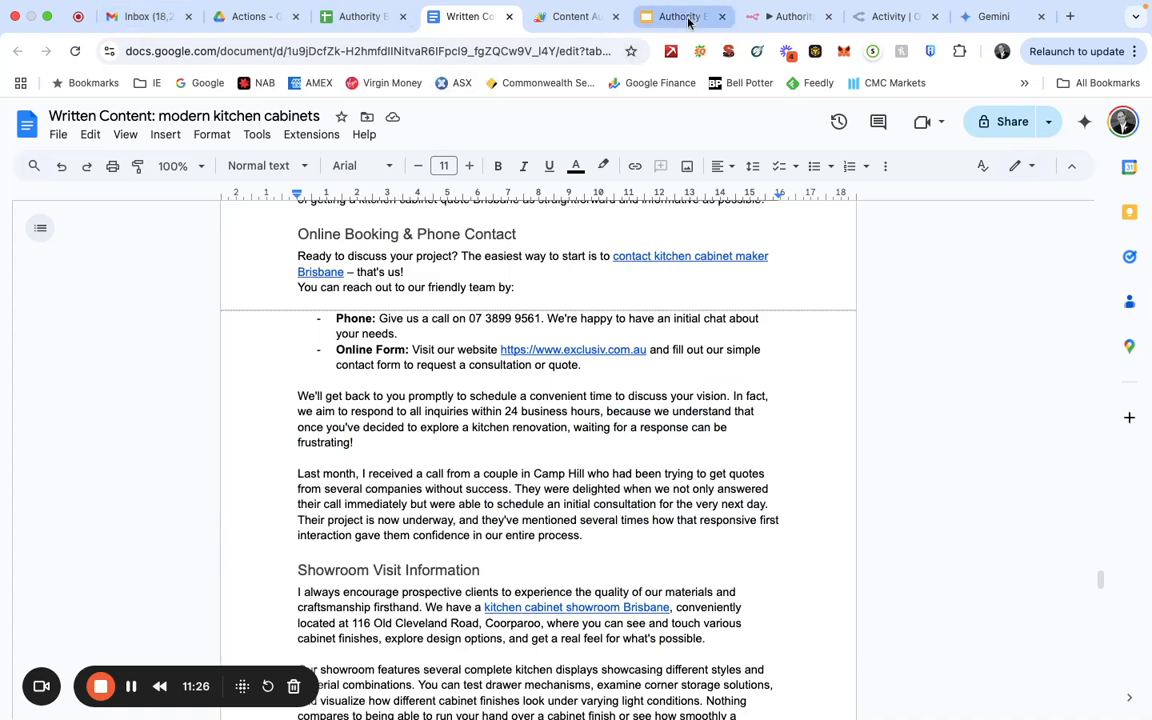
{"action": "left_click", "coordinate": [681, 18]}
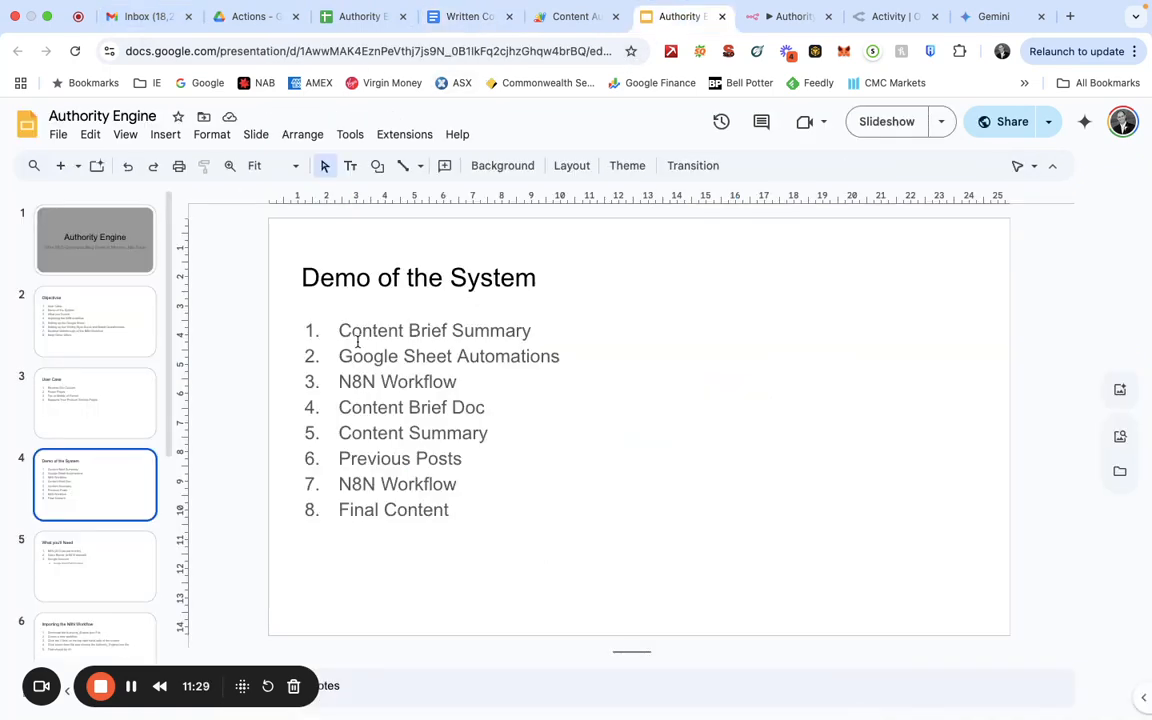
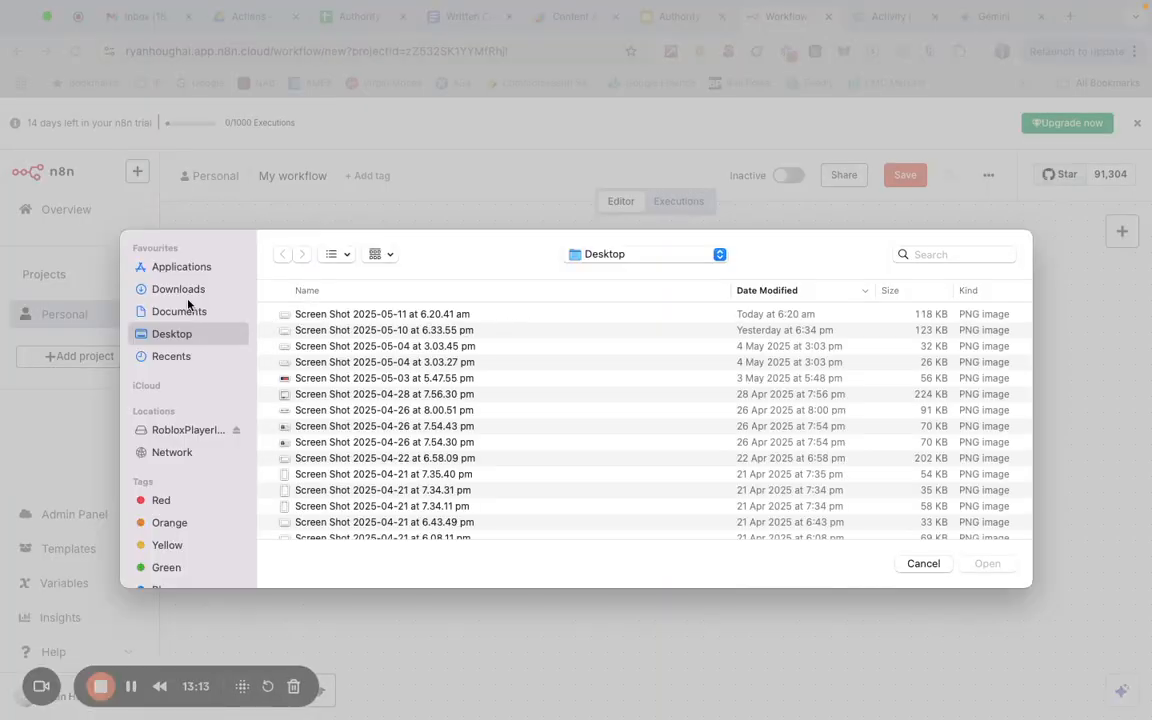
- Import the Authority_Engine.json file from the Downloads folder into the new n8n workflow
{"action": "left_click", "coordinate": [186, 290]}
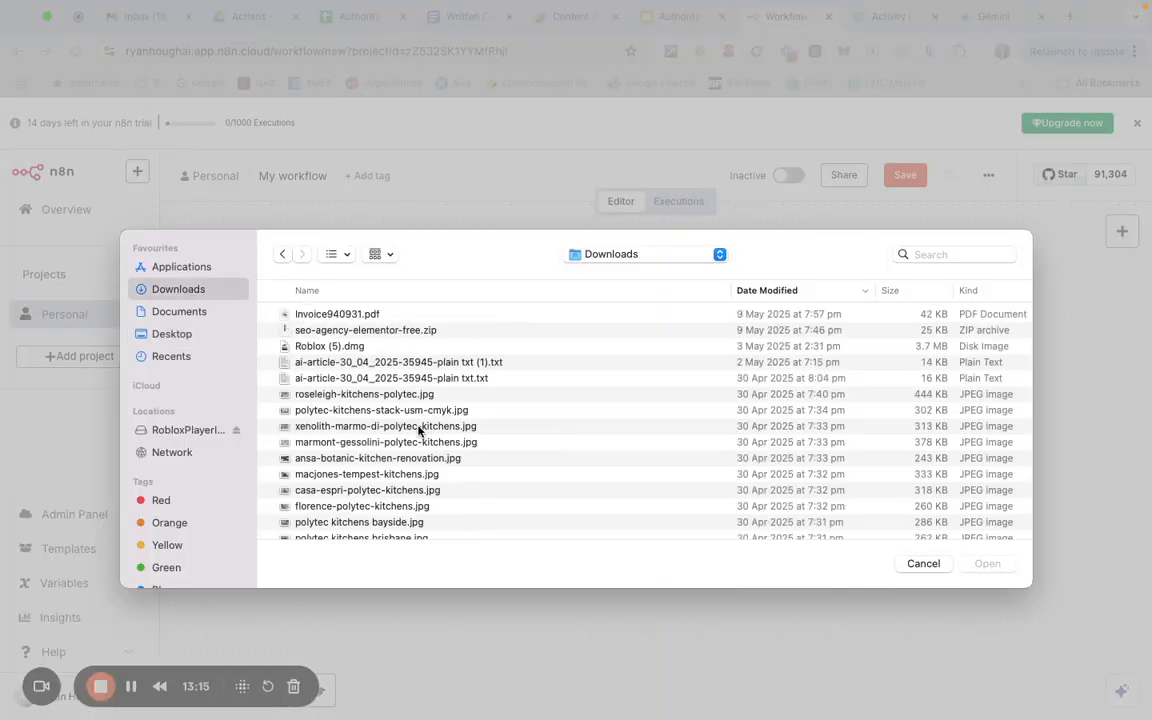
{"action": "scroll", "coordinate": [419, 430], "scroll_direction": "down", "scroll_amount": 5}
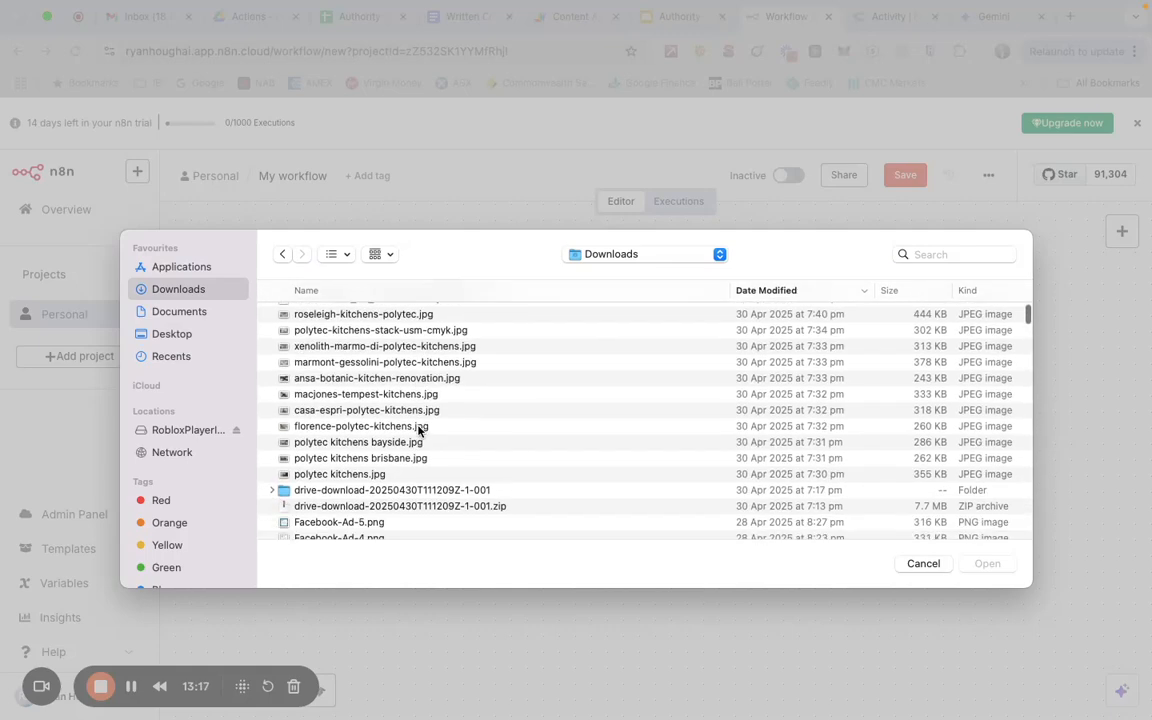
{"action": "scroll", "coordinate": [419, 430], "scroll_direction": "down", "scroll_amount": 4}
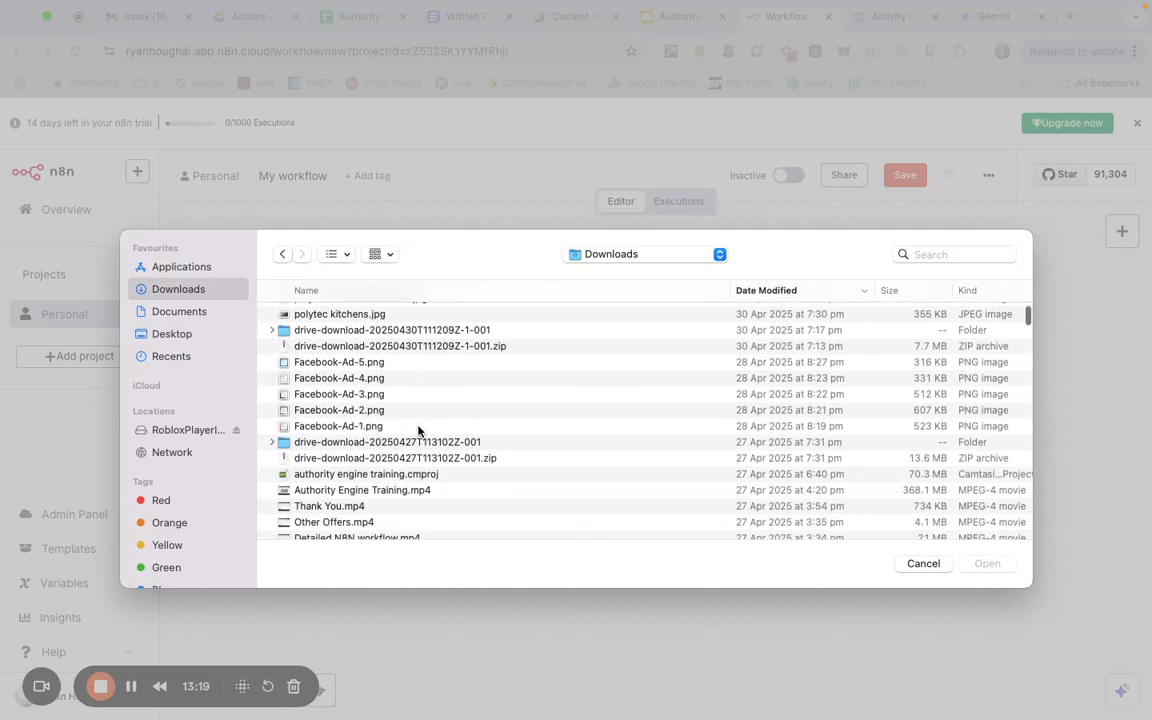
{"action": "scroll", "coordinate": [419, 430], "scroll_direction": "down", "scroll_amount": 4}
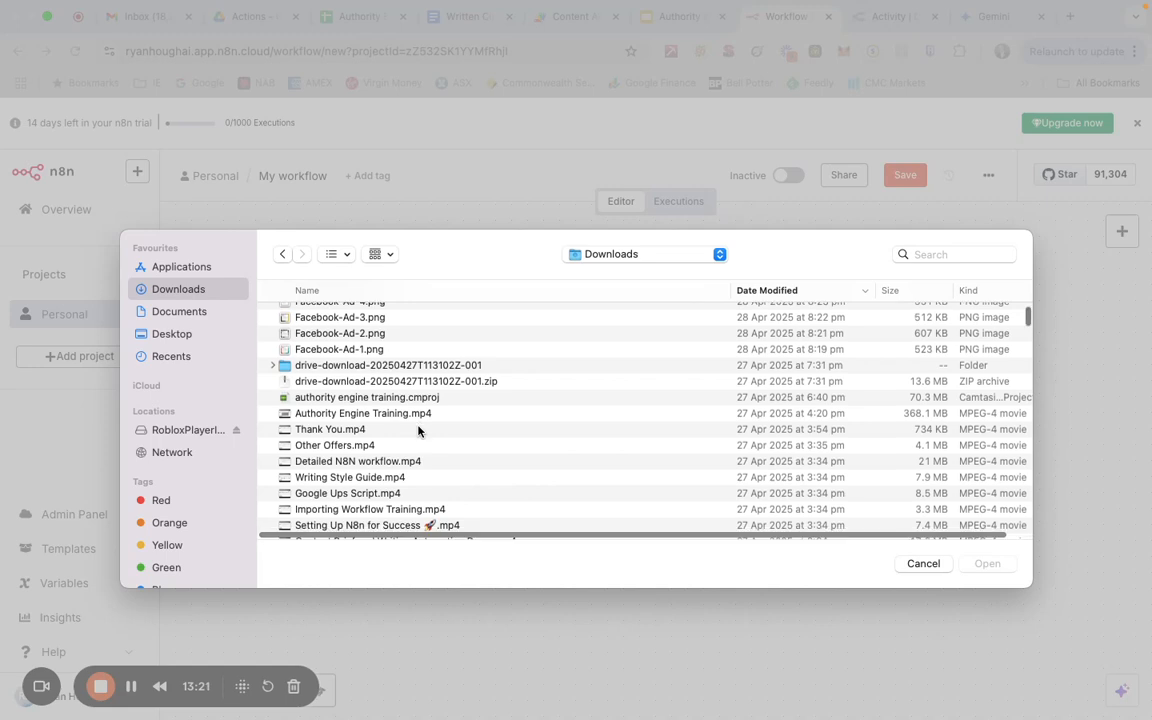
{"action": "scroll", "coordinate": [419, 430], "scroll_direction": "down", "scroll_amount": 4}
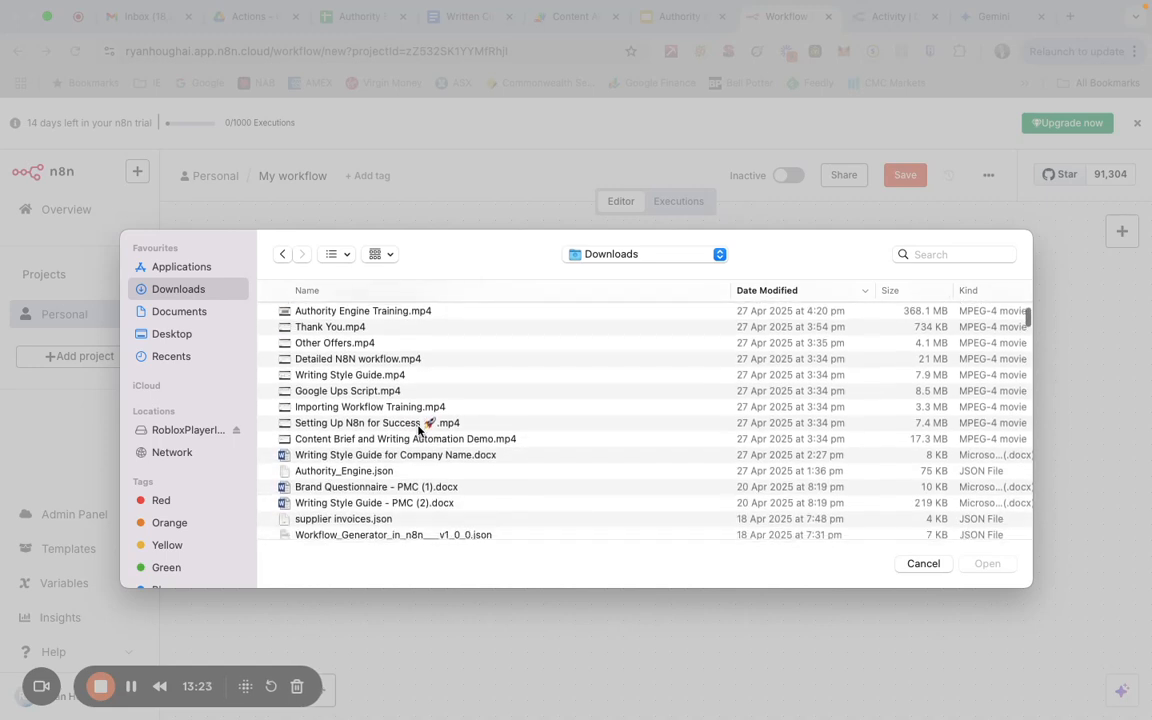
{"action": "left_click", "coordinate": [362, 466]}
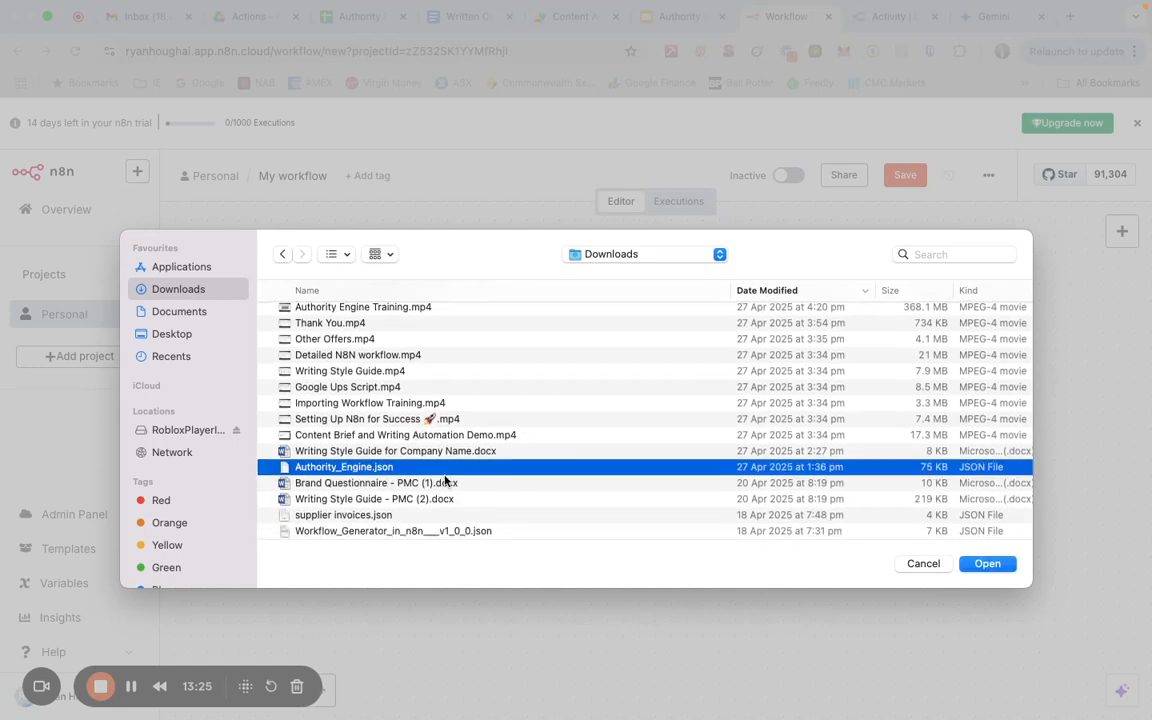
{"action": "left_click", "coordinate": [985, 564]}
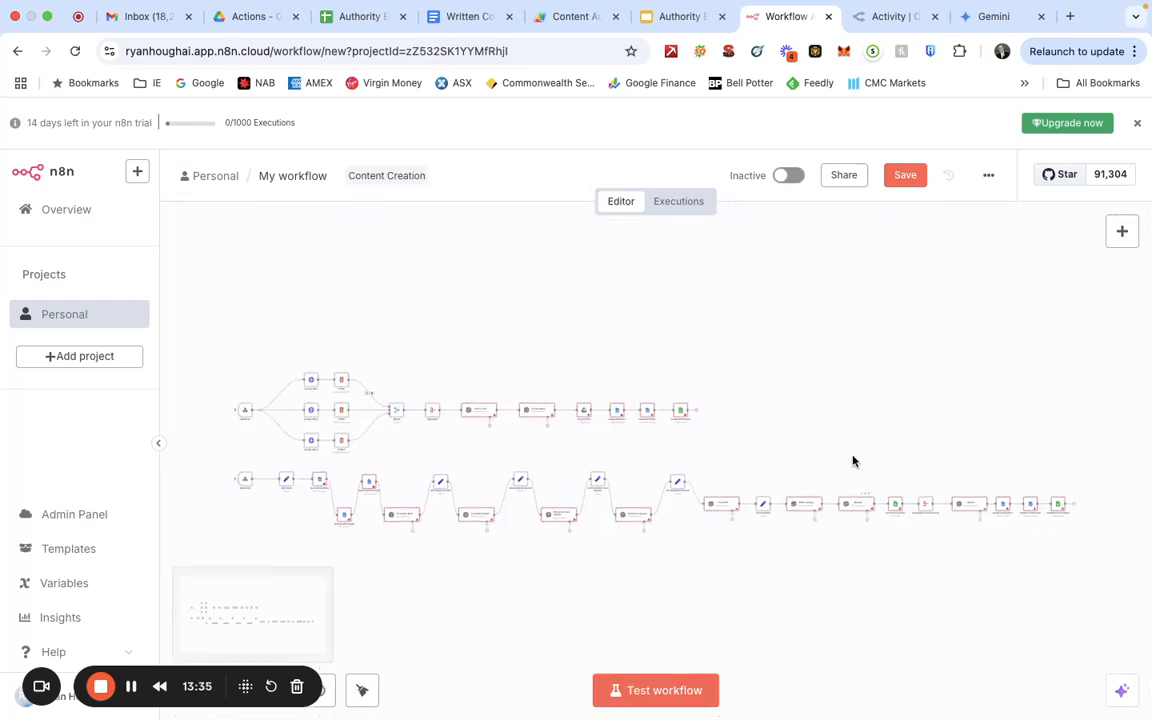
- Switch to the Authority Engine presentation and go through the "What you'll Need" and "Importing the N8N Workflow" slides
{"action": "left_click", "coordinate": [668, 17]}
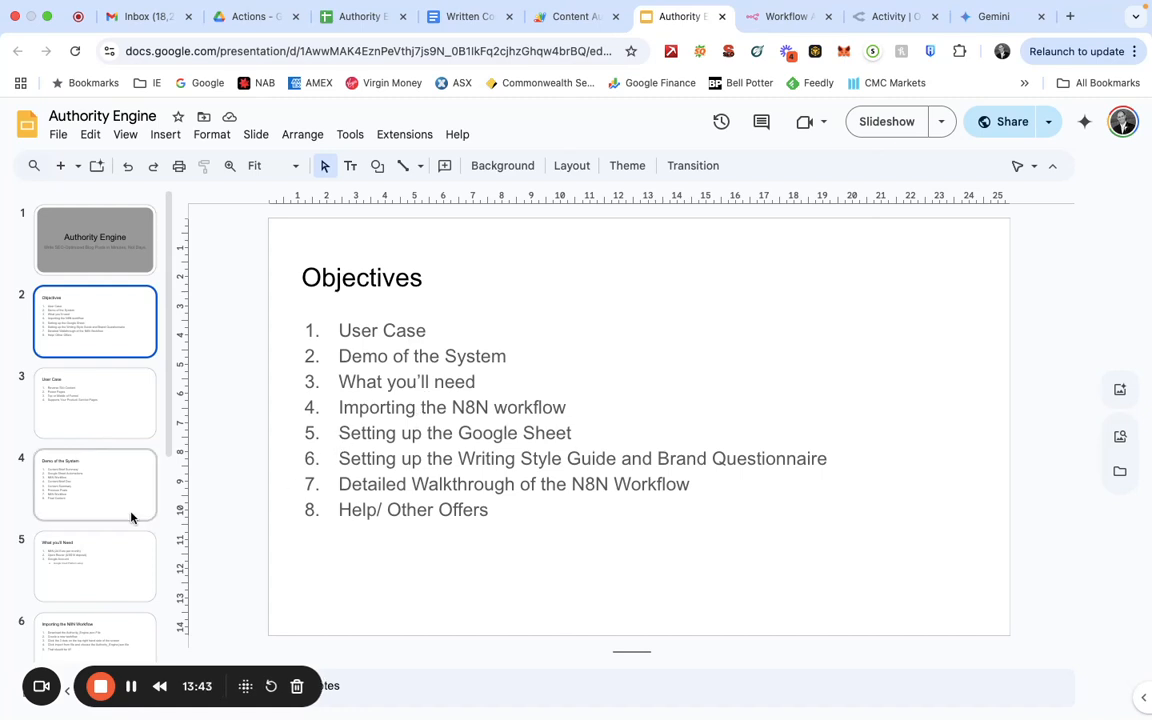
{"action": "left_click", "coordinate": [78, 584]}
{"action": "scroll", "coordinate": [78, 584], "scroll_direction": "down", "scroll_amount": 2}
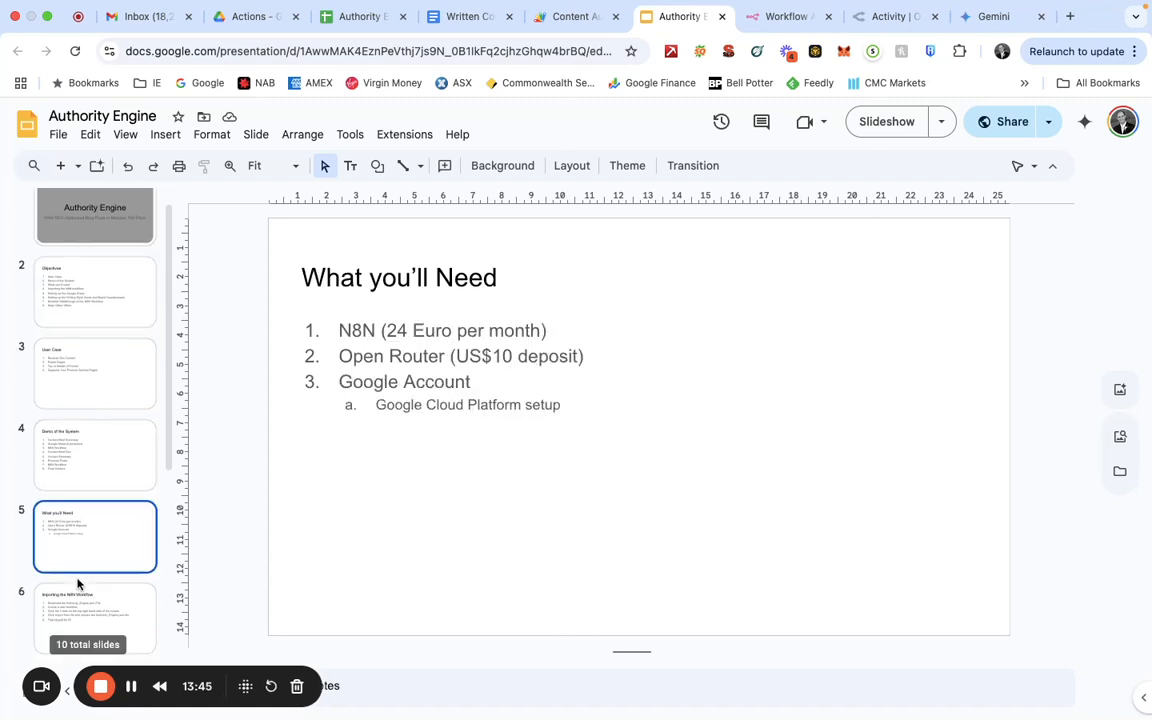
{"action": "left_click", "coordinate": [93, 554]}
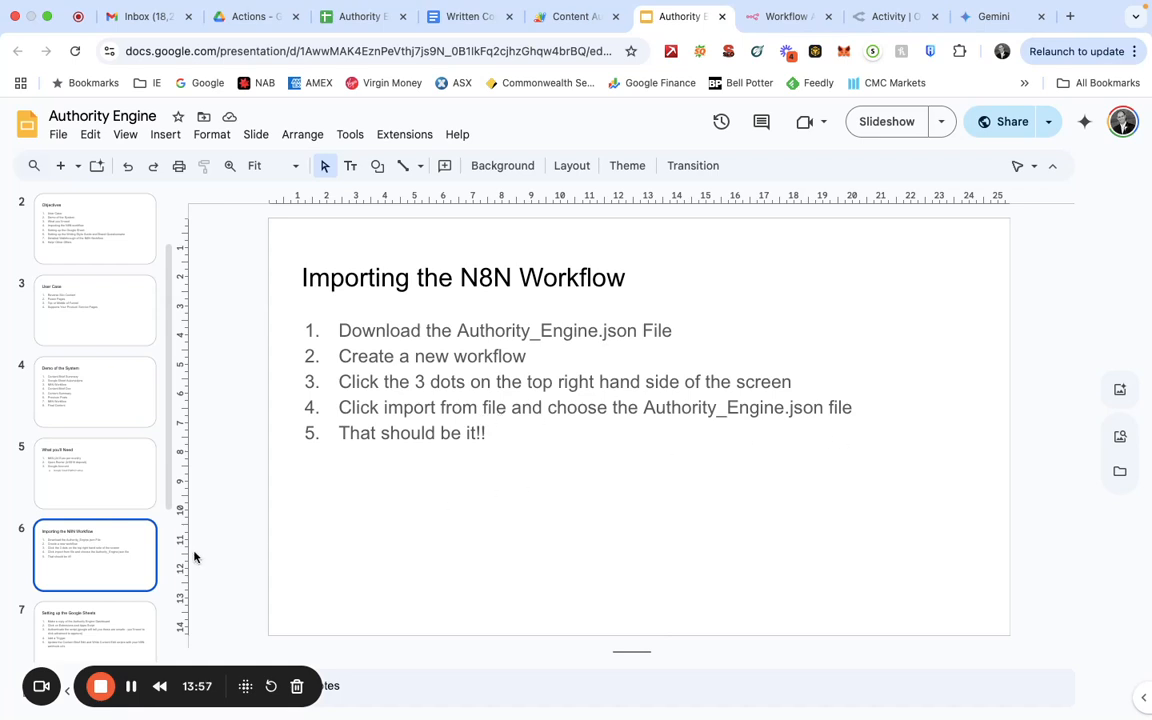
- Revisit the Objectives slide and move ahead to the "Setting up the Writing Style Guide & Brand Questionnaire" slide
{"action": "left_click", "coordinate": [98, 244]}
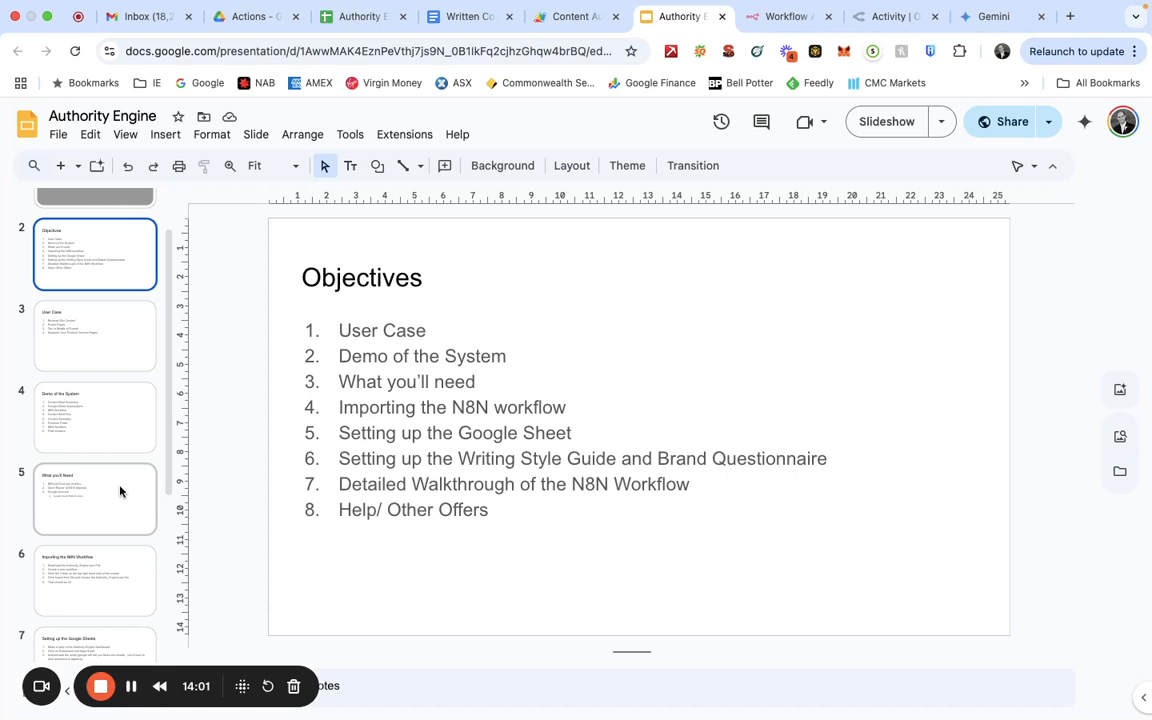
{"action": "scroll", "coordinate": [115, 470], "scroll_direction": "down", "scroll_amount": 2}
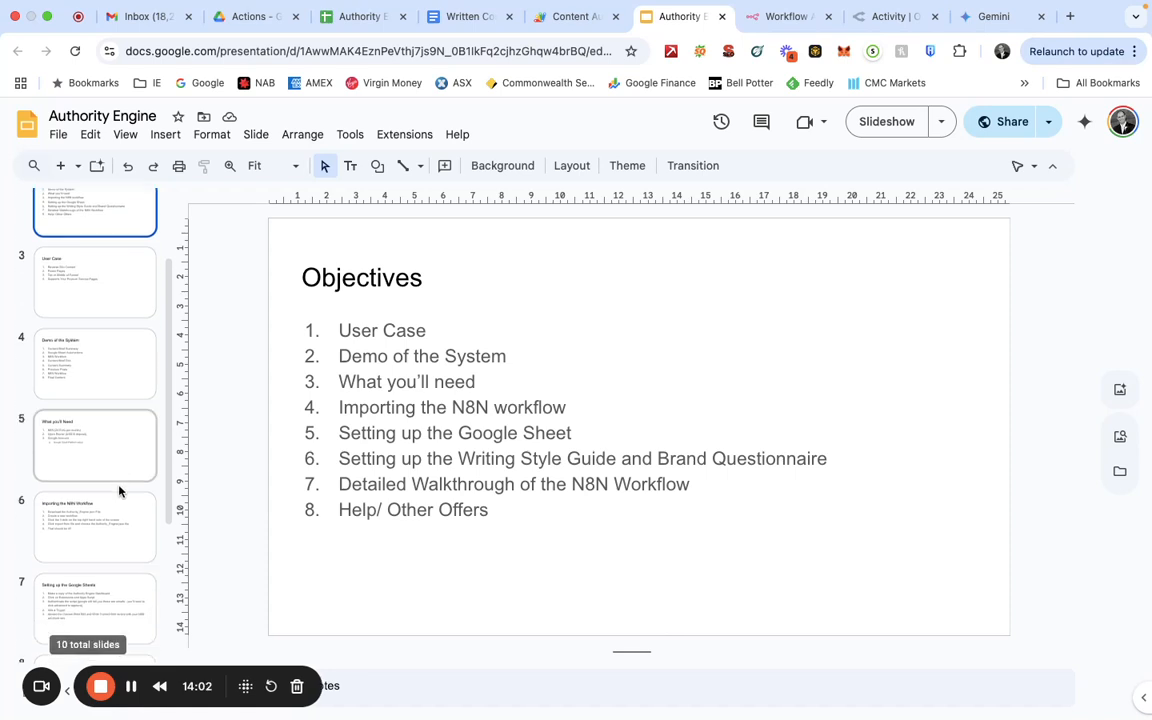
{"action": "left_click", "coordinate": [77, 582]}
{"action": "key", "text": "Down"}
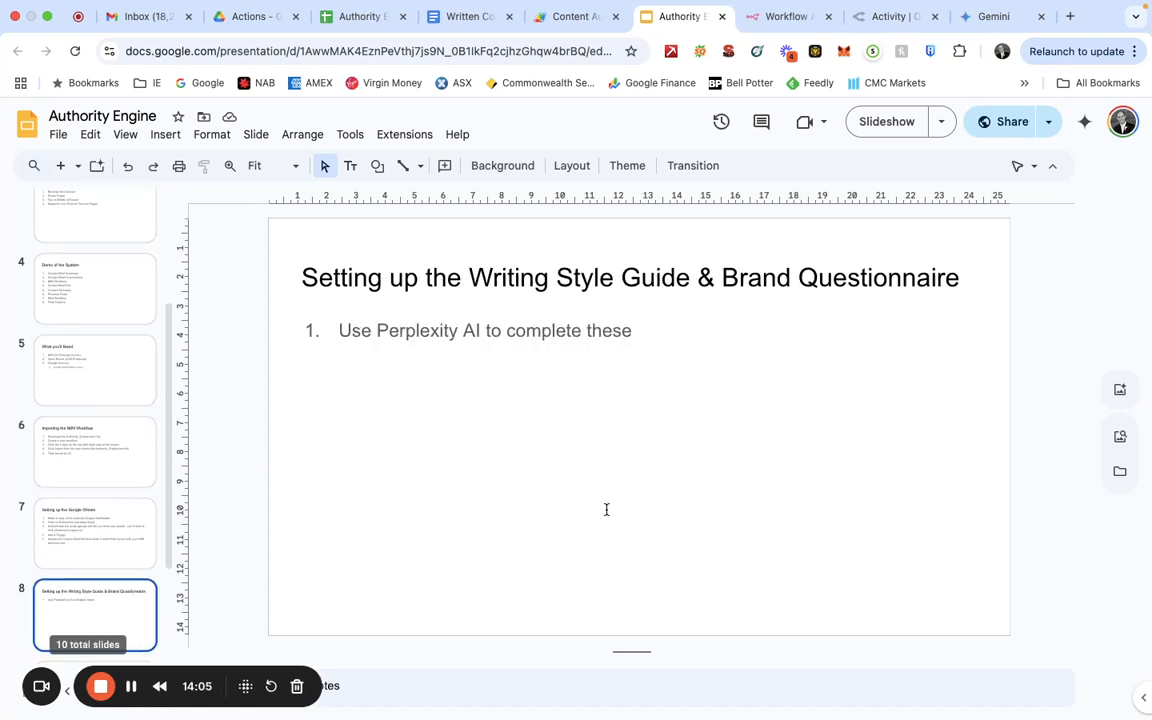
- Show the "Setting up the Google Sheets" slide, and check the Authority Engine - DashBoard spreadsheet before returning to that slide
{"action": "left_click", "coordinate": [87, 527]}
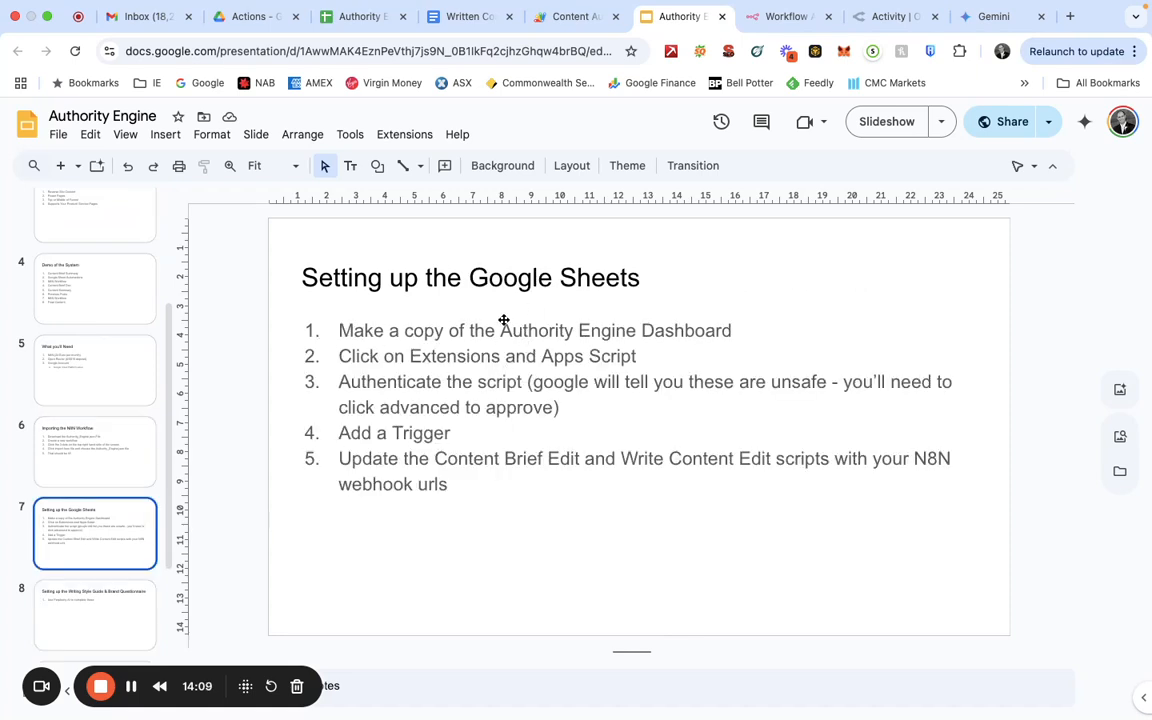
{"action": "left_click", "coordinate": [352, 37]}
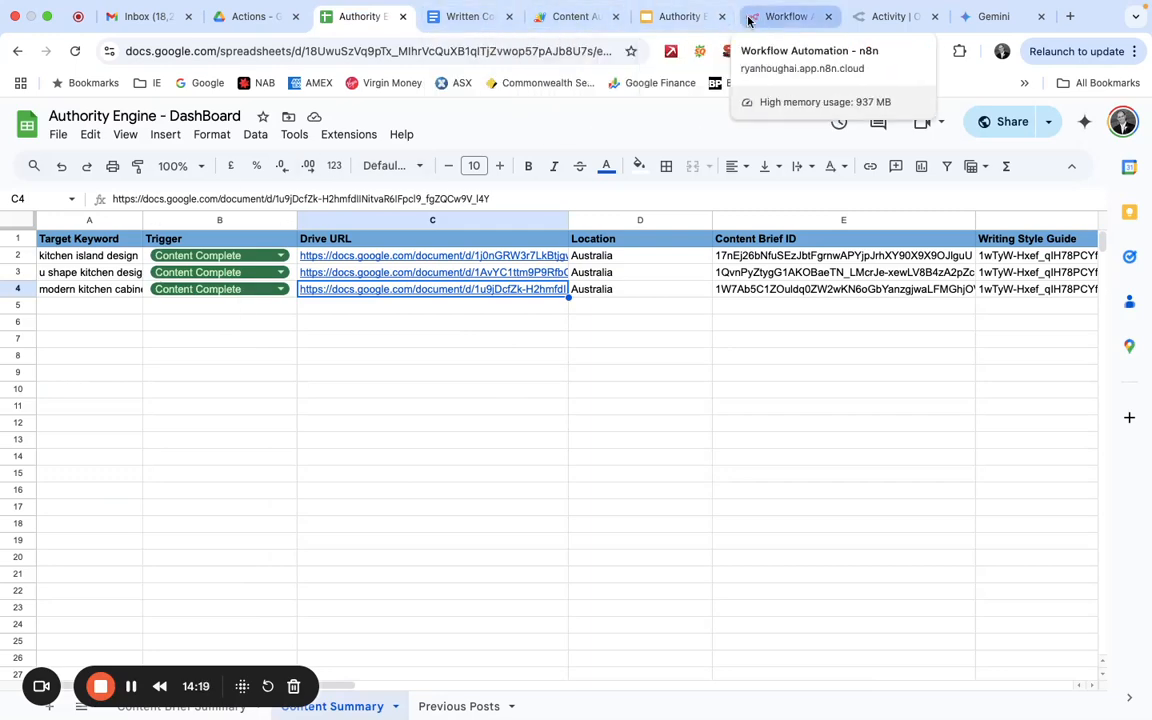
{"action": "left_click", "coordinate": [690, 17]}
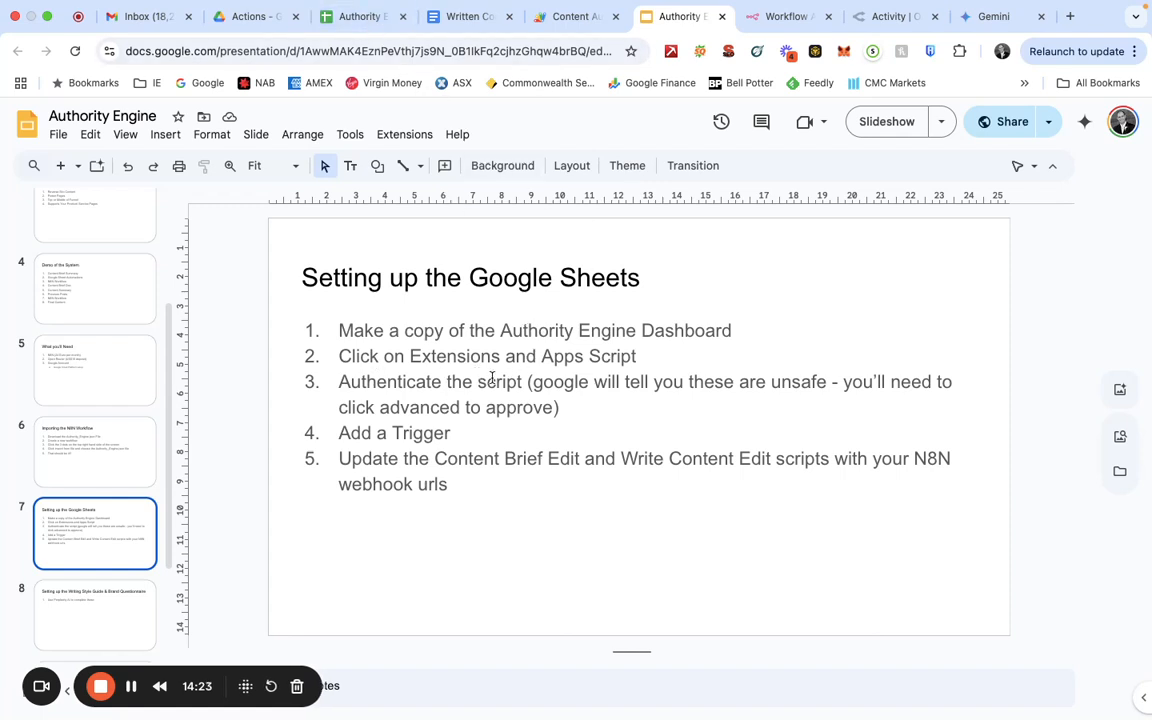
- Show where Apps Script is found among the Authority Engine - DashBoard spreadsheet's extensions, and return to the "Setting up the Google Sheets" slide
{"action": "left_click", "coordinate": [359, 23]}
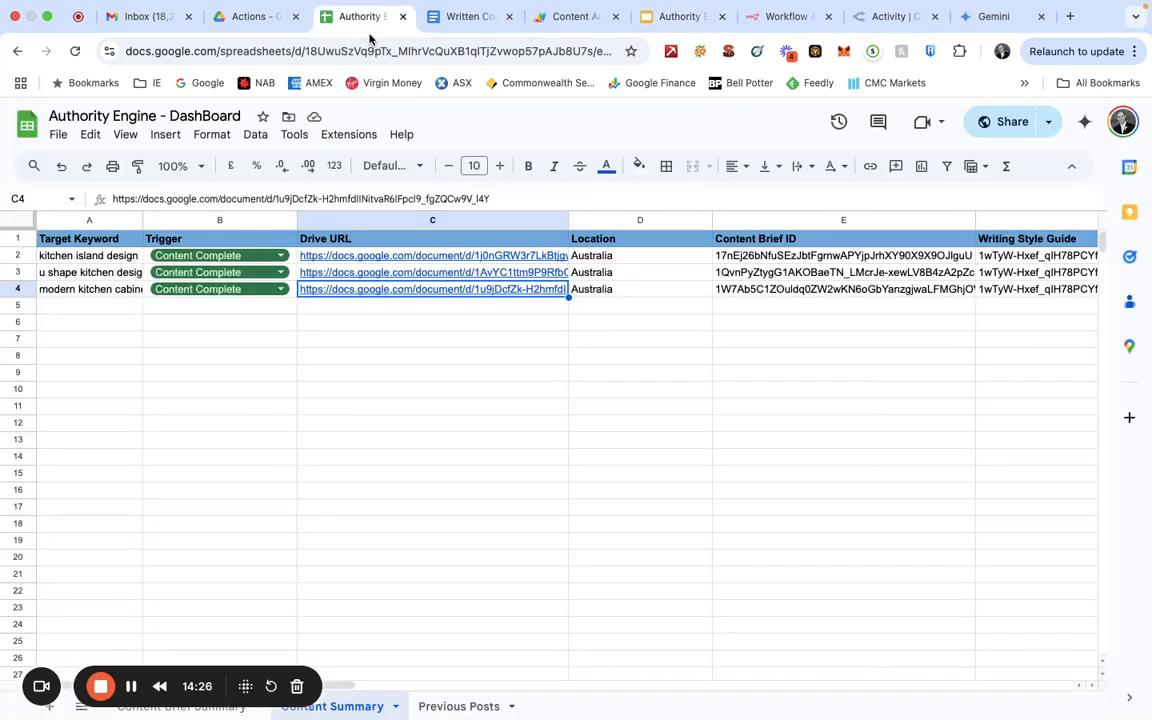
{"action": "left_click", "coordinate": [340, 136]}
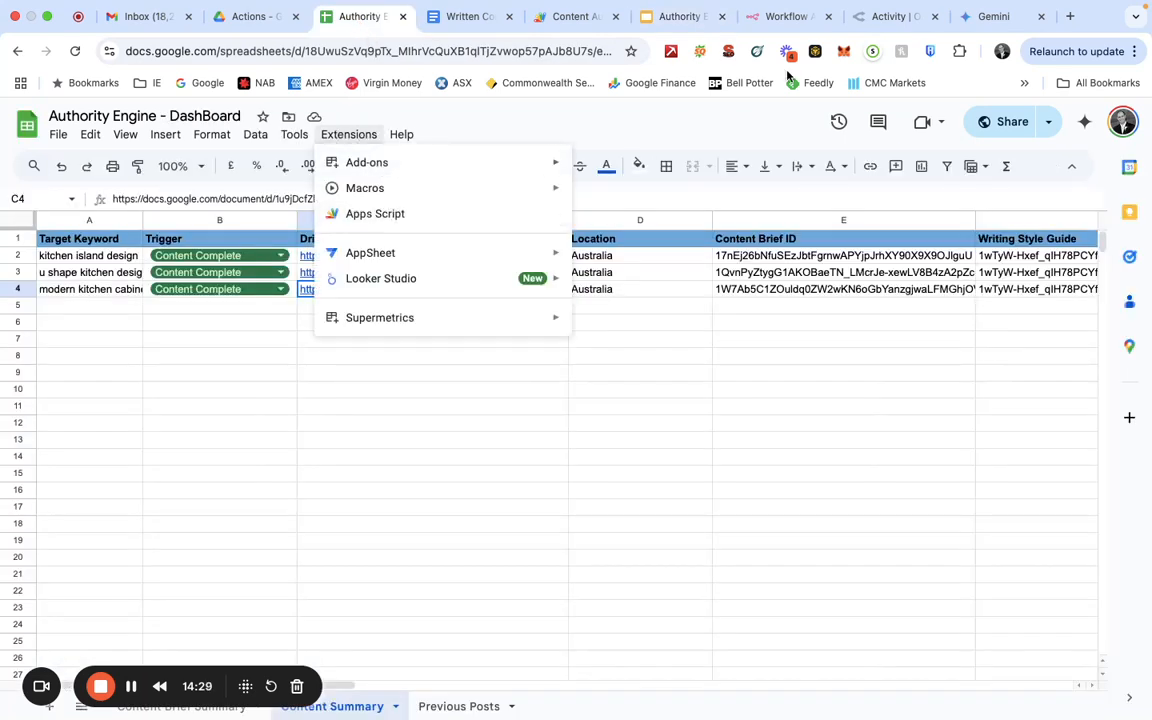
{"action": "left_click", "coordinate": [690, 22]}
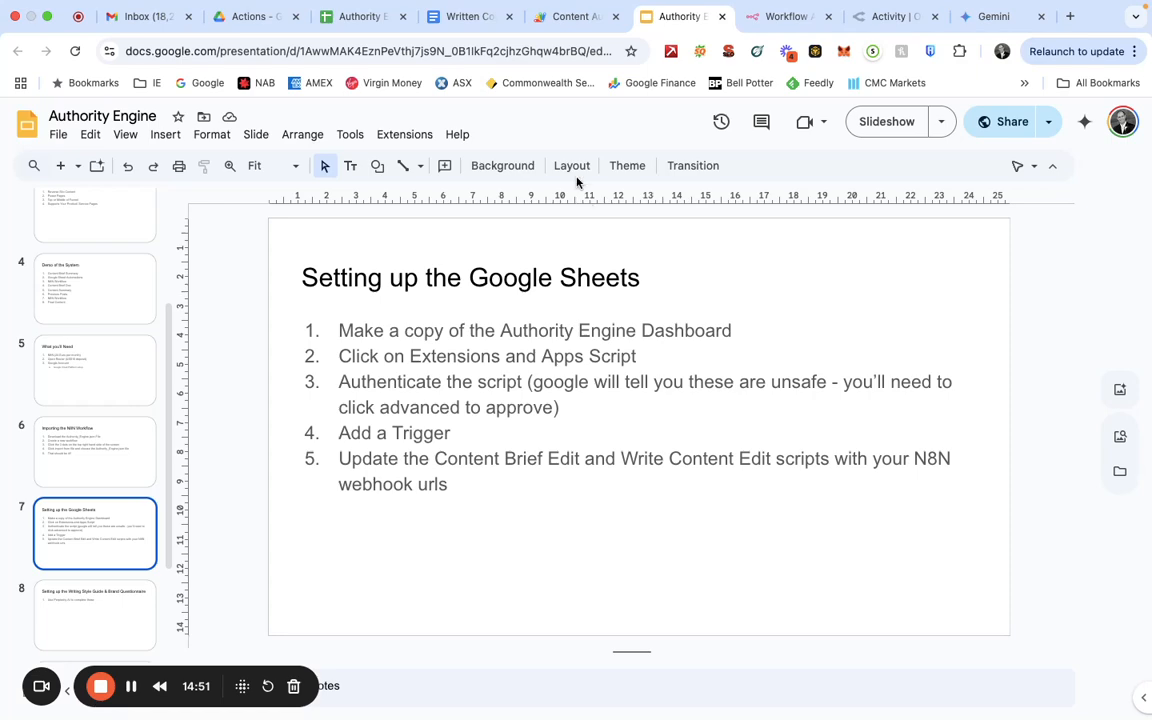
- Switch to the Content Automation Apps Script project and review the n8n webhook URL and column settings in Write Content Edit.gs
{"action": "left_click", "coordinate": [557, 18]}
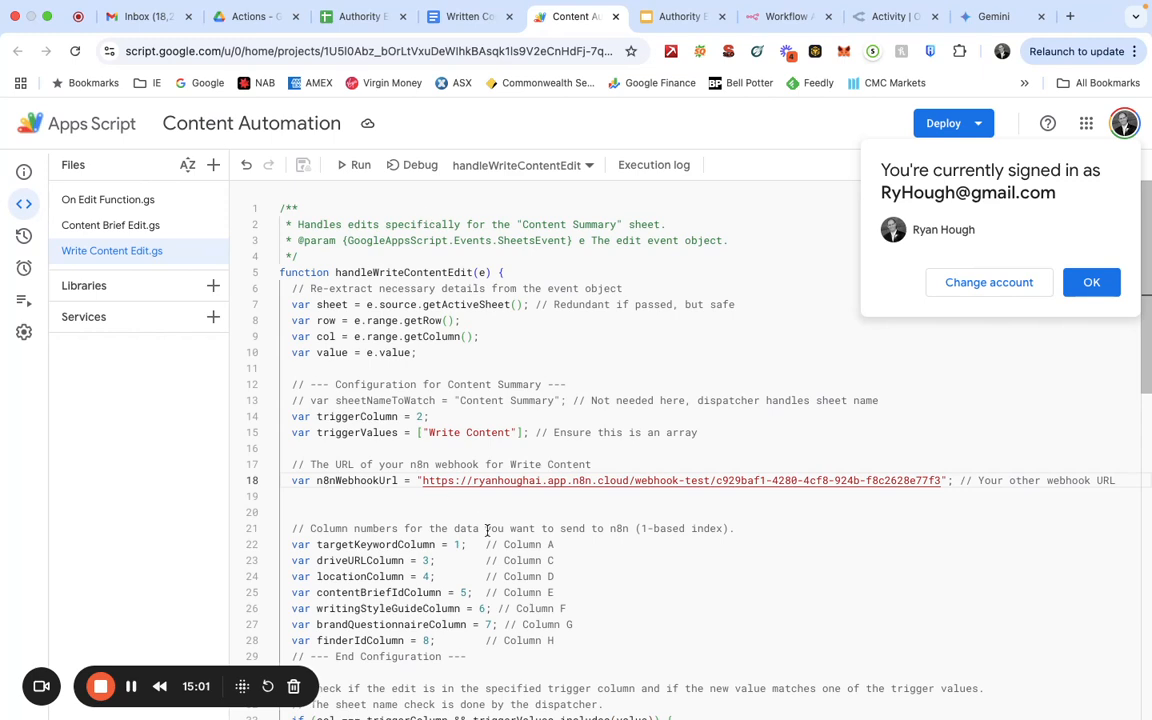
{"action": "scroll", "coordinate": [607, 499], "scroll_direction": "down", "scroll_amount": 2}
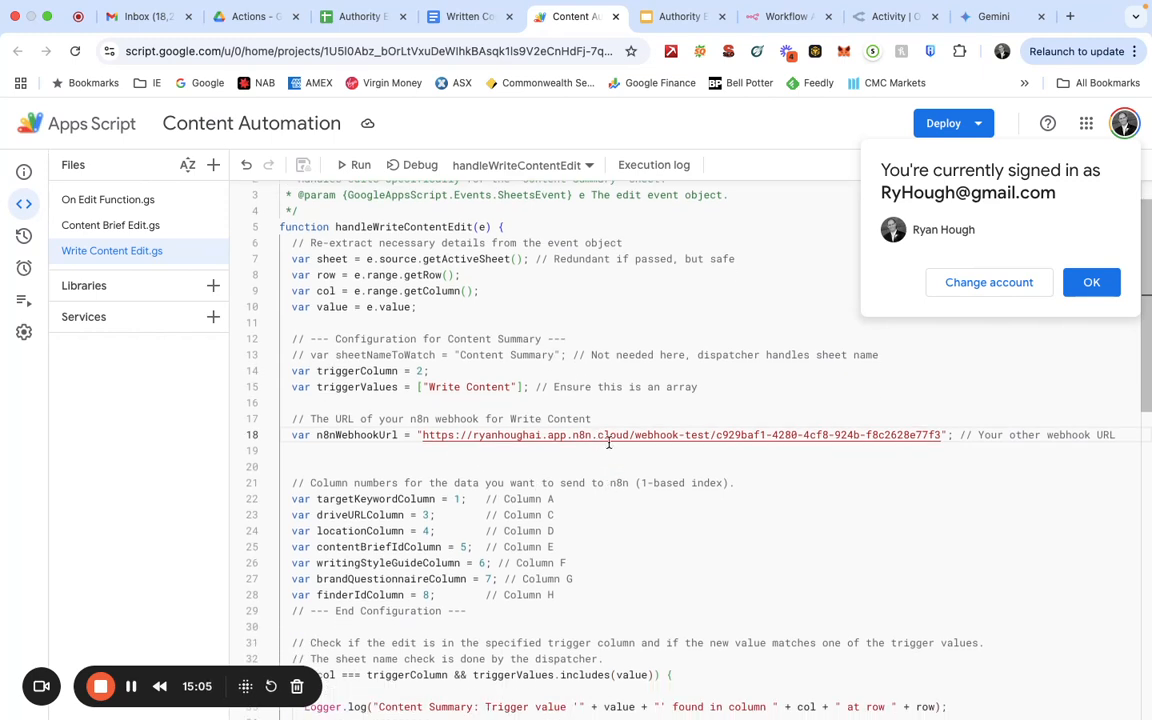
{"action": "scroll", "coordinate": [697, 448], "scroll_direction": "down", "scroll_amount": 15}
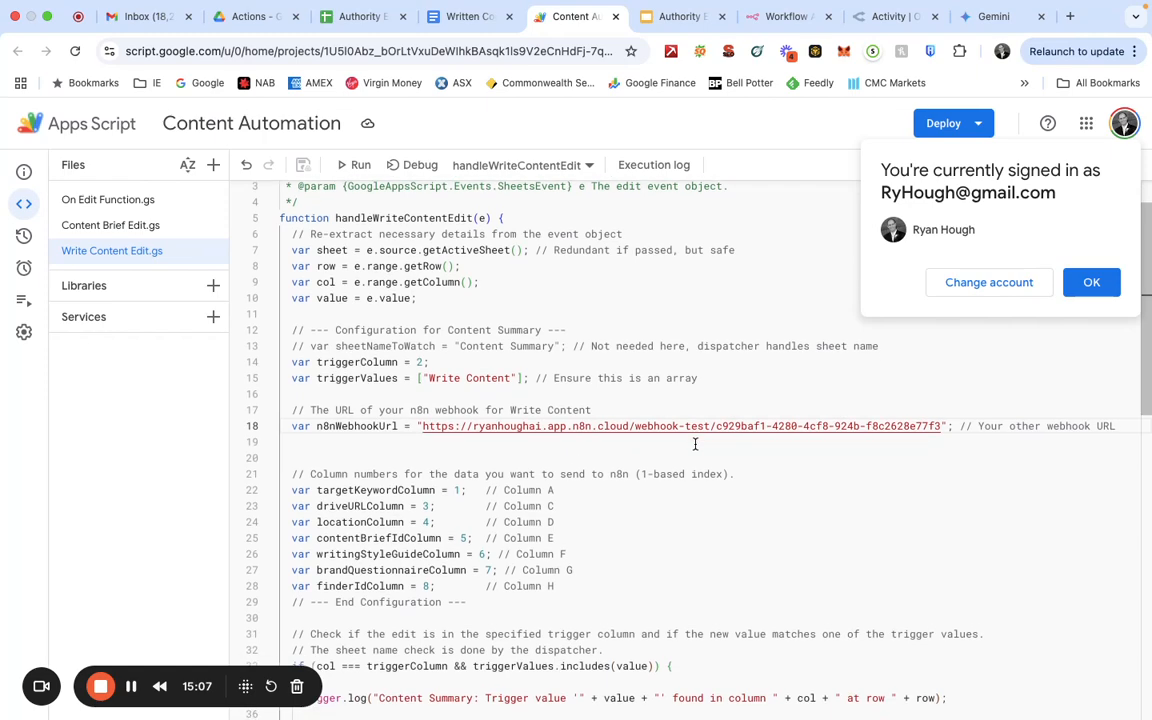
{"action": "scroll", "coordinate": [697, 444], "scroll_direction": "up", "scroll_amount": 15}
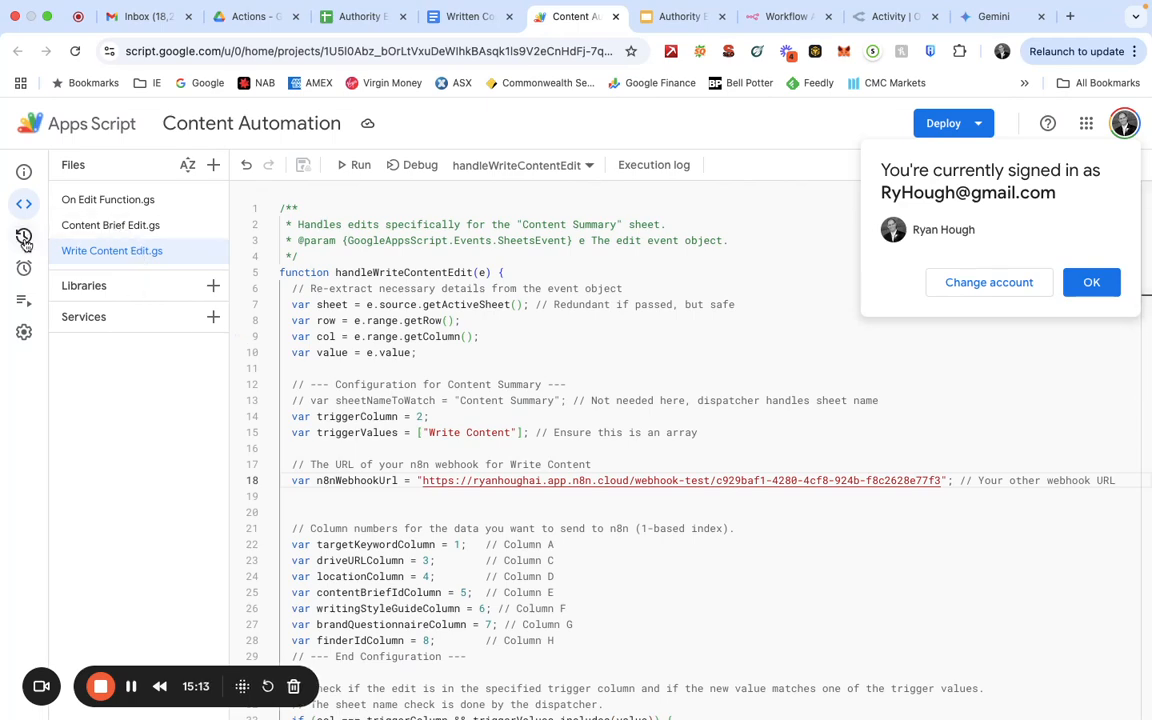
- Show the Content Automation project's triggers and dismiss the signed-in account notice
{"action": "mouse_move", "coordinate": [23, 236]}
{"action": "left_click", "coordinate": [50, 270]}
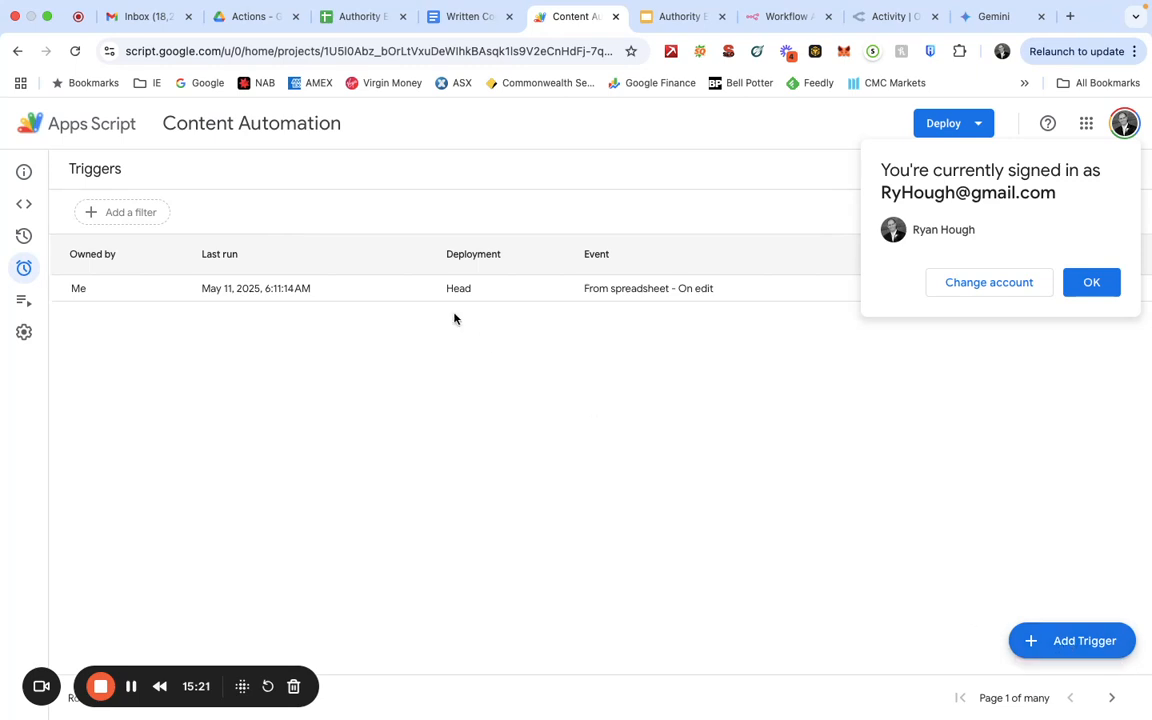
{"action": "left_click", "coordinate": [1090, 283]}
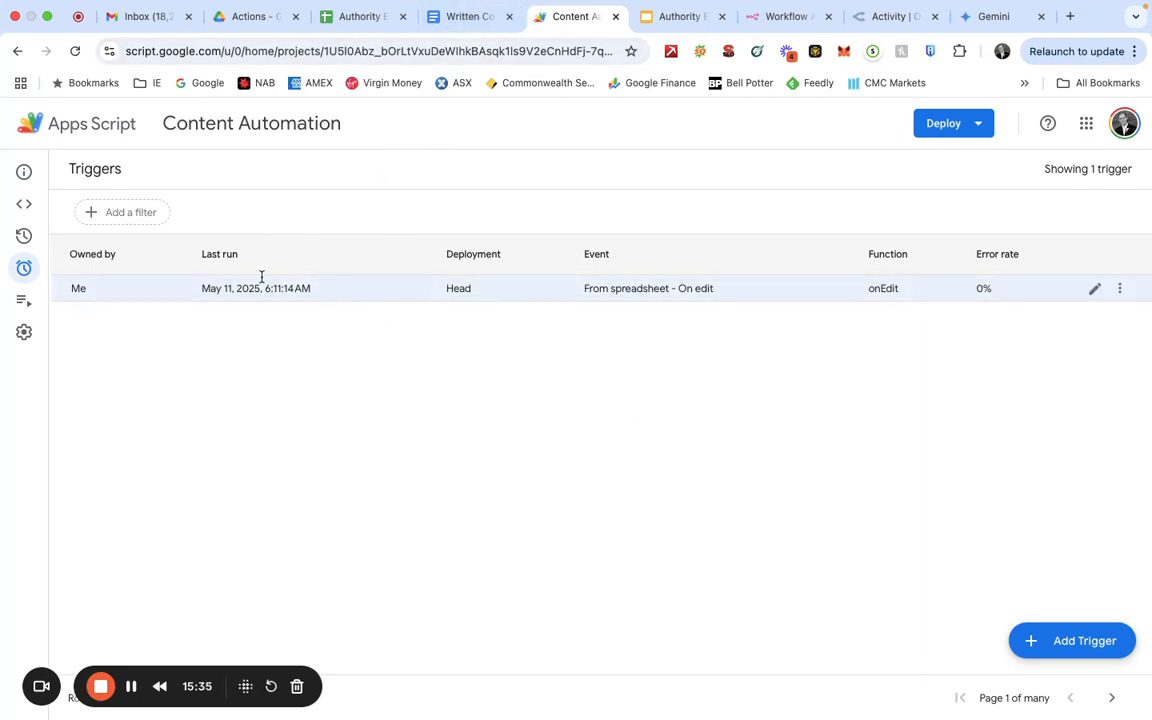
- Check the Authority Engine - DashBoard spreadsheet, and go back through the presentation to the Objectives slide
{"action": "left_click", "coordinate": [333, 15]}
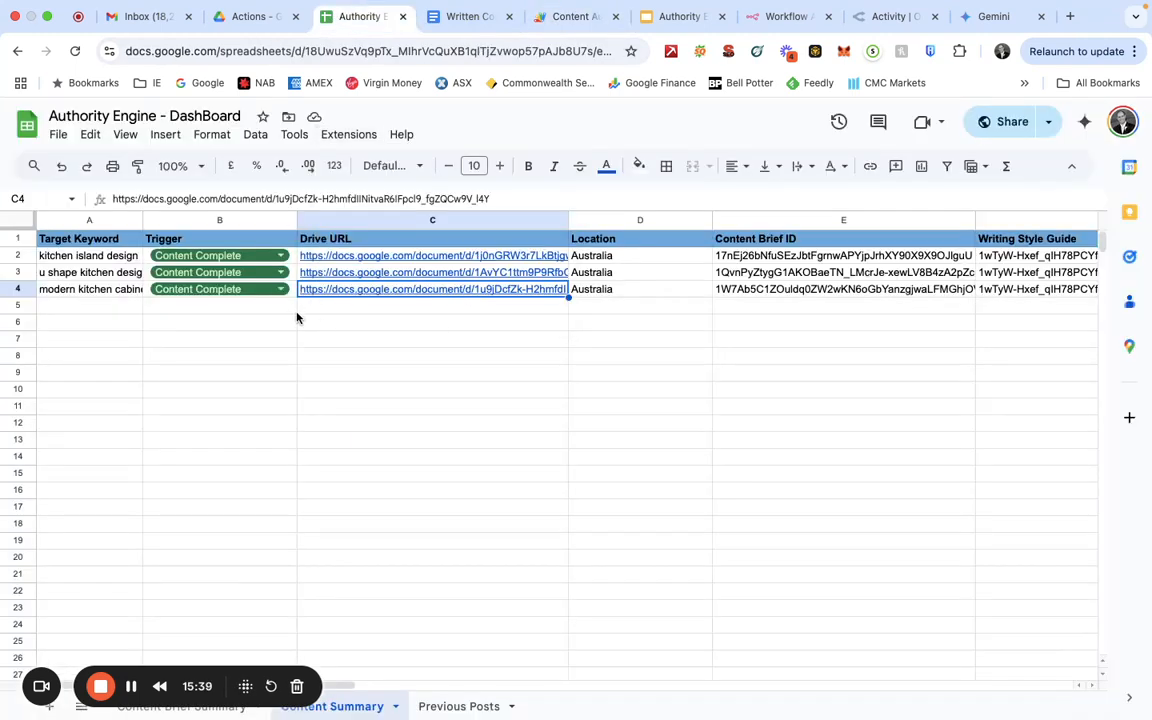
{"action": "left_click", "coordinate": [675, 35]}
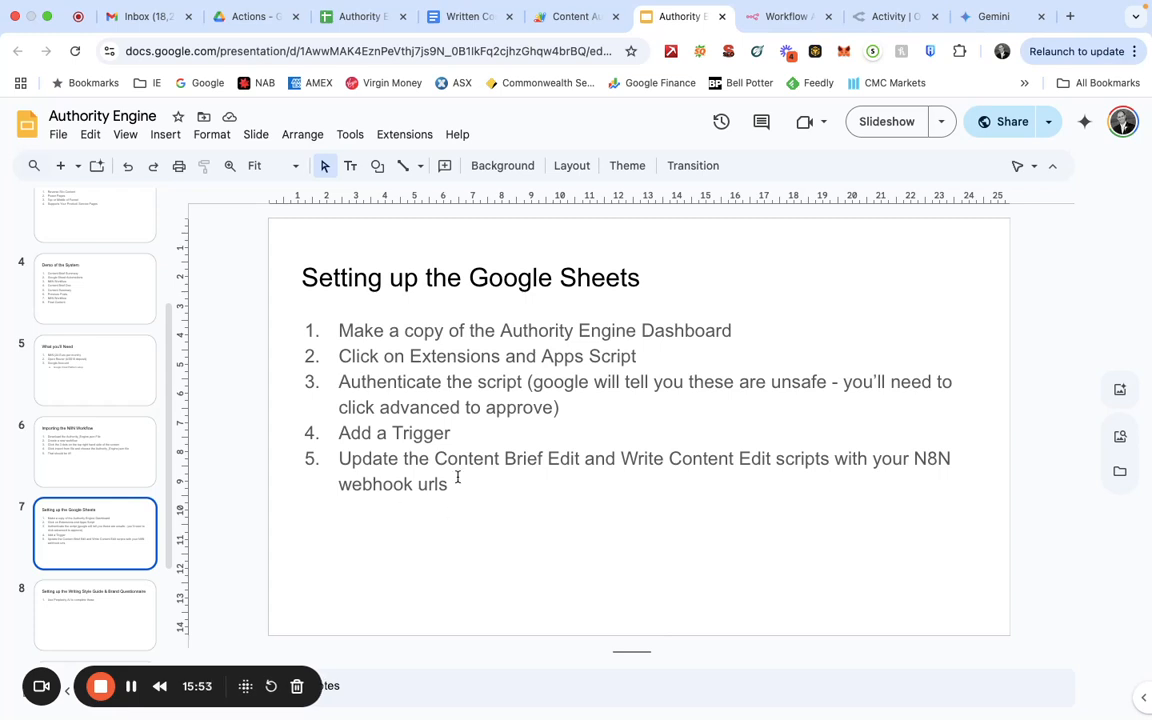
{"action": "left_click", "coordinate": [110, 300]}
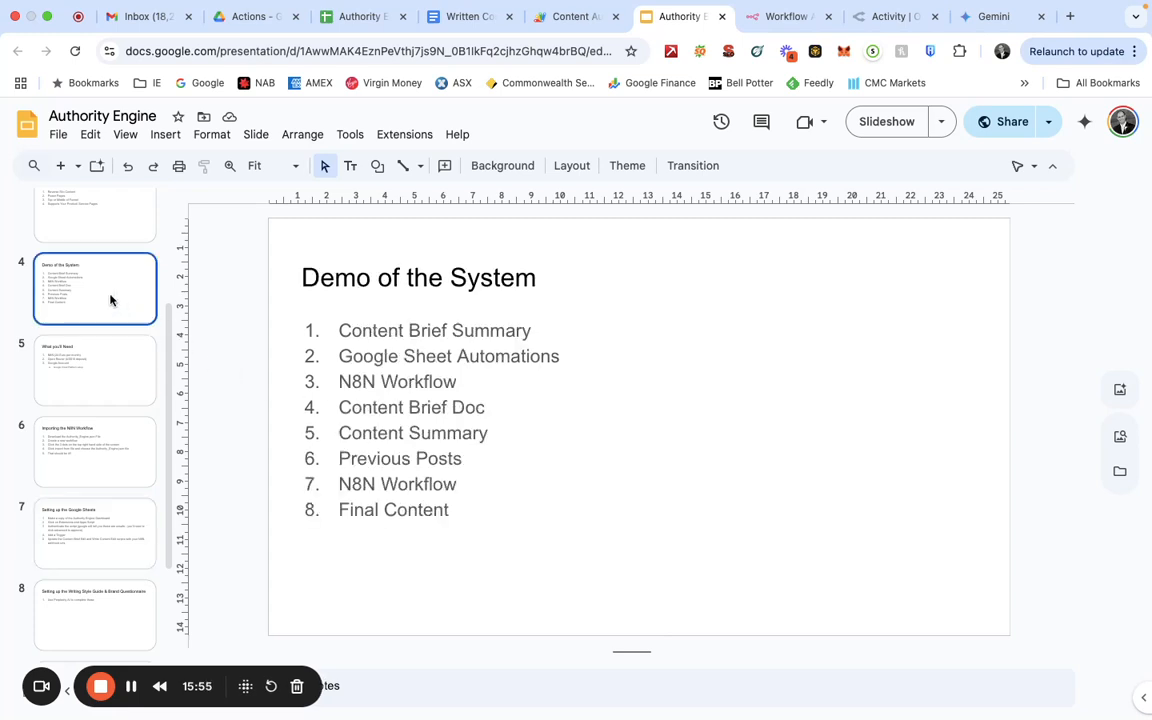
{"action": "left_click", "coordinate": [103, 226]}
{"action": "scroll", "coordinate": [102, 228], "scroll_direction": "up", "scroll_amount": 2}
{"action": "scroll", "coordinate": [100, 240], "scroll_direction": "up", "scroll_amount": 2}
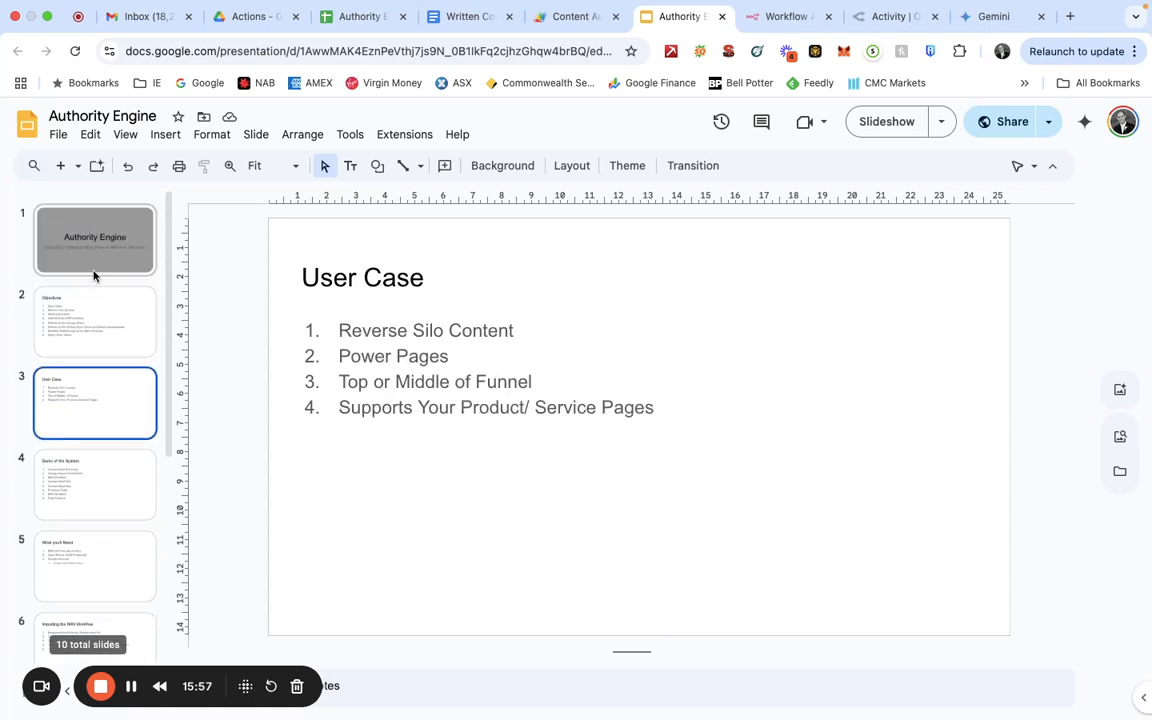
{"action": "left_click", "coordinate": [86, 335]}
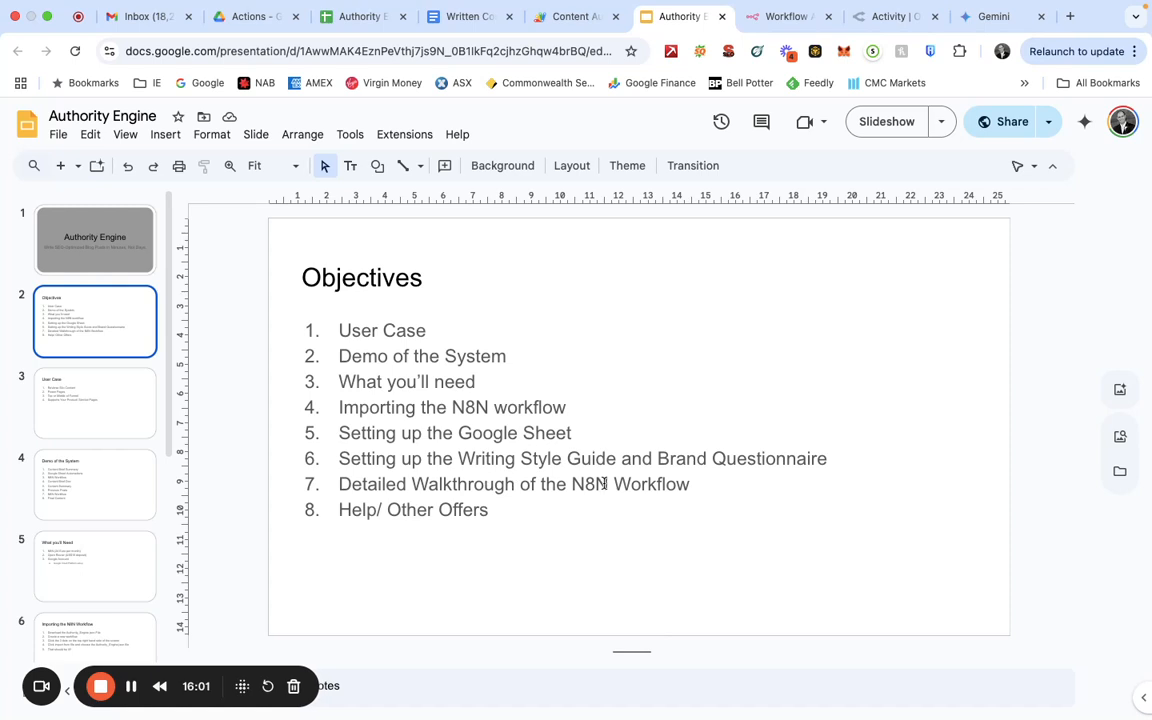
- Move ahead from the Objectives to the "Setting up the Writing Style Guide & Brand Questionnaire" slide
{"action": "scroll", "coordinate": [70, 403], "scroll_direction": "down", "scroll_amount": 4}
{"action": "scroll", "coordinate": [70, 403], "scroll_direction": "down", "scroll_amount": 2}
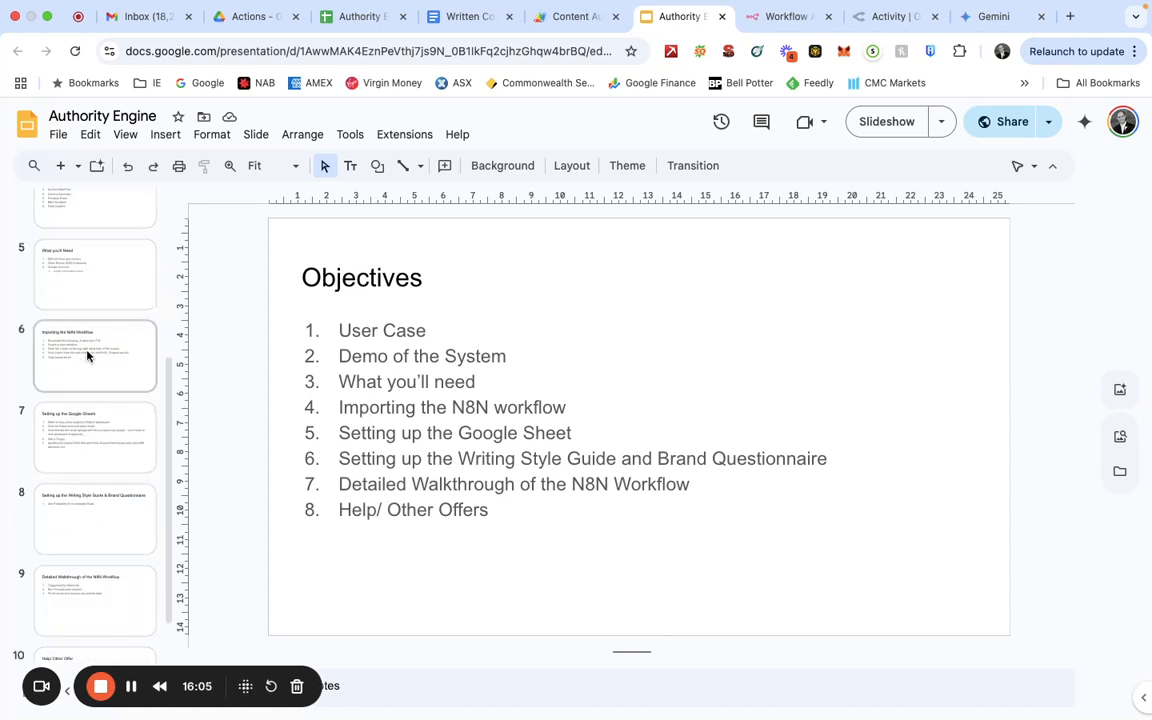
{"action": "left_click", "coordinate": [87, 355]}
{"action": "left_click", "coordinate": [85, 456]}
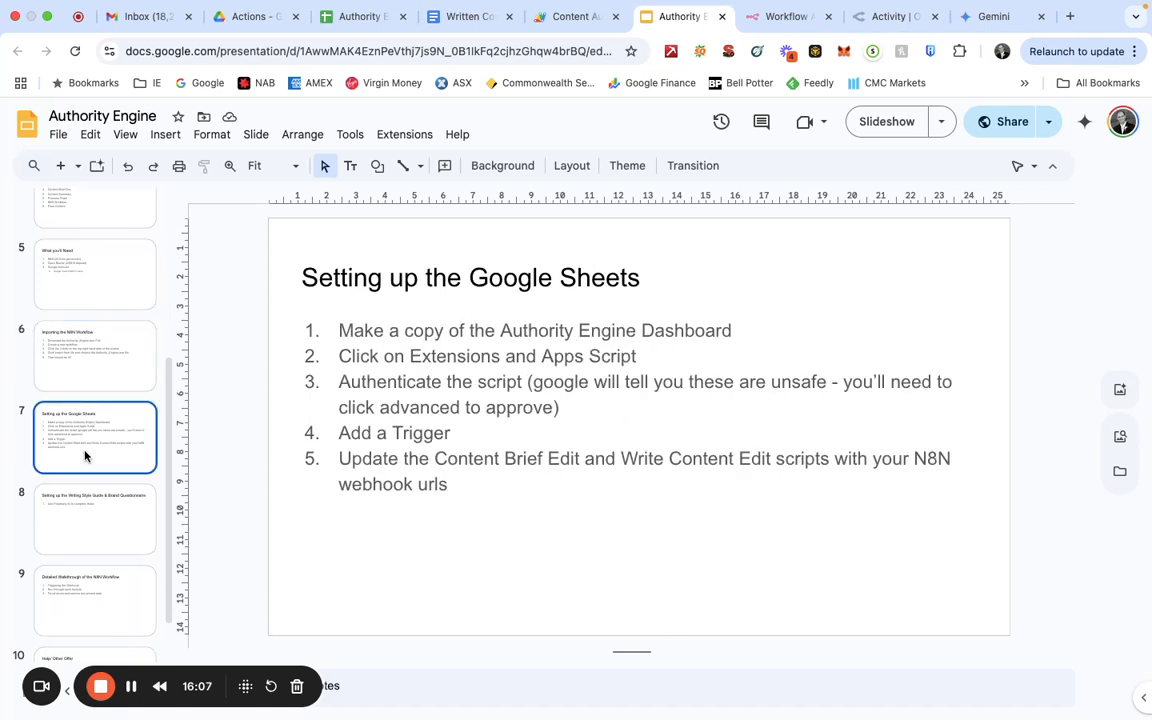
{"action": "left_click", "coordinate": [85, 524]}
{"action": "scroll", "coordinate": [85, 528], "scroll_direction": "down", "scroll_amount": 1}
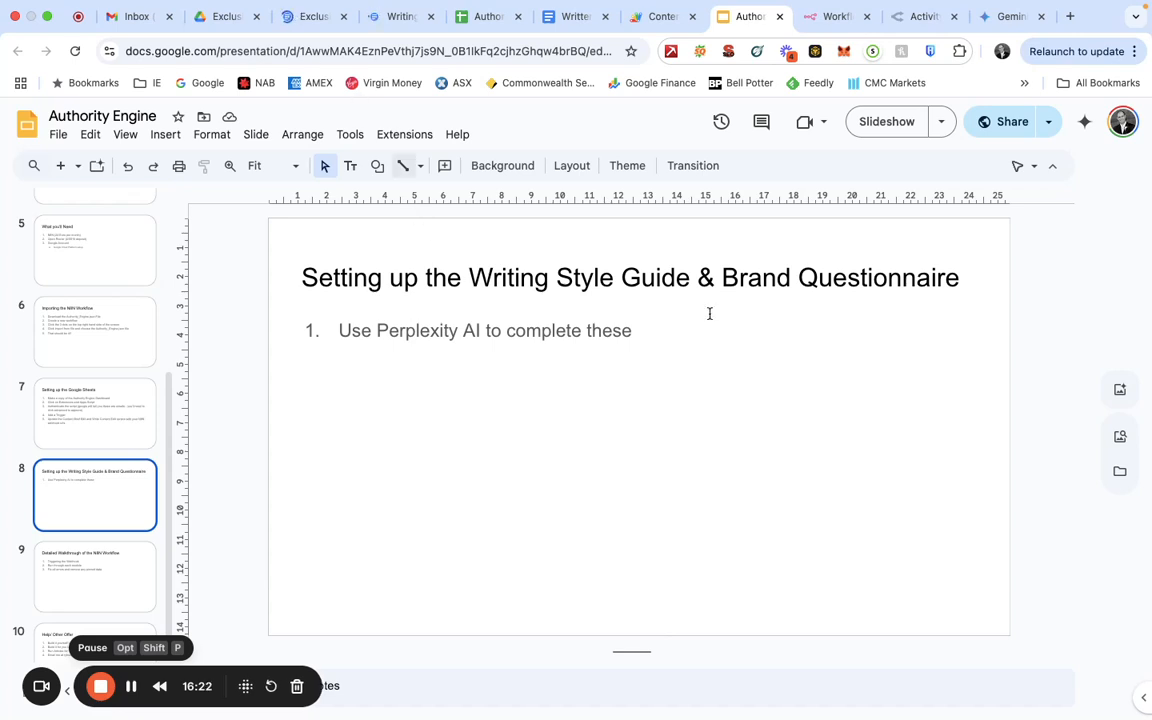
- Read through the Exclusiv Kitchens and Bathrooms Brand Questionnaire document, from Business Overview to Business Model
{"action": "left_click", "coordinate": [313, 18]}
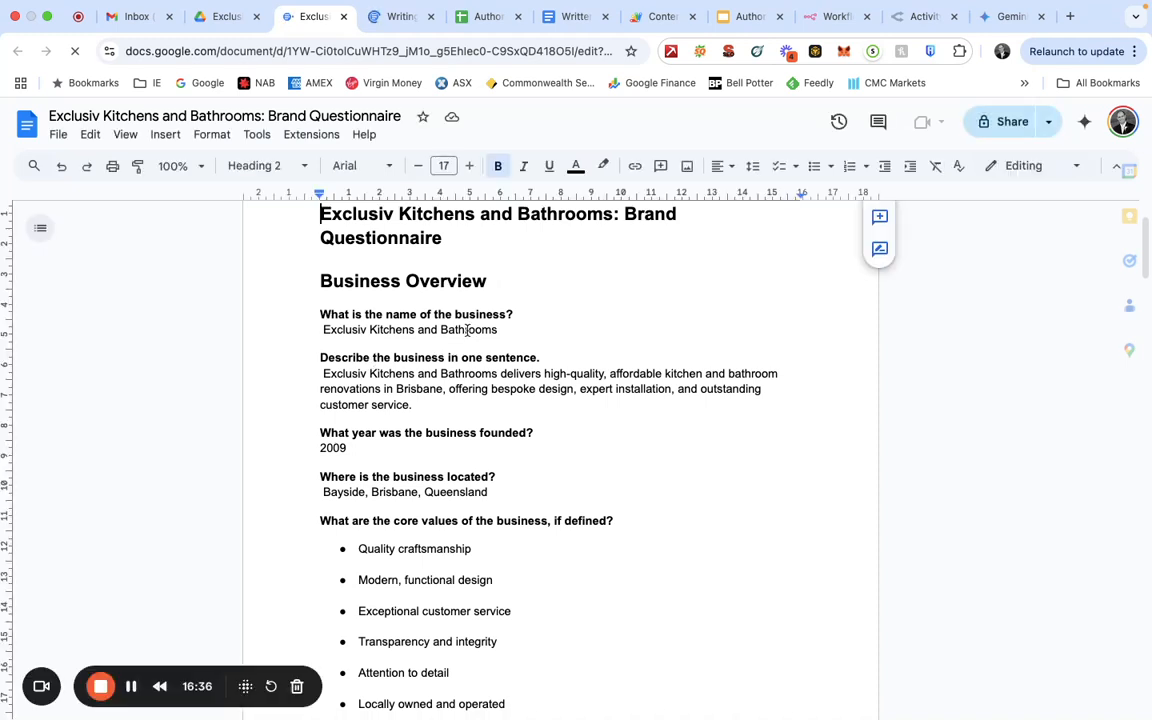
{"action": "scroll", "coordinate": [433, 470], "scroll_direction": "down", "scroll_amount": 1}
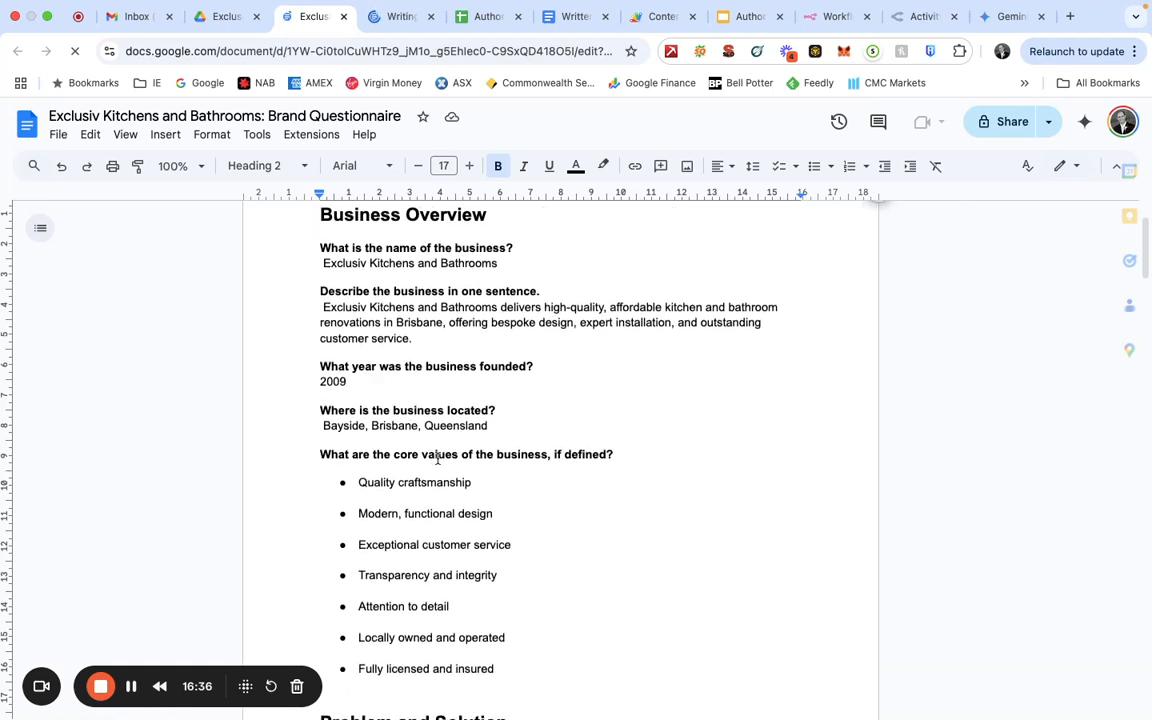
{"action": "scroll", "coordinate": [500, 460], "scroll_direction": "down", "scroll_amount": 1}
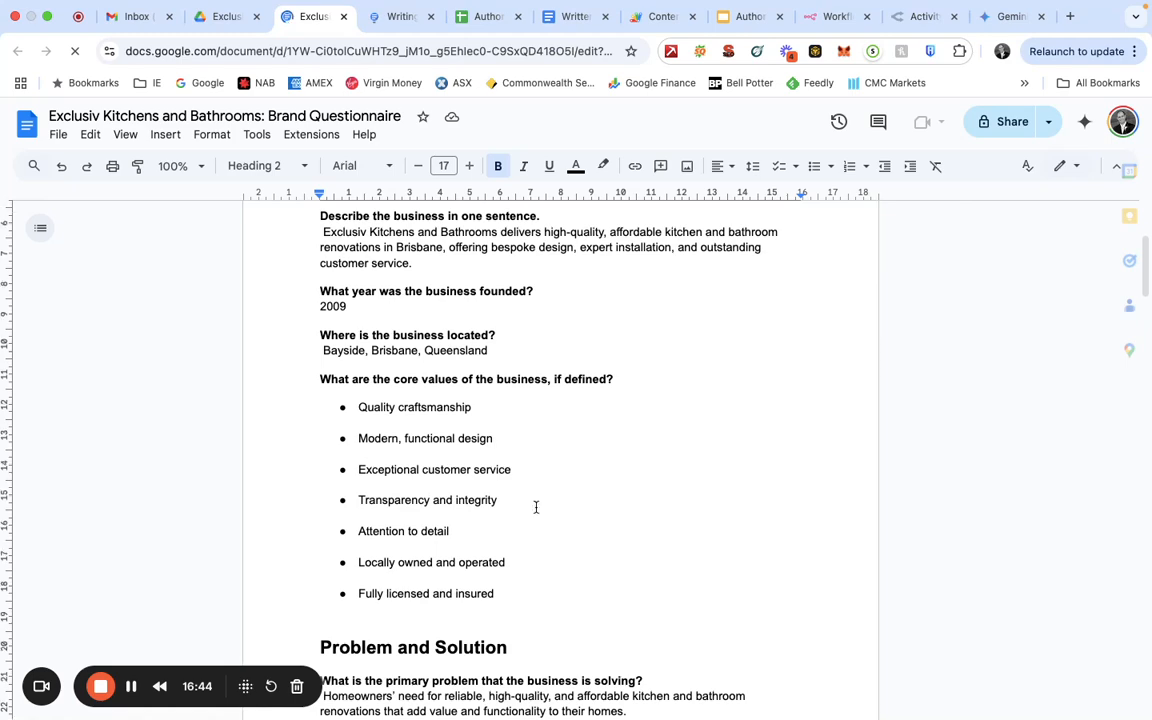
{"action": "scroll", "coordinate": [600, 540], "scroll_direction": "down", "scroll_amount": 3}
{"action": "scroll", "coordinate": [645, 578], "scroll_direction": "down", "scroll_amount": 5}
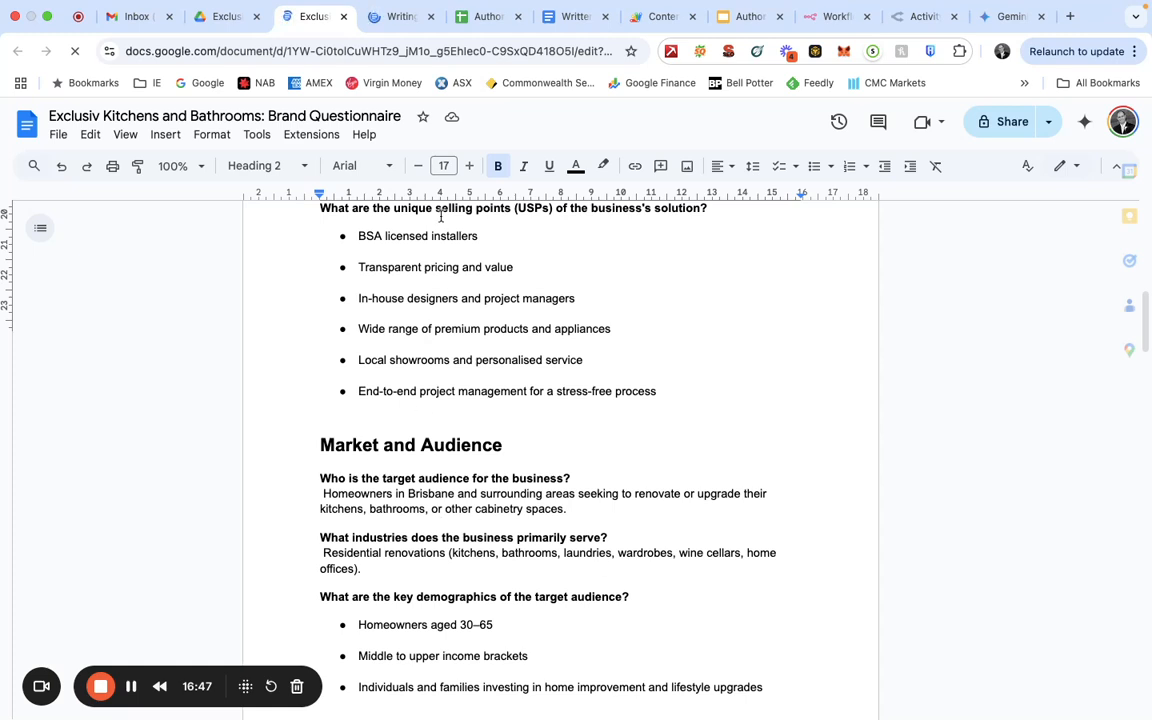
{"action": "scroll", "coordinate": [440, 217], "scroll_direction": "down", "scroll_amount": 5}
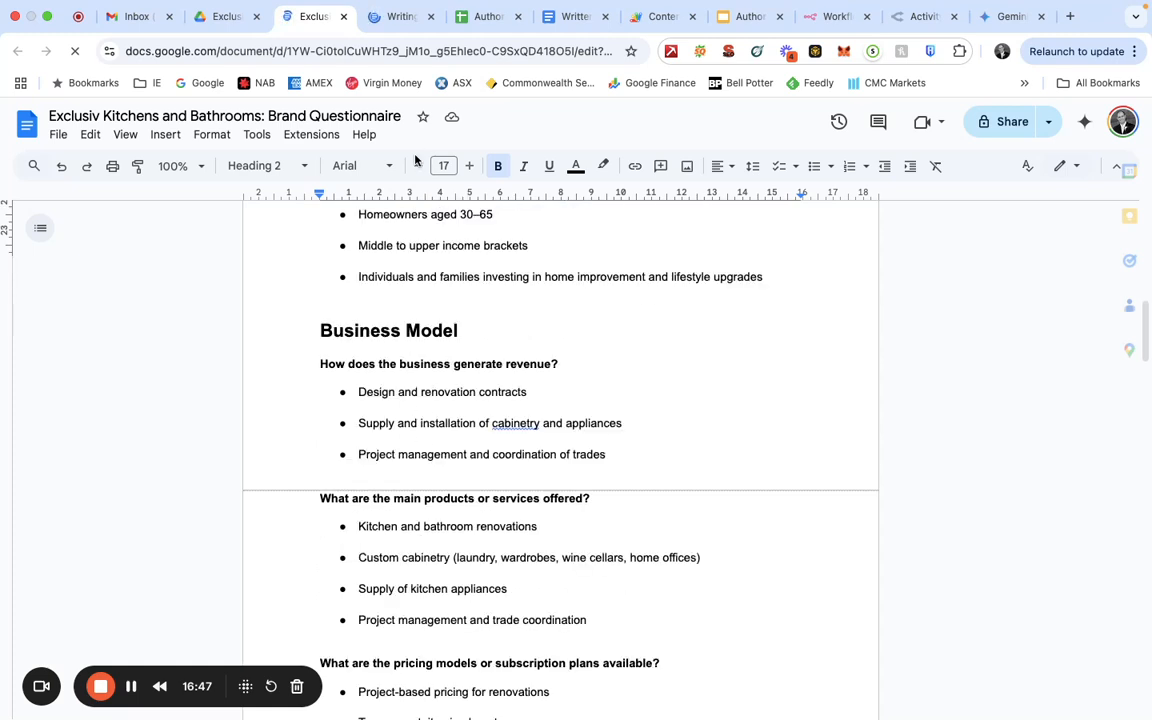
- Read through the Writing Style Guide for Exclusiv Kitchens and Bathrooms, from Brand Identity to Formatting & Style
{"action": "left_click", "coordinate": [393, 17]}
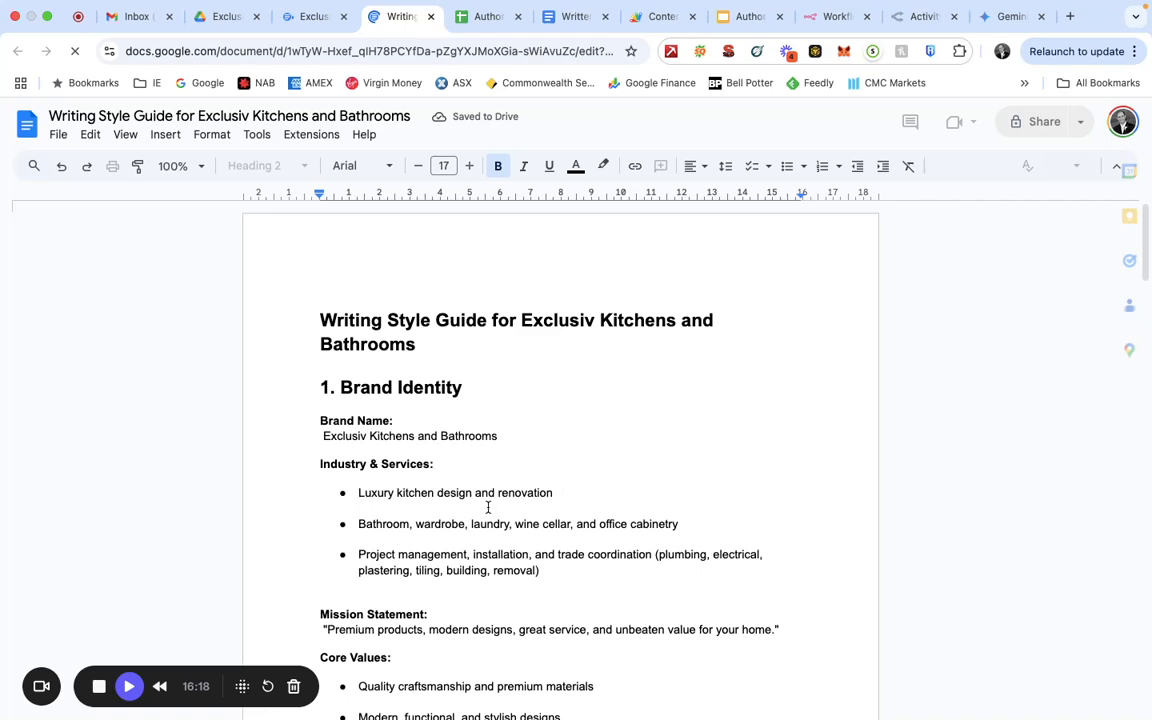
{"action": "scroll", "coordinate": [474, 540], "scroll_direction": "down", "scroll_amount": 5}
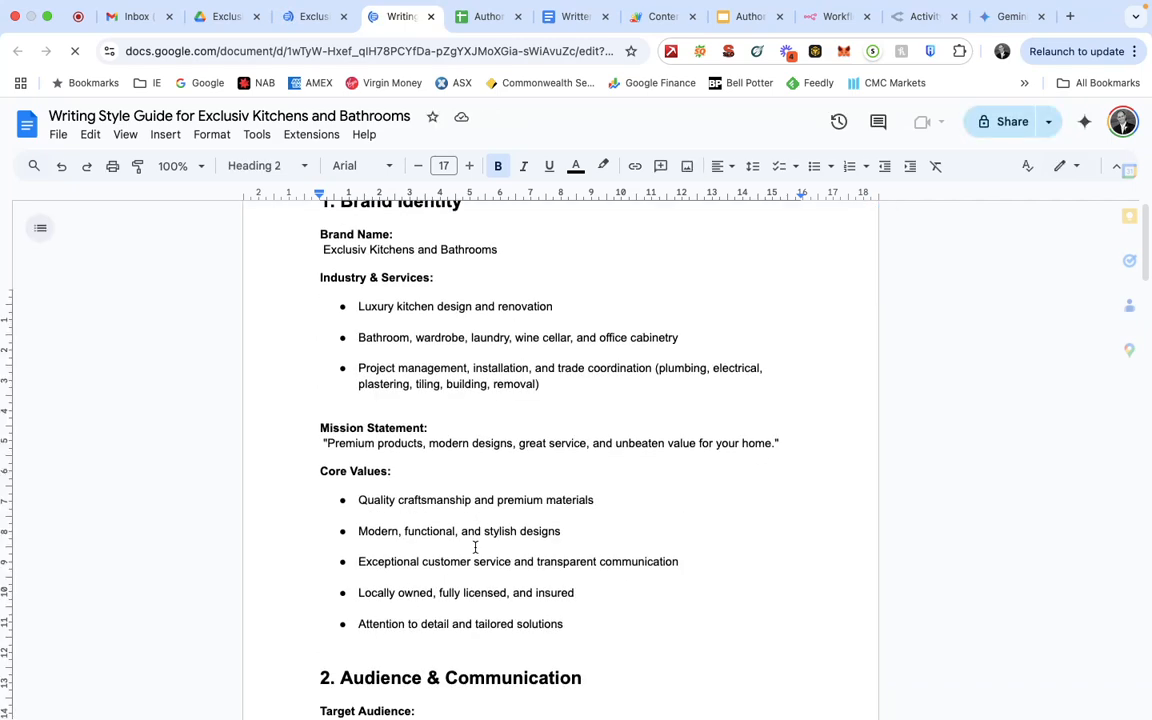
{"action": "scroll", "coordinate": [475, 547], "scroll_direction": "down", "scroll_amount": 4}
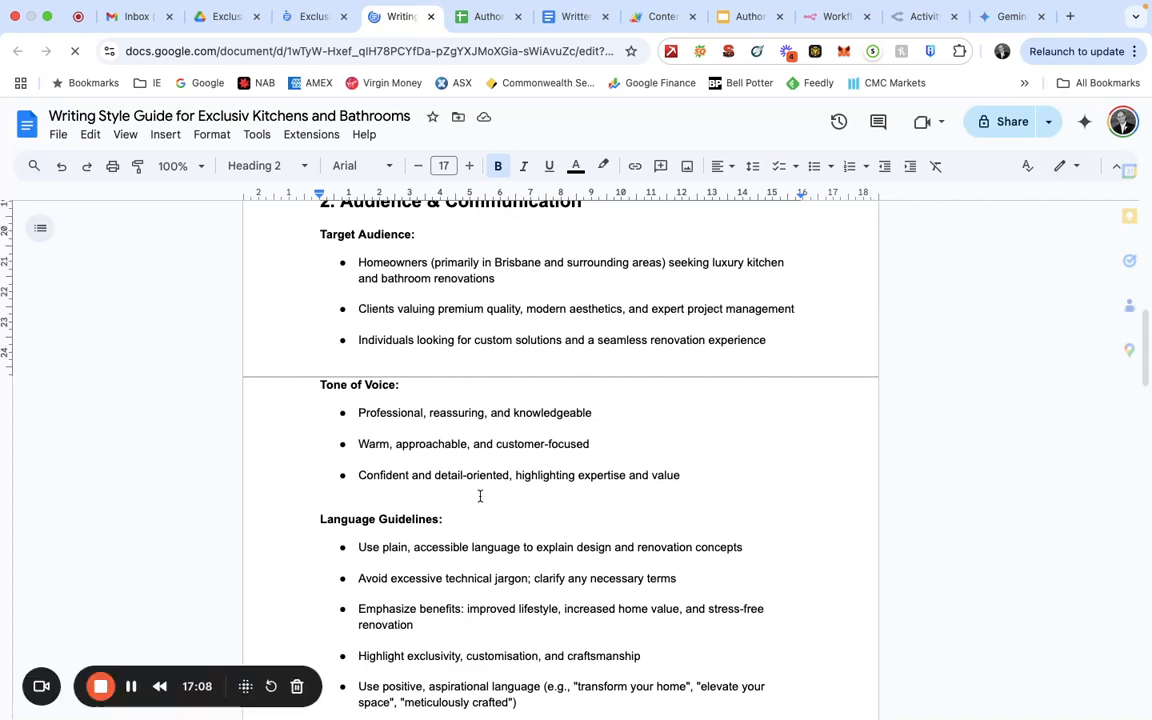
{"action": "scroll", "coordinate": [480, 496], "scroll_direction": "down", "scroll_amount": 4}
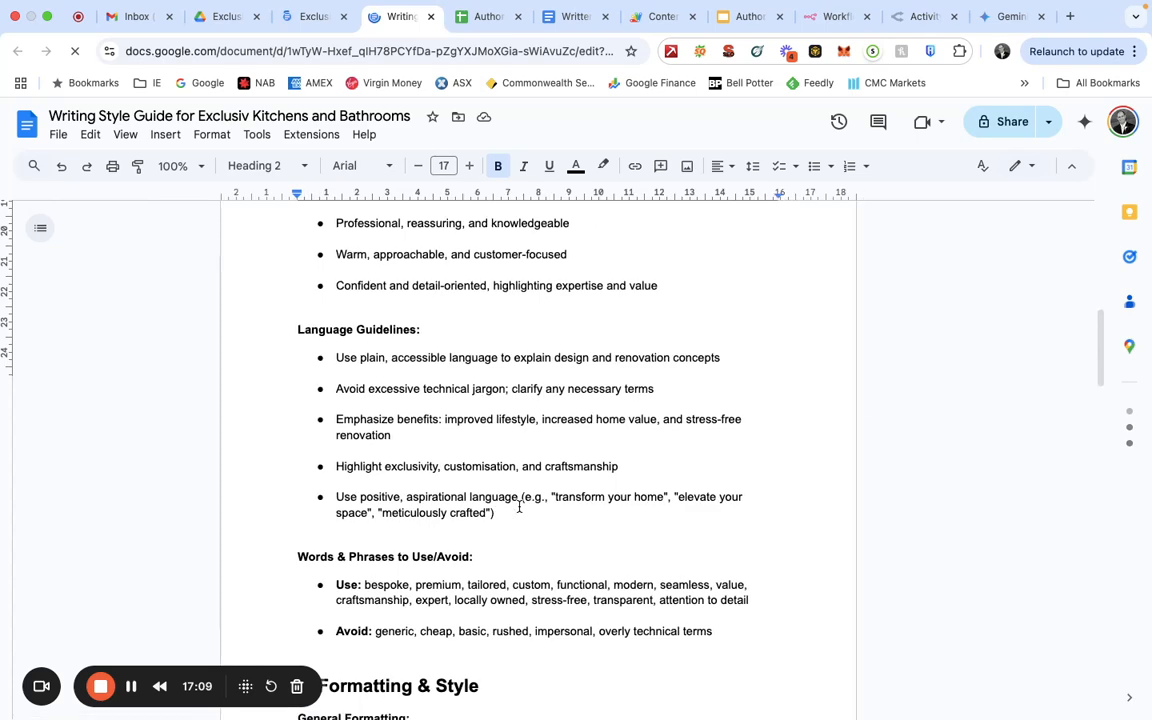
{"action": "scroll", "coordinate": [519, 507], "scroll_direction": "down", "scroll_amount": 5}
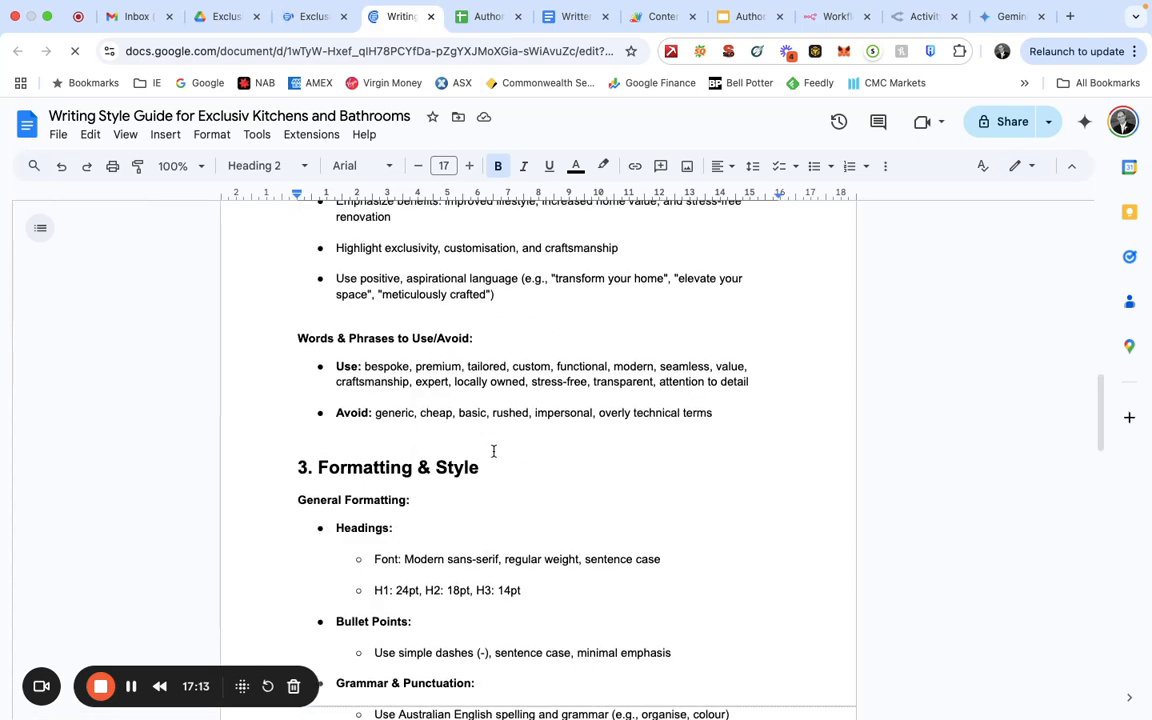
{"action": "scroll", "coordinate": [409, 331], "scroll_direction": "down", "scroll_amount": 1}
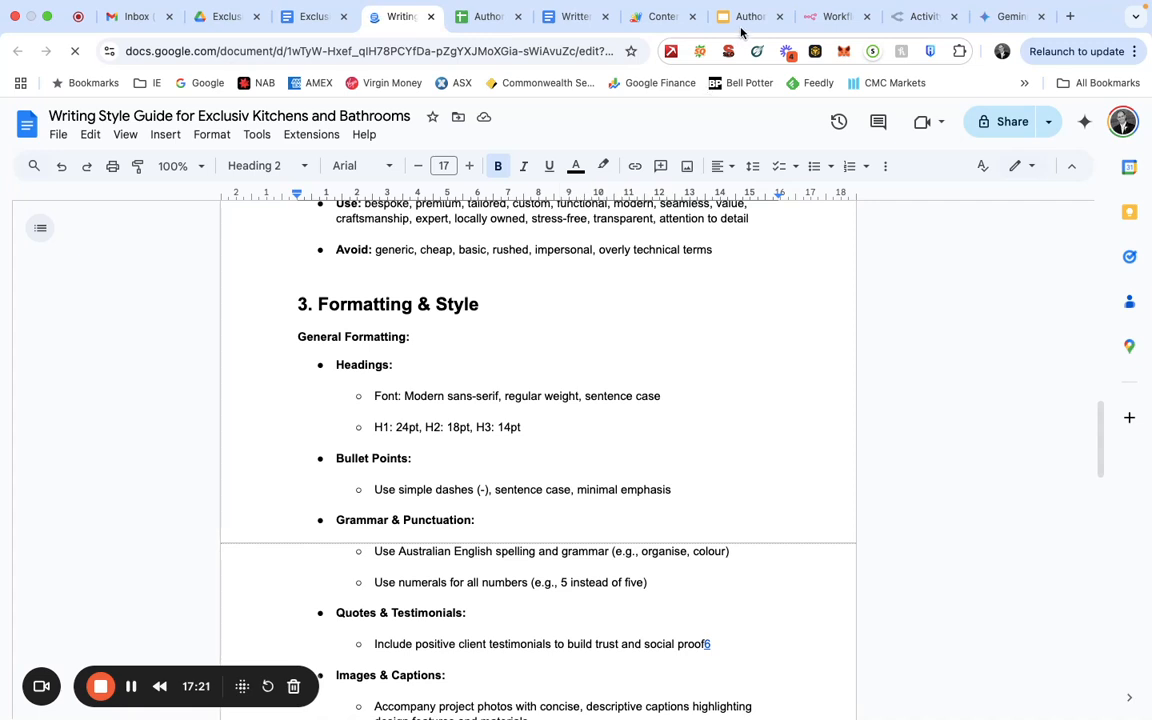
- Switch back to the Authority Engine presentation and revisit its Objectives slide
{"action": "left_click", "coordinate": [748, 18]}
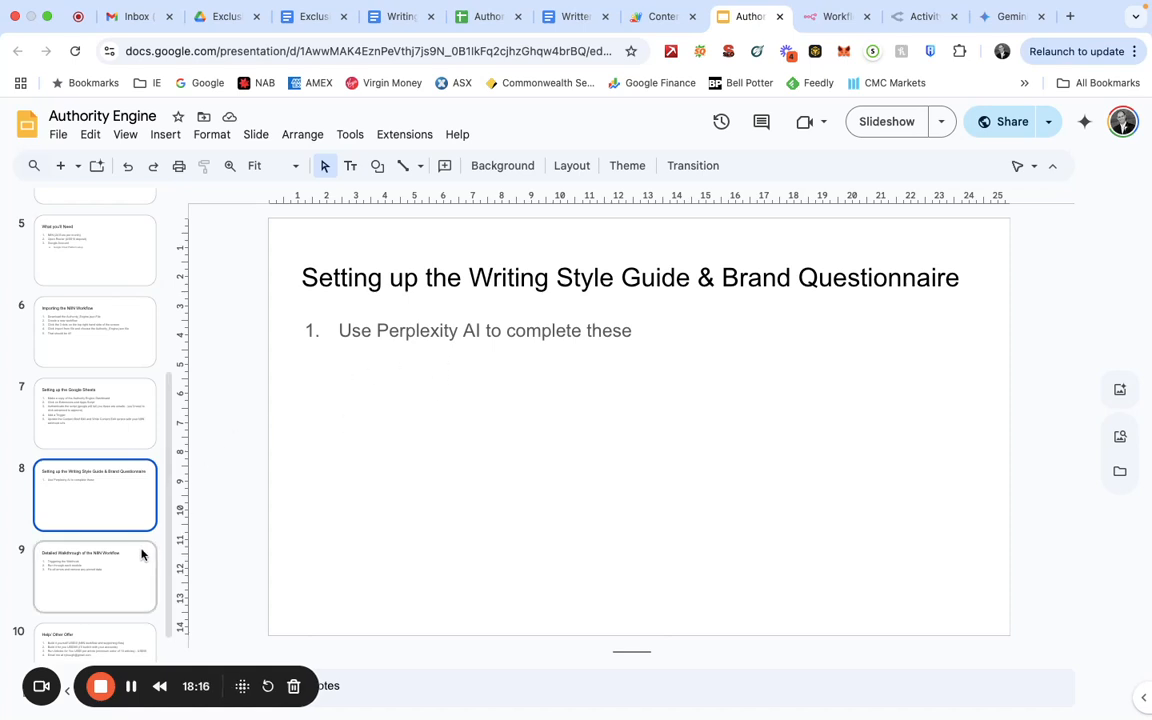
{"action": "scroll", "coordinate": [121, 329], "scroll_direction": "up", "scroll_amount": 1}
{"action": "scroll", "coordinate": [121, 329], "scroll_direction": "up", "scroll_amount": 2}
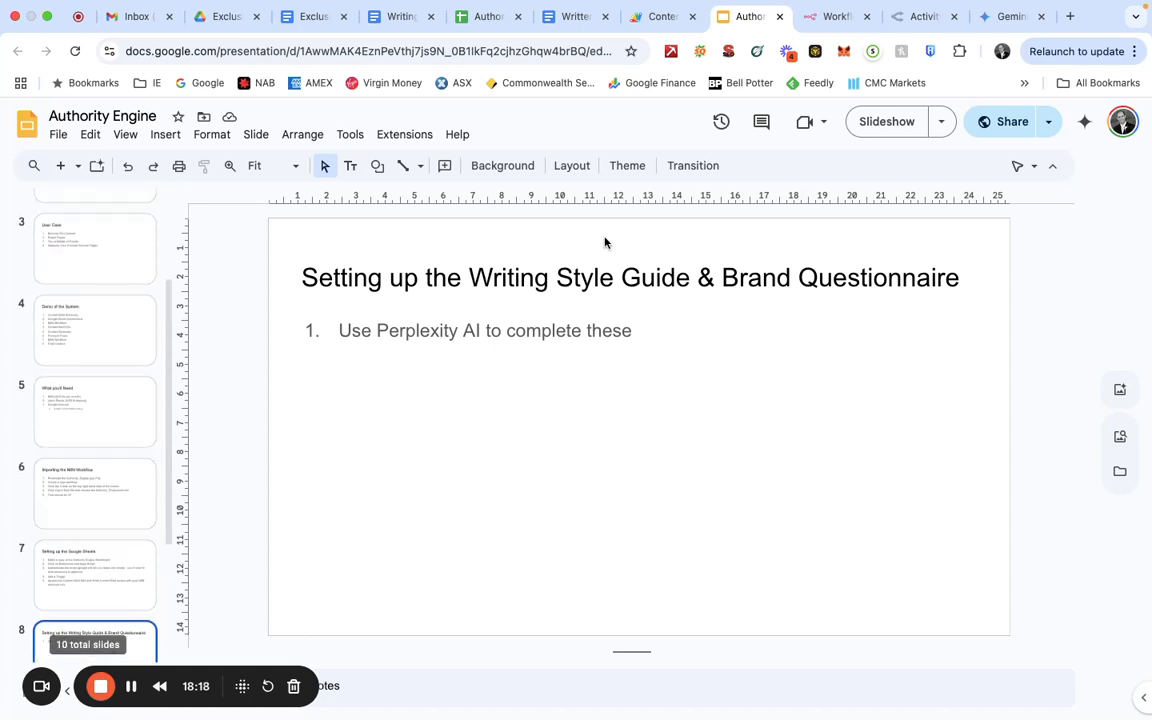
{"action": "scroll", "coordinate": [77, 317], "scroll_direction": "up", "scroll_amount": 3}
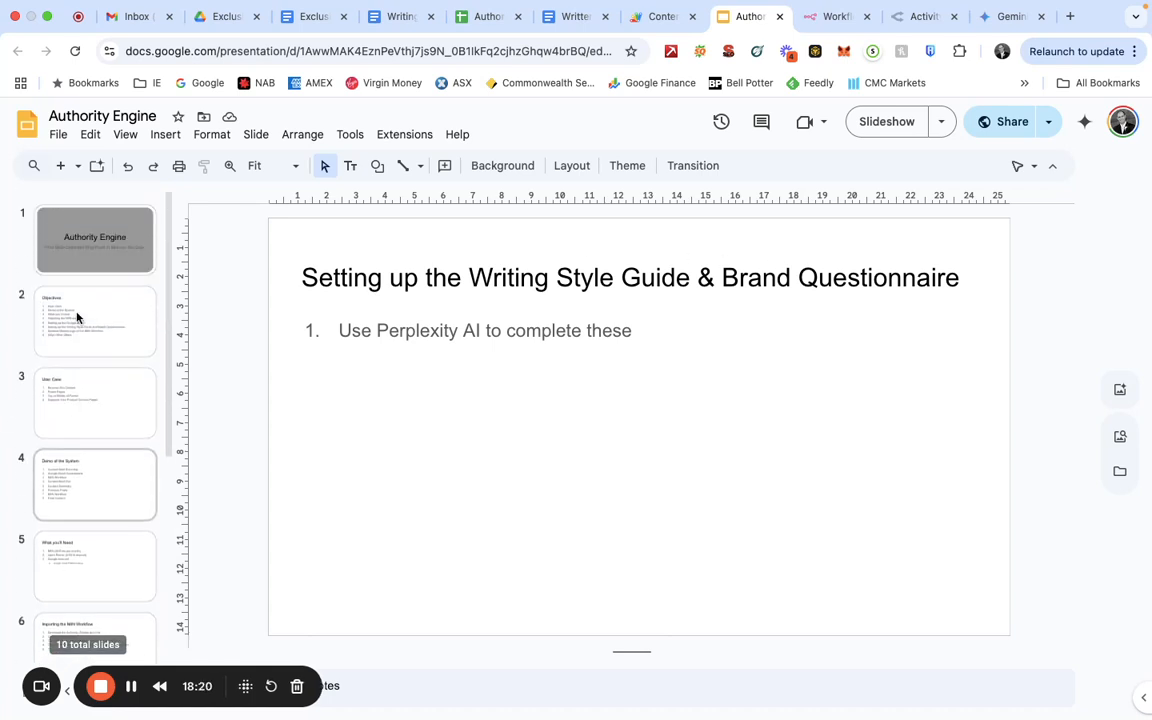
{"action": "left_click", "coordinate": [77, 317]}
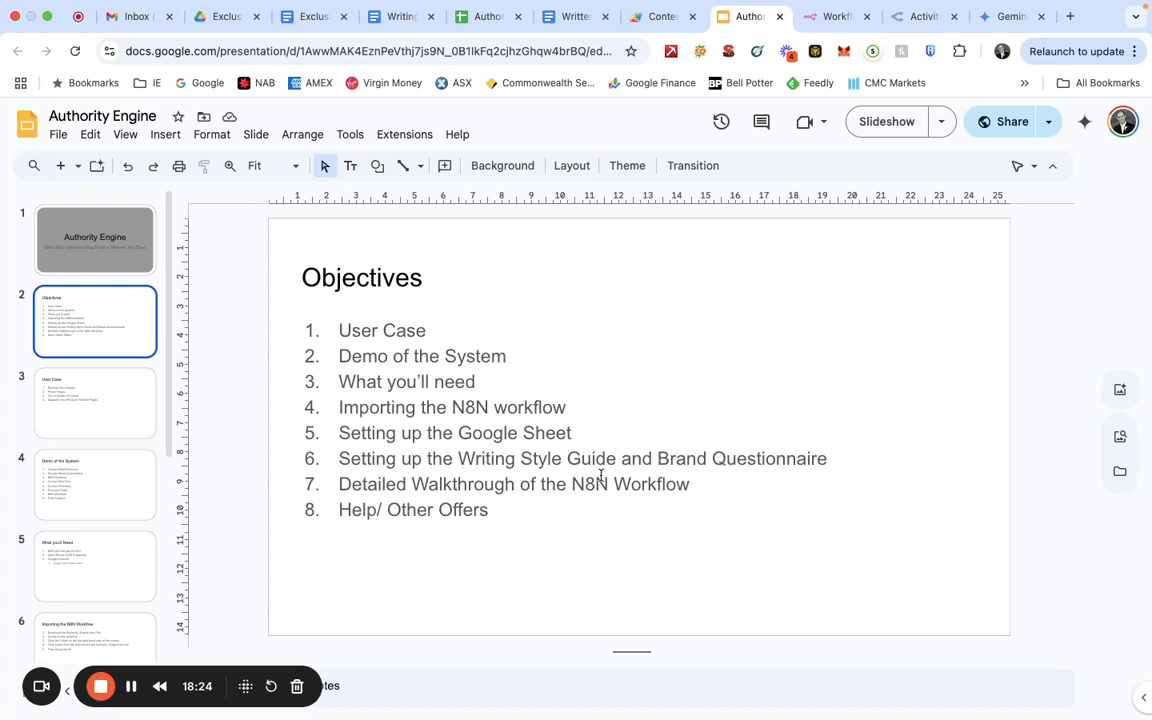
- Show the "Detailed Walkthrough of the N8N Workflow" slide, and switch to the imported workflow in n8n
{"action": "scroll", "coordinate": [103, 485], "scroll_direction": "down", "scroll_amount": 3}
{"action": "scroll", "coordinate": [103, 485], "scroll_direction": "down", "scroll_amount": 2}
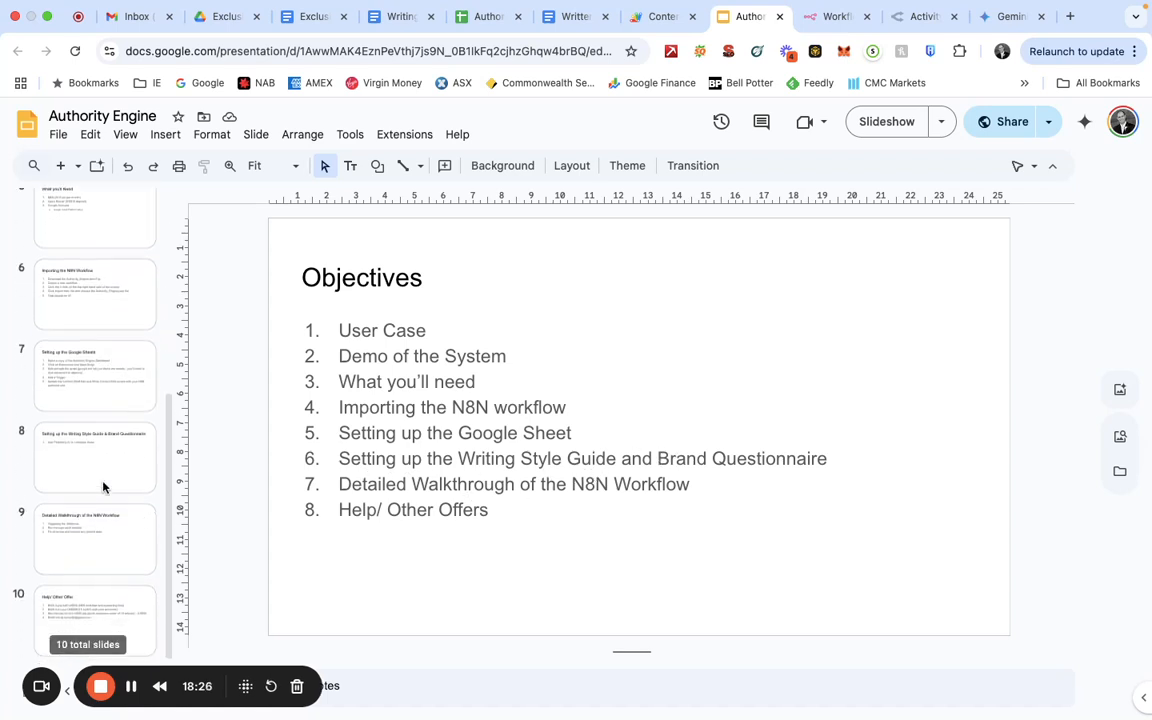
{"action": "left_click", "coordinate": [98, 530]}
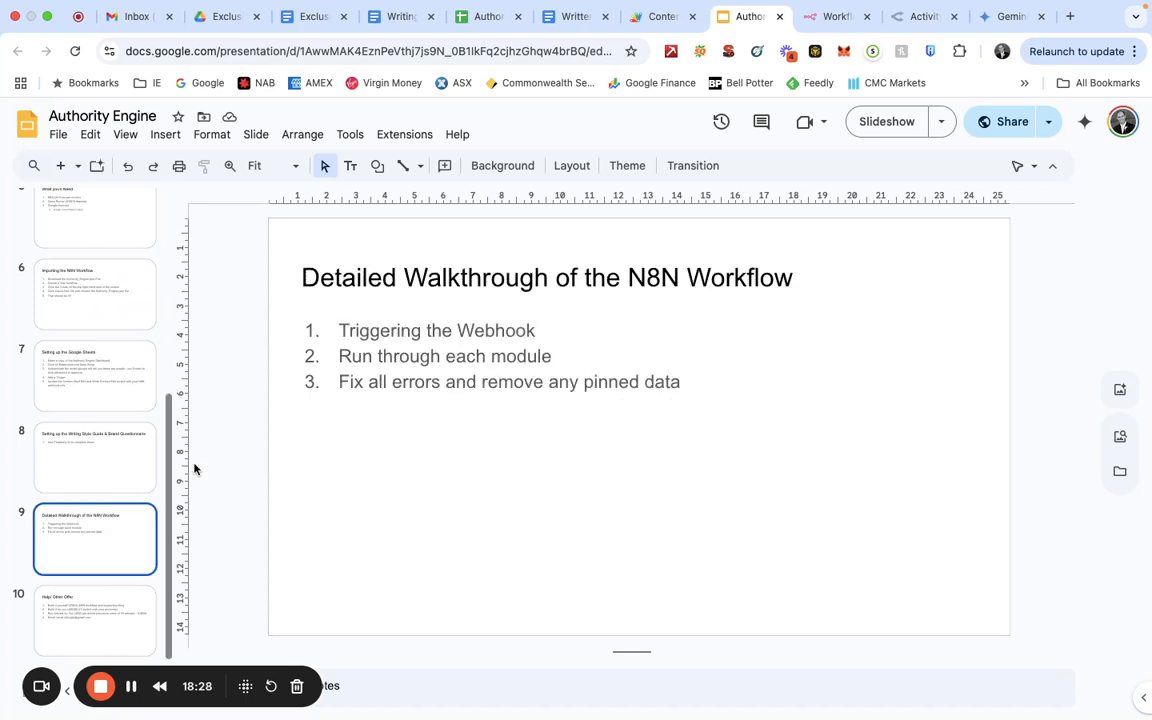
{"action": "left_click", "coordinate": [838, 18]}
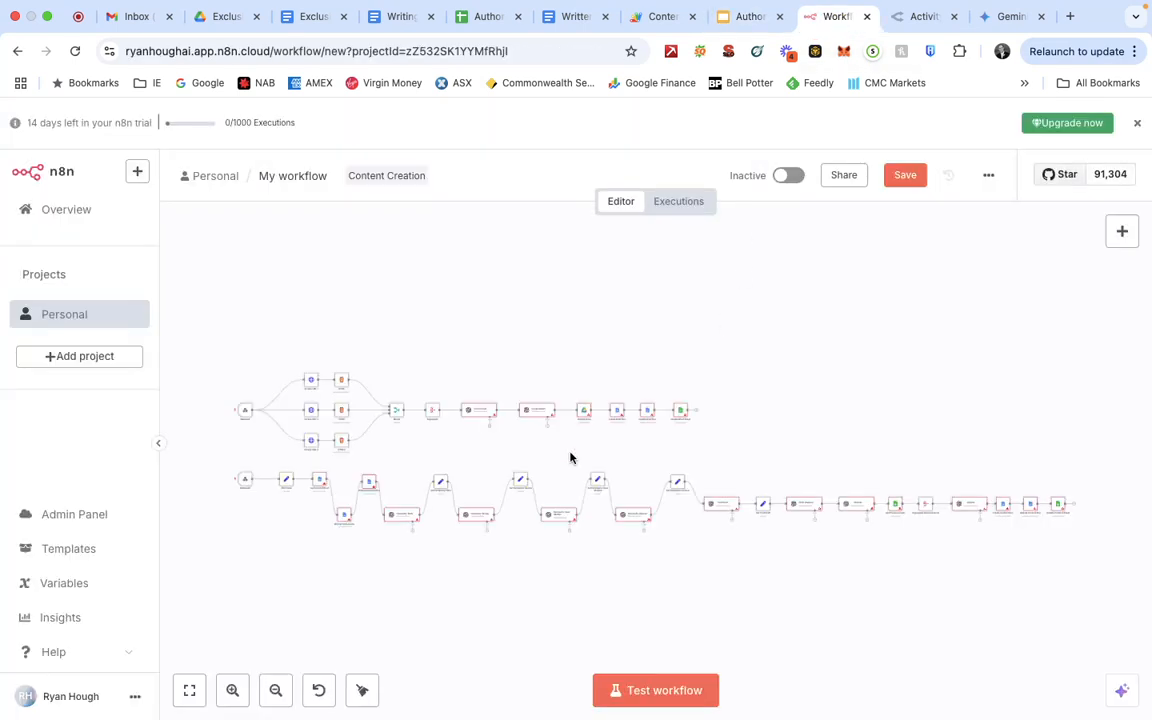
- Examine the imported workflow canvas up close, from the Content Brief nodes back to the two starting webhooks
{"action": "scroll", "coordinate": [526, 416], "scroll_direction": "up", "scroll_amount": 5}
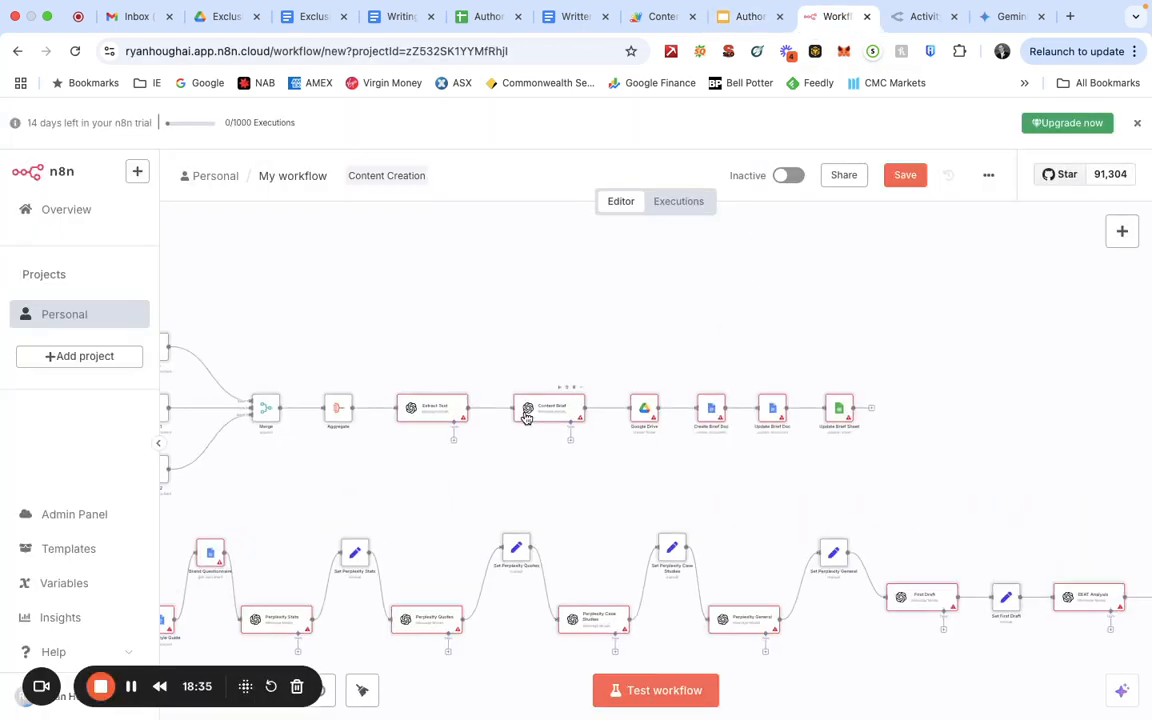
{"action": "scroll", "coordinate": [526, 416], "scroll_direction": "up", "scroll_amount": 1}
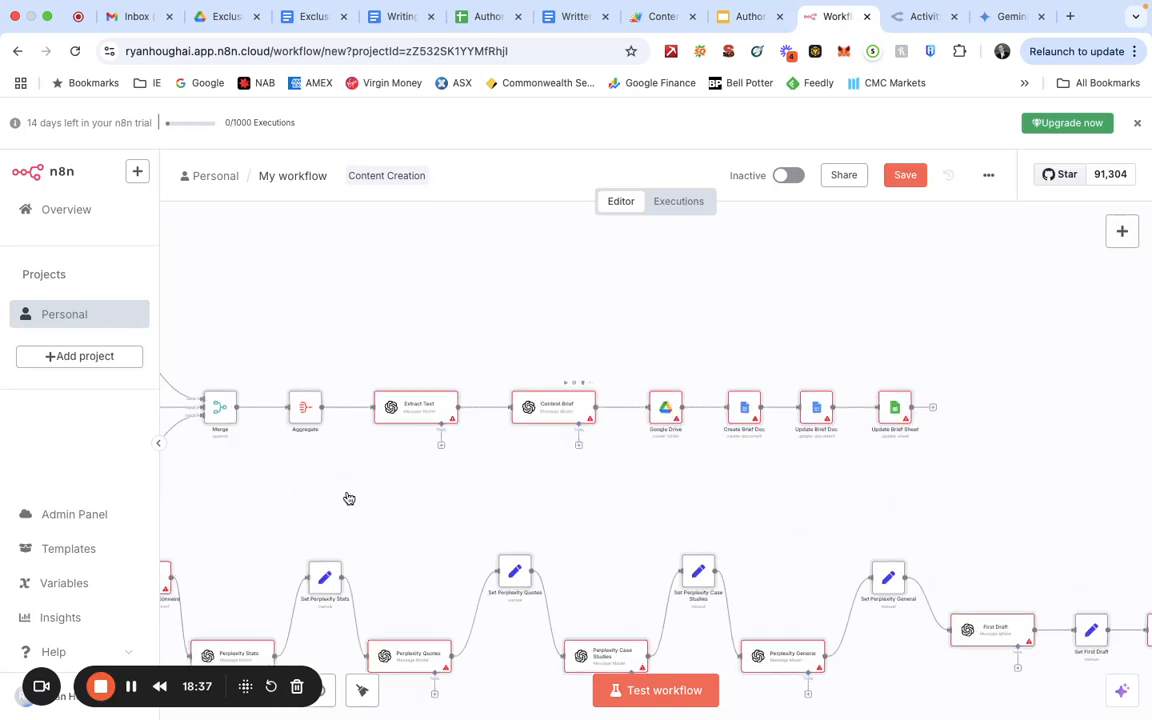
{"action": "scroll", "coordinate": [345, 494], "scroll_direction": "up", "scroll_amount": 2}
{"action": "scroll", "coordinate": [337, 488], "scroll_direction": "left", "scroll_amount": 5}
{"action": "scroll", "coordinate": [337, 488], "scroll_direction": "left", "scroll_amount": 4}
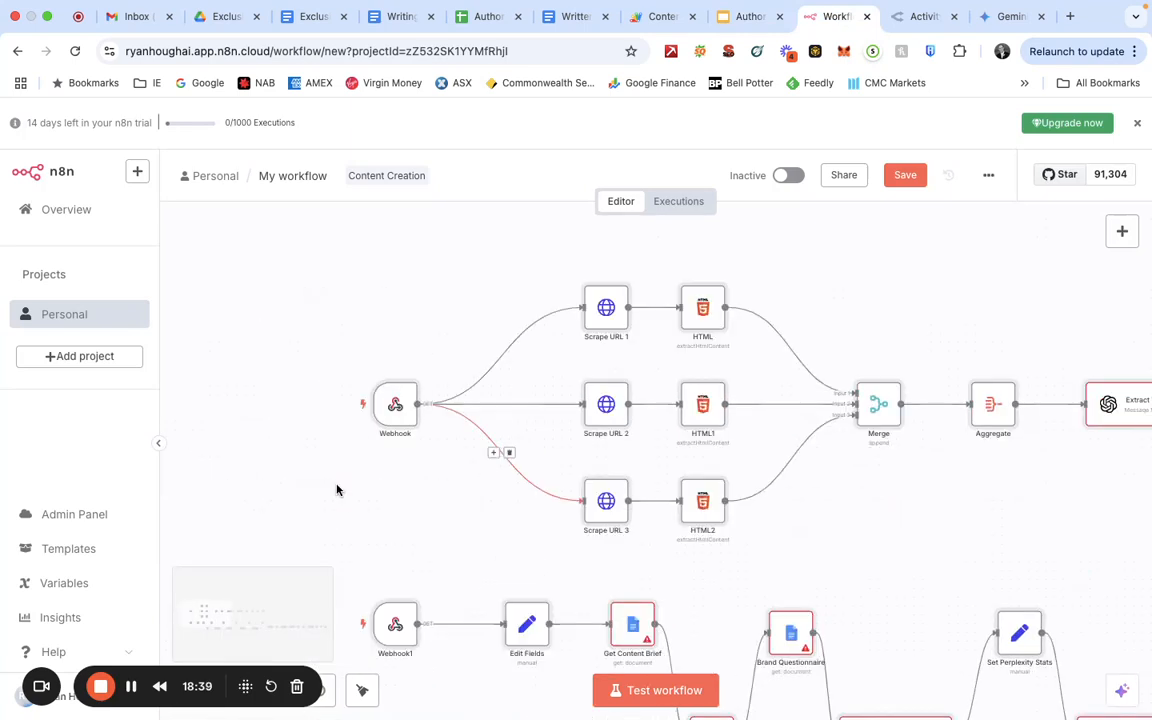
{"action": "scroll", "coordinate": [521, 410], "scroll_direction": "left", "scroll_amount": 10}
{"action": "scroll", "coordinate": [539, 411], "scroll_direction": "right", "scroll_amount": 10}
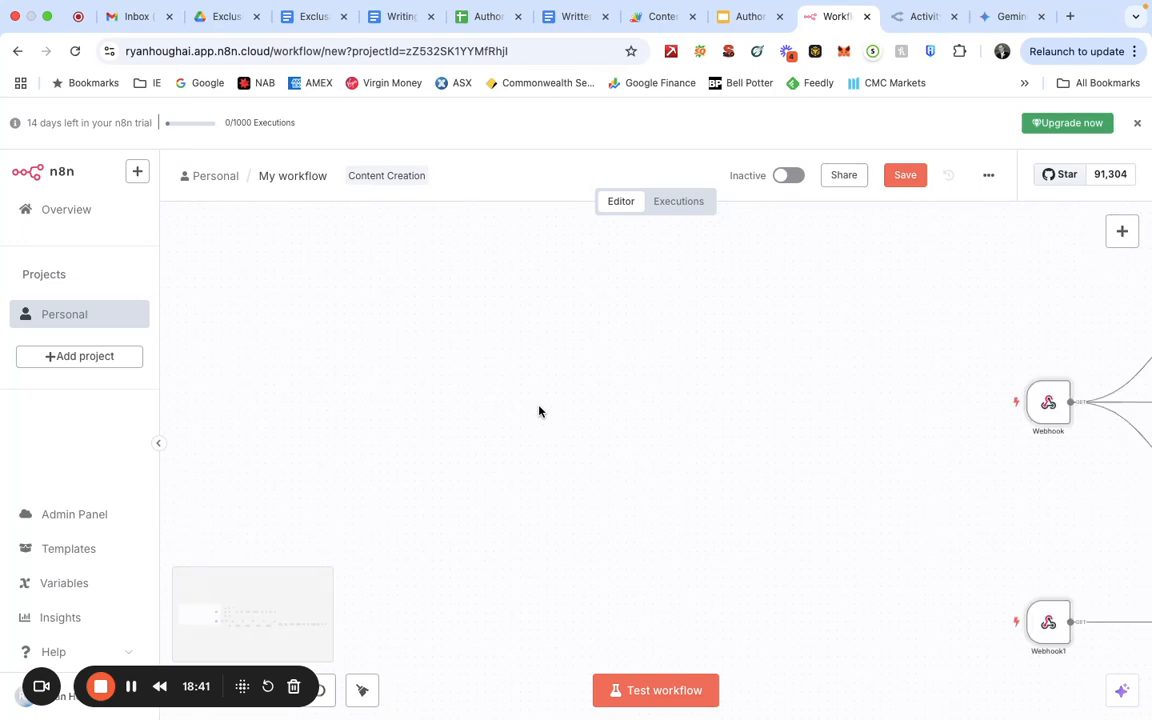
{"action": "scroll", "coordinate": [539, 411], "scroll_direction": "right", "scroll_amount": 5}
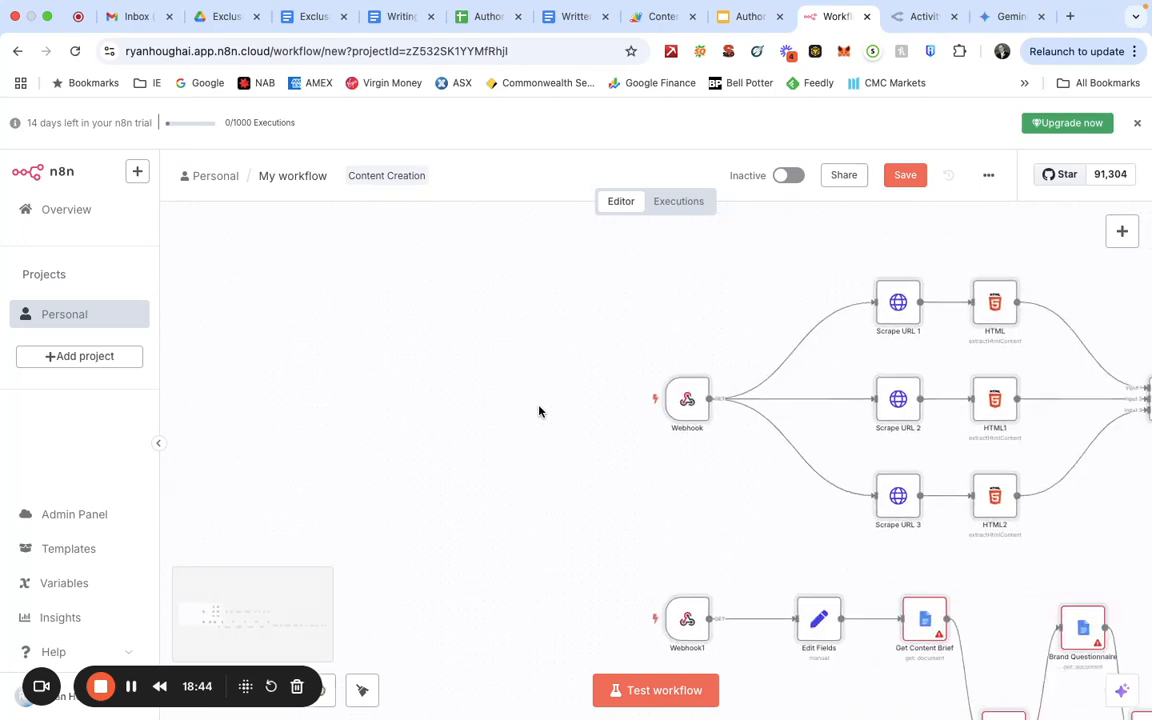
- Show the first Webhook node's URL alongside the n8nWebhookUrl variable in the Content Automation Apps Script, and return to the n8n canvas
{"action": "mouse_move", "coordinate": [617, 395]}
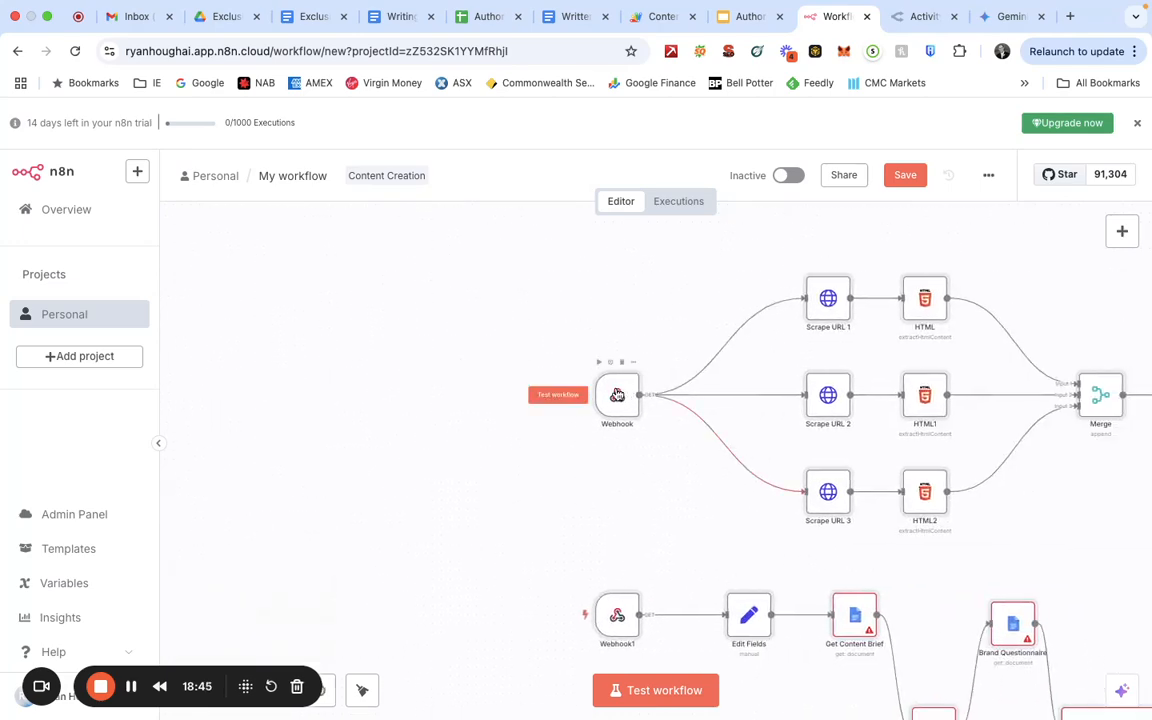
{"action": "double_click", "coordinate": [617, 395]}
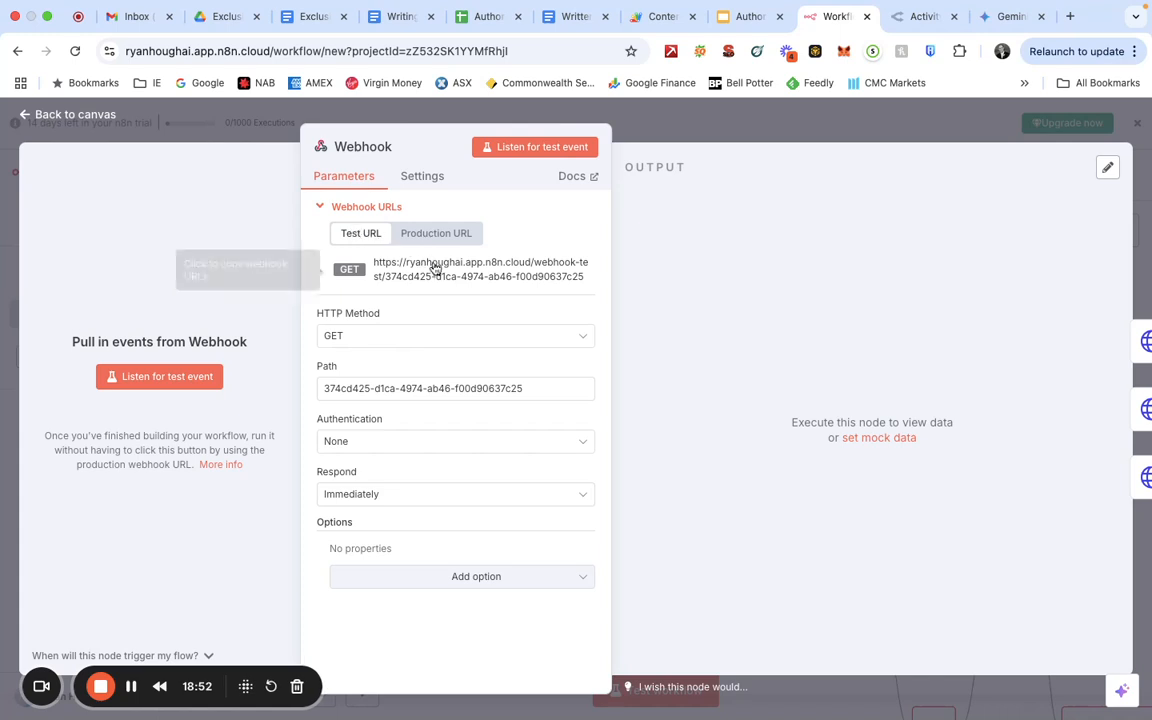
{"action": "left_click", "coordinate": [663, 17]}
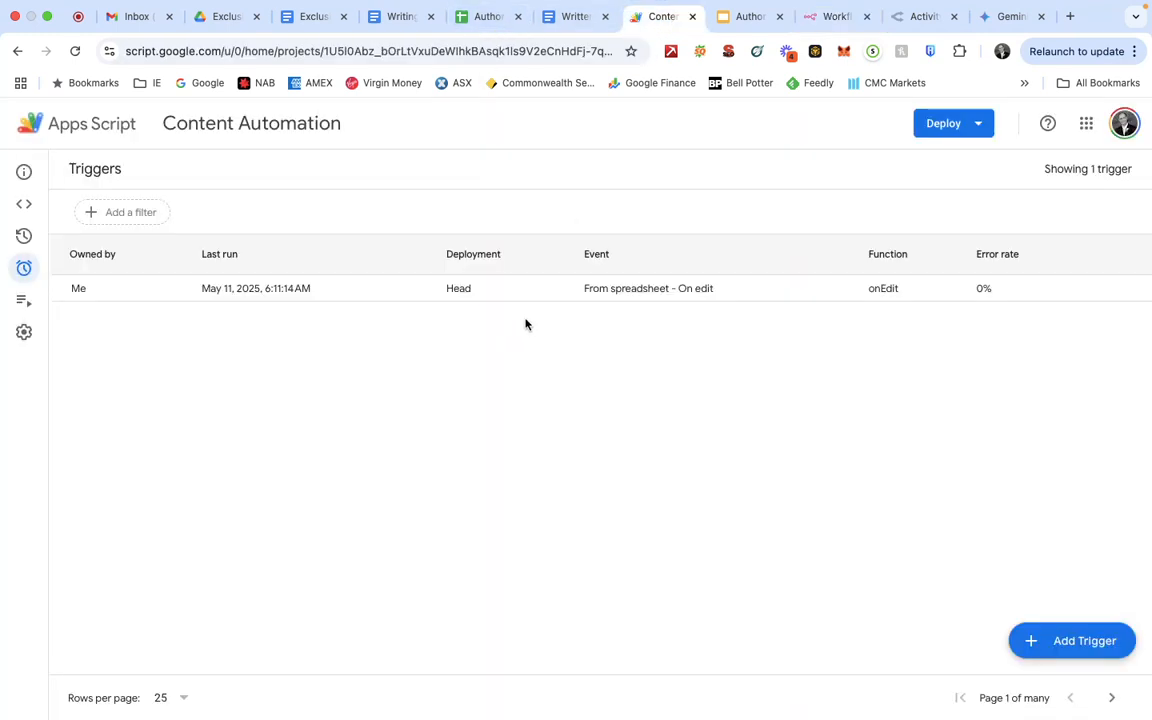
{"action": "left_click", "coordinate": [26, 205]}
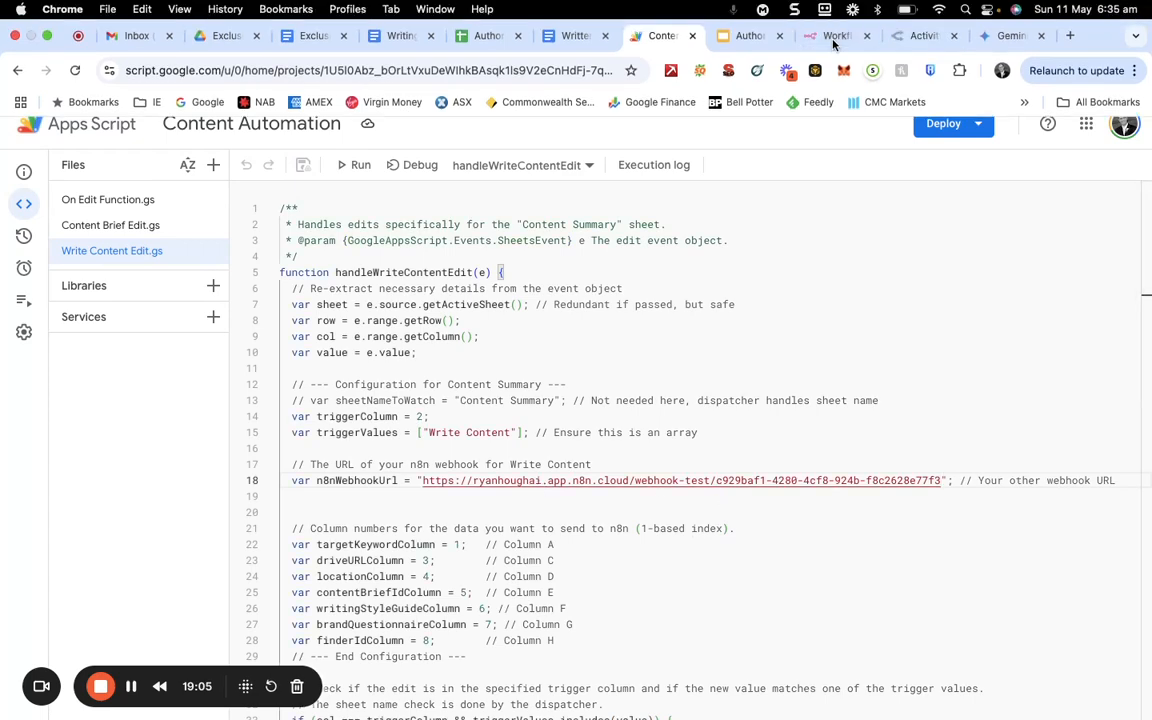
{"action": "left_click", "coordinate": [836, 38]}
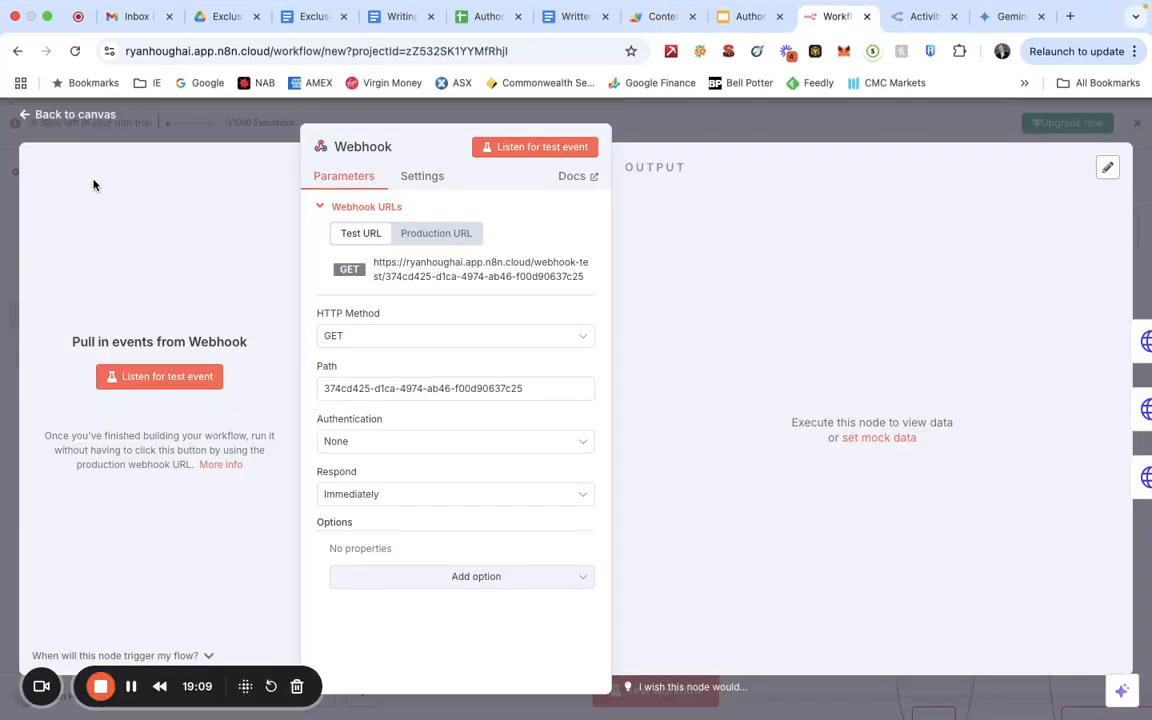
{"action": "left_click", "coordinate": [28, 117]}
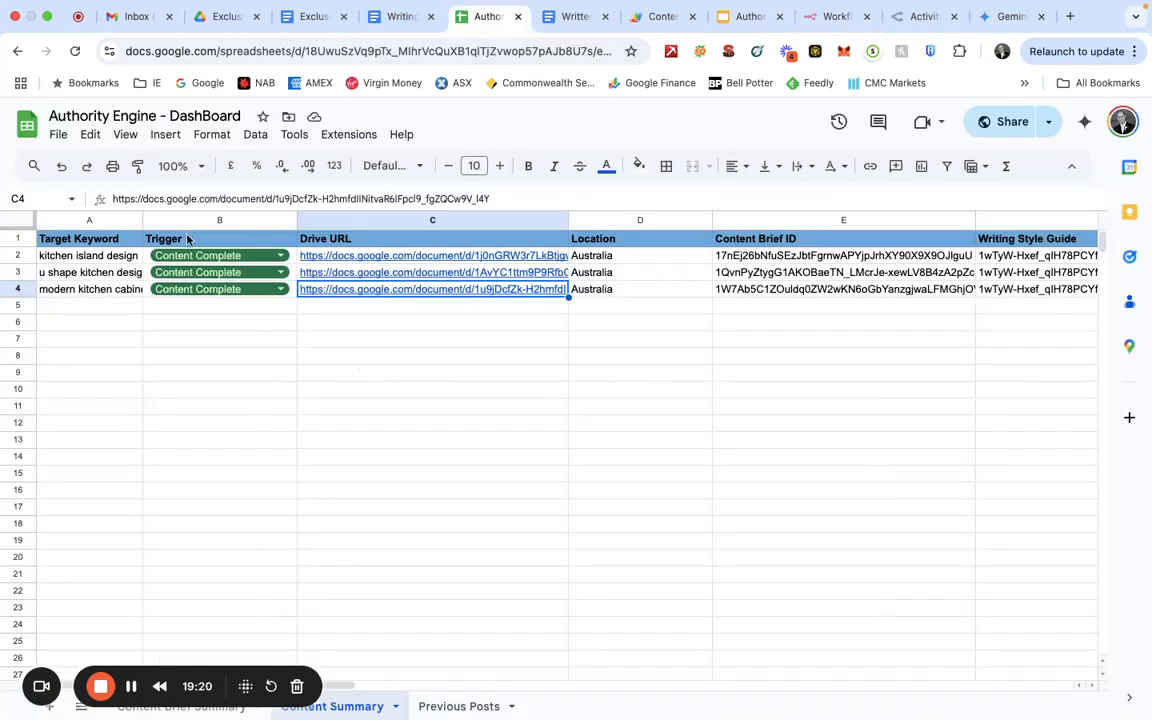
- Show the Trigger options for the kitchen island design row in the Content Summary sheet, and switch back to n8n
{"action": "left_click", "coordinate": [281, 256]}
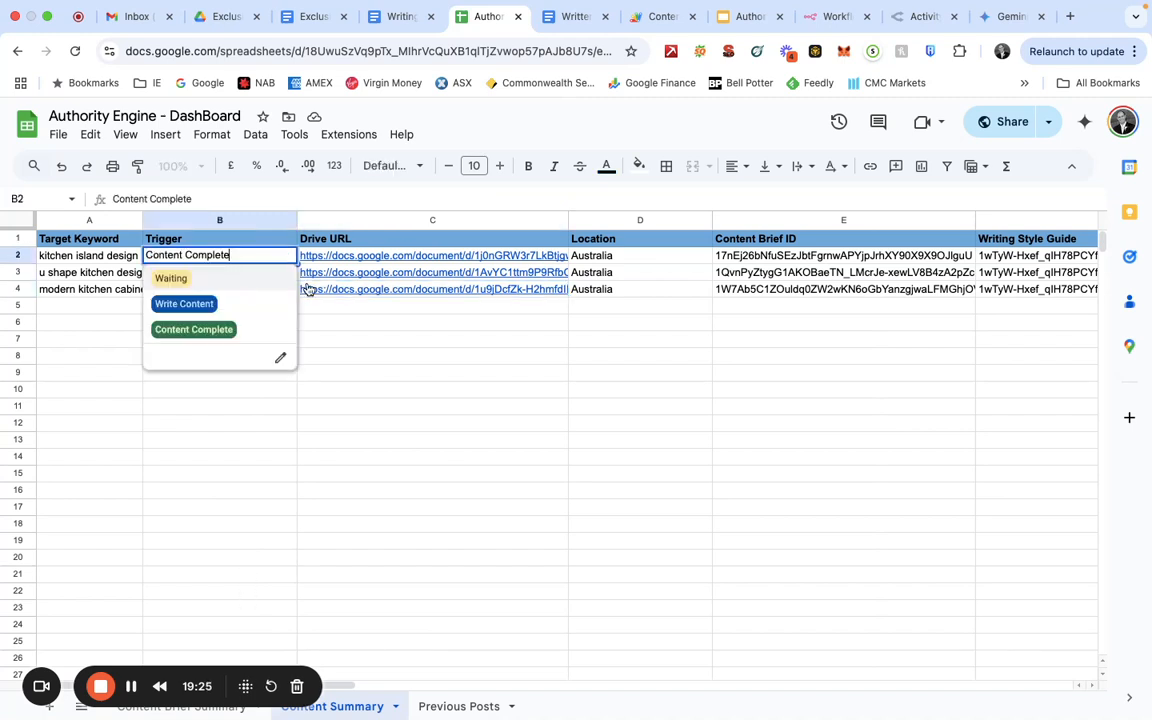
{"action": "left_click", "coordinate": [450, 358]}
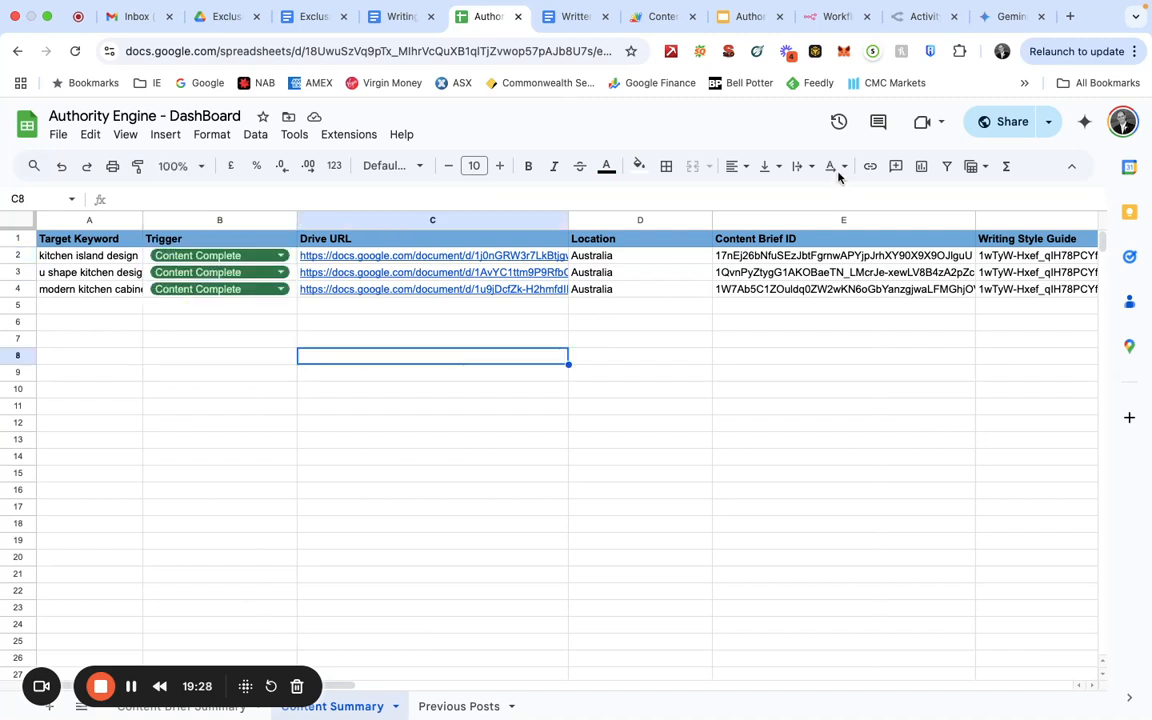
{"action": "left_click", "coordinate": [836, 20]}
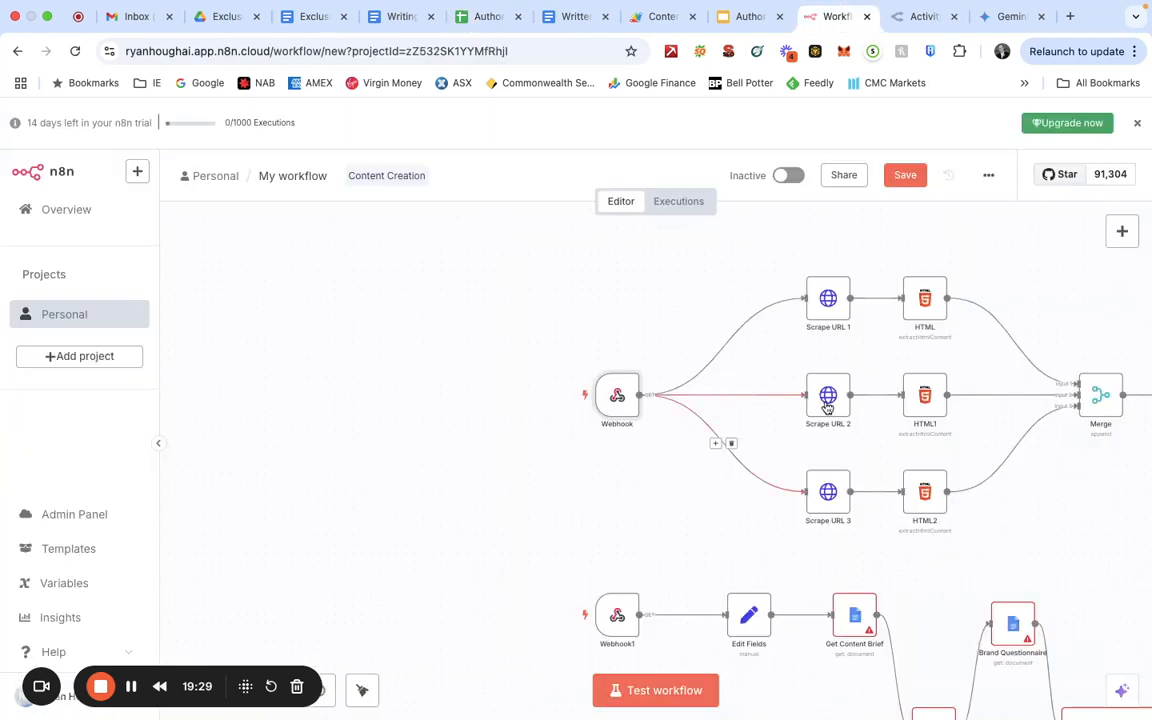
- Revisit the "Detailed Walkthrough of the N8N Workflow" slide, and return to the scraping branches in n8n
{"action": "scroll", "coordinate": [968, 501], "scroll_direction": "right", "scroll_amount": 5}
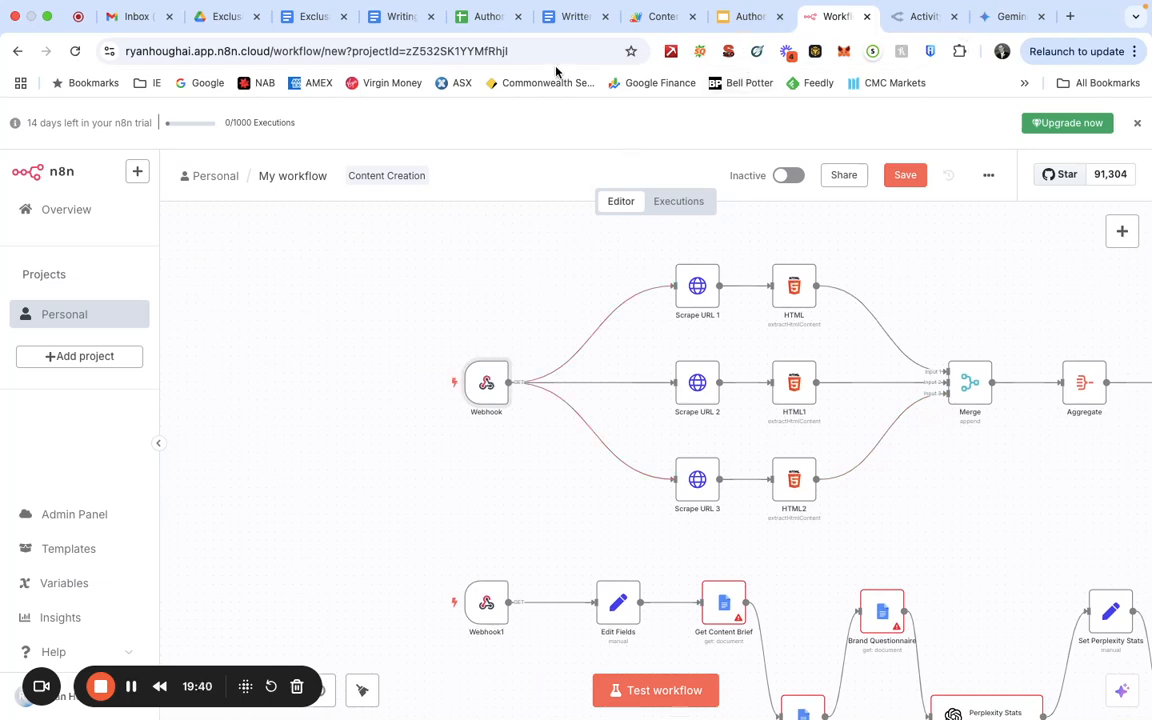
{"action": "left_click", "coordinate": [750, 17]}
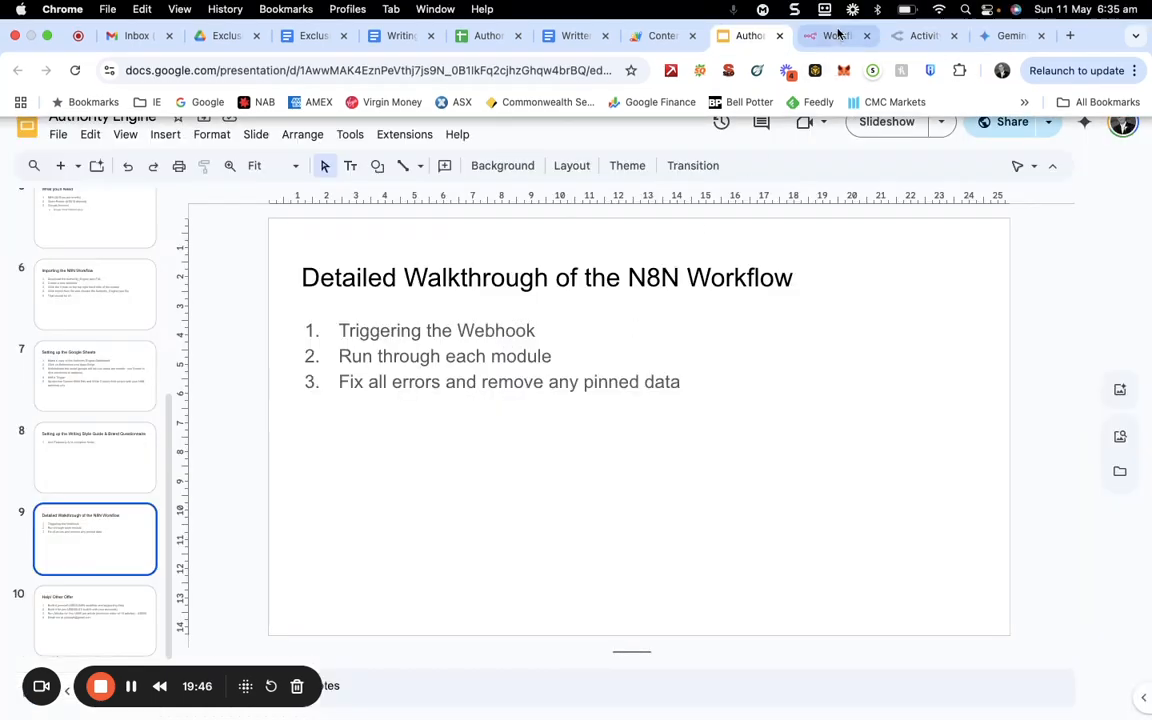
{"action": "left_click", "coordinate": [835, 37]}
{"action": "scroll", "coordinate": [717, 416], "scroll_direction": "right", "scroll_amount": 5}
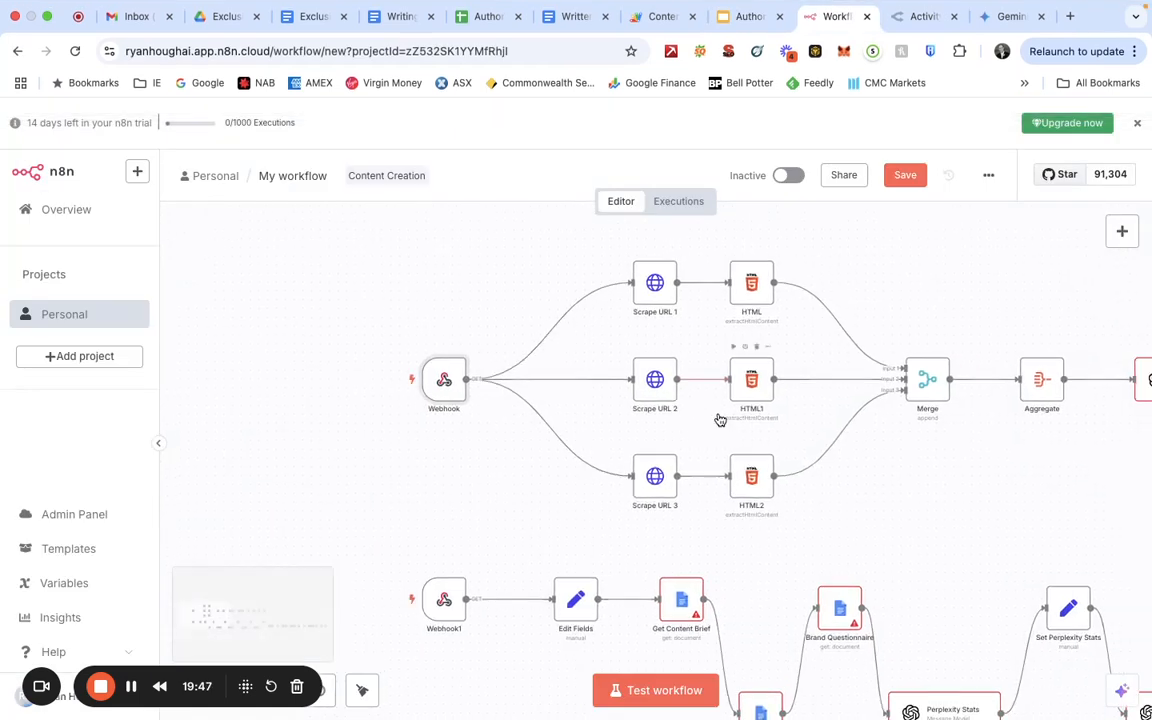
- Inspect the Scrape URL 1 node's request parameters, including its competitor1 URL expression, and return to the canvas
{"action": "mouse_move", "coordinate": [362, 375]}
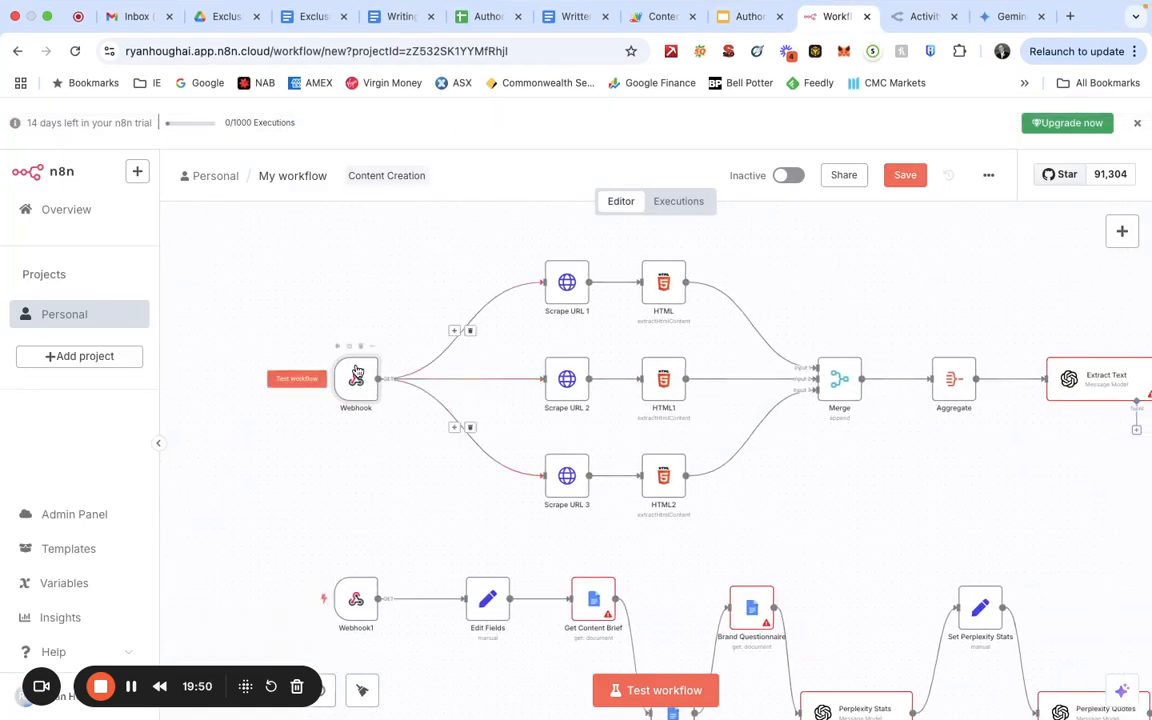
{"action": "scroll", "coordinate": [476, 404], "scroll_direction": "right", "scroll_amount": 2}
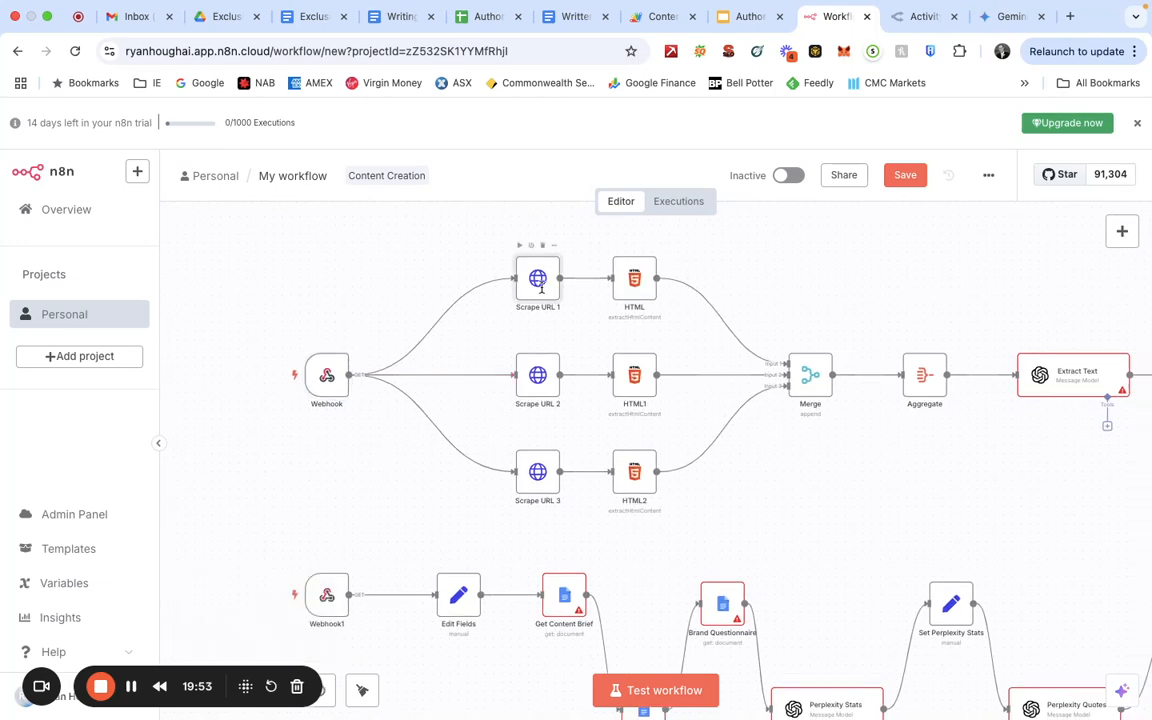
{"action": "double_click", "coordinate": [539, 282]}
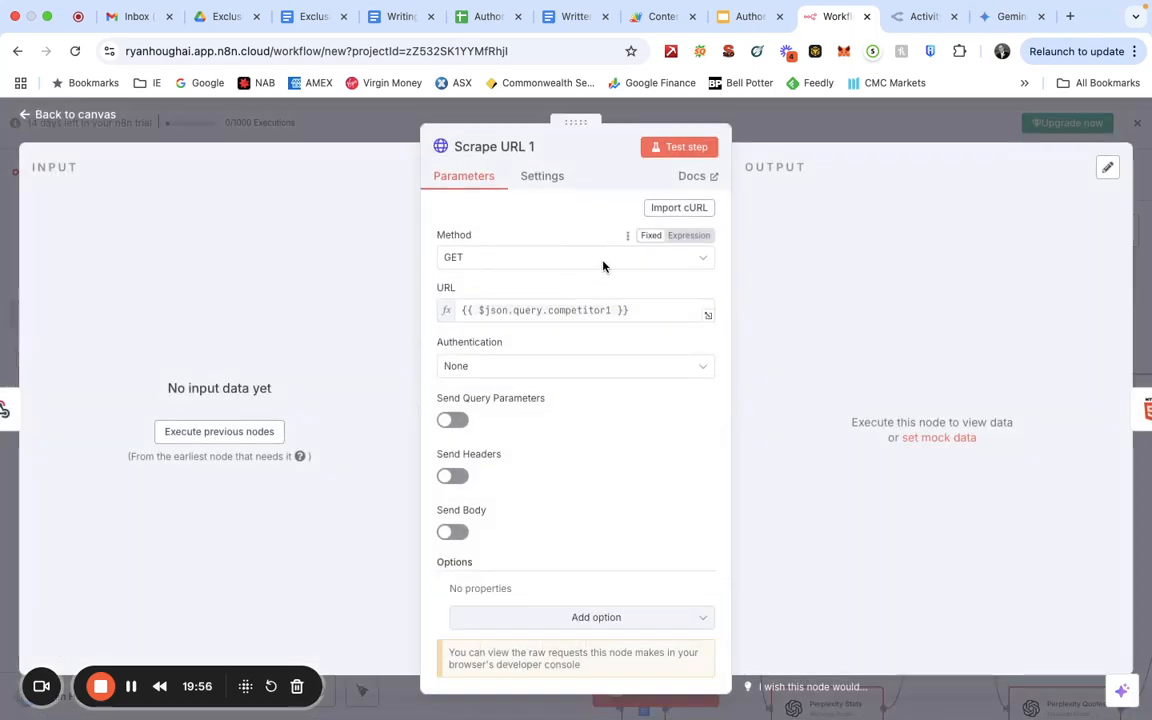
{"action": "left_click", "coordinate": [25, 118]}
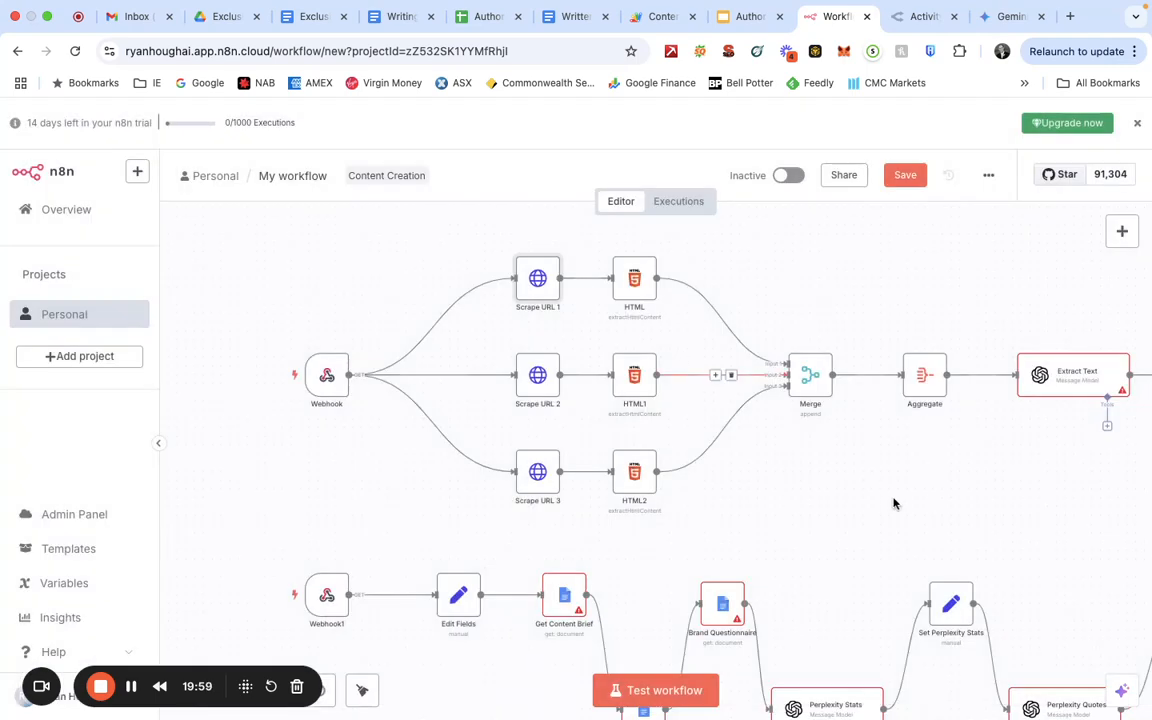
- Fix the credential issue on the Extract Text node by connecting it with the OpenAi account, and return to the canvas
{"action": "scroll", "coordinate": [894, 503], "scroll_direction": "right", "scroll_amount": 5}
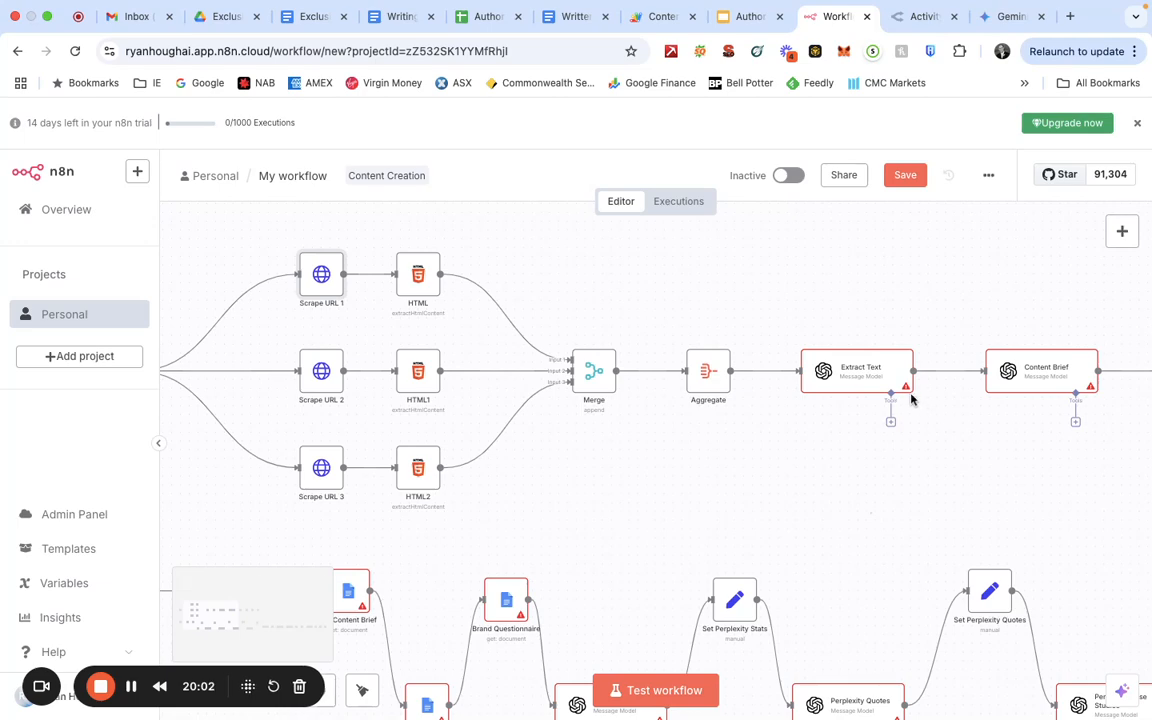
{"action": "mouse_move", "coordinate": [906, 389]}
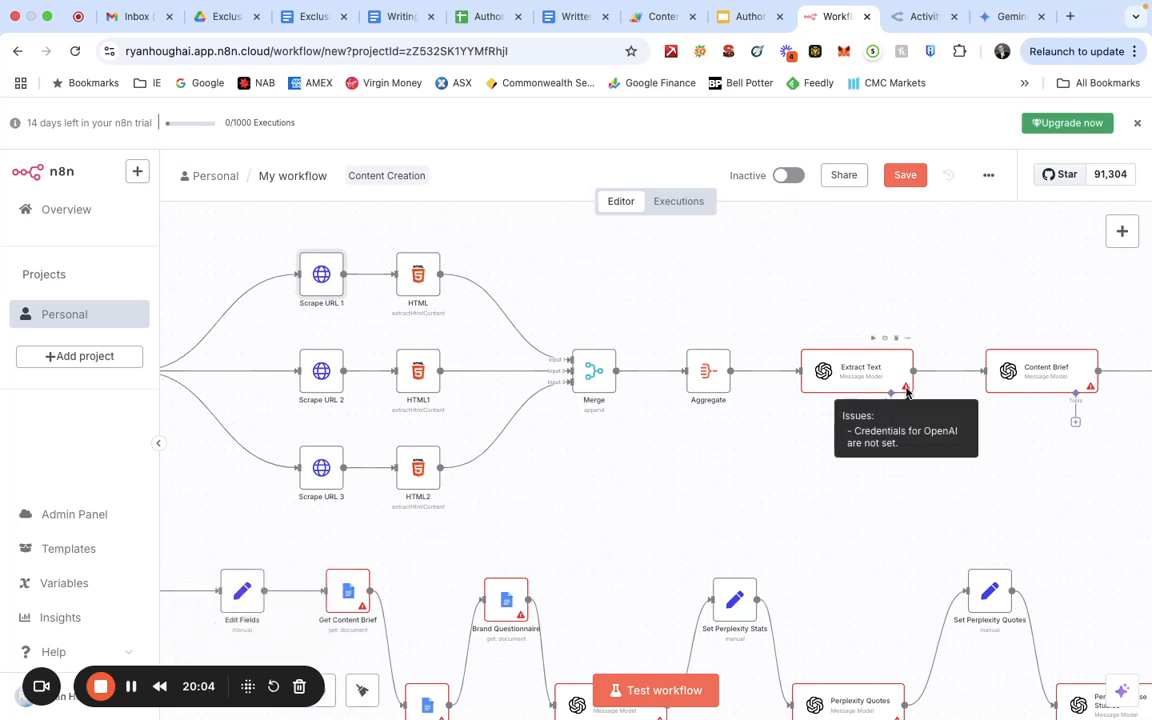
{"action": "left_click", "coordinate": [875, 375]}
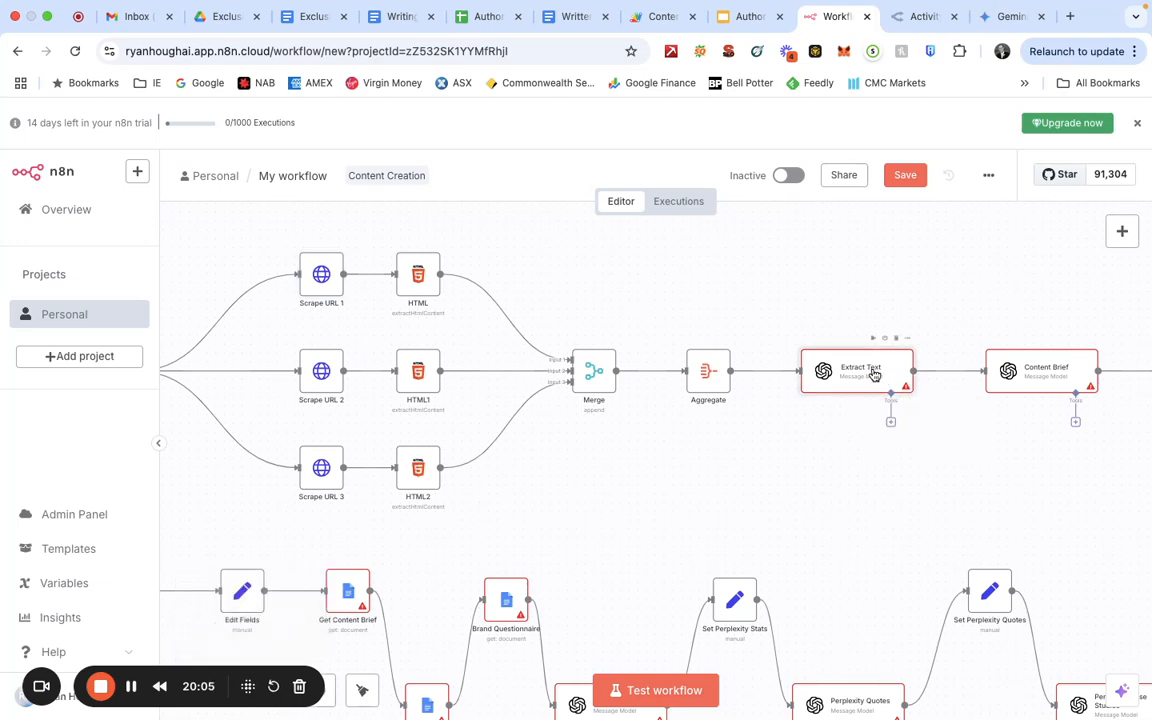
{"action": "double_click", "coordinate": [875, 375]}
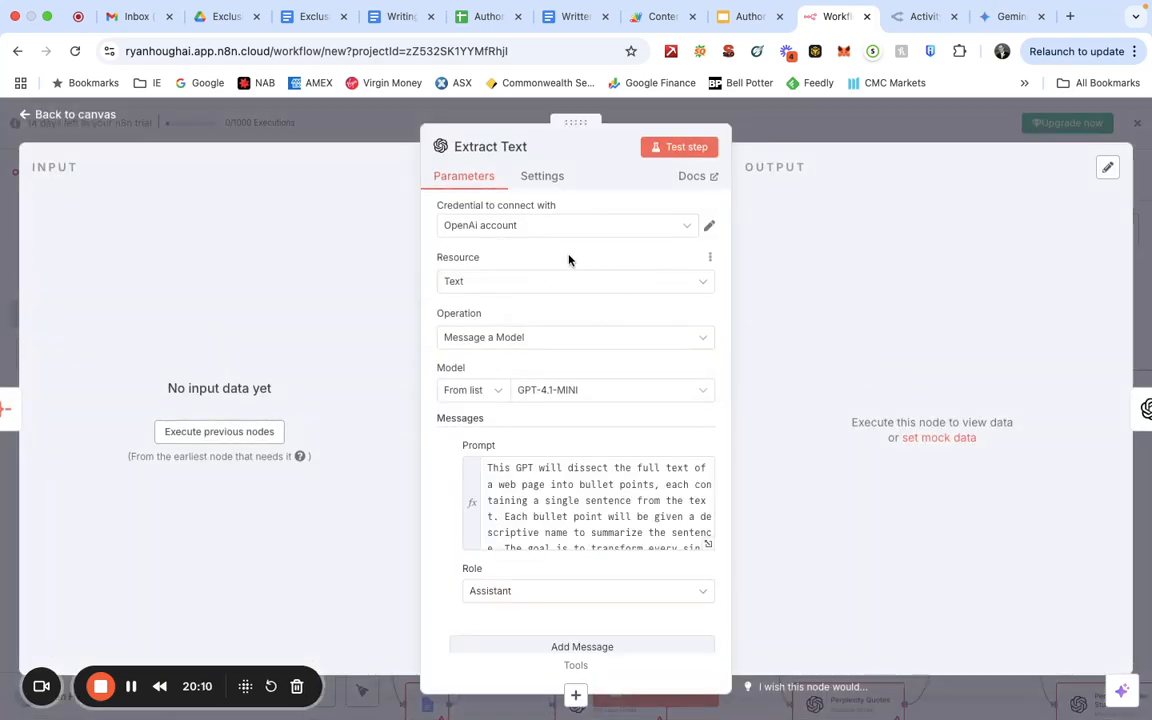
{"action": "left_click", "coordinate": [555, 225]}
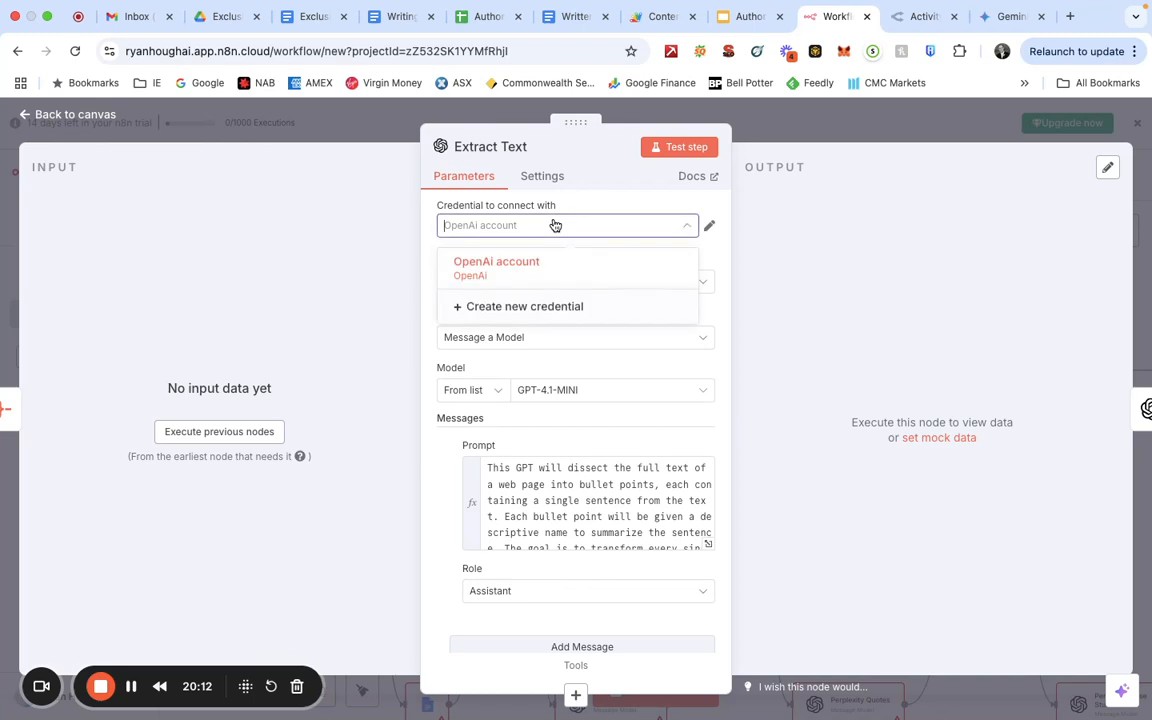
{"action": "left_click", "coordinate": [616, 193]}
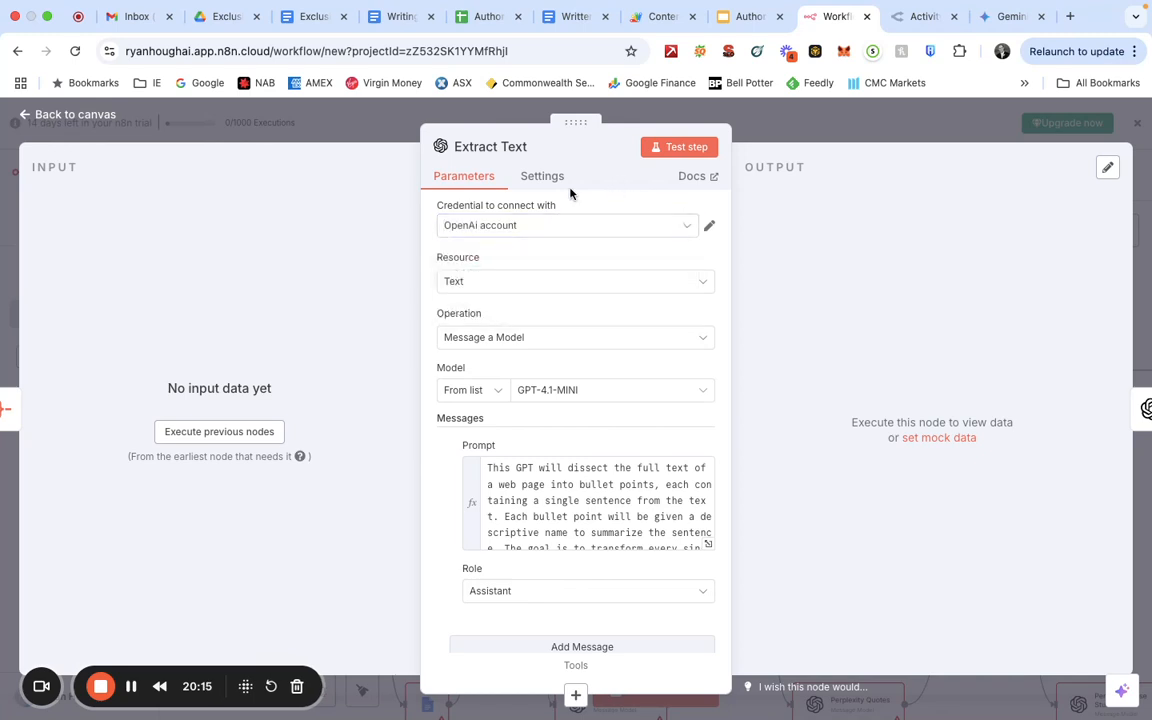
{"action": "left_click", "coordinate": [28, 117]}
- Look over the nodes following Extract Text, through Content Brief, Google Drive and the brief documents, and return to the scraping nodes
{"action": "scroll", "coordinate": [675, 475], "scroll_direction": "right", "scroll_amount": 2}
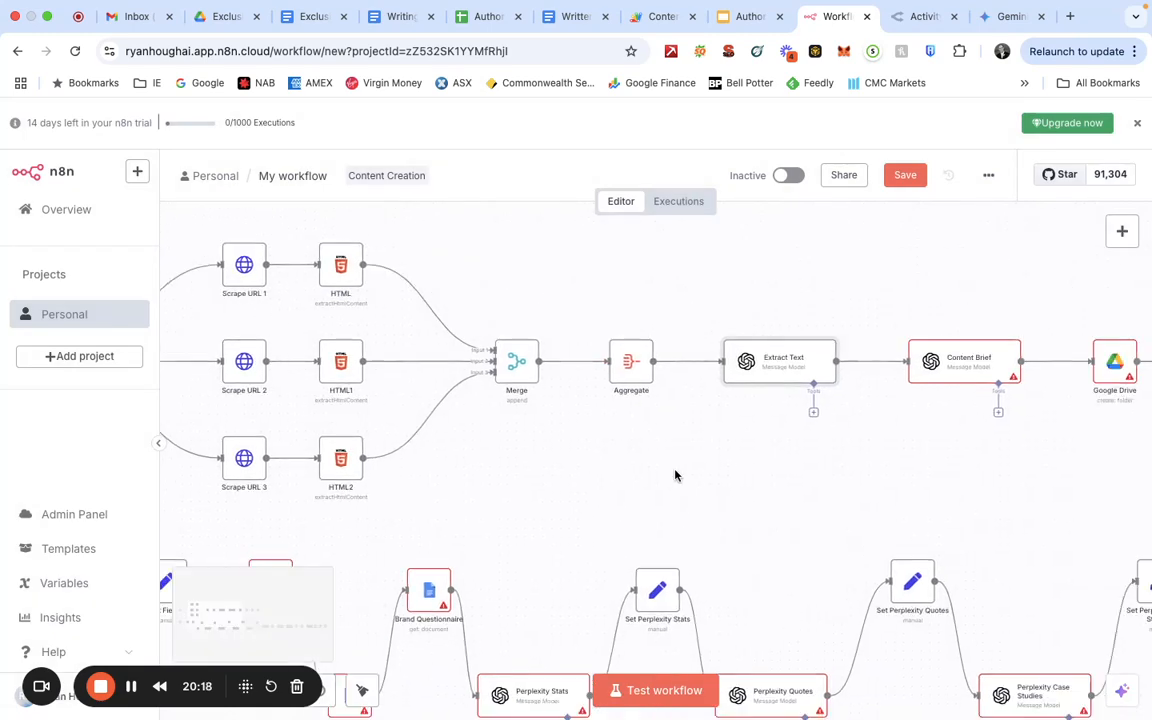
{"action": "scroll", "coordinate": [675, 475], "scroll_direction": "right", "scroll_amount": 2}
{"action": "scroll", "coordinate": [675, 475], "scroll_direction": "right", "scroll_amount": 3}
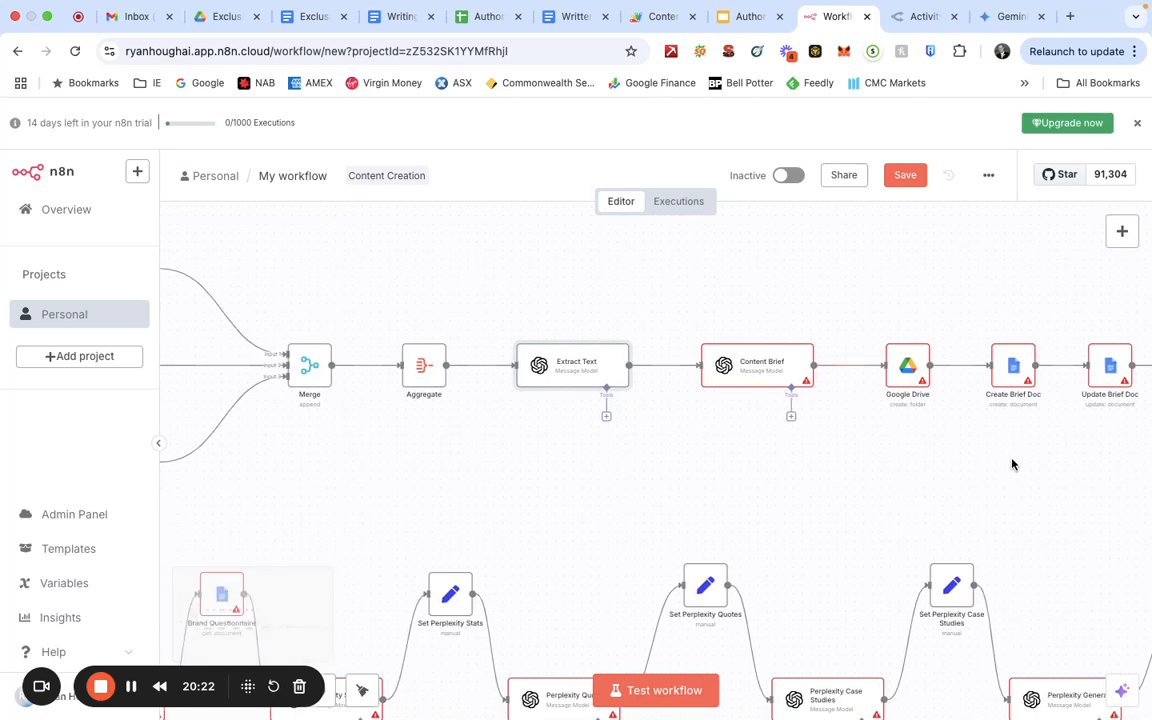
{"action": "scroll", "coordinate": [1010, 465], "scroll_direction": "right", "scroll_amount": 4}
{"action": "scroll", "coordinate": [1011, 464], "scroll_direction": "left", "scroll_amount": 12}
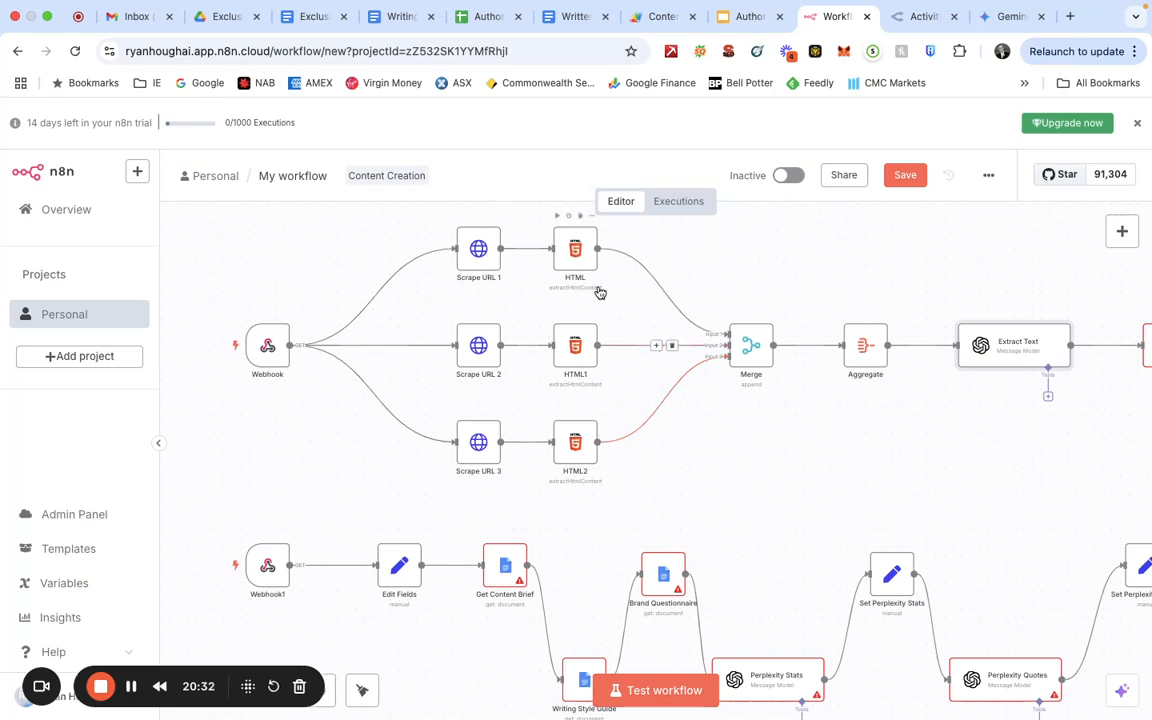
- Examine the Extract Text node's full prompt expression with its three page-text inputs, and return to the canvas
{"action": "scroll", "coordinate": [795, 429], "scroll_direction": "right", "scroll_amount": 5}
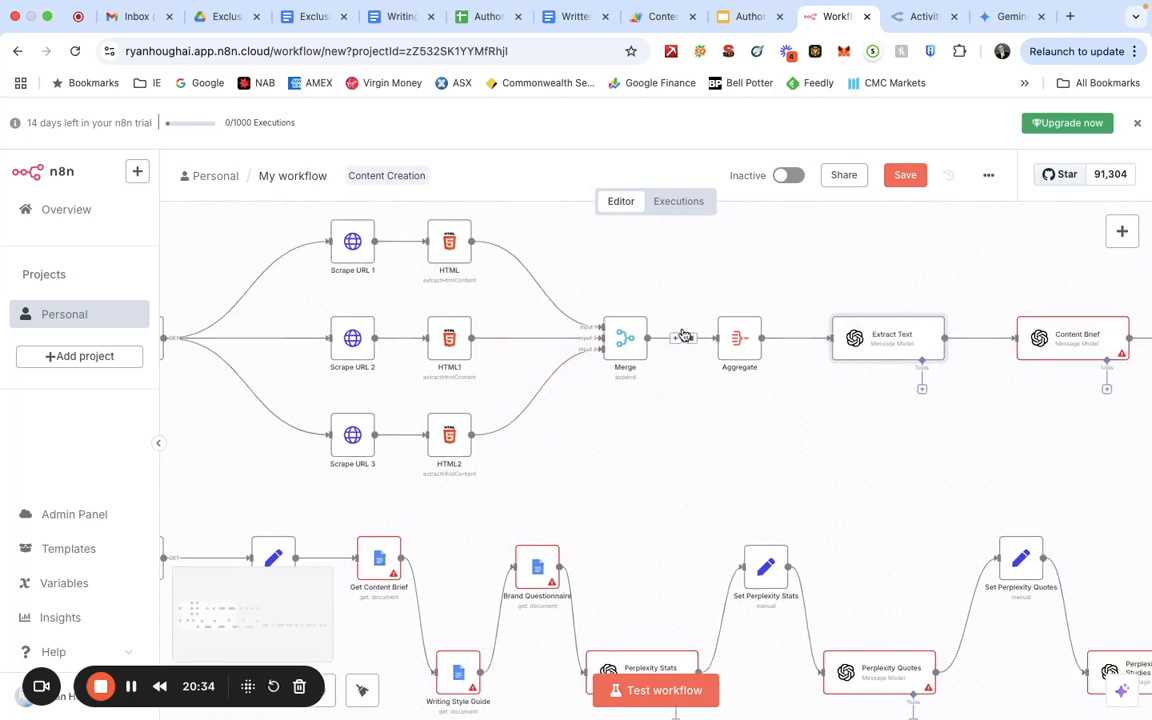
{"action": "scroll", "coordinate": [733, 507], "scroll_direction": "right", "scroll_amount": 2}
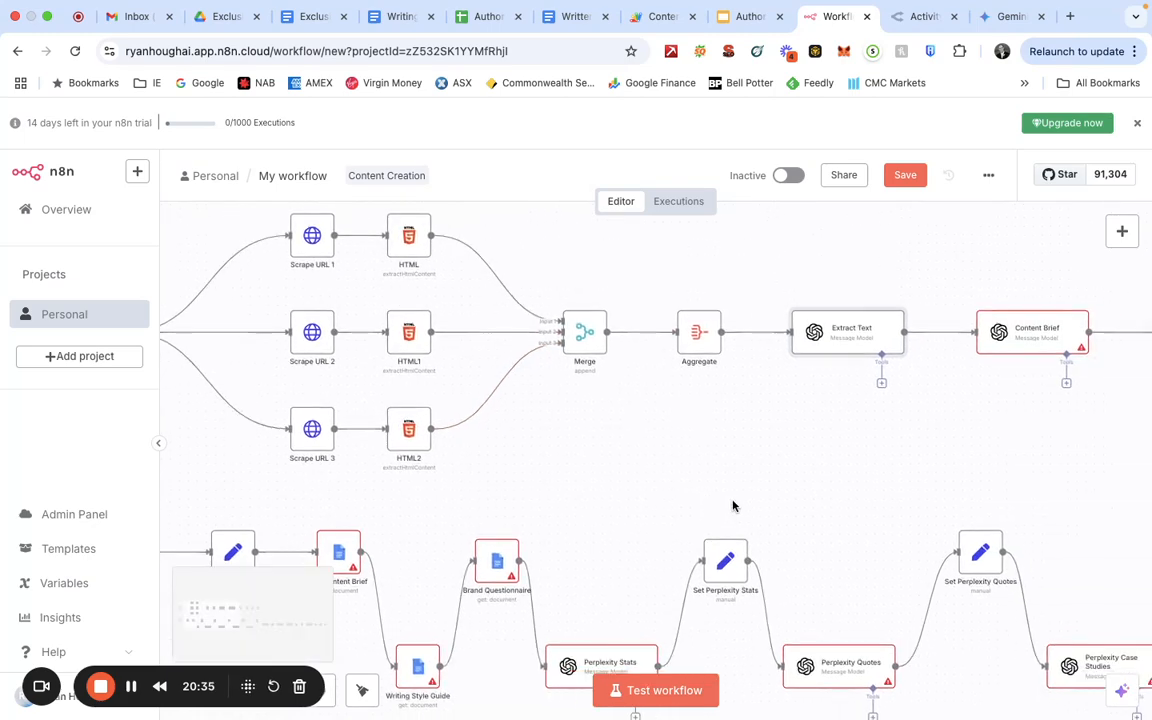
{"action": "scroll", "coordinate": [715, 430], "scroll_direction": "right", "scroll_amount": 2}
{"action": "scroll", "coordinate": [751, 454], "scroll_direction": "right", "scroll_amount": 4}
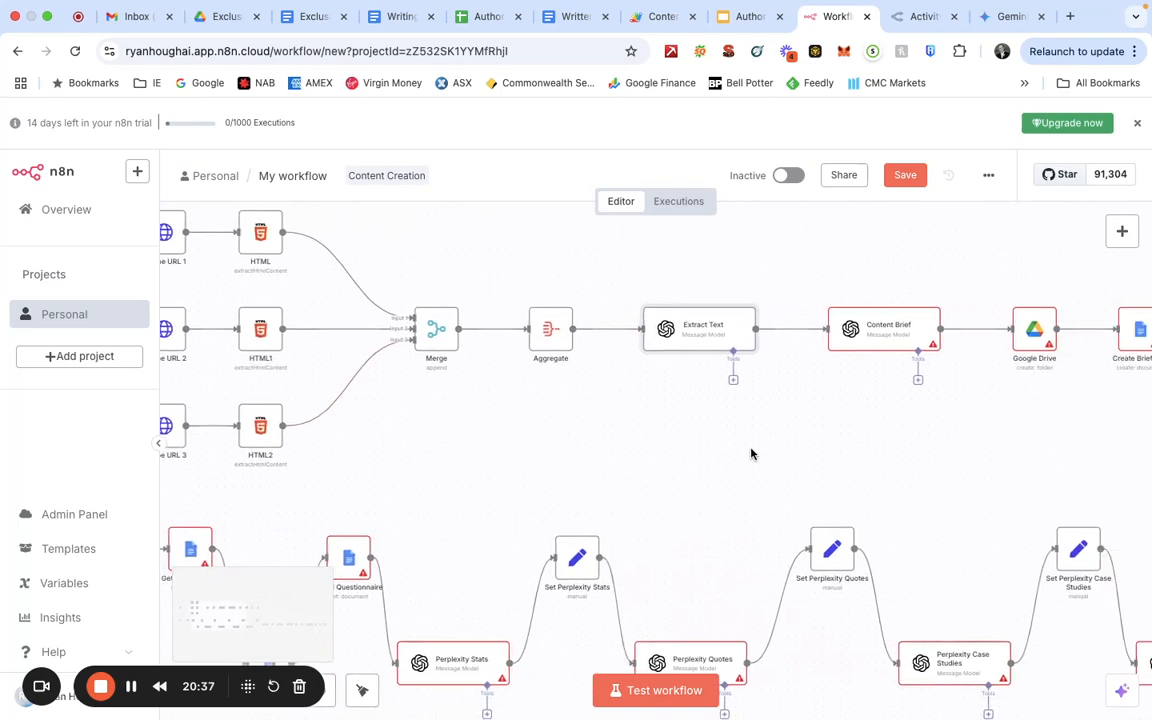
{"action": "scroll", "coordinate": [751, 454], "scroll_direction": "right", "scroll_amount": 2}
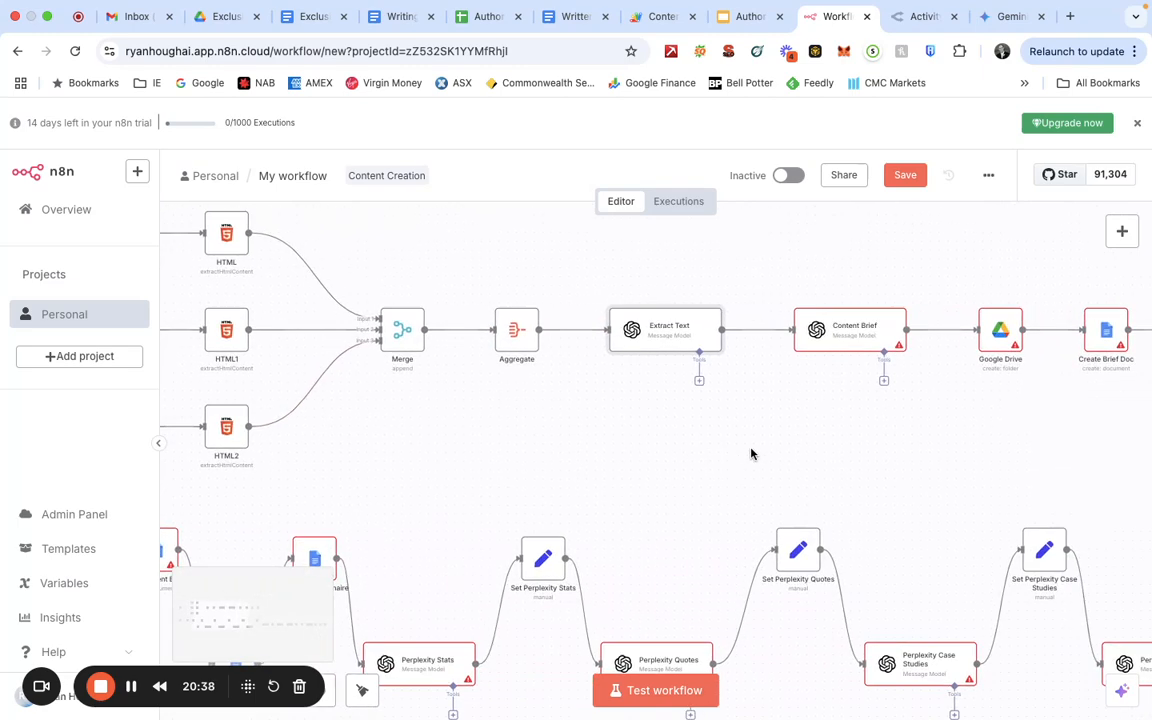
{"action": "double_click", "coordinate": [675, 338]}
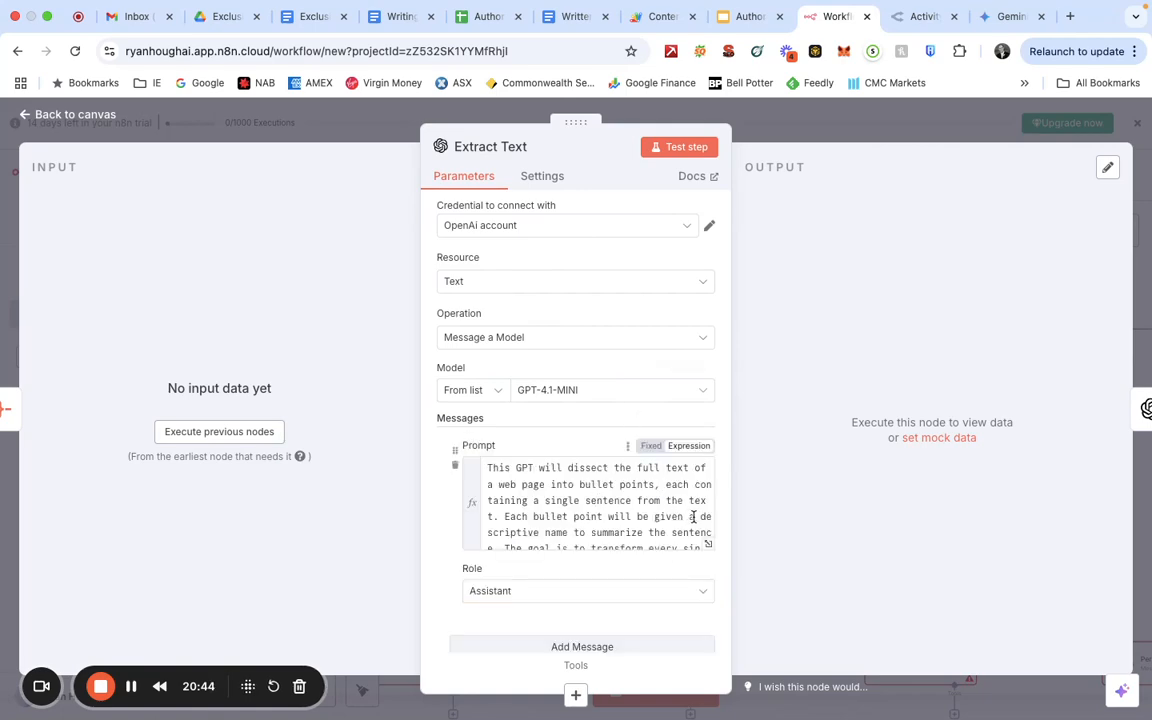
{"action": "left_click", "coordinate": [708, 547]}
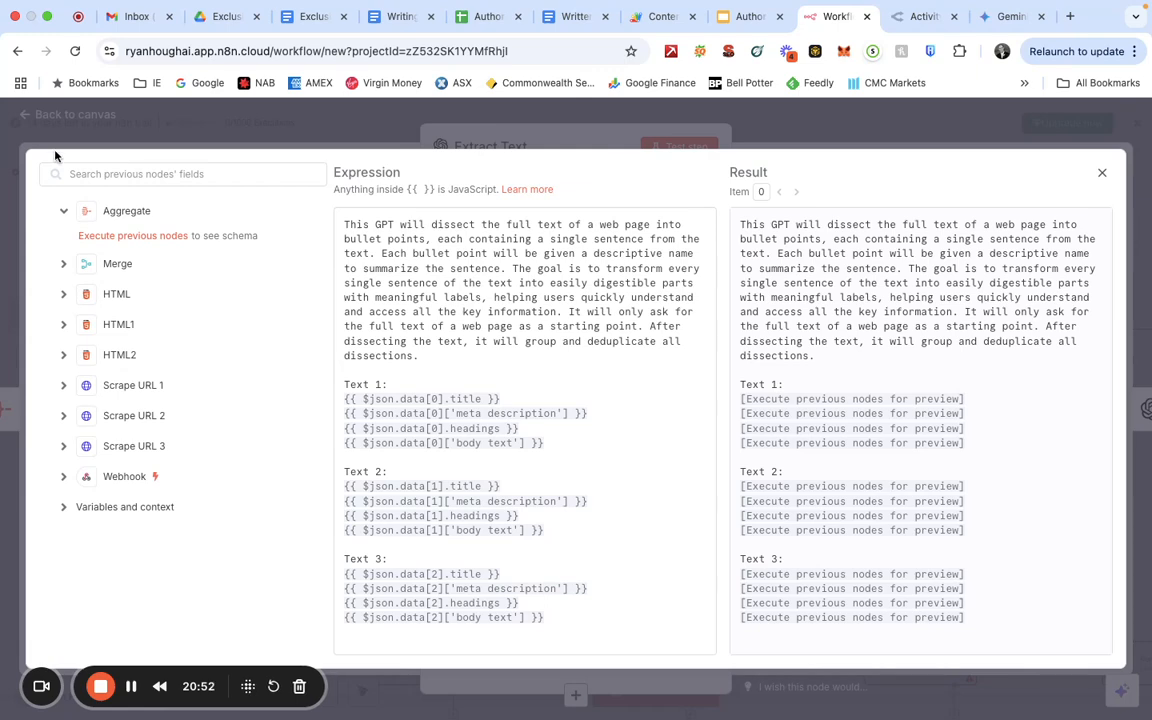
{"action": "left_click", "coordinate": [35, 124]}
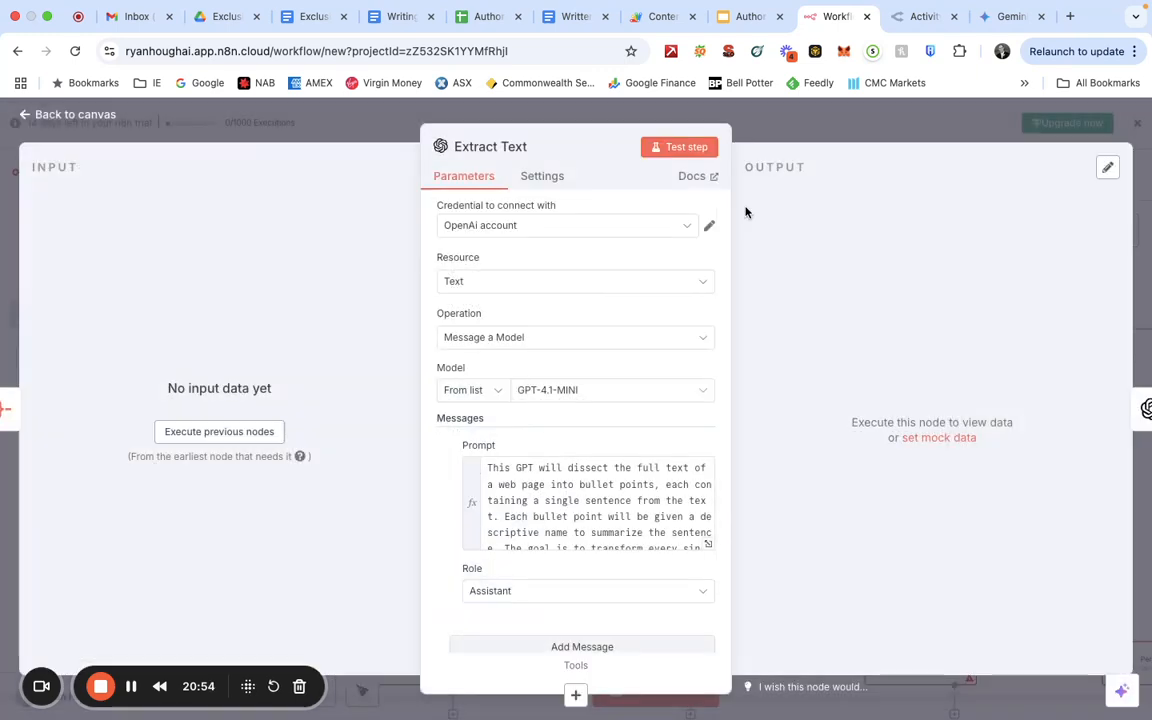
{"action": "left_click", "coordinate": [27, 118]}
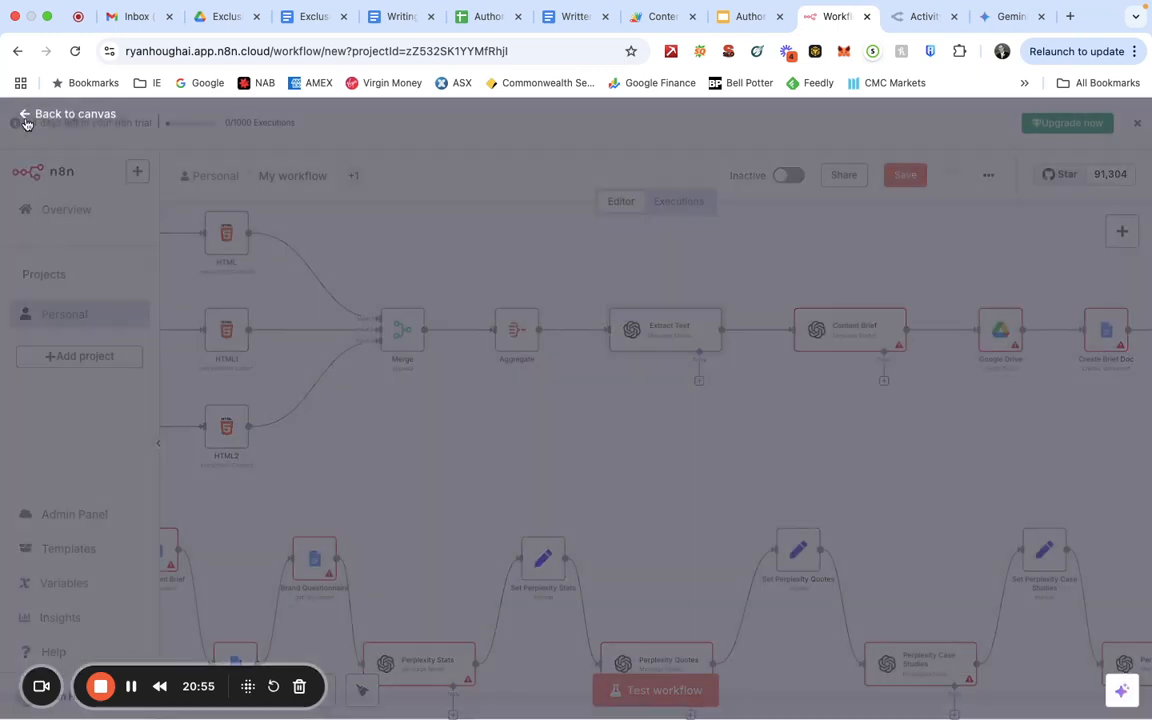
- Read through the Content Brief node's full SEO assistant prompt expression, and return to the canvas
{"action": "scroll", "coordinate": [689, 404], "scroll_direction": "right", "scroll_amount": 5}
{"action": "scroll", "coordinate": [690, 406], "scroll_direction": "right", "scroll_amount": 3}
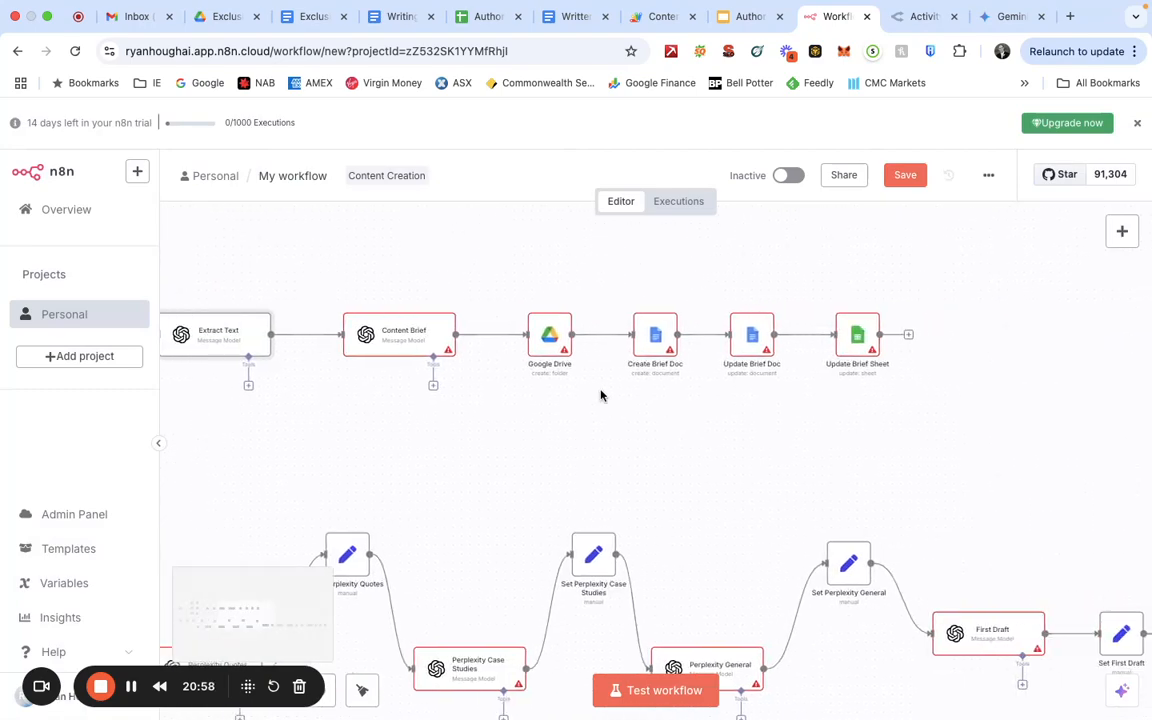
{"action": "double_click", "coordinate": [405, 337]}
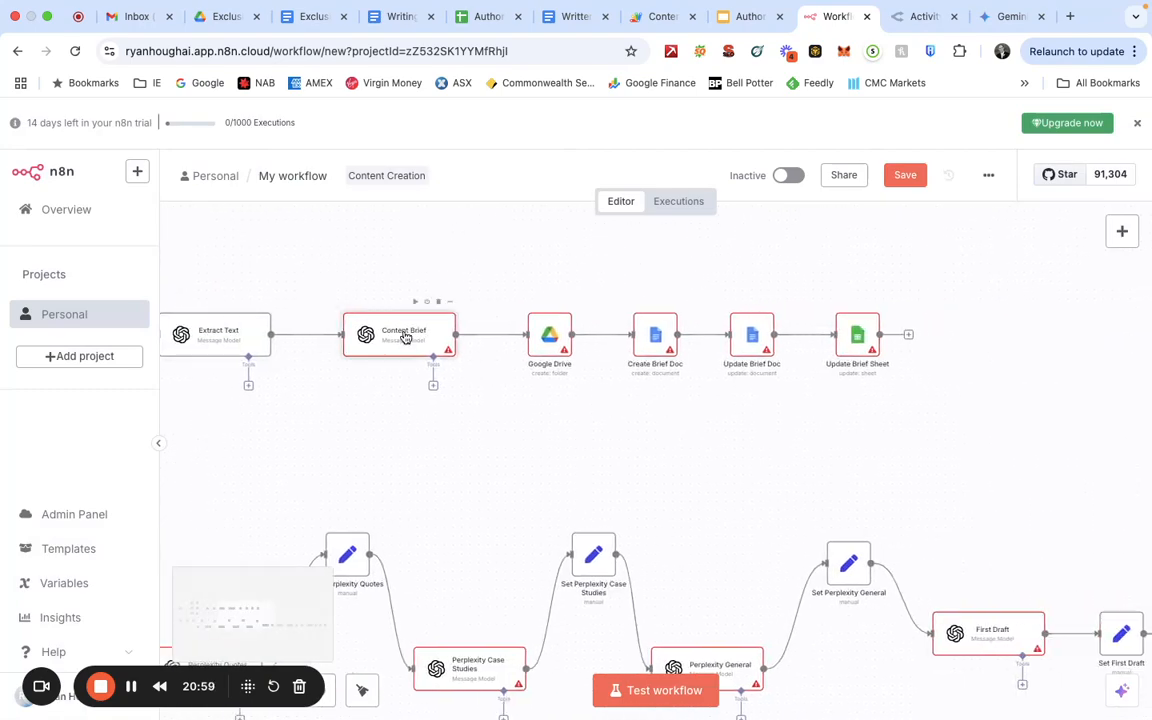
{"action": "double_click", "coordinate": [405, 337]}
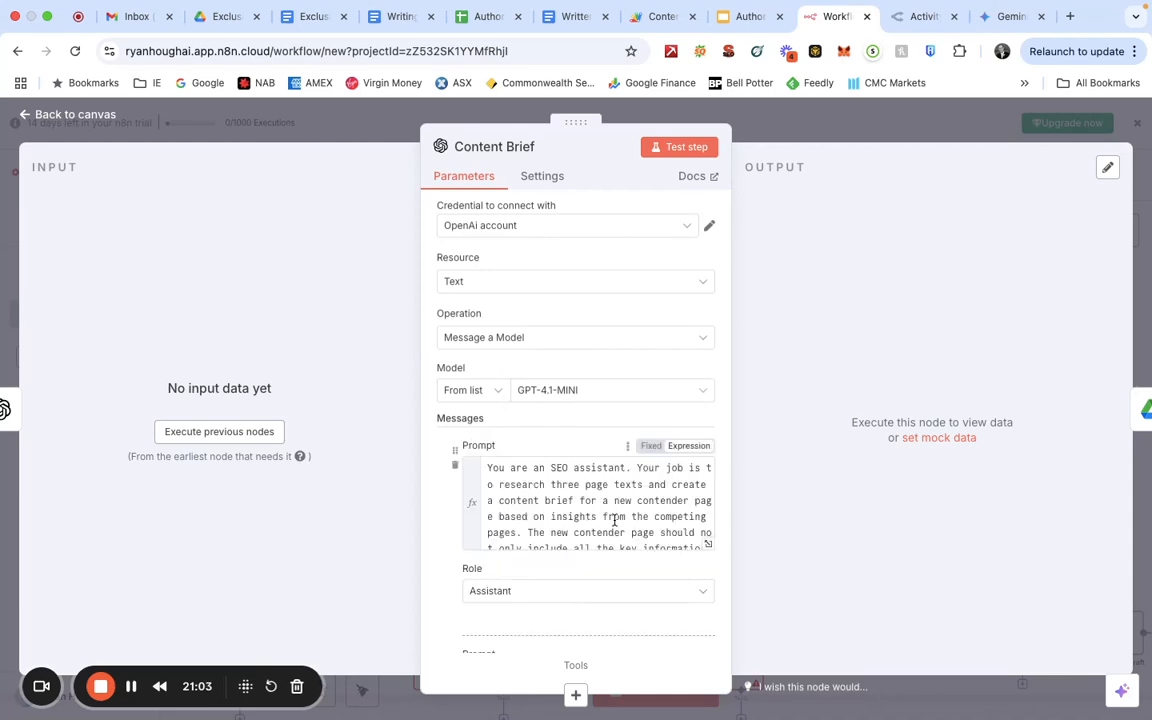
{"action": "left_click", "coordinate": [707, 543]}
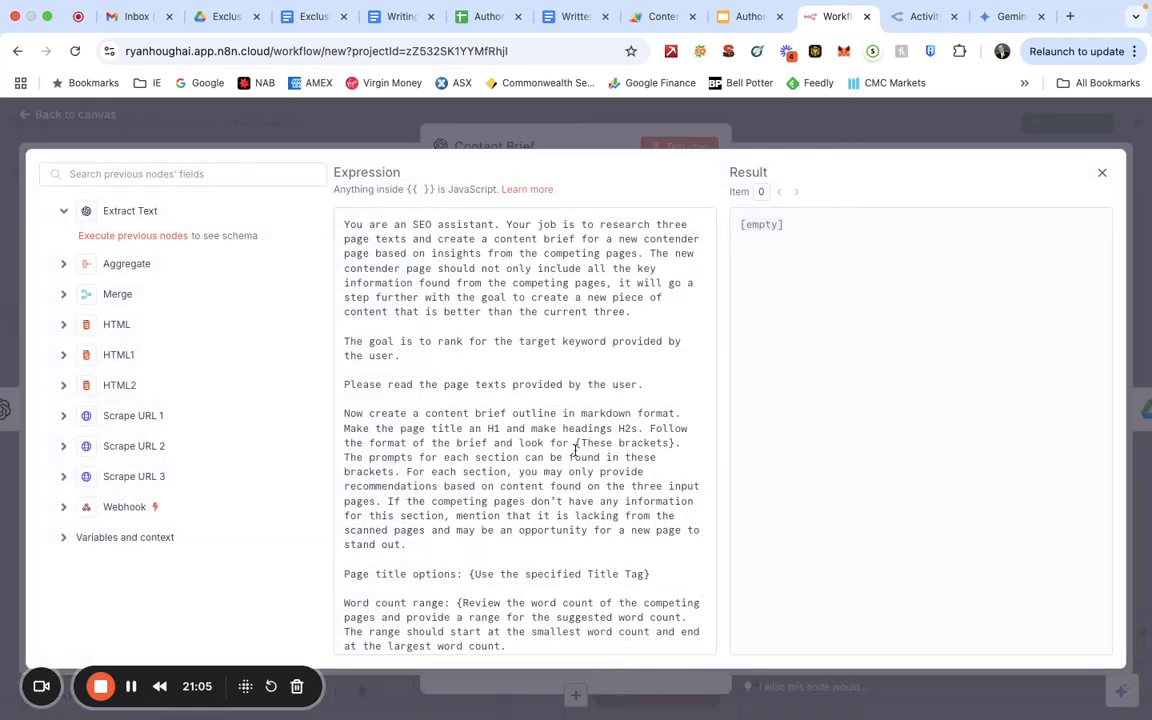
{"action": "scroll", "coordinate": [458, 275], "scroll_direction": "down", "scroll_amount": 15}
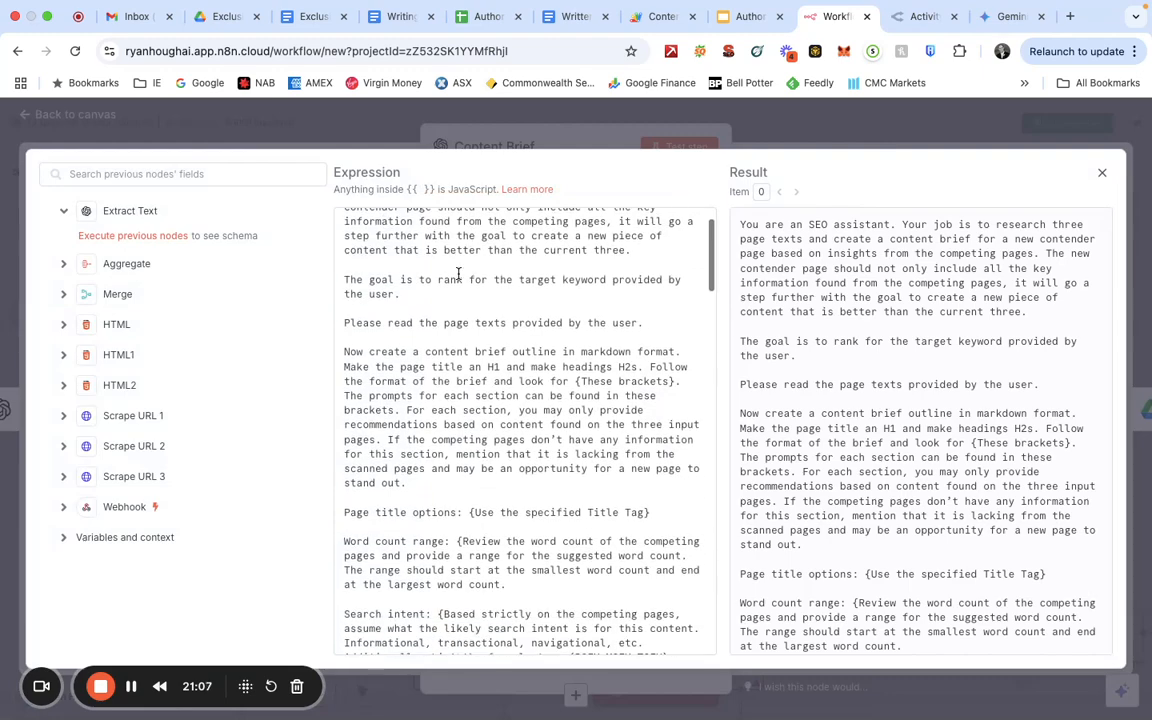
{"action": "scroll", "coordinate": [458, 275], "scroll_direction": "down", "scroll_amount": 12}
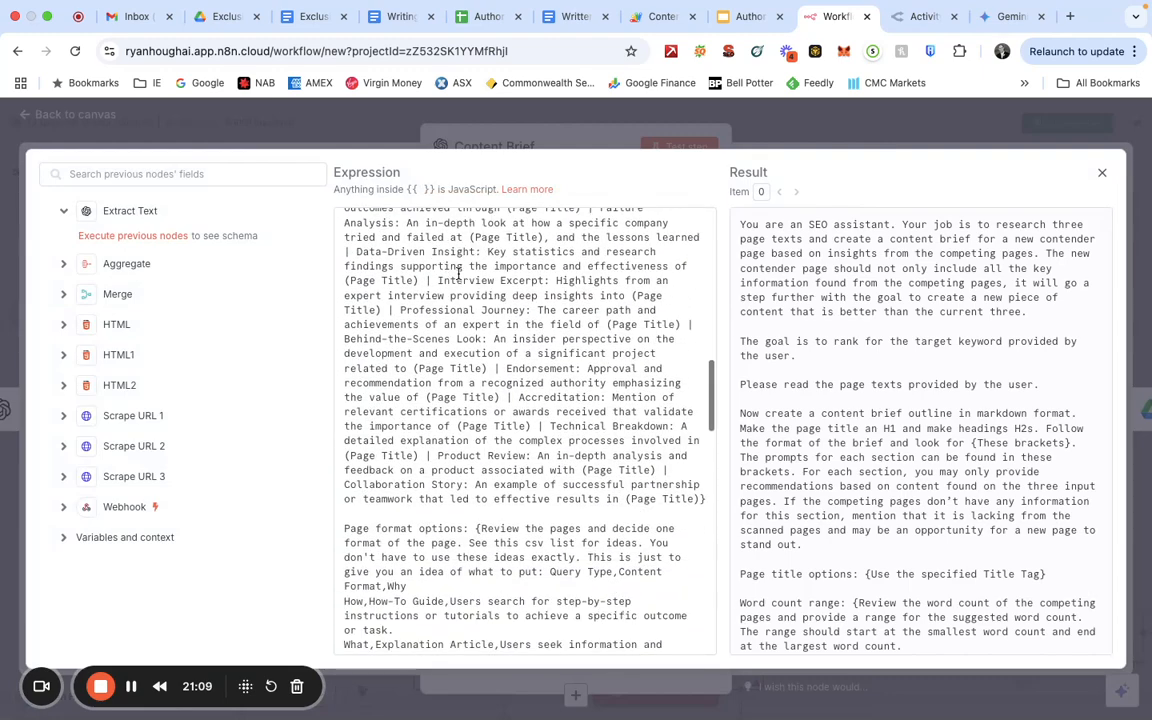
{"action": "scroll", "coordinate": [474, 406], "scroll_direction": "down", "scroll_amount": 15}
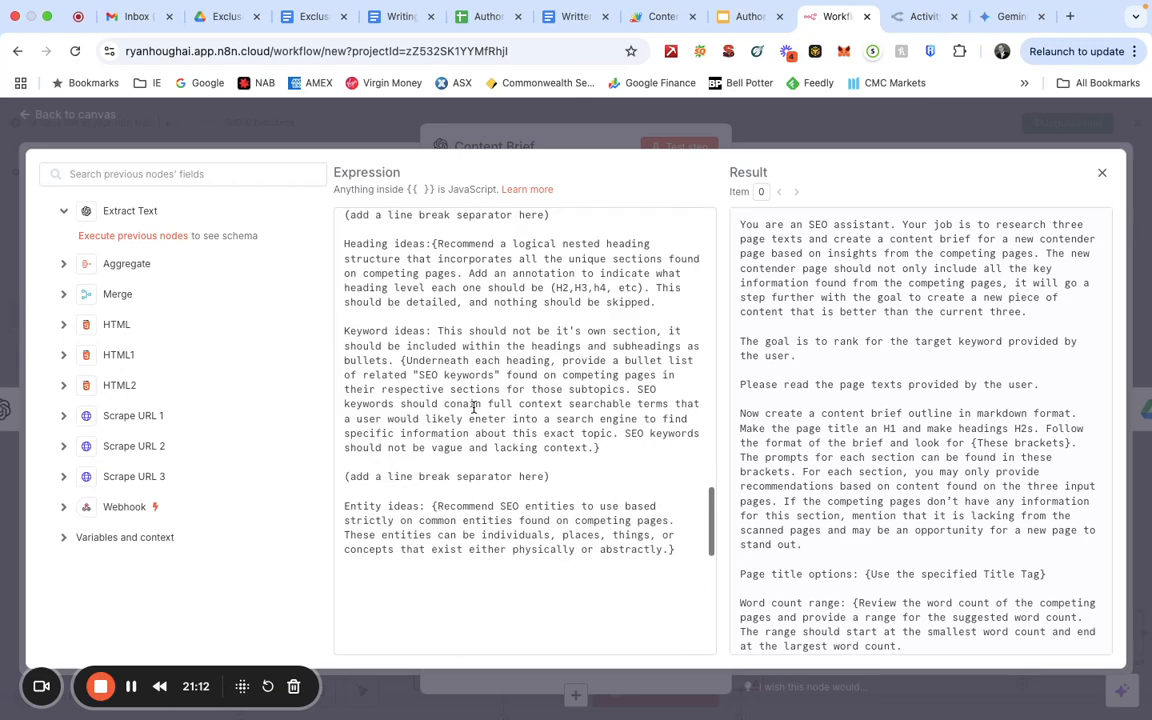
{"action": "scroll", "coordinate": [474, 401], "scroll_direction": "down", "scroll_amount": 2}
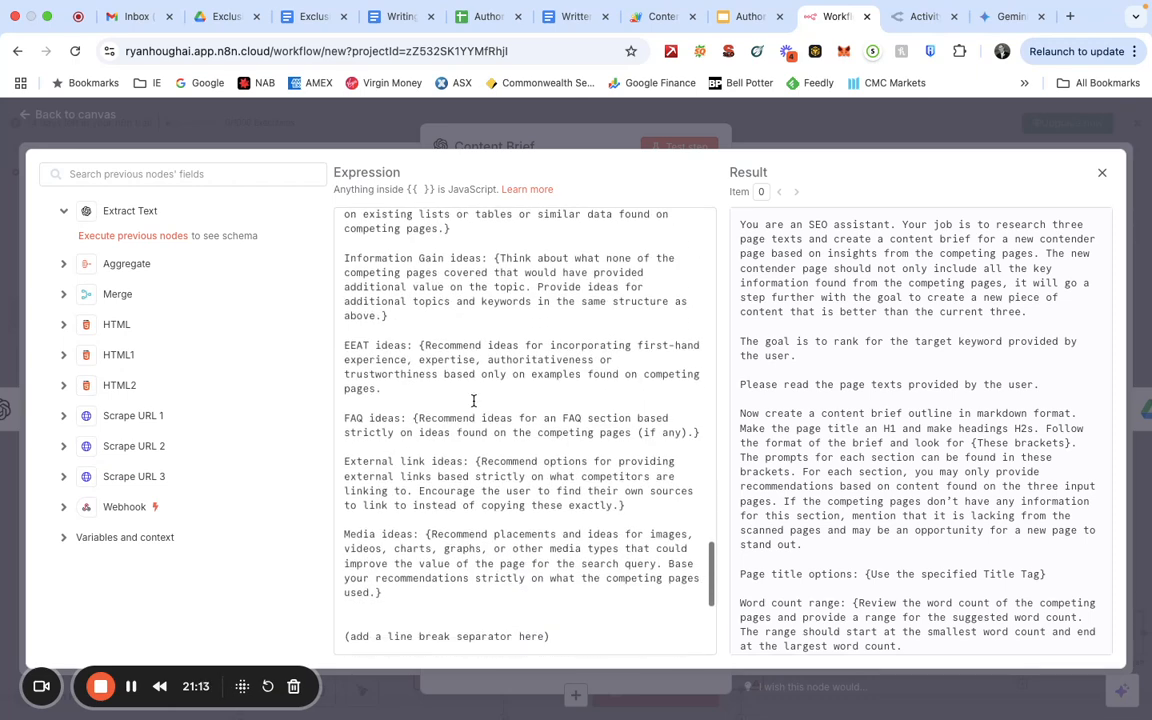
{"action": "left_click", "coordinate": [173, 130]}
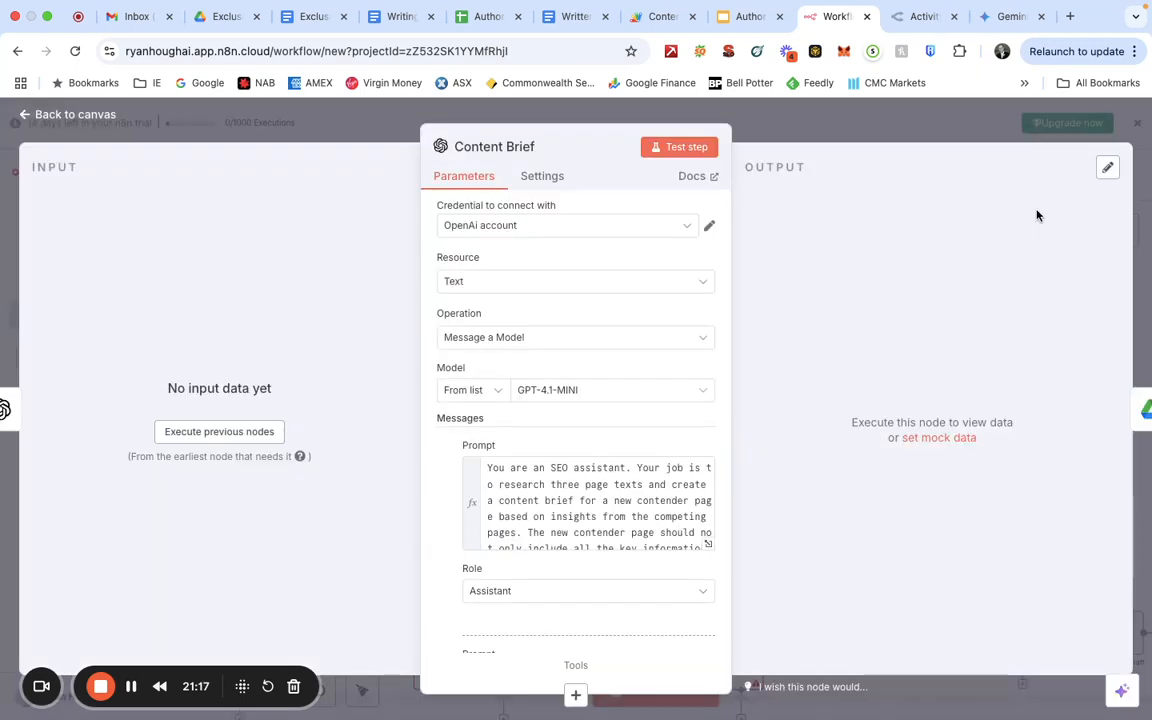
{"action": "left_click", "coordinate": [26, 118]}
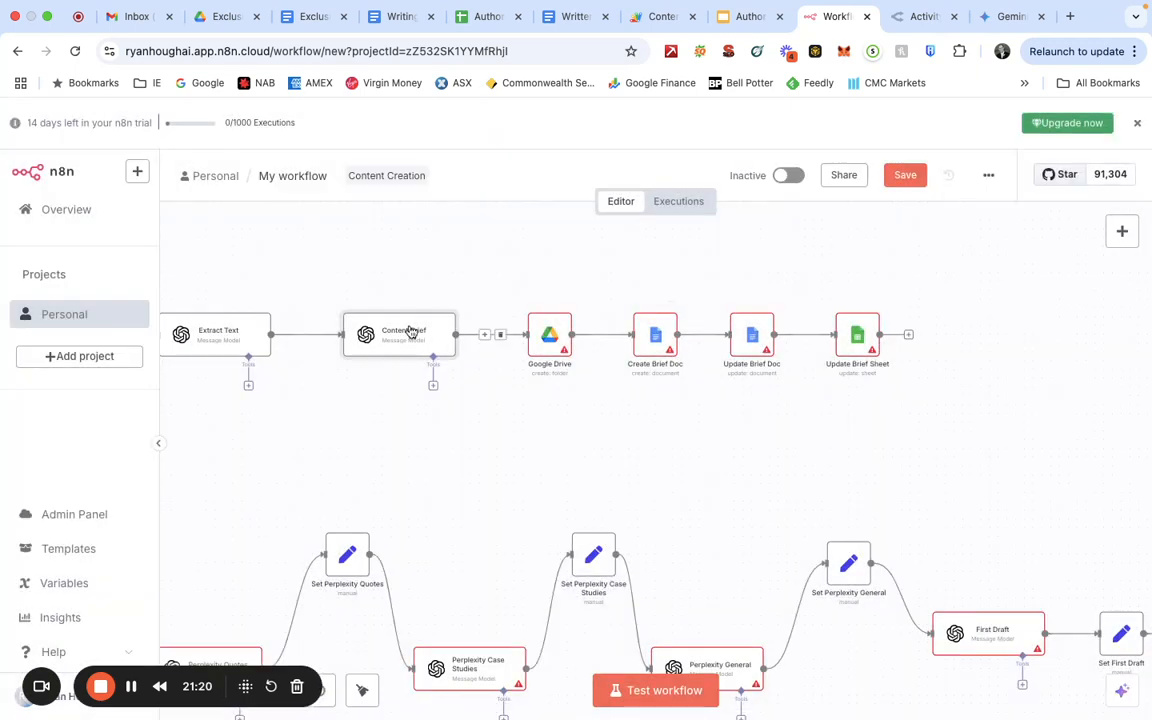
- Reopen the Content Brief node and select OpenAi account as its credential
{"action": "mouse_move", "coordinate": [406, 331]}
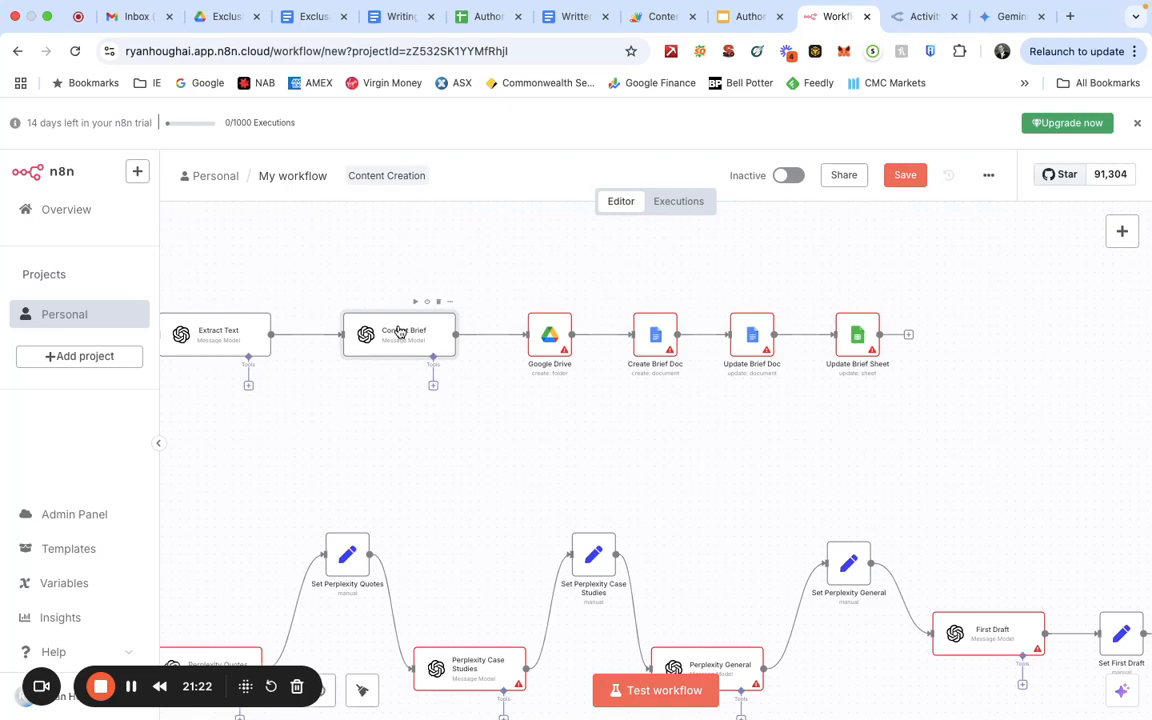
{"action": "double_click", "coordinate": [399, 331]}
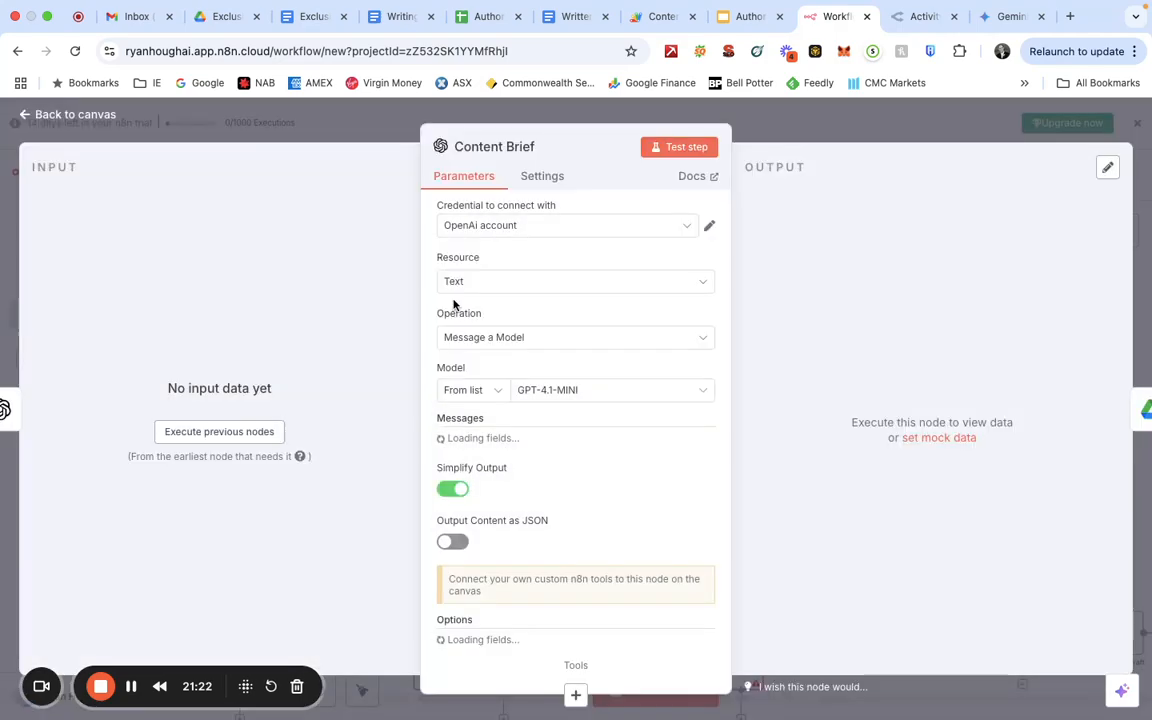
{"action": "left_click", "coordinate": [684, 227]}
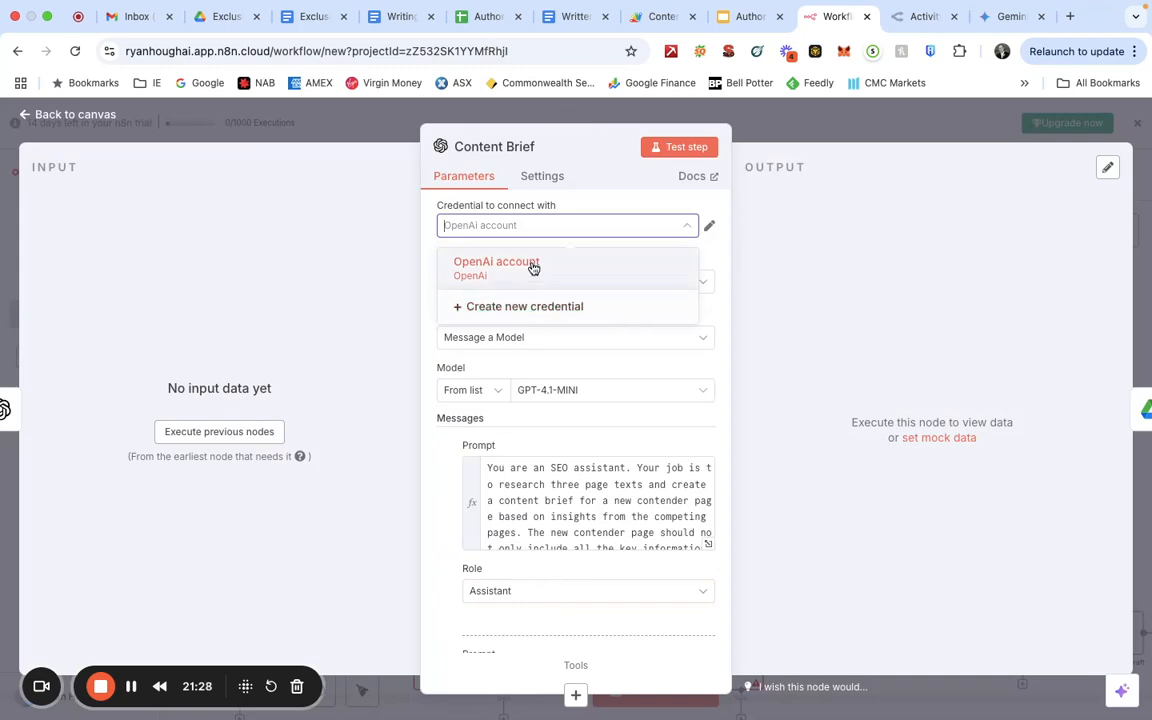
{"action": "left_click", "coordinate": [532, 265]}
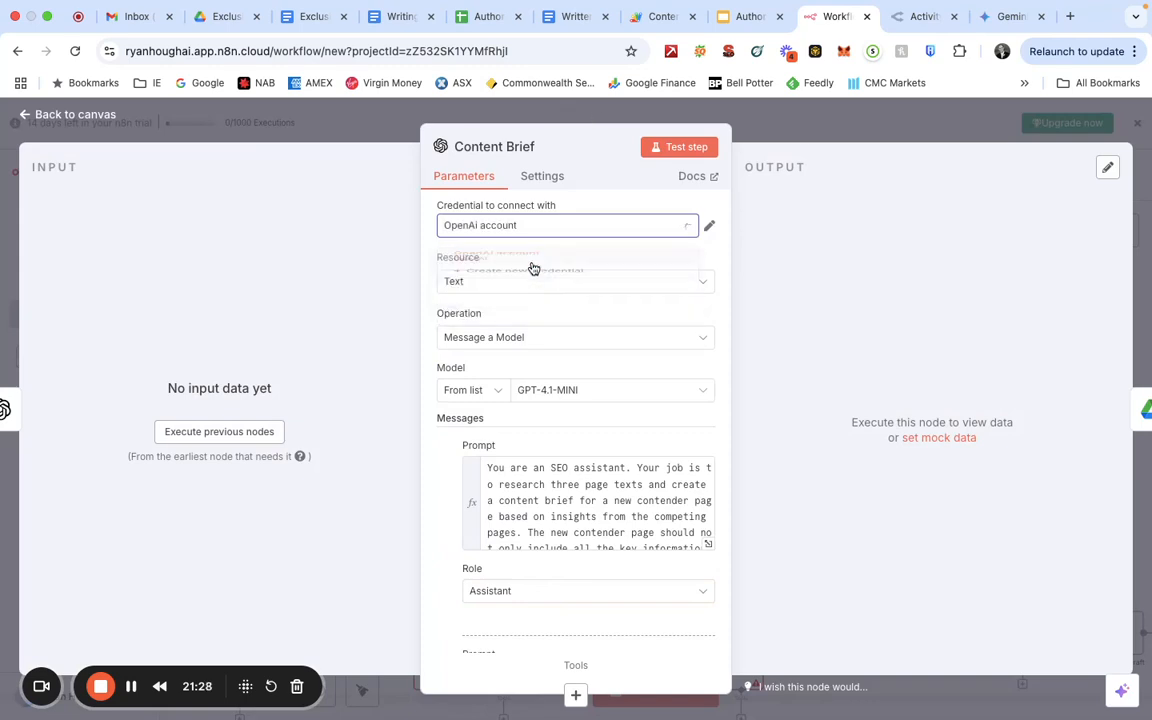
- Review the OpenAi account credential's connection details and OpenRouter's API Keys page, and return to the n8n workflow canvas
{"action": "left_click", "coordinate": [711, 229]}
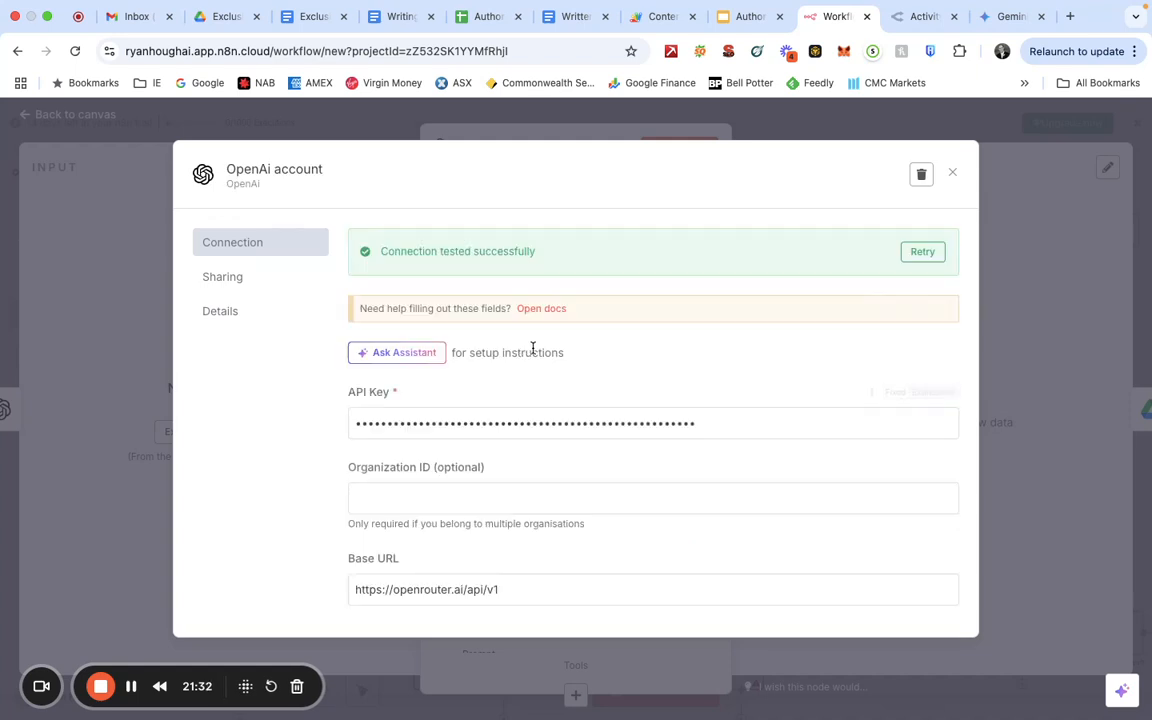
{"action": "scroll", "coordinate": [617, 420], "scroll_direction": "down", "scroll_amount": 2}
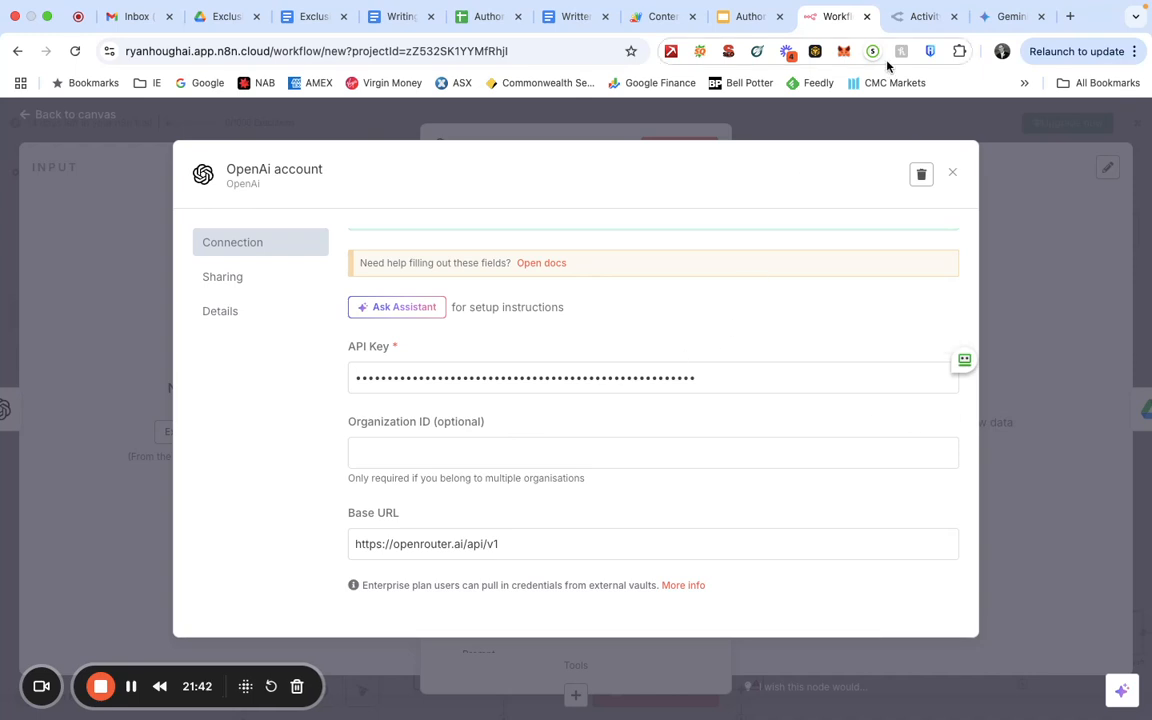
{"action": "left_click", "coordinate": [926, 17]}
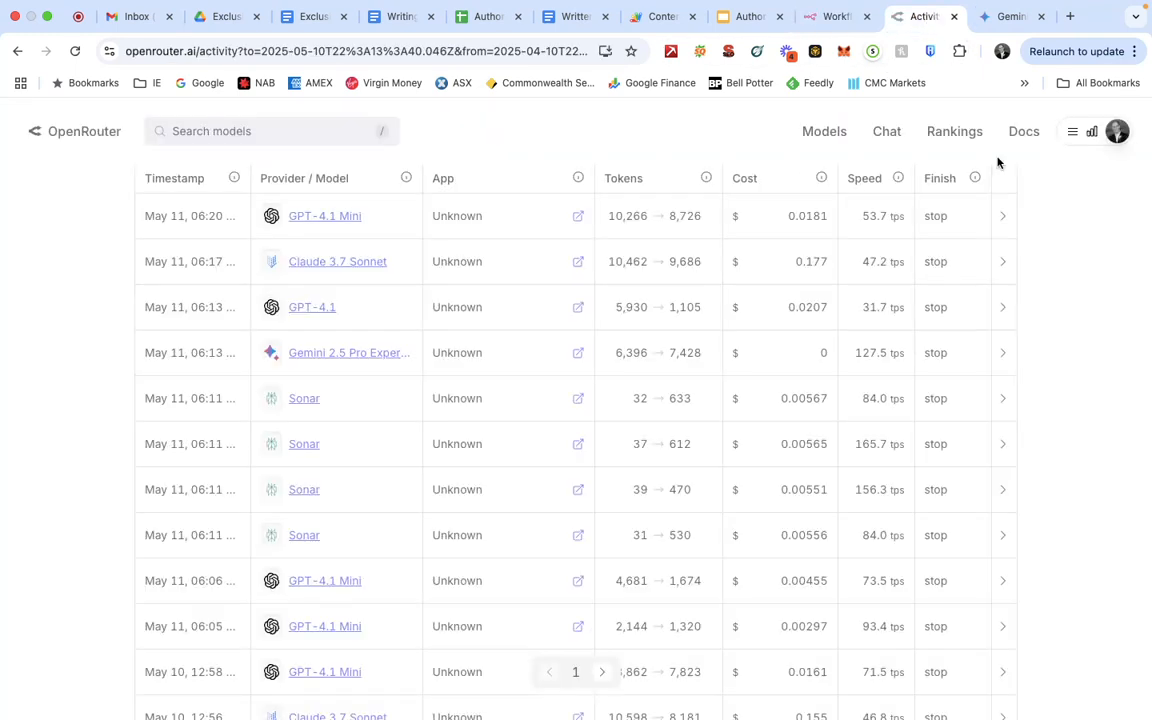
{"action": "left_click", "coordinate": [1118, 136]}
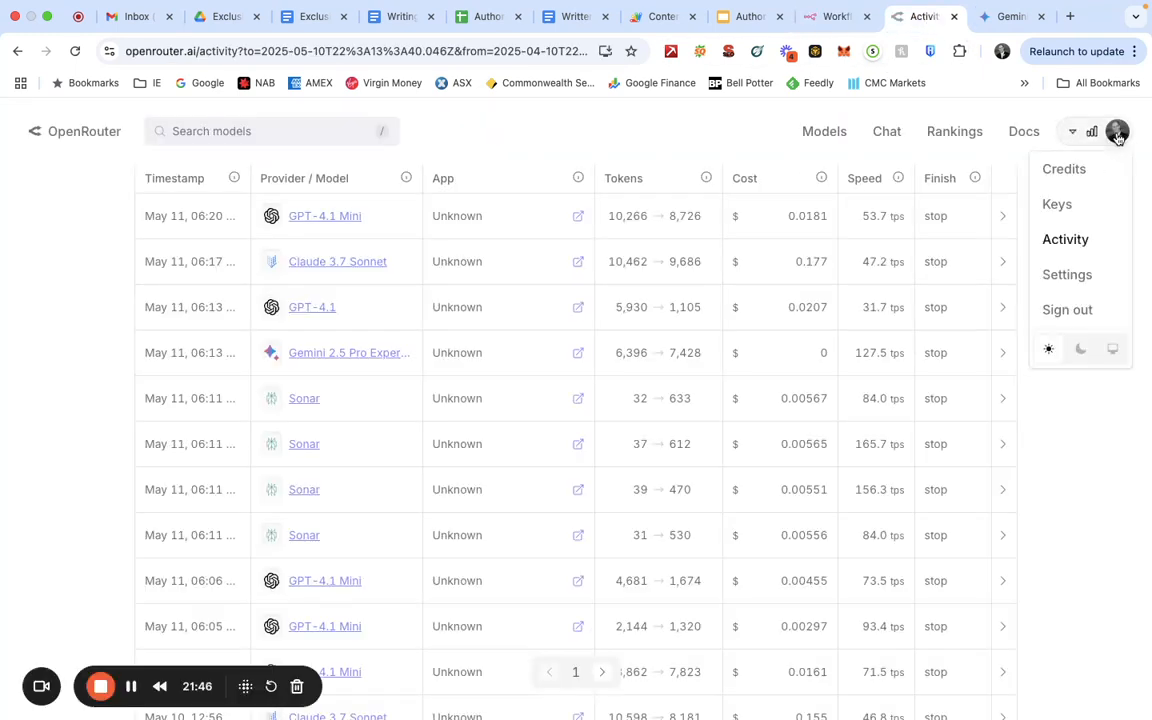
{"action": "left_click", "coordinate": [1060, 205]}
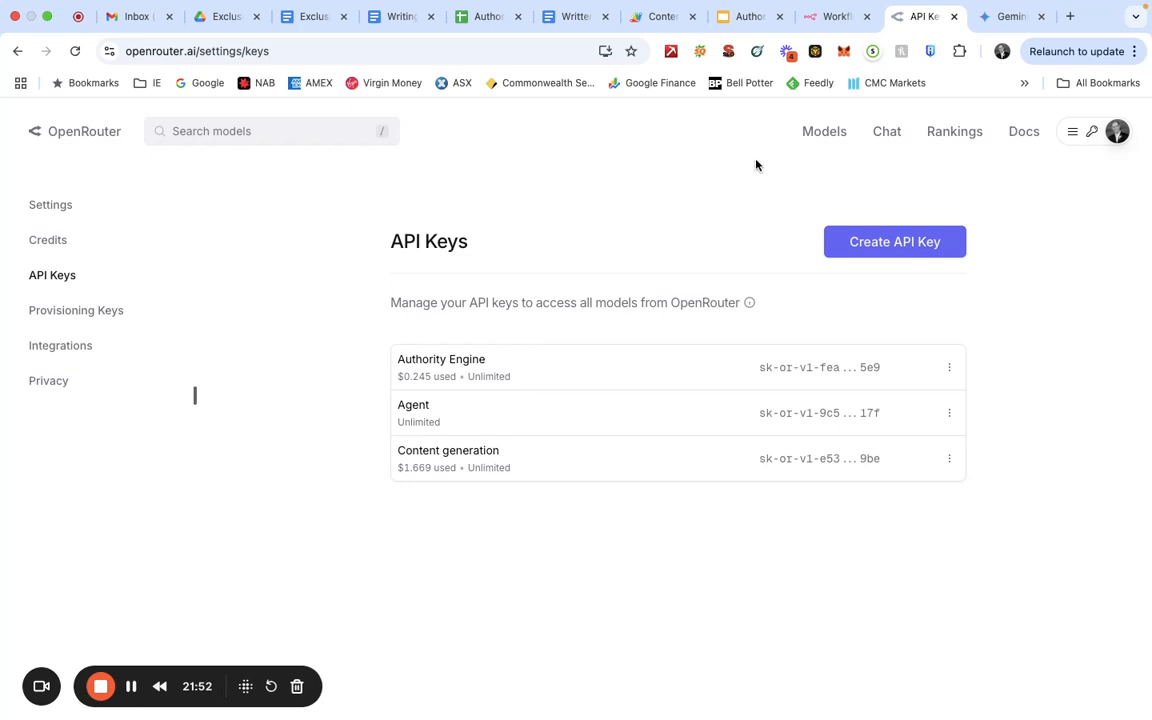
{"action": "left_click", "coordinate": [831, 19]}
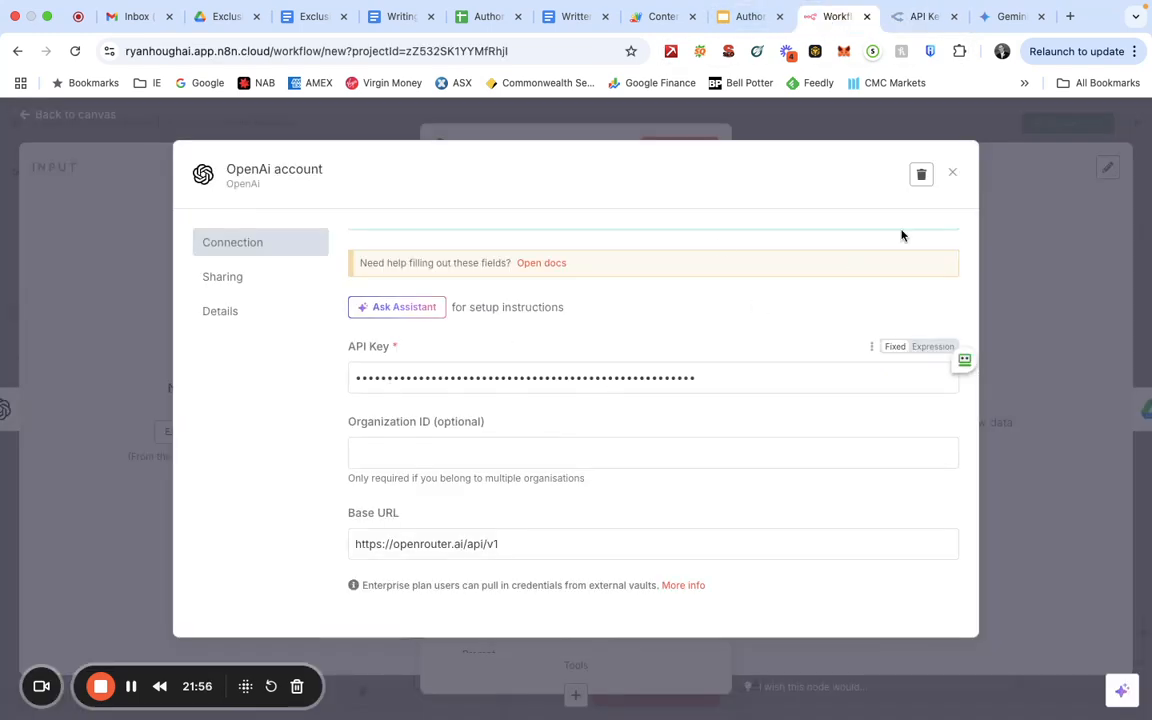
{"action": "left_click", "coordinate": [953, 174]}
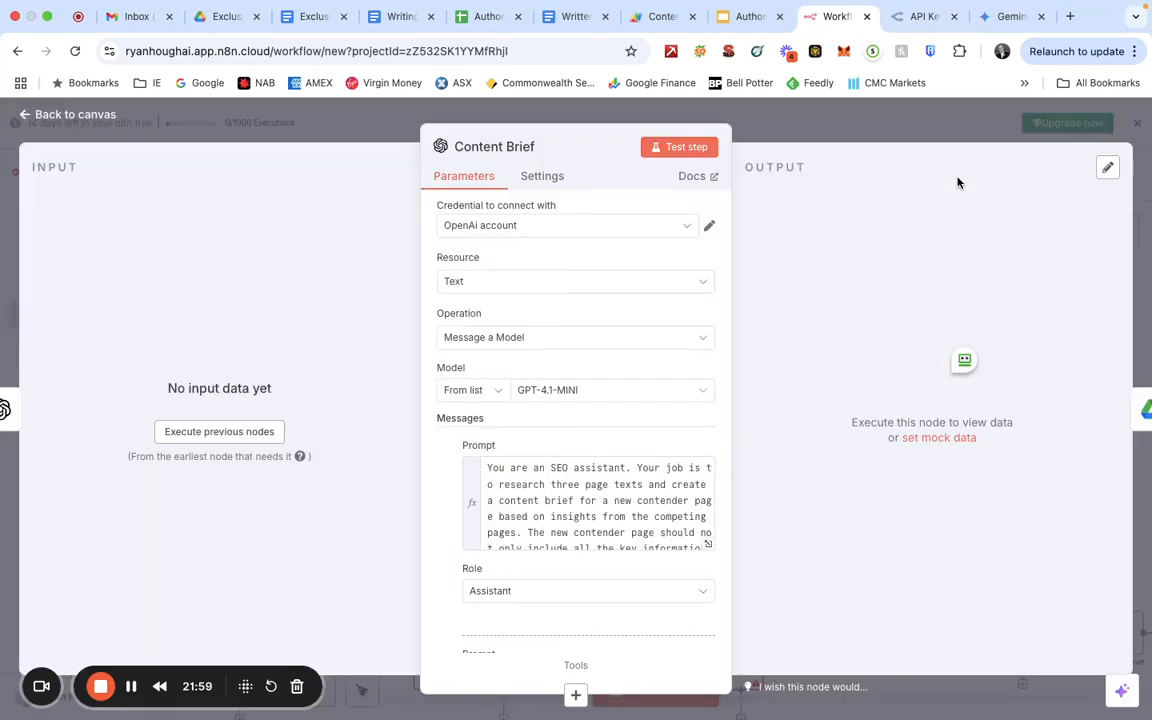
{"action": "left_click", "coordinate": [30, 118]}
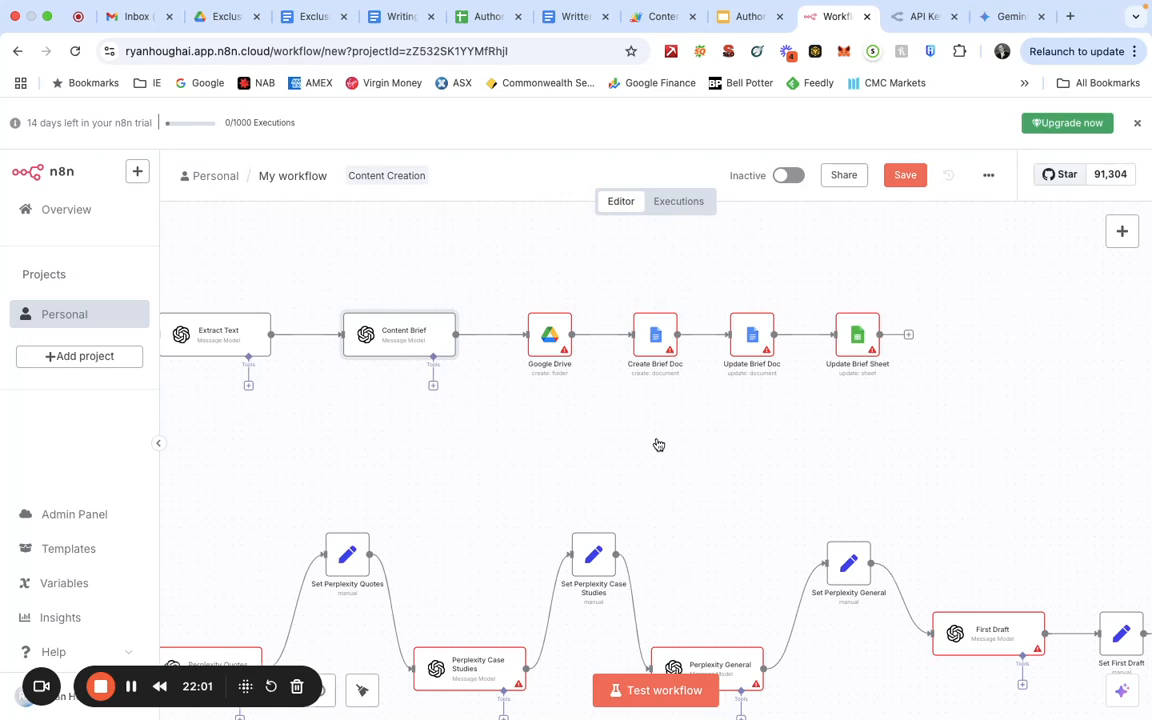
- Select Google Drive account as the Google Drive node's credential and open that credential's connection details
{"action": "scroll", "coordinate": [658, 444], "scroll_direction": "right", "scroll_amount": 2}
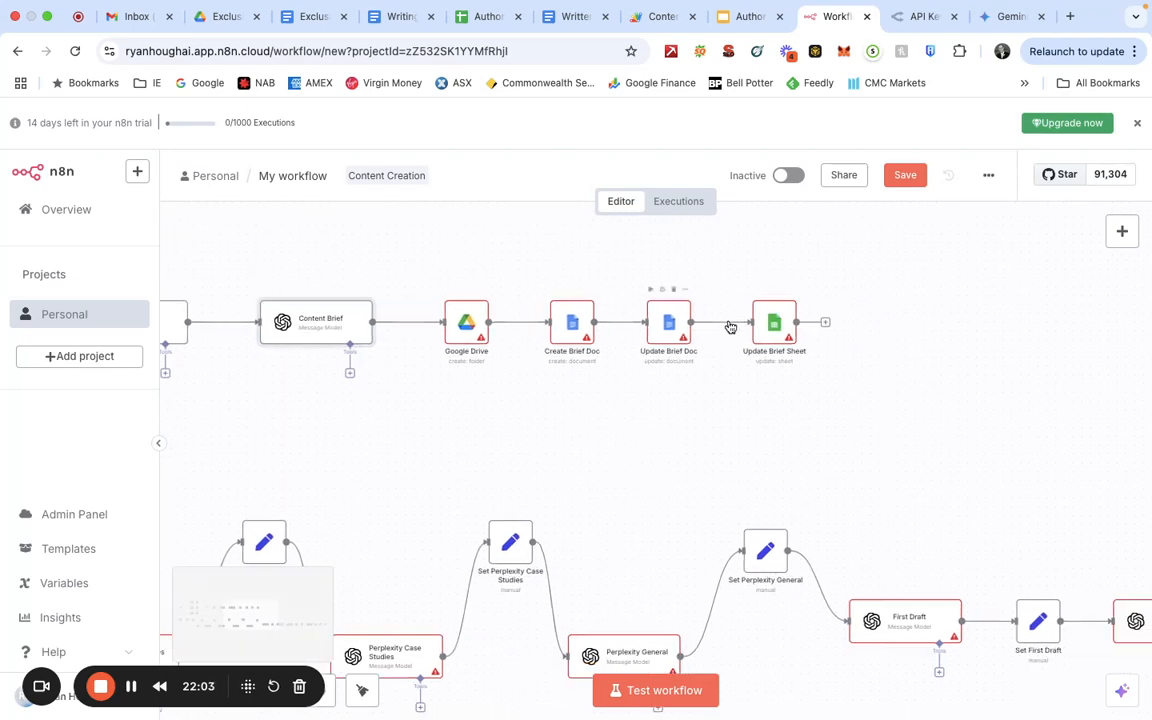
{"action": "double_click", "coordinate": [469, 324]}
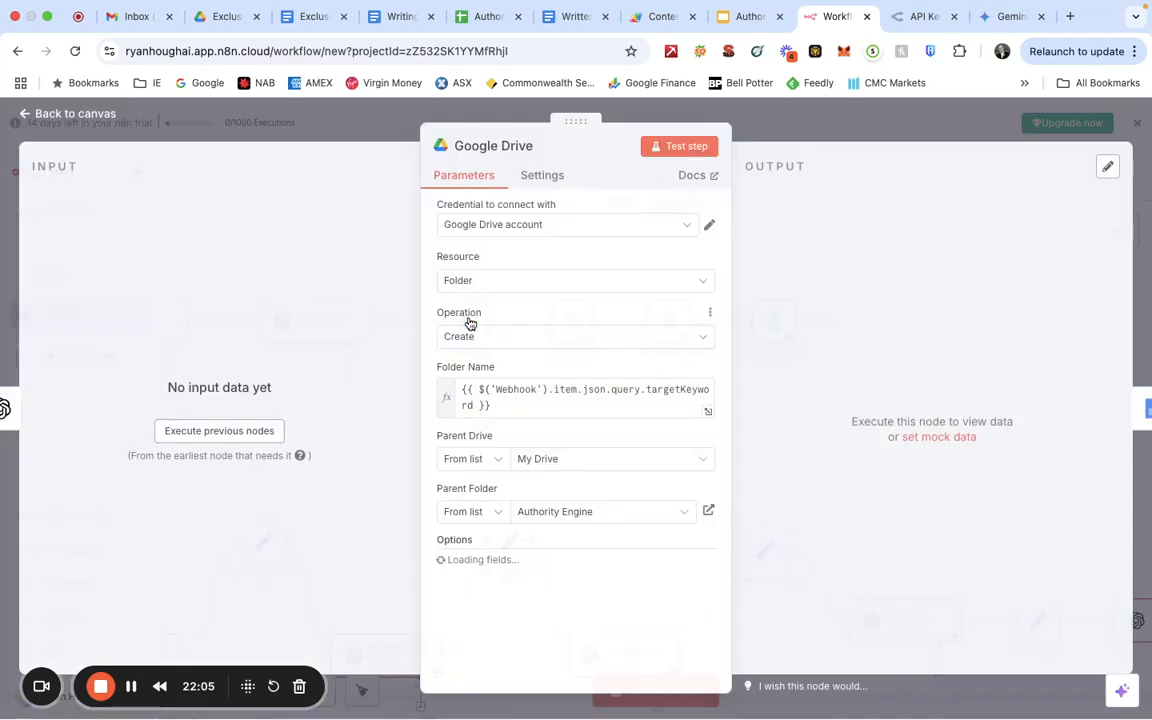
{"action": "left_click", "coordinate": [585, 226]}
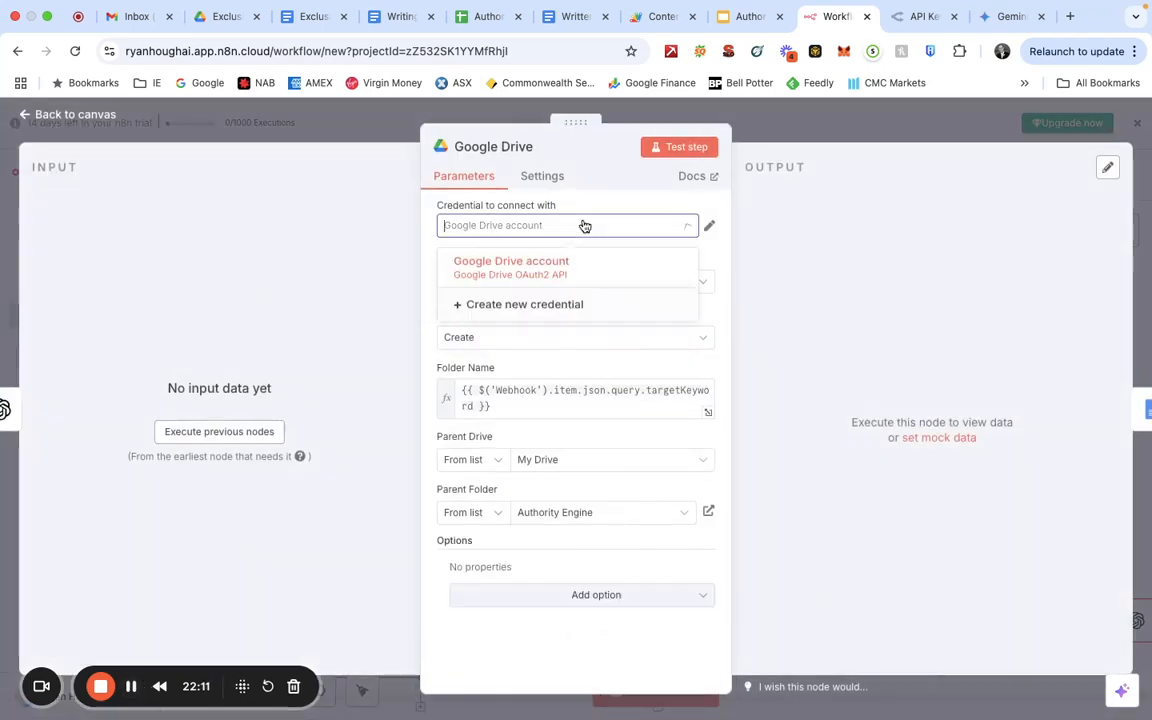
{"action": "left_click", "coordinate": [553, 276]}
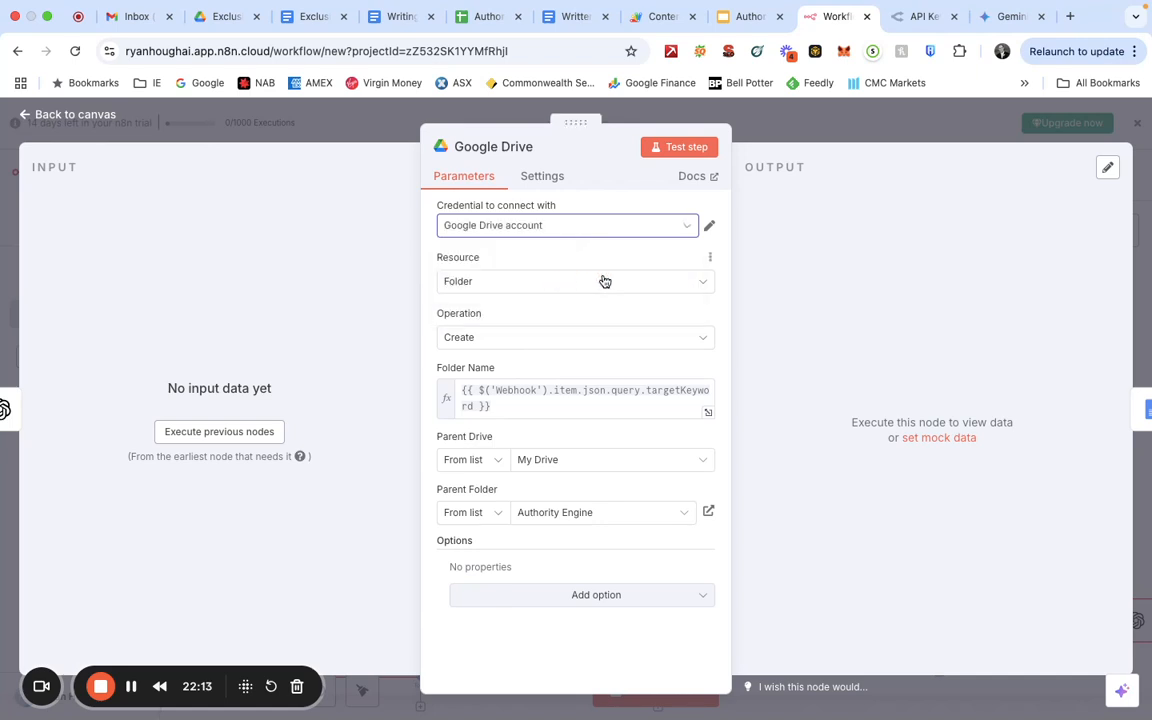
{"action": "left_click", "coordinate": [712, 225]}
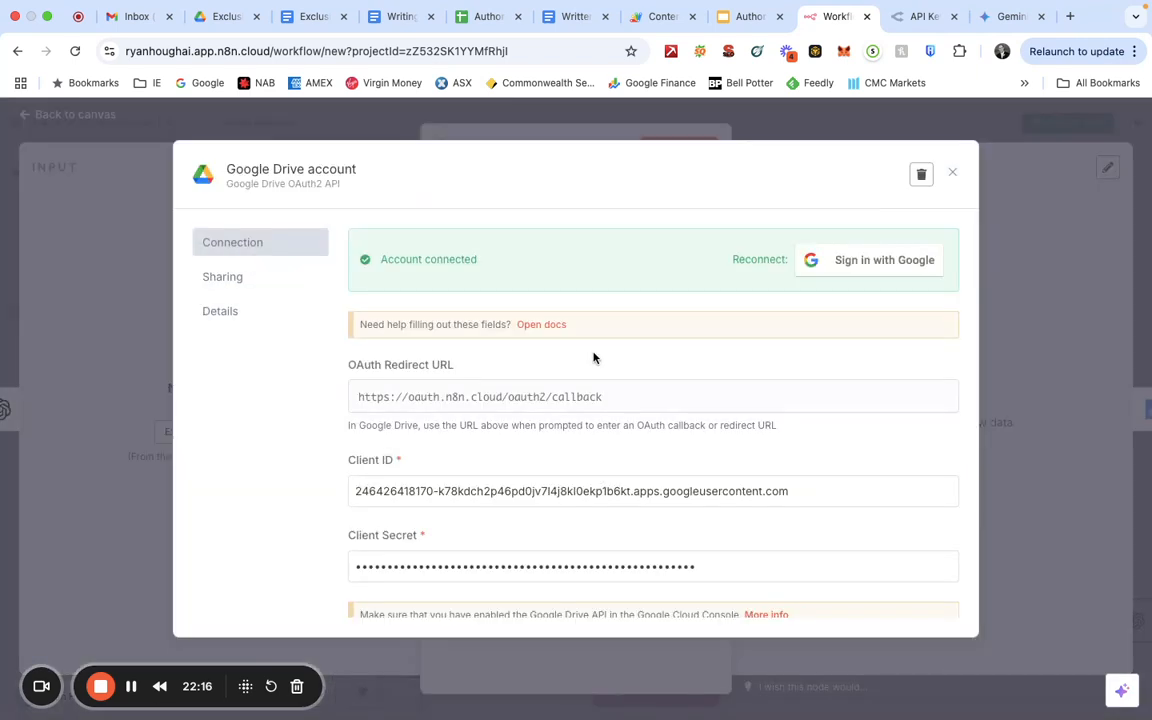
- Review the Google Drive account credential's OAuth redirect URL, client ID and client secret fields, and close the credential
{"action": "scroll", "coordinate": [570, 430], "scroll_direction": "down", "scroll_amount": 1}
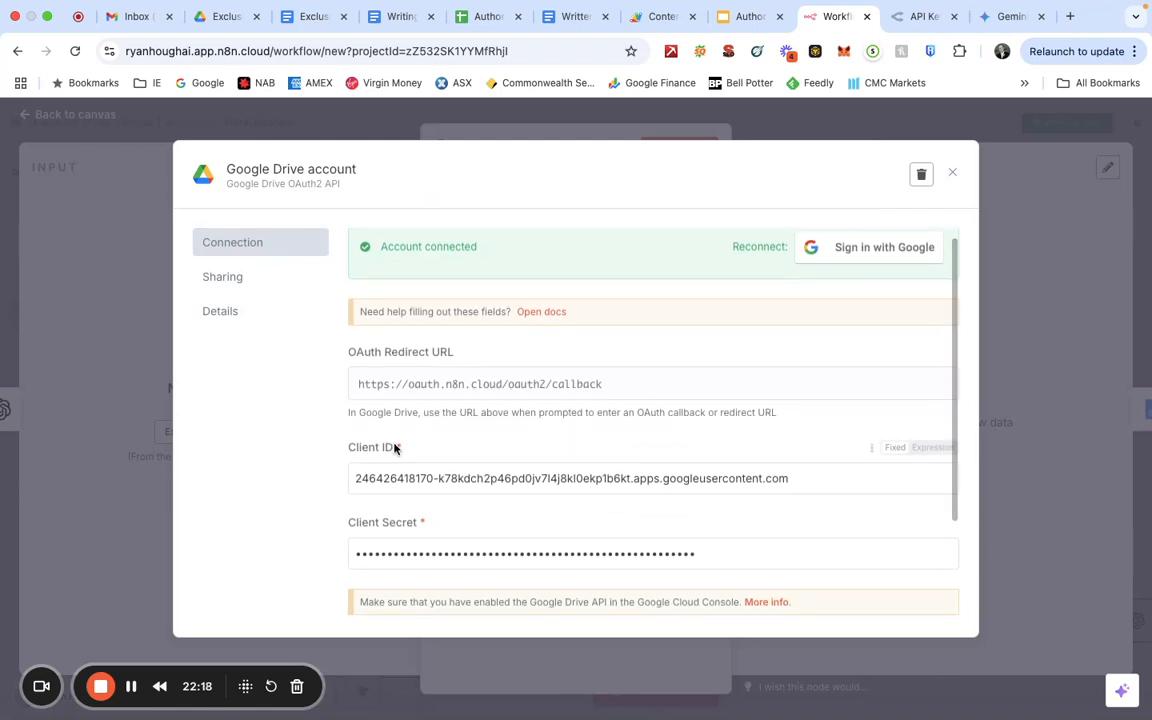
{"action": "scroll", "coordinate": [400, 450], "scroll_direction": "down", "scroll_amount": 2}
{"action": "scroll", "coordinate": [401, 450], "scroll_direction": "down", "scroll_amount": 1}
{"action": "scroll", "coordinate": [401, 450], "scroll_direction": "up", "scroll_amount": 3}
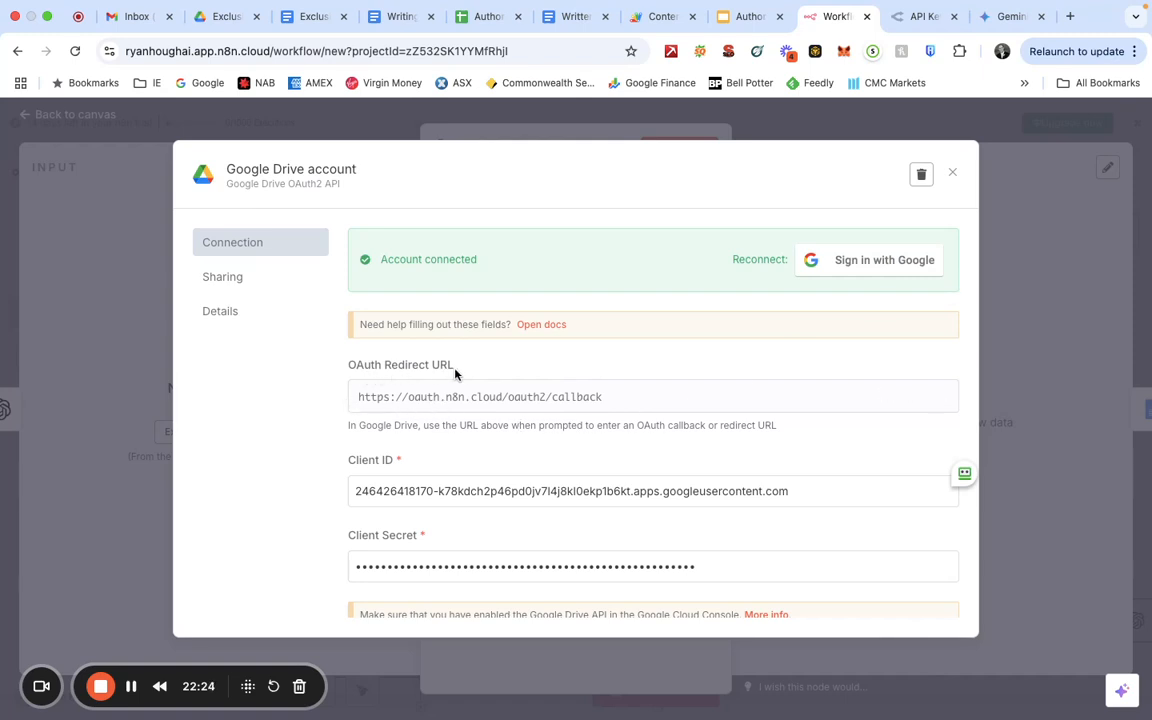
{"action": "scroll", "coordinate": [555, 427], "scroll_direction": "down", "scroll_amount": 3}
{"action": "scroll", "coordinate": [555, 422], "scroll_direction": "up", "scroll_amount": 3}
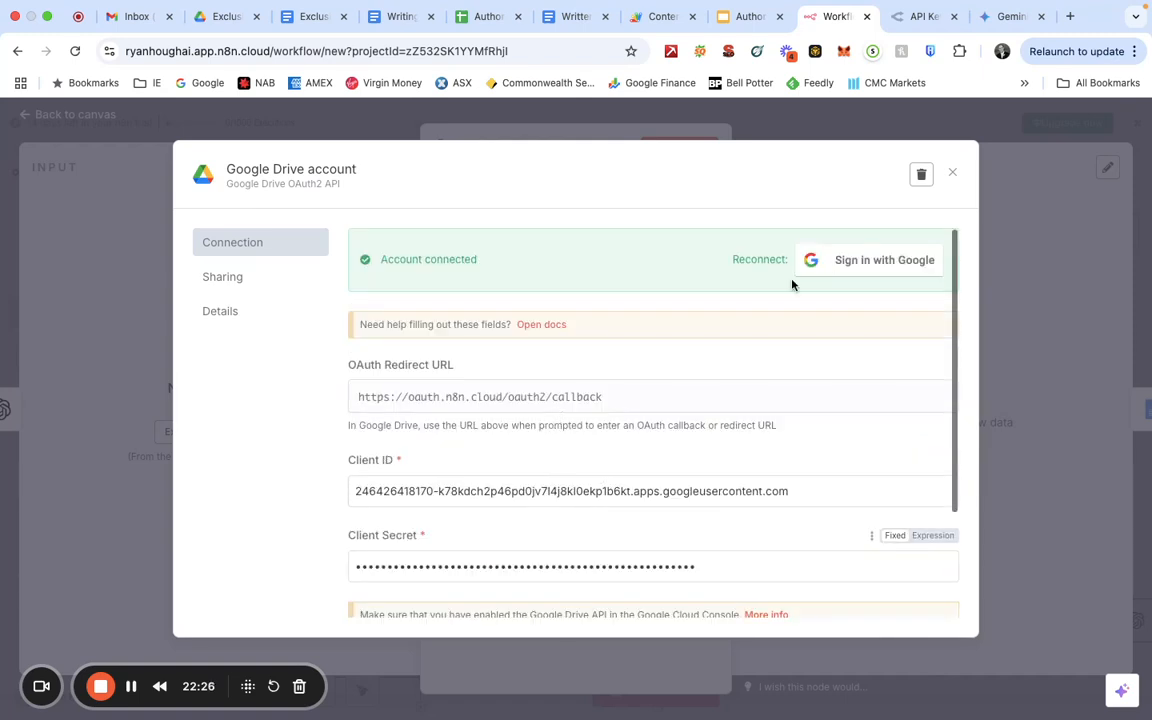
{"action": "left_click", "coordinate": [953, 174]}
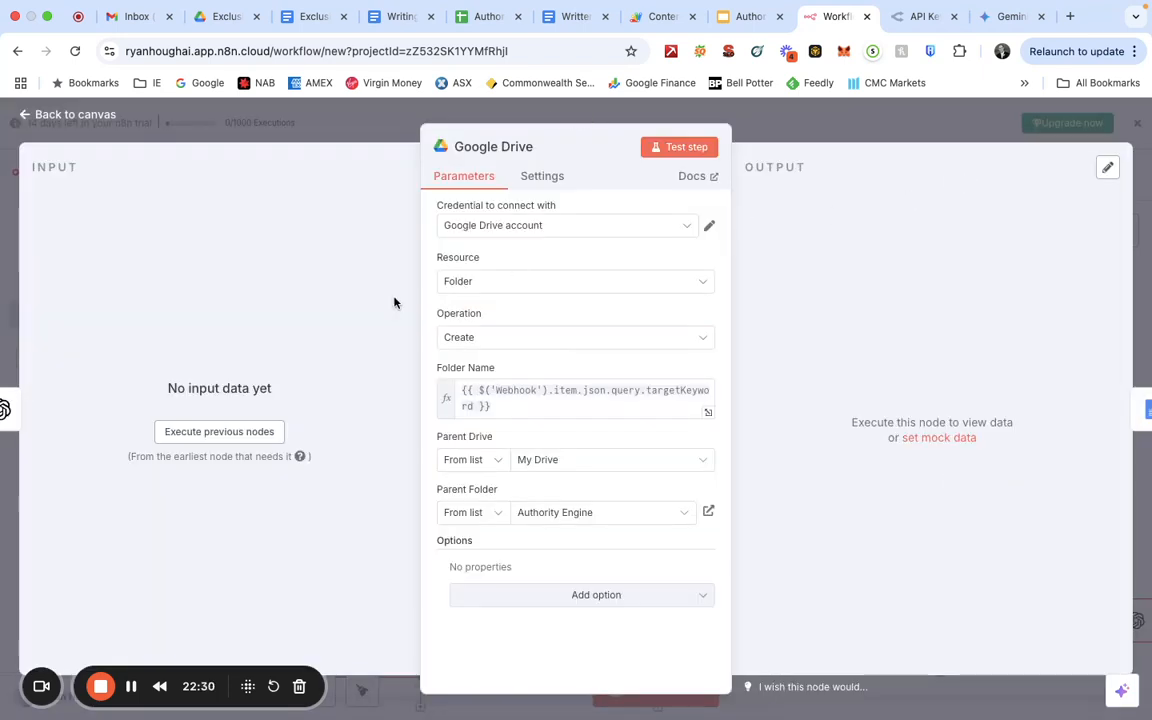
- Switch to Google Cloud's N8NAutomations project and view its enabled APIs, N8N Automations OAuth client and OAuth consent screen
{"action": "left_click", "coordinate": [131, 686]}
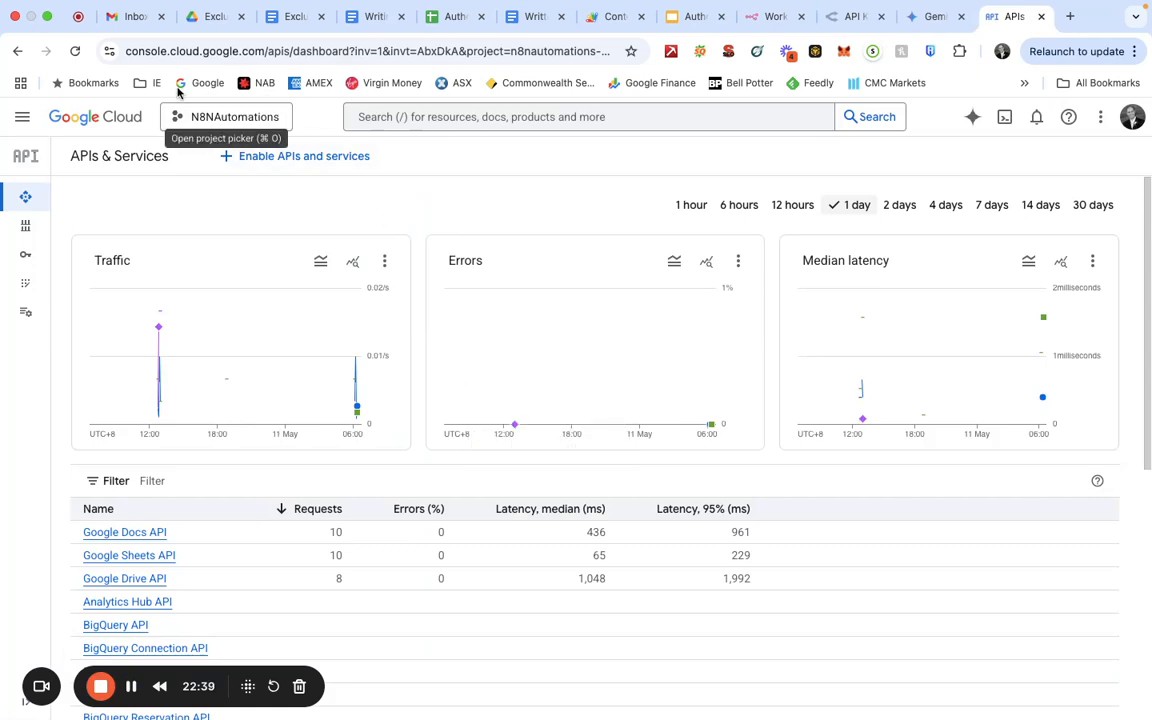
{"action": "mouse_move", "coordinate": [157, 330]}
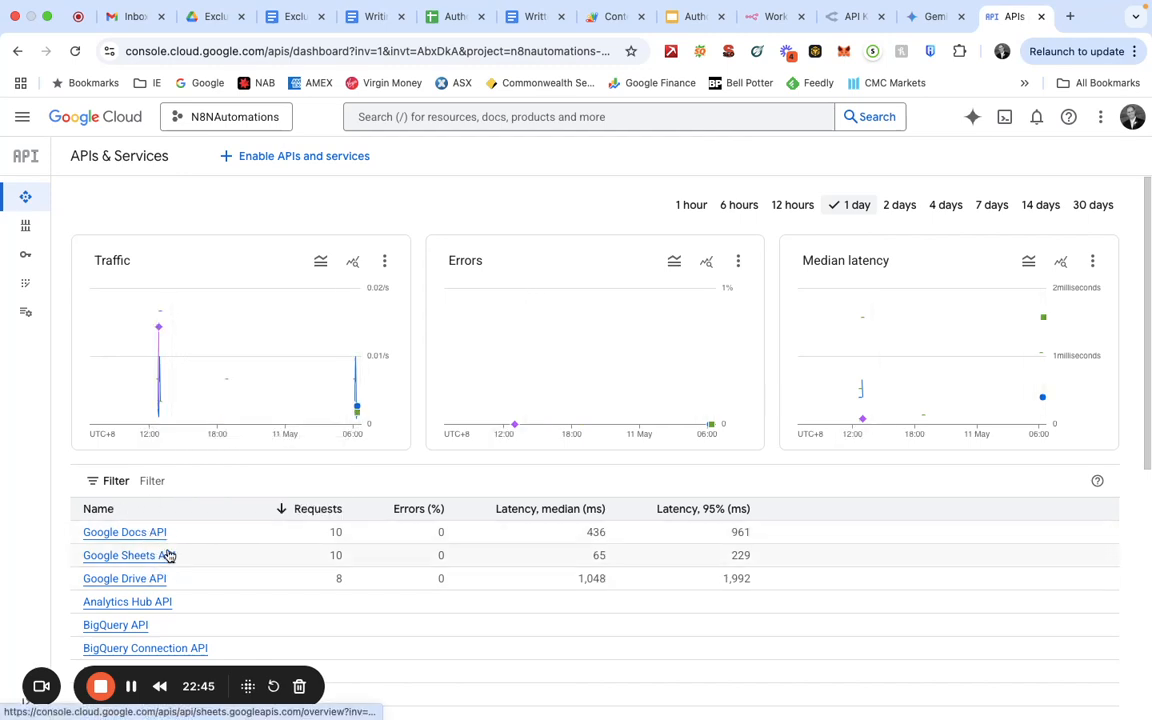
{"action": "left_click", "coordinate": [38, 256]}
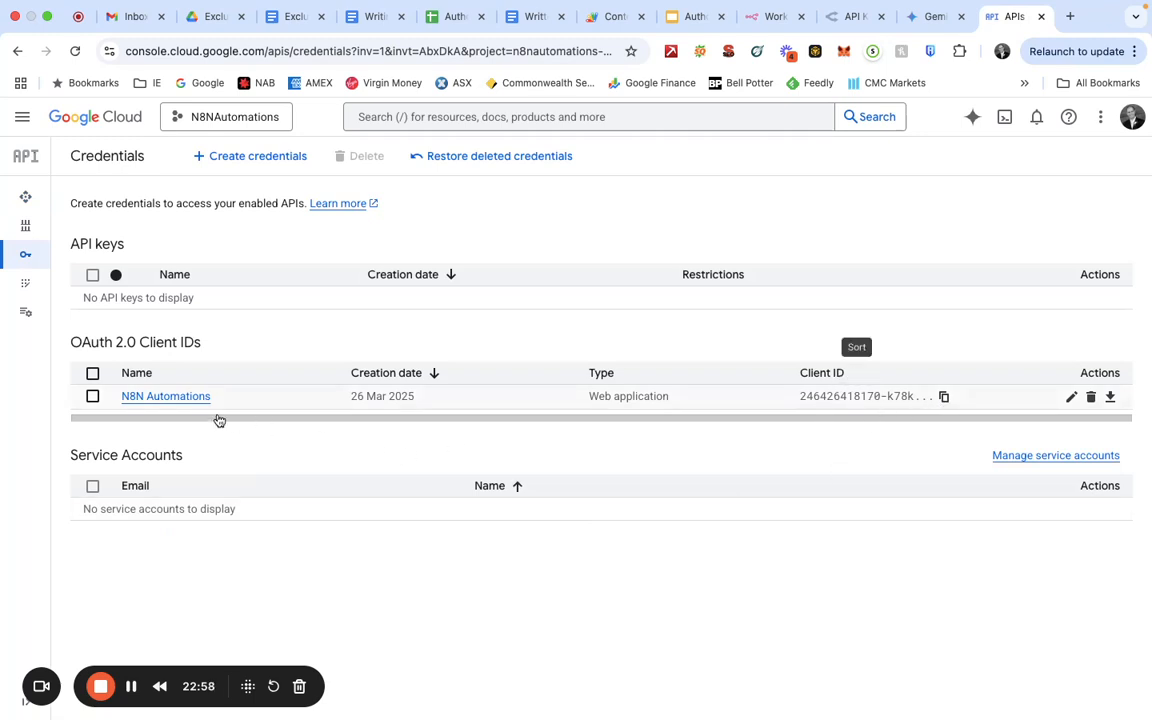
{"action": "left_click", "coordinate": [170, 397]}
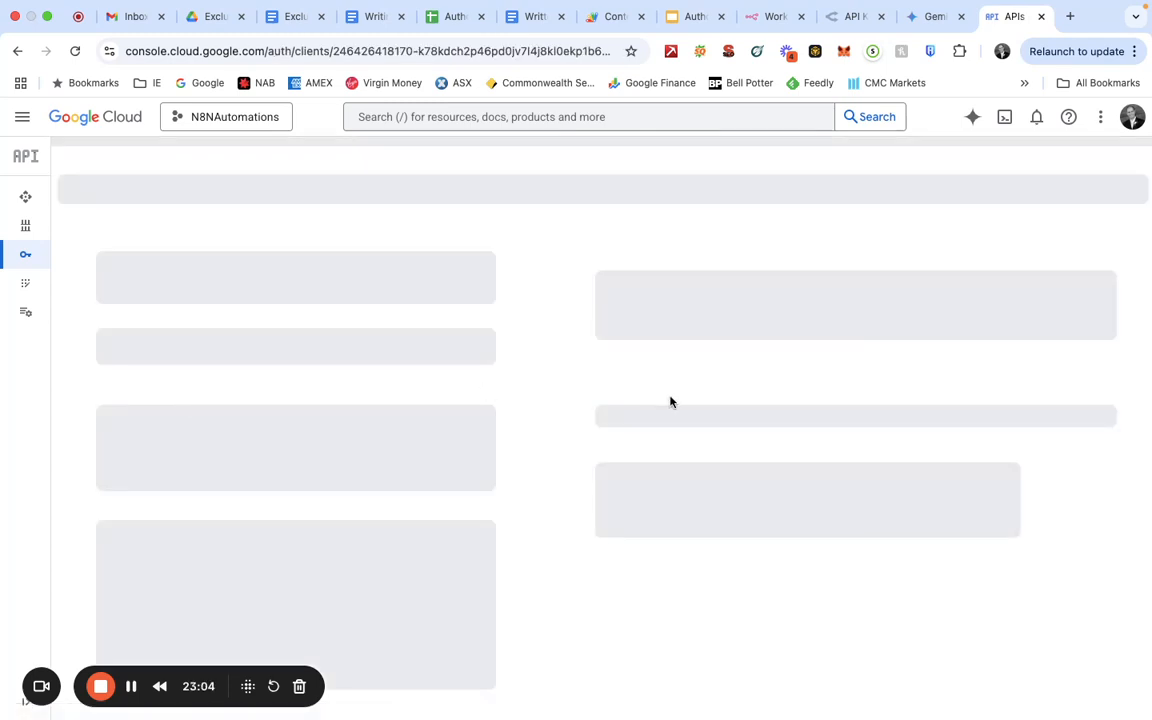
{"action": "mouse_move", "coordinate": [33, 258]}
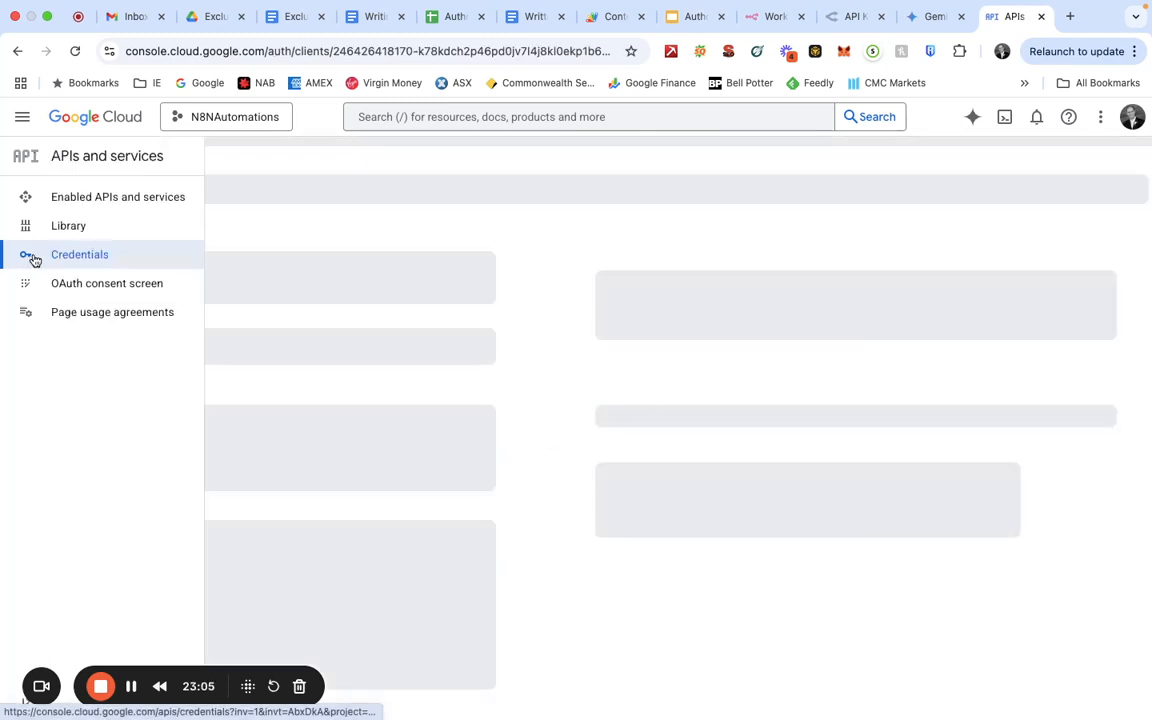
{"action": "left_click", "coordinate": [116, 262]}
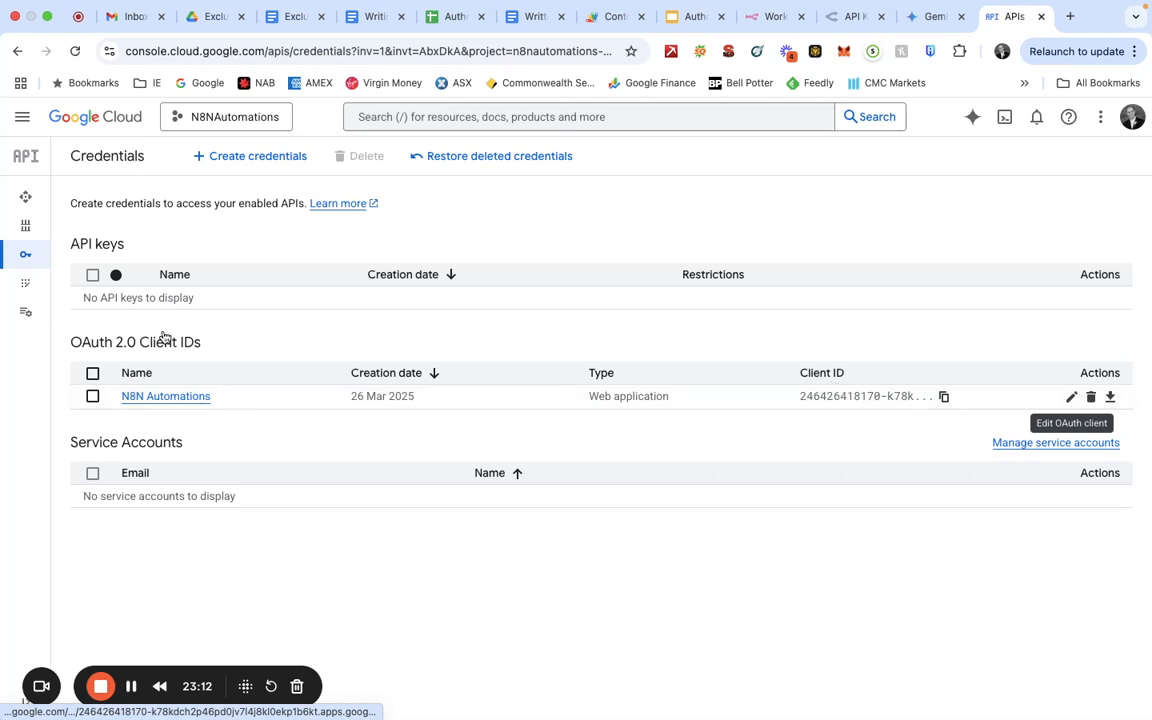
{"action": "mouse_move", "coordinate": [24, 289]}
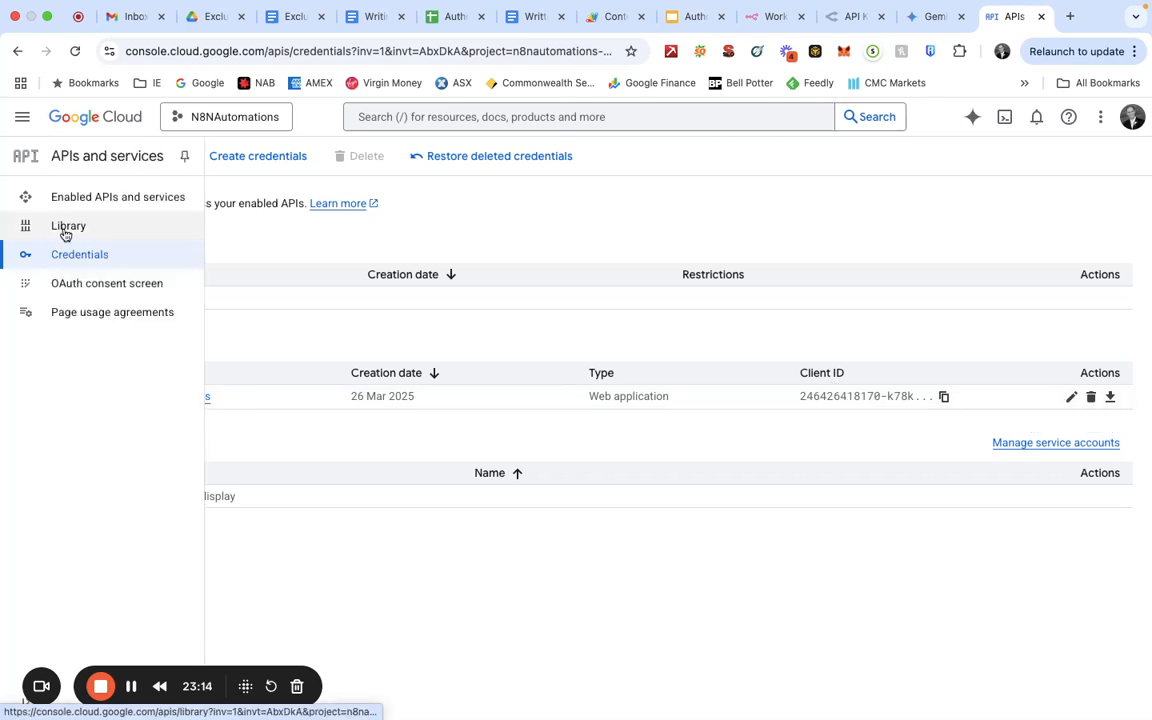
{"action": "left_click", "coordinate": [70, 287]}
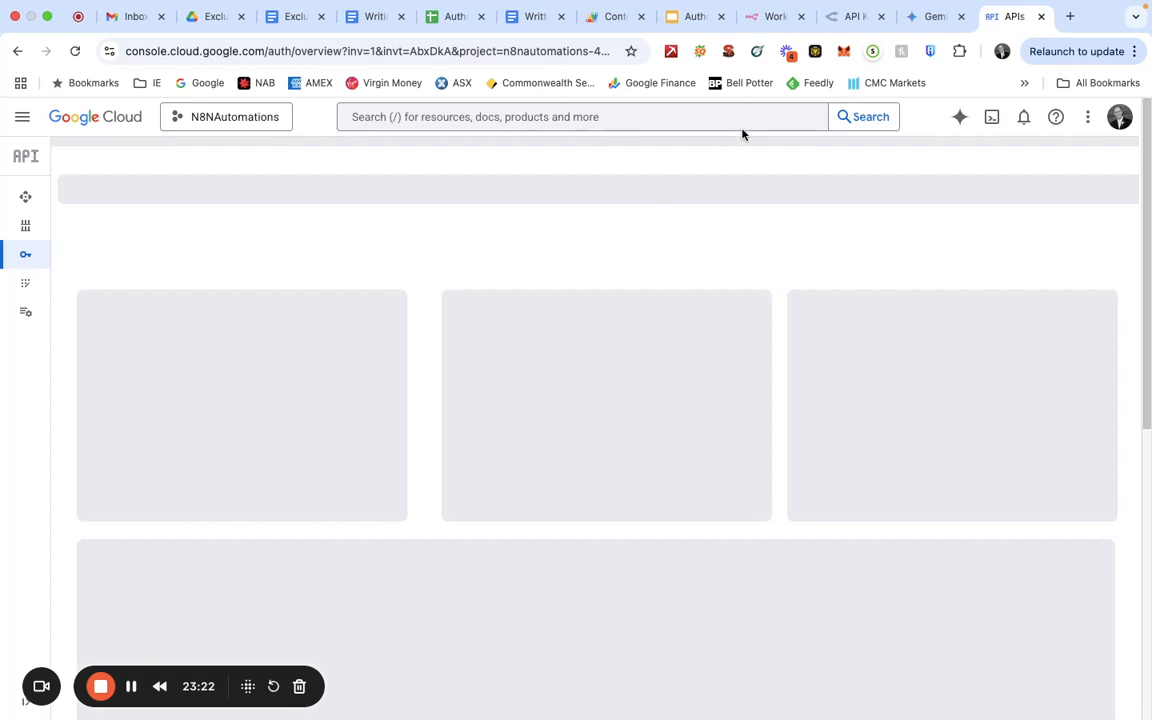
- Return to n8n and reopen the Google Drive account credential to check its OAuth connection fields
{"action": "left_click", "coordinate": [777, 16]}
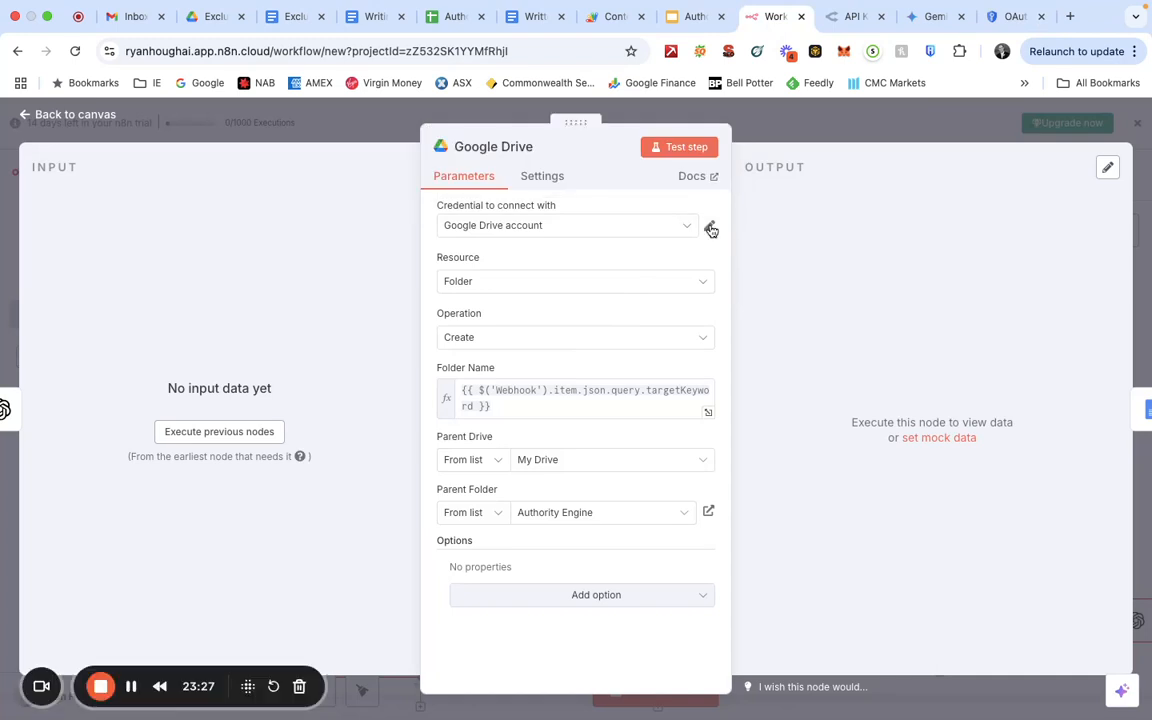
{"action": "left_click", "coordinate": [711, 228]}
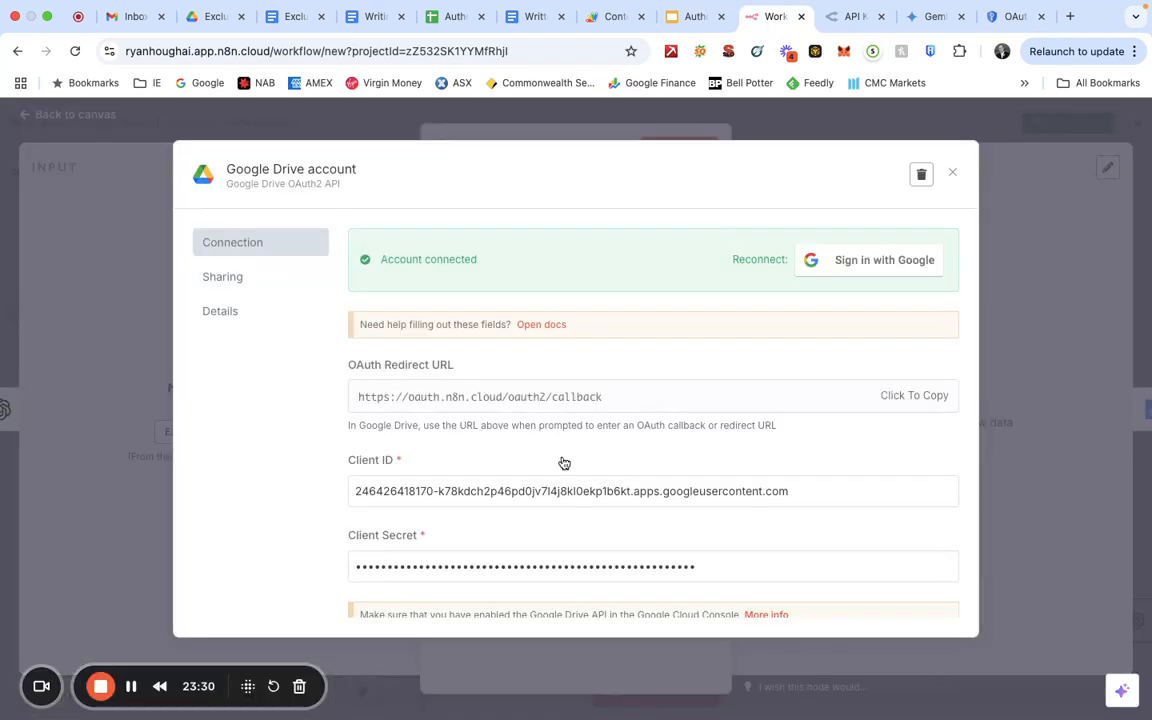
{"action": "scroll", "coordinate": [535, 483], "scroll_direction": "down", "scroll_amount": 1}
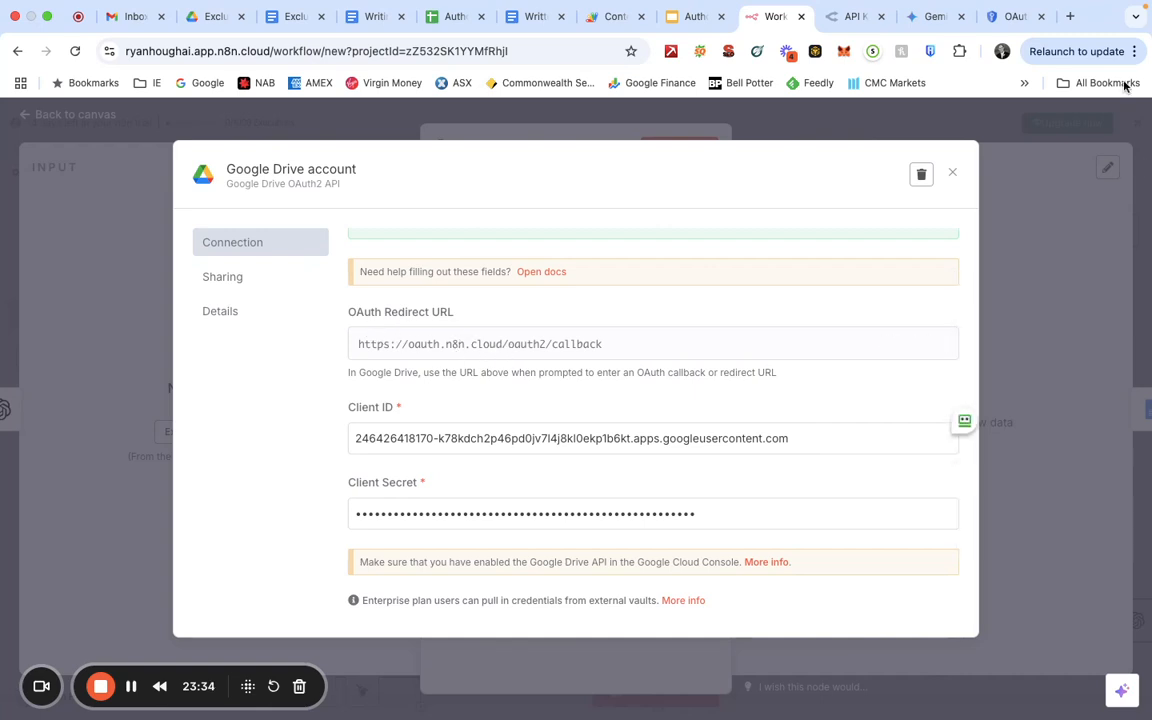
- Switch to Google Cloud and review the OAuth overview's metrics and project checkup
{"action": "left_click", "coordinate": [1008, 17]}
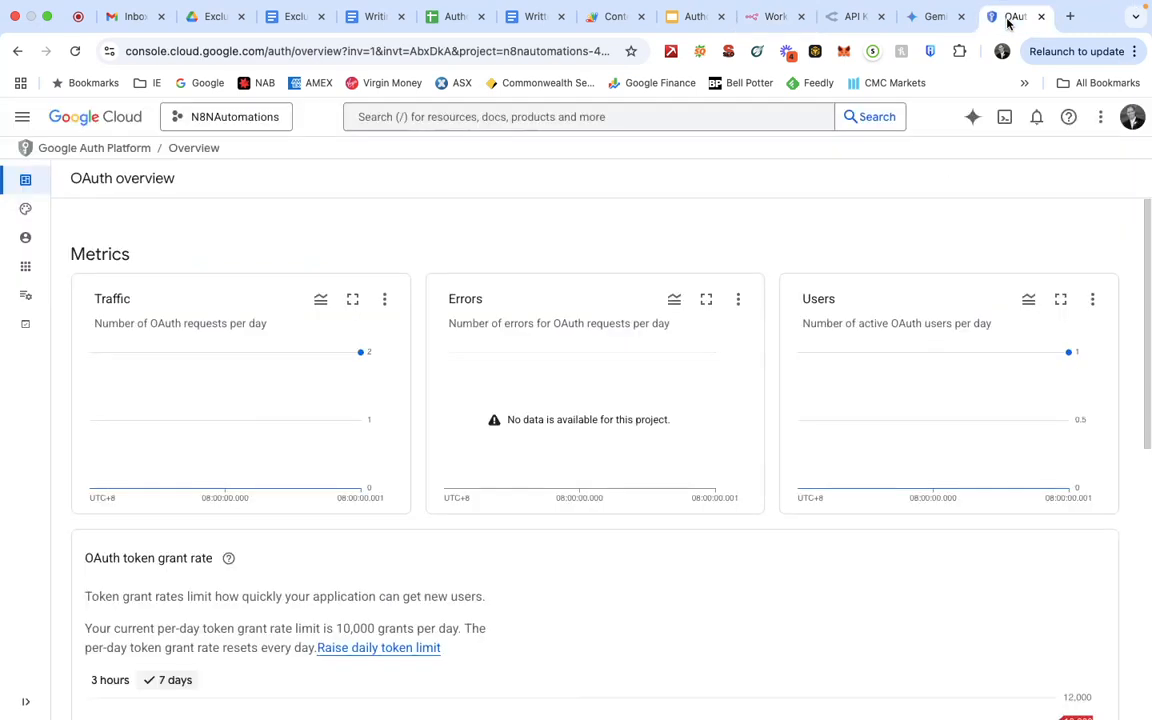
{"action": "scroll", "coordinate": [253, 437], "scroll_direction": "down", "scroll_amount": 2}
{"action": "scroll", "coordinate": [253, 437], "scroll_direction": "down", "scroll_amount": 5}
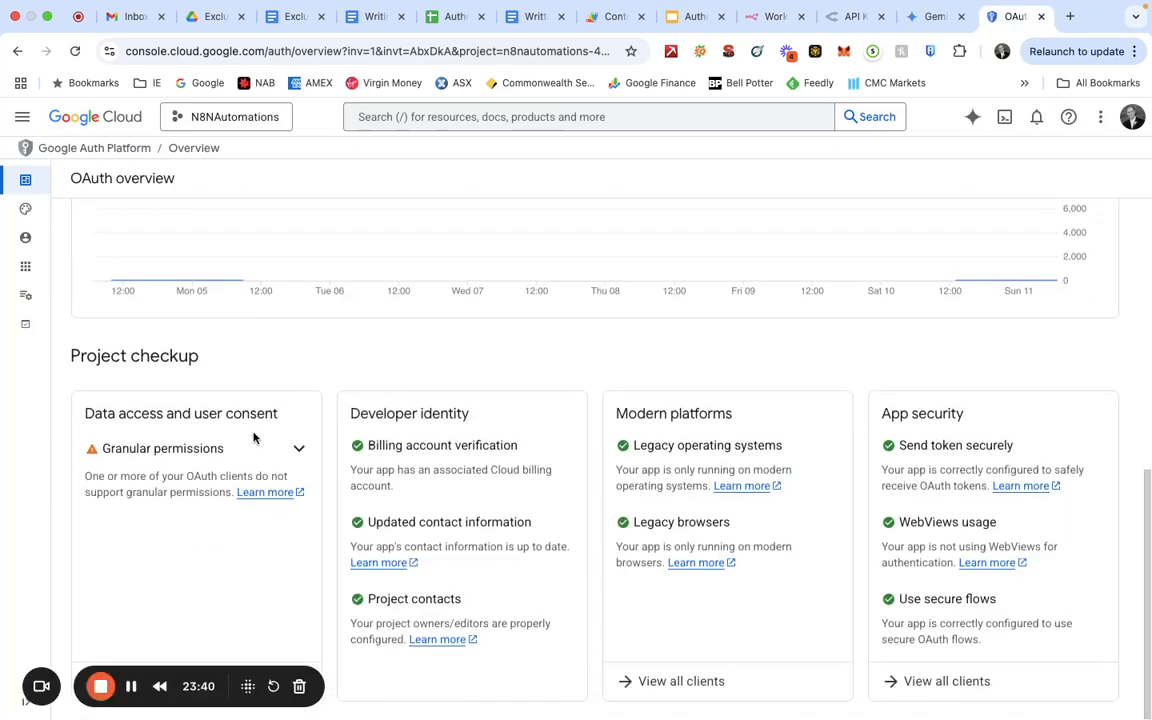
{"action": "scroll", "coordinate": [253, 437], "scroll_direction": "up", "scroll_amount": 5}
{"action": "mouse_move", "coordinate": [33, 250]}
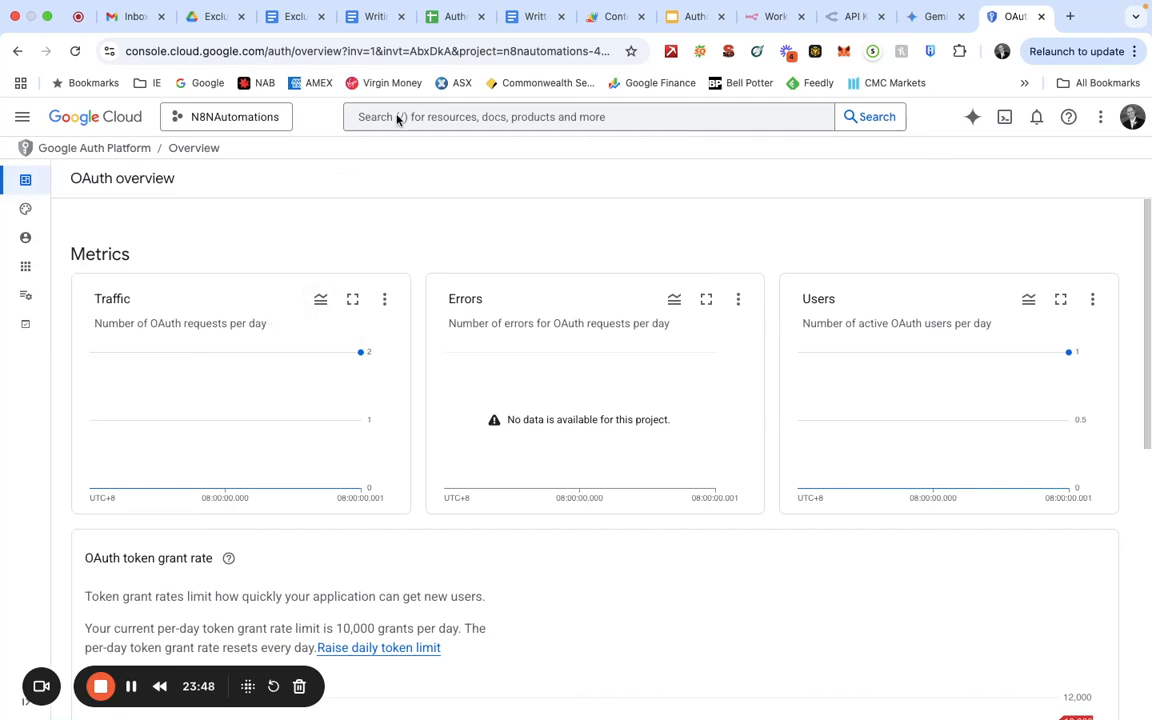
- Switch back to n8n, close the Google Drive account credential and return to the workflow canvas
{"action": "left_click", "coordinate": [775, 18]}
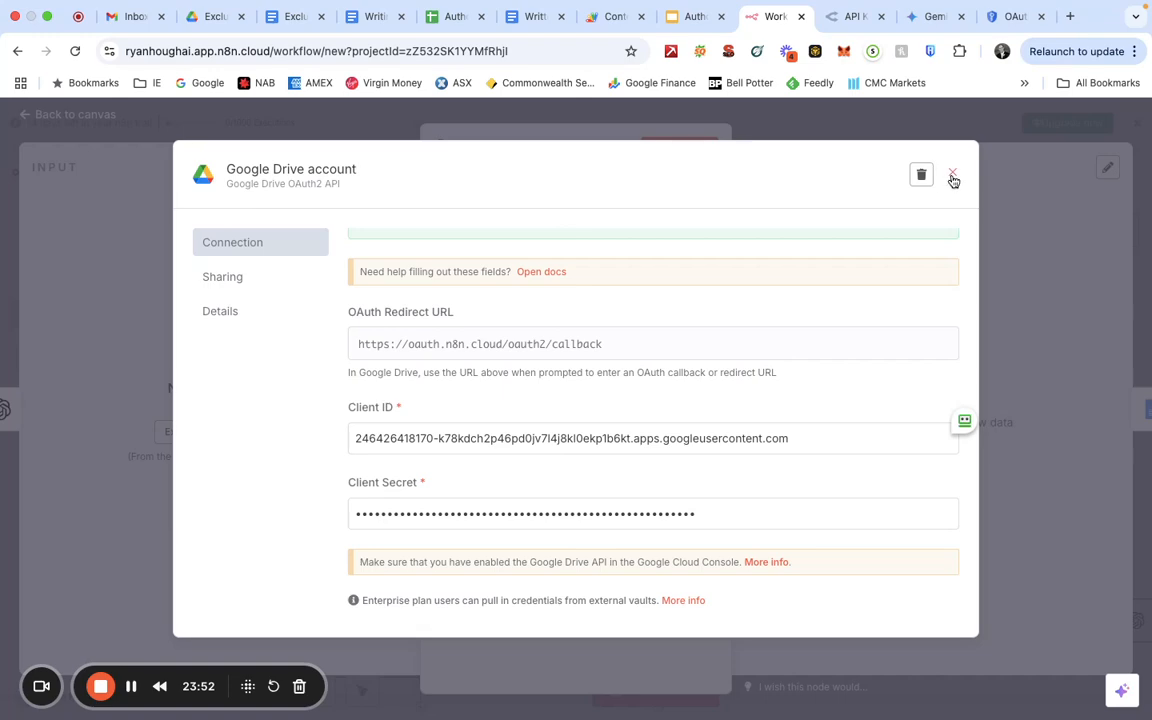
{"action": "left_click", "coordinate": [951, 173]}
{"action": "left_click", "coordinate": [26, 115]}
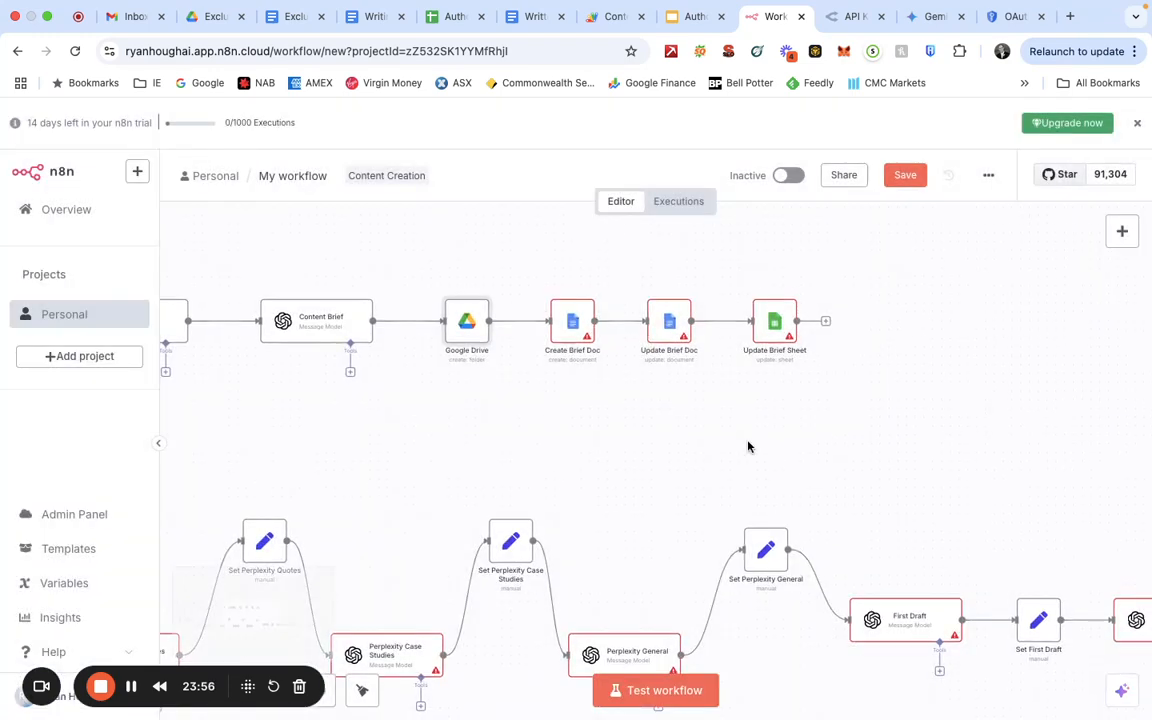
- Open the Get Content Brief node in the Webhook1 branch to assign it the Google Docs account credential, and return to the canvas
{"action": "scroll", "coordinate": [748, 446], "scroll_direction": "left", "scroll_amount": 10}
{"action": "scroll", "coordinate": [748, 446], "scroll_direction": "down", "scroll_amount": 3}
{"action": "scroll", "coordinate": [750, 446], "scroll_direction": "left", "scroll_amount": 10}
{"action": "scroll", "coordinate": [750, 446], "scroll_direction": "up", "scroll_amount": 2}
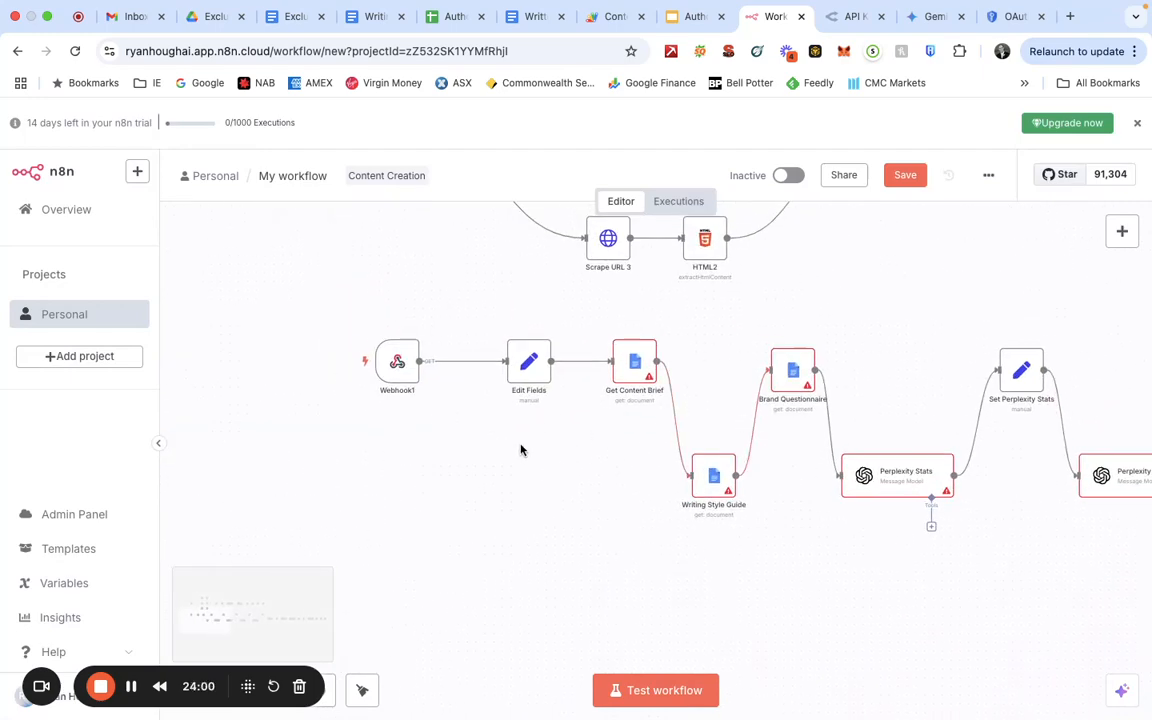
{"action": "scroll", "coordinate": [522, 450], "scroll_direction": "right", "scroll_amount": 3}
{"action": "scroll", "coordinate": [522, 450], "scroll_direction": "up", "scroll_amount": 3}
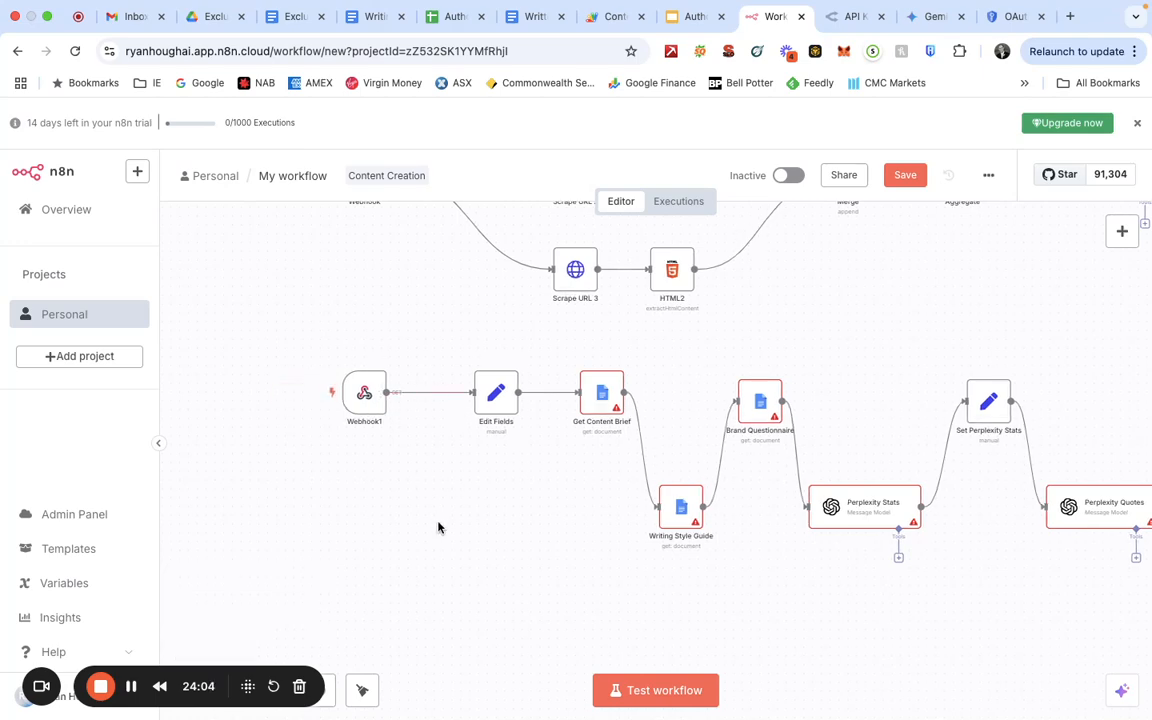
{"action": "scroll", "coordinate": [438, 527], "scroll_direction": "right", "scroll_amount": 5}
{"action": "scroll", "coordinate": [438, 527], "scroll_direction": "down", "scroll_amount": 1}
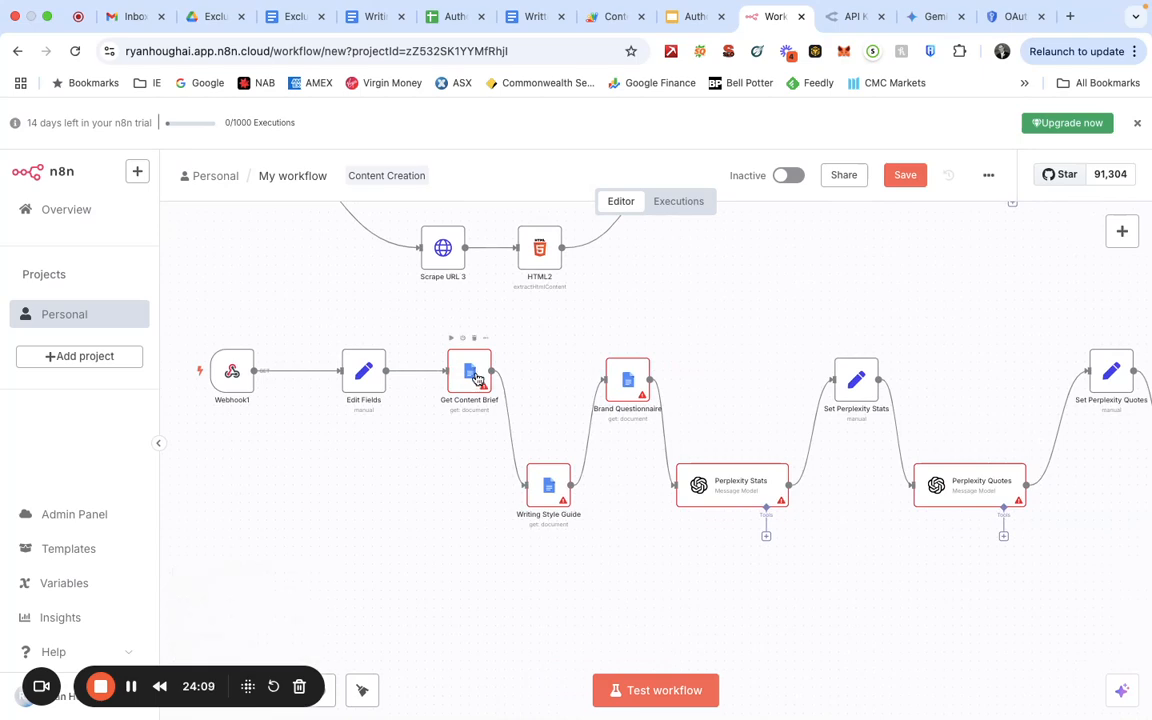
{"action": "double_click", "coordinate": [476, 378]}
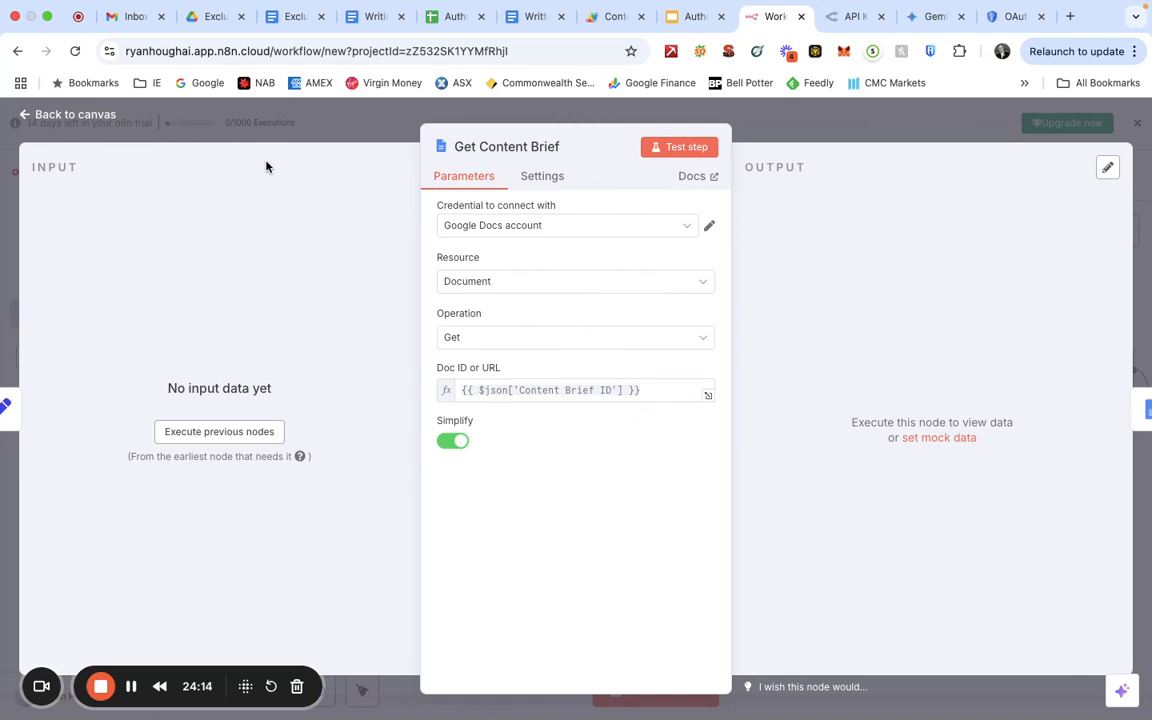
{"action": "left_click", "coordinate": [25, 116]}
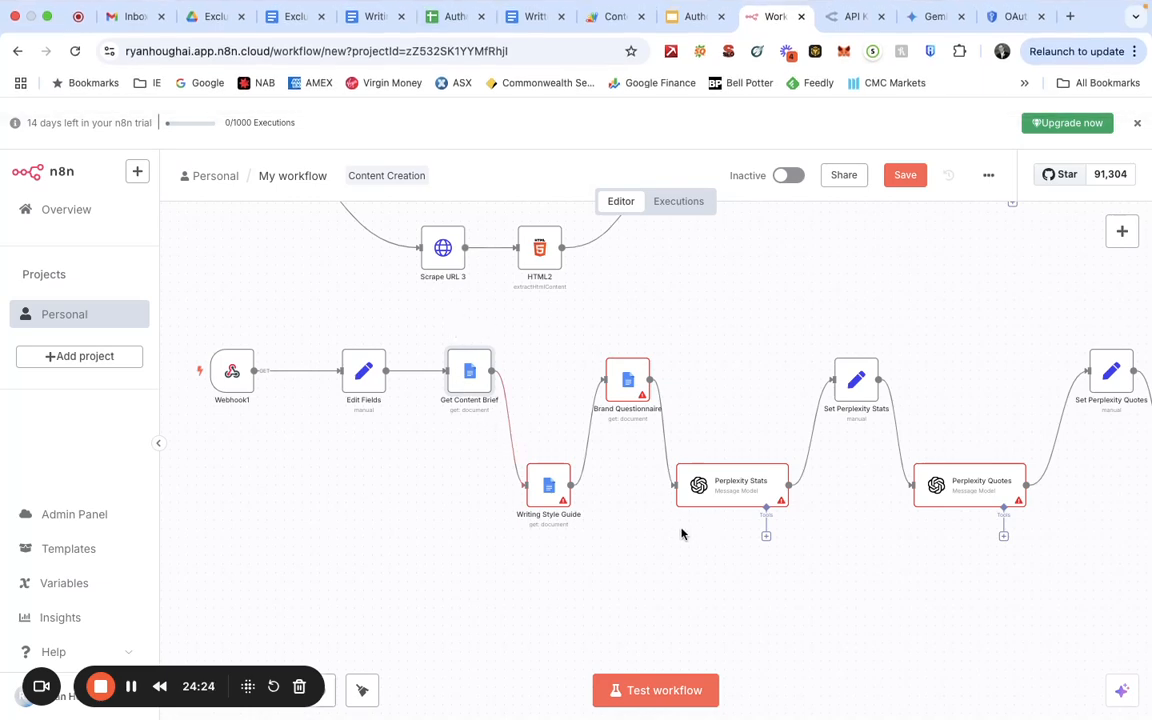
- Open the First Draft node after the Perplexity nodes to assign it the OpenAi account credential
{"action": "scroll", "coordinate": [684, 532], "scroll_direction": "right", "scroll_amount": 3}
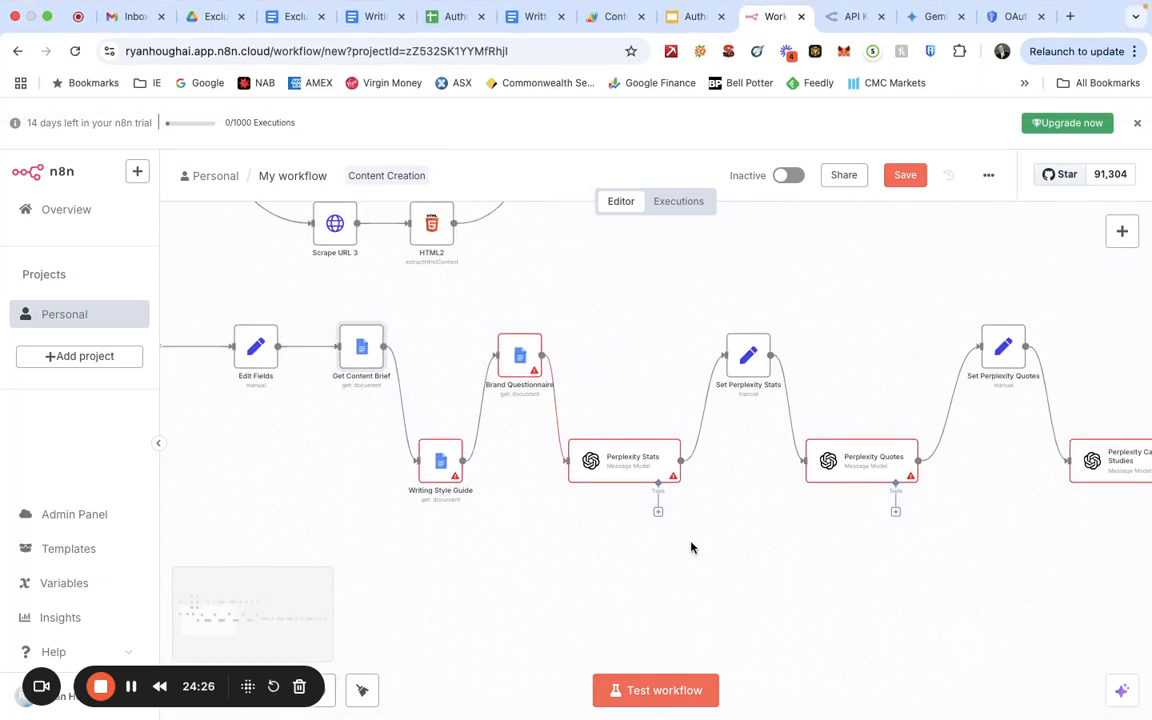
{"action": "scroll", "coordinate": [689, 545], "scroll_direction": "right", "scroll_amount": 6}
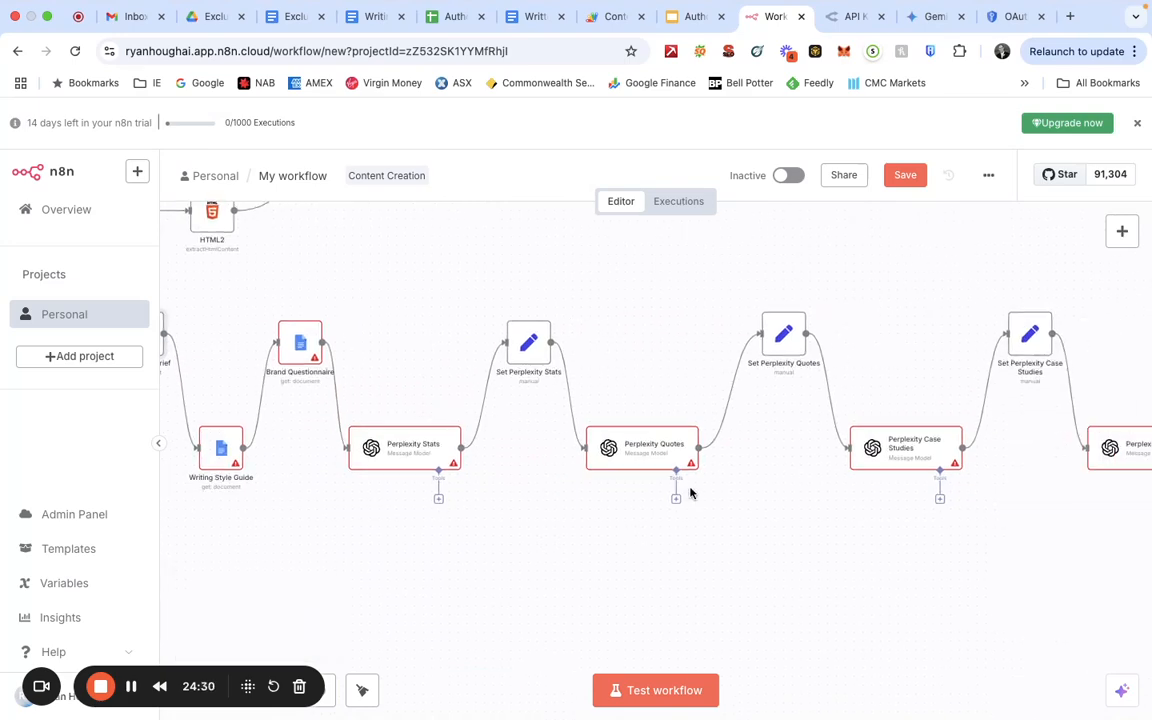
{"action": "scroll", "coordinate": [752, 511], "scroll_direction": "right", "scroll_amount": 8}
{"action": "scroll", "coordinate": [752, 511], "scroll_direction": "right", "scroll_amount": 10}
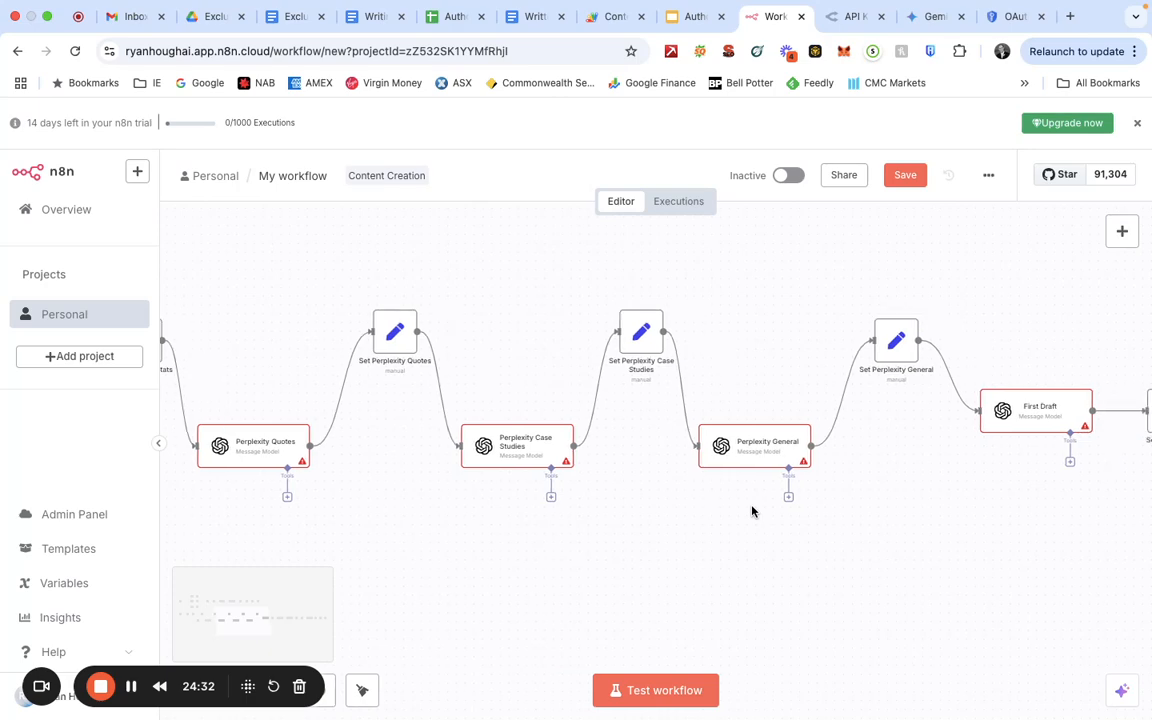
{"action": "scroll", "coordinate": [752, 511], "scroll_direction": "right", "scroll_amount": 10}
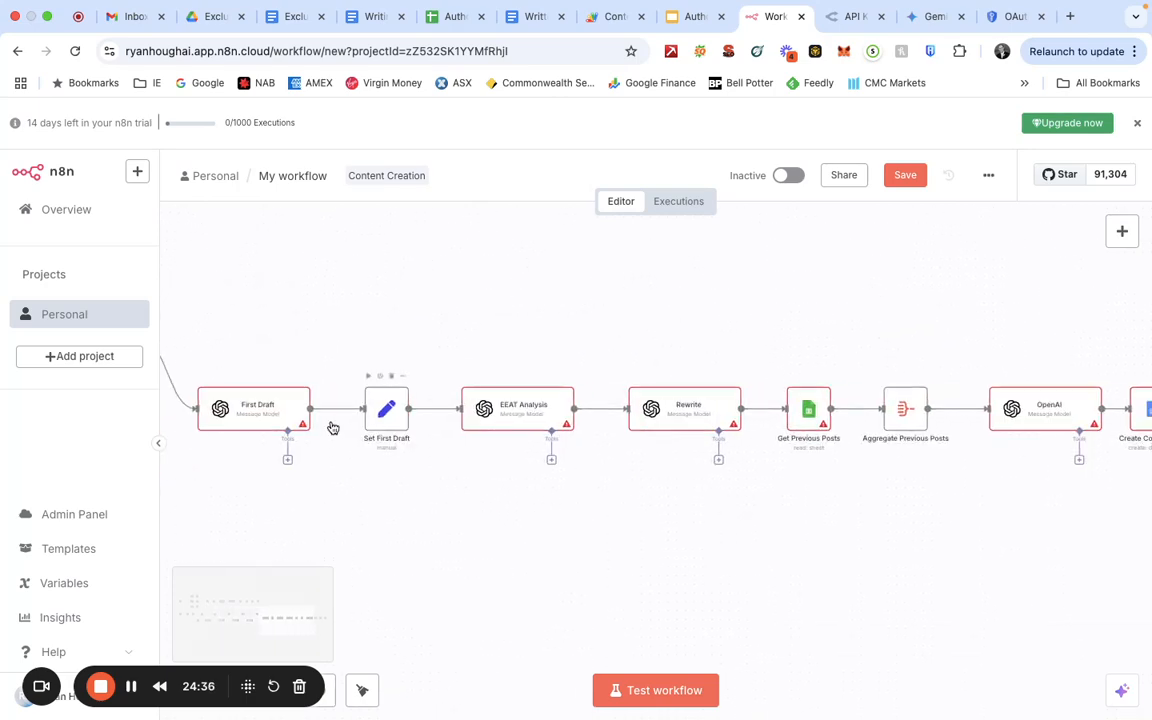
{"action": "mouse_move", "coordinate": [285, 411]}
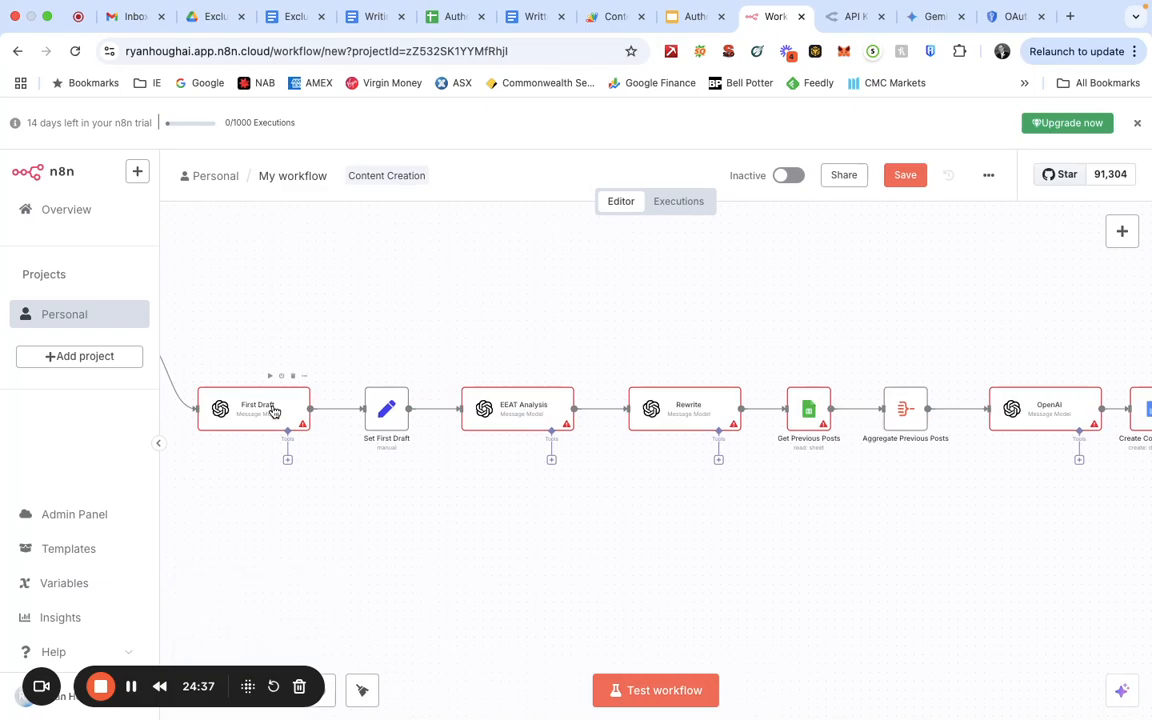
{"action": "double_click", "coordinate": [275, 411]}
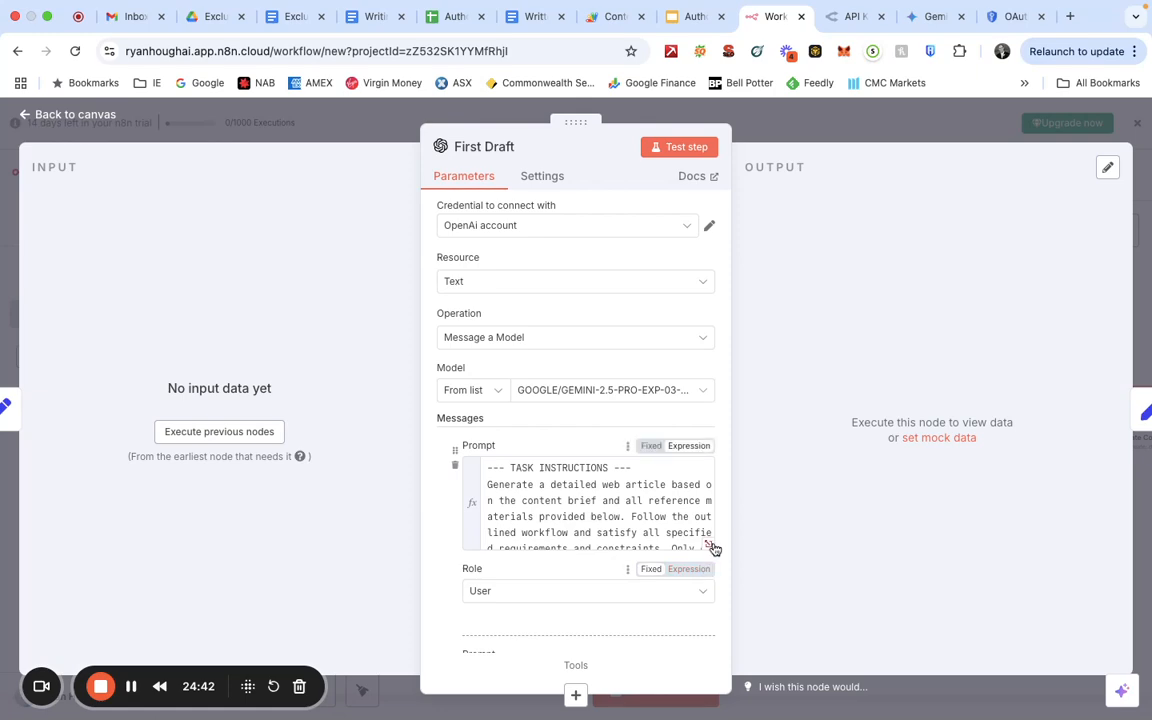
- Read through the First Draft node's full web article prompt expression, and close the expression editor
{"action": "left_click", "coordinate": [710, 546]}
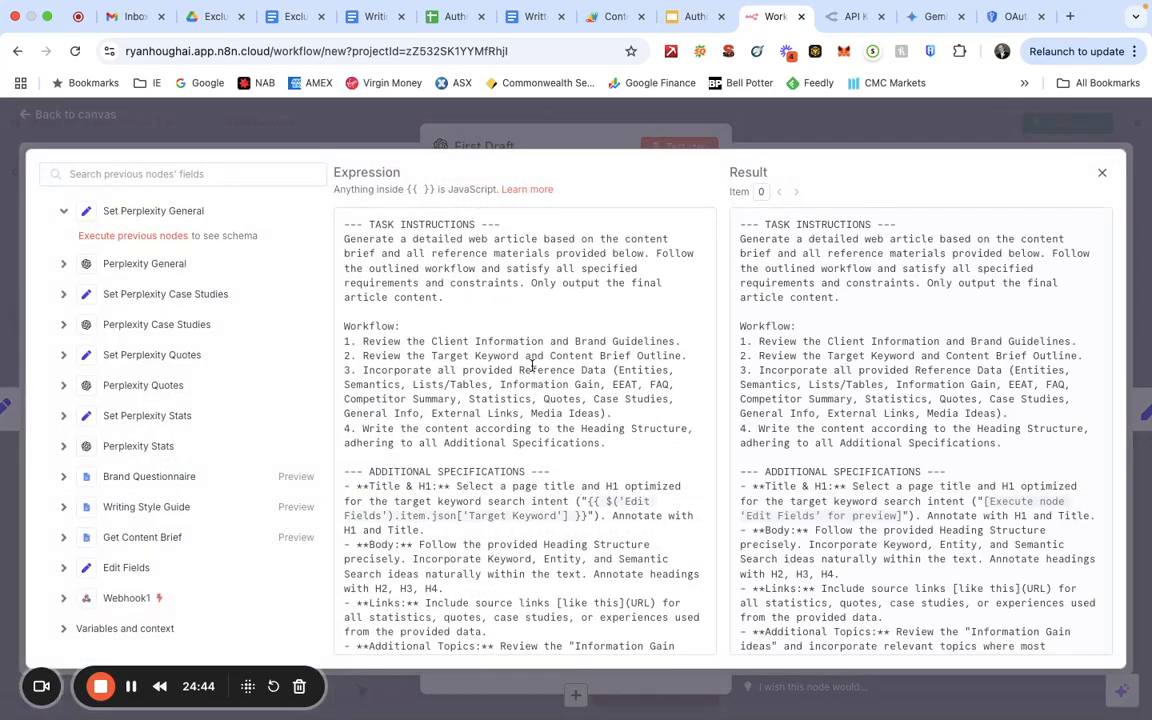
{"action": "scroll", "coordinate": [532, 365], "scroll_direction": "down", "scroll_amount": 10}
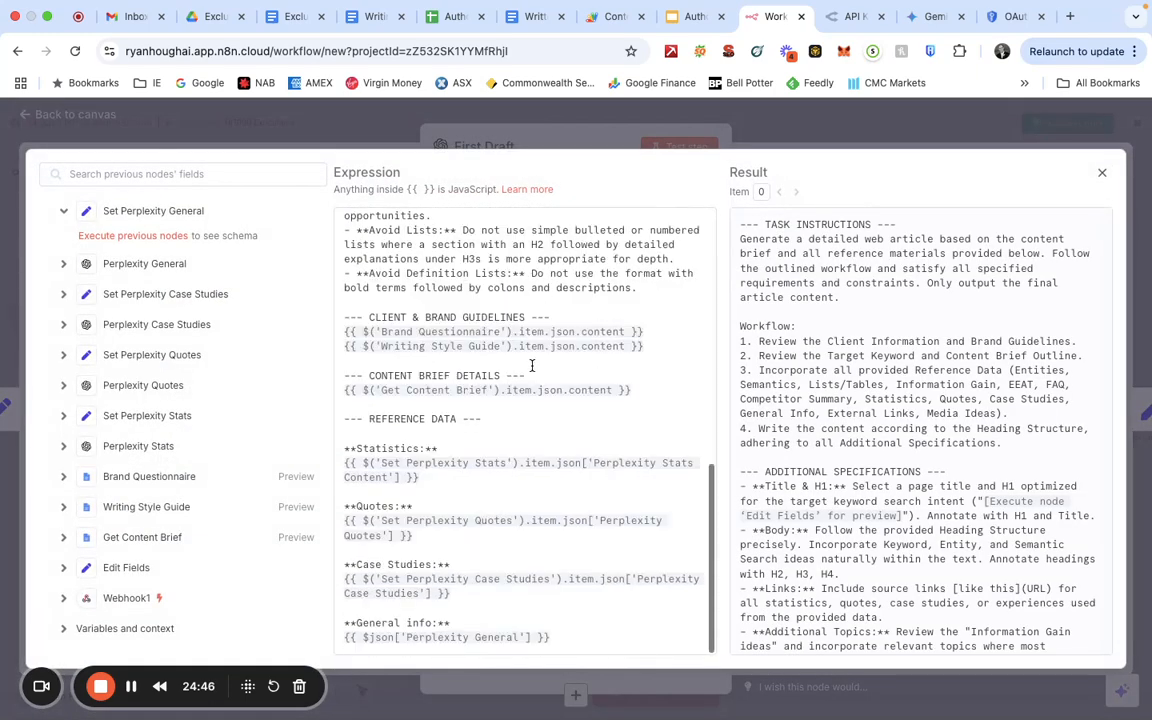
{"action": "scroll", "coordinate": [532, 365], "scroll_direction": "up", "scroll_amount": 10}
{"action": "scroll", "coordinate": [448, 368], "scroll_direction": "down", "scroll_amount": 10}
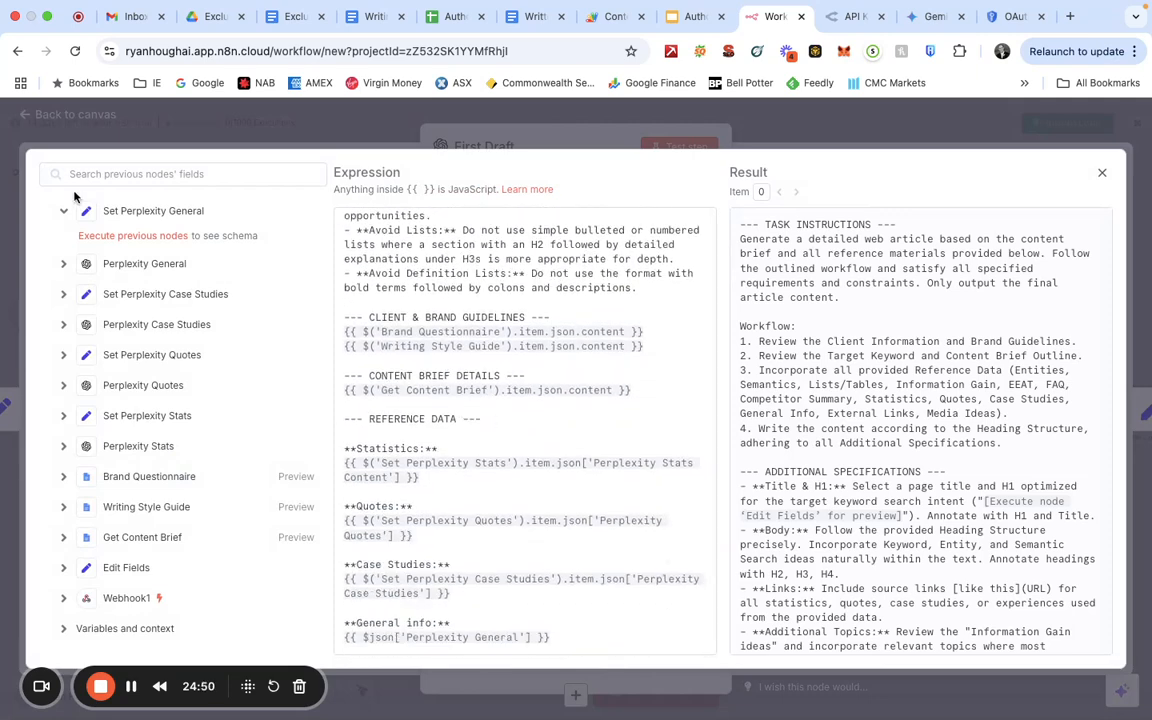
{"action": "left_click", "coordinate": [1102, 172]}
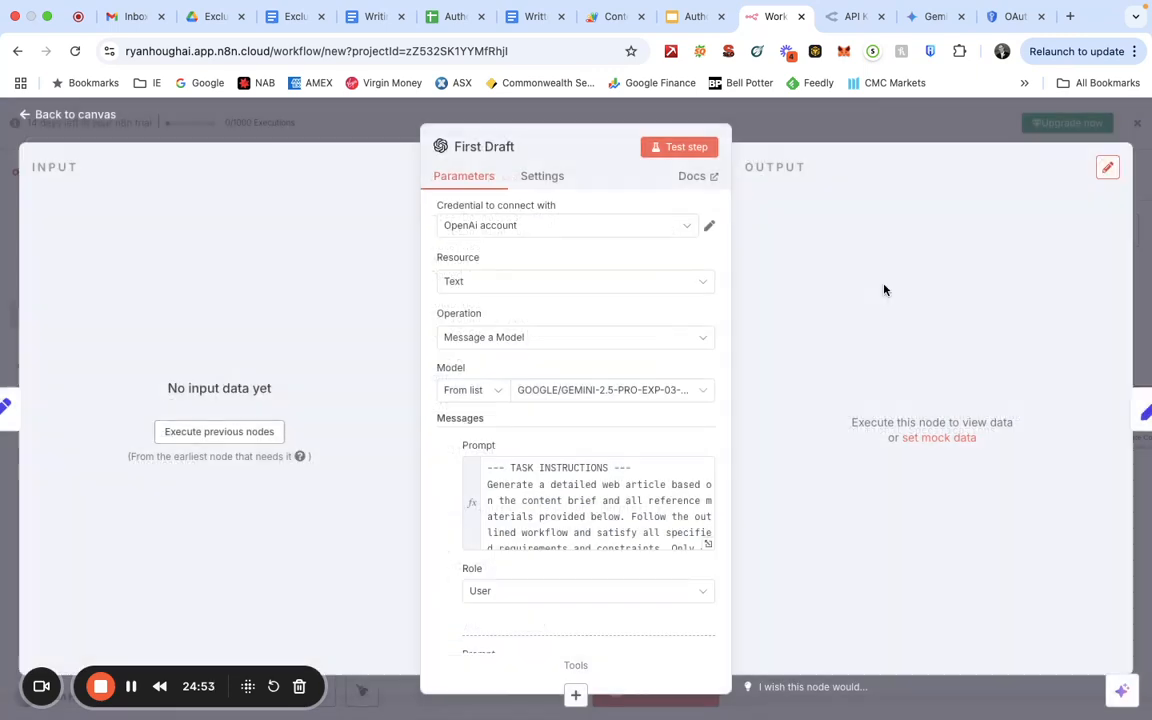
- Close the First Draft node and look over the remaining workflow nodes from Rewrite to Update Content Sheet
{"action": "left_click", "coordinate": [28, 112]}
{"action": "scroll", "coordinate": [759, 453], "scroll_direction": "right", "scroll_amount": 8}
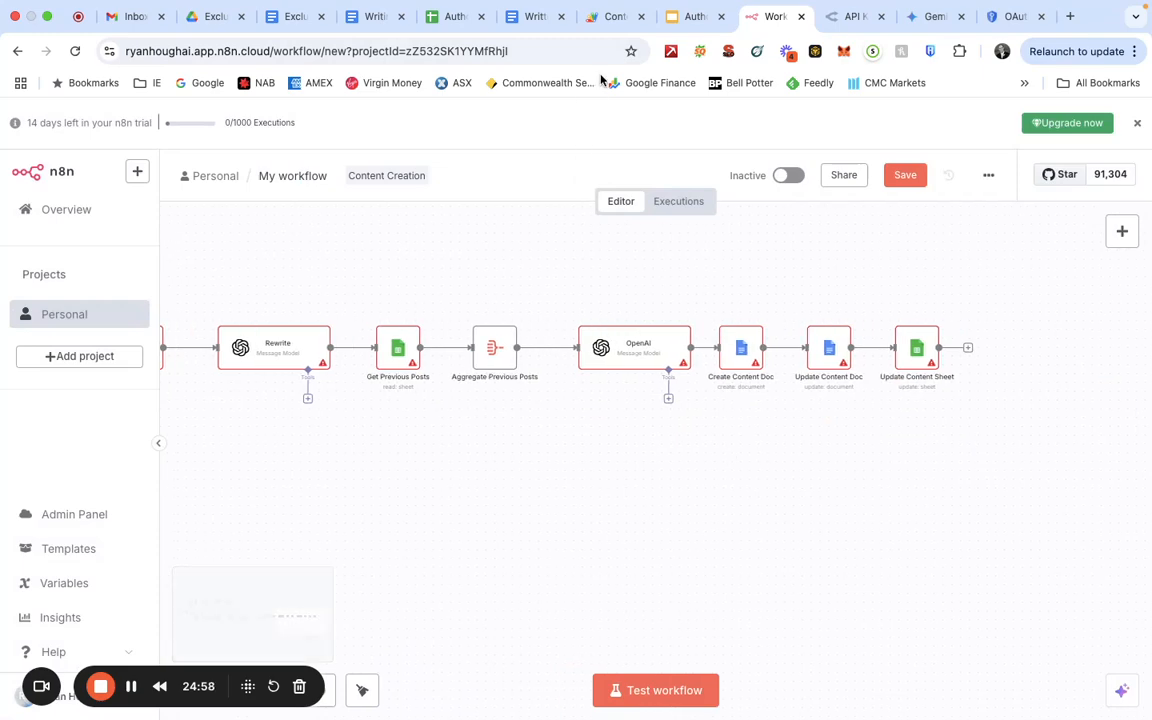
- Switch to the Authority Engine presentation in Google Slides and review the Objectives slide and the Help/ Other Offer slide
{"action": "left_click", "coordinate": [695, 20]}
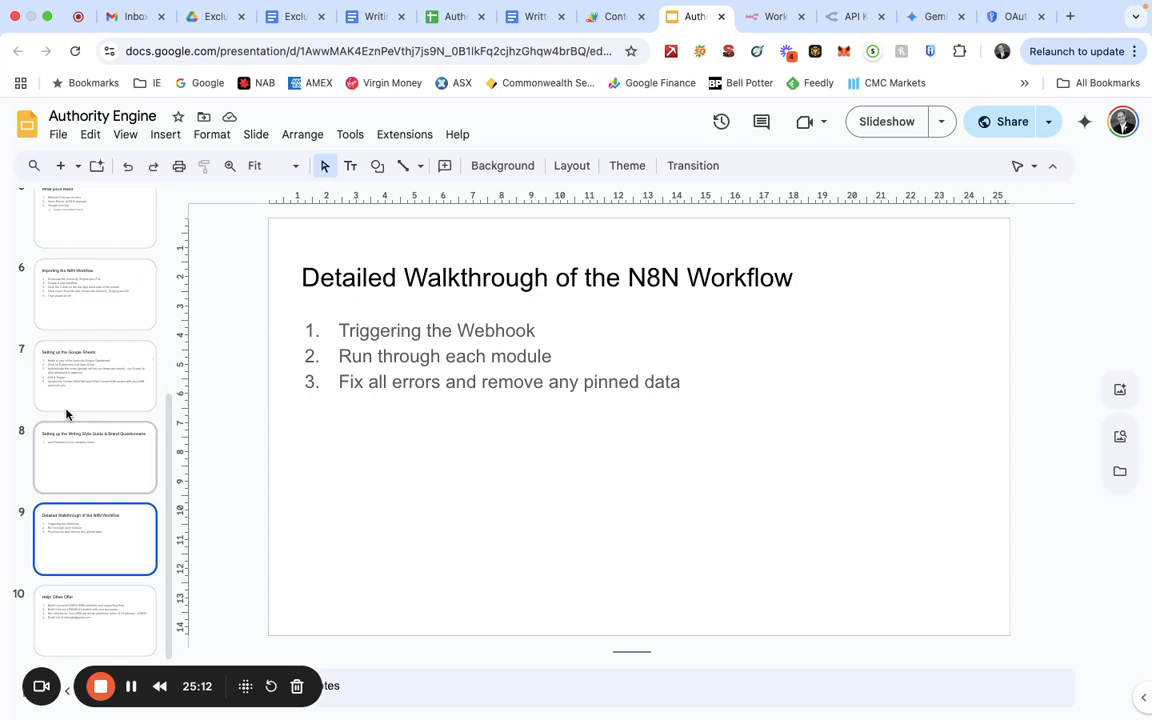
{"action": "scroll", "coordinate": [66, 412], "scroll_direction": "up", "scroll_amount": 5}
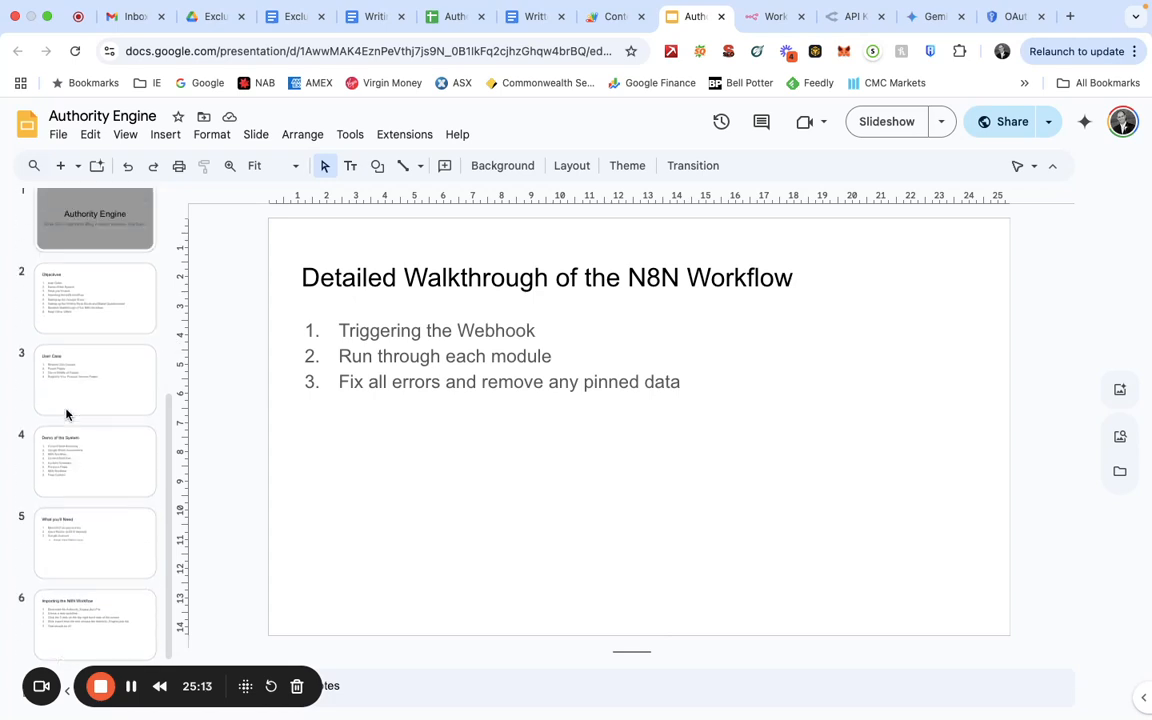
{"action": "left_click", "coordinate": [97, 330]}
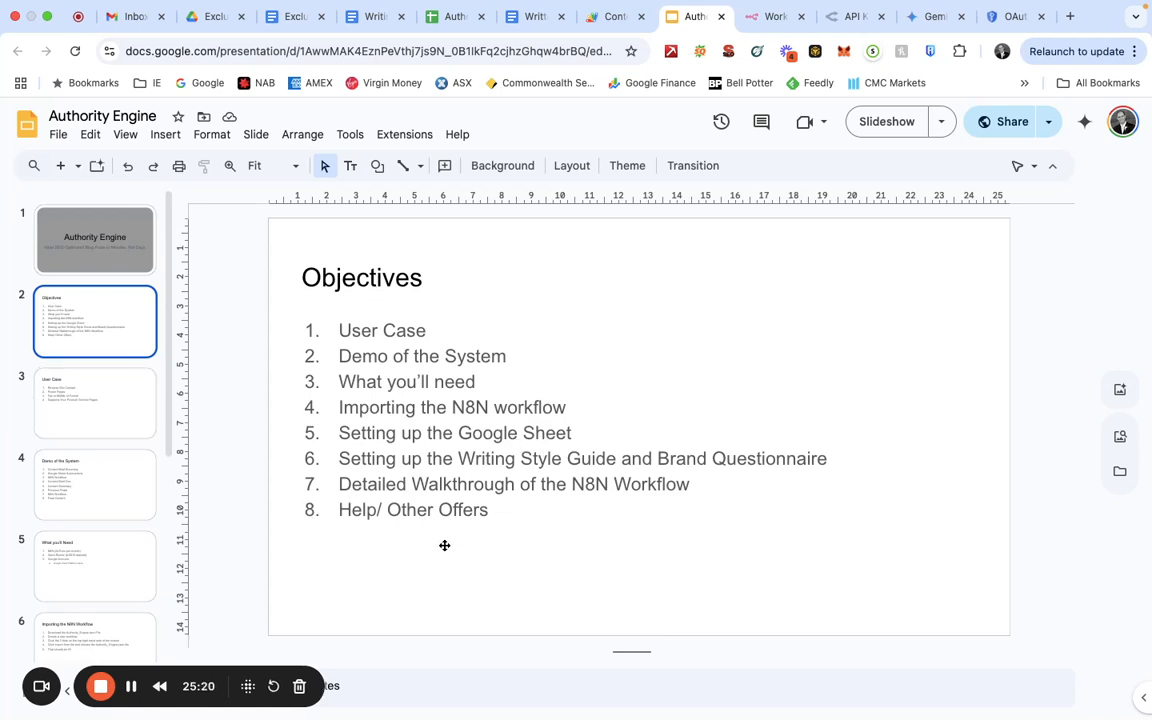
{"action": "scroll", "coordinate": [55, 470], "scroll_direction": "down", "scroll_amount": 5}
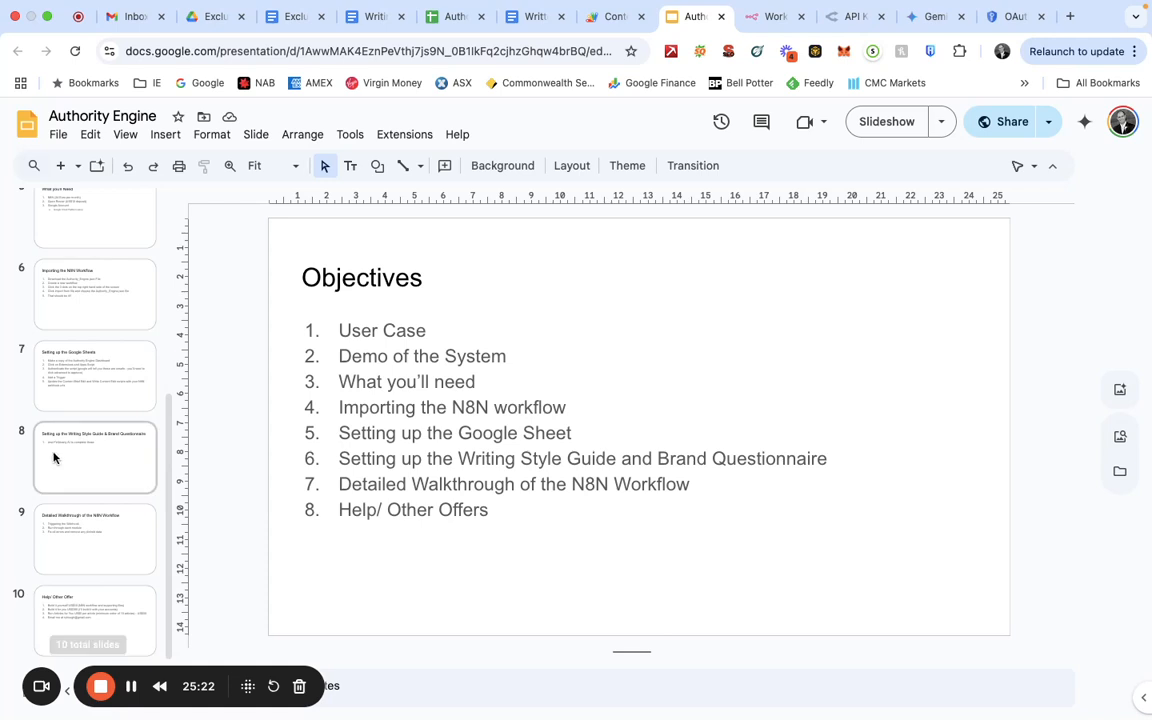
{"action": "left_click", "coordinate": [84, 614]}
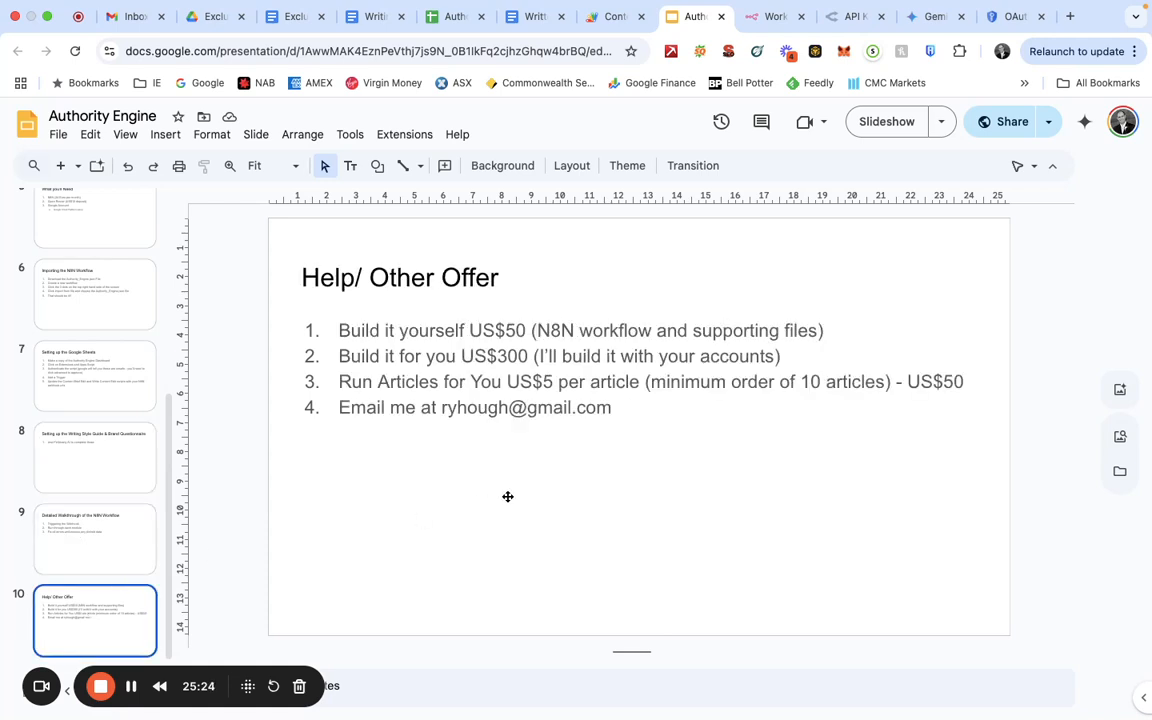